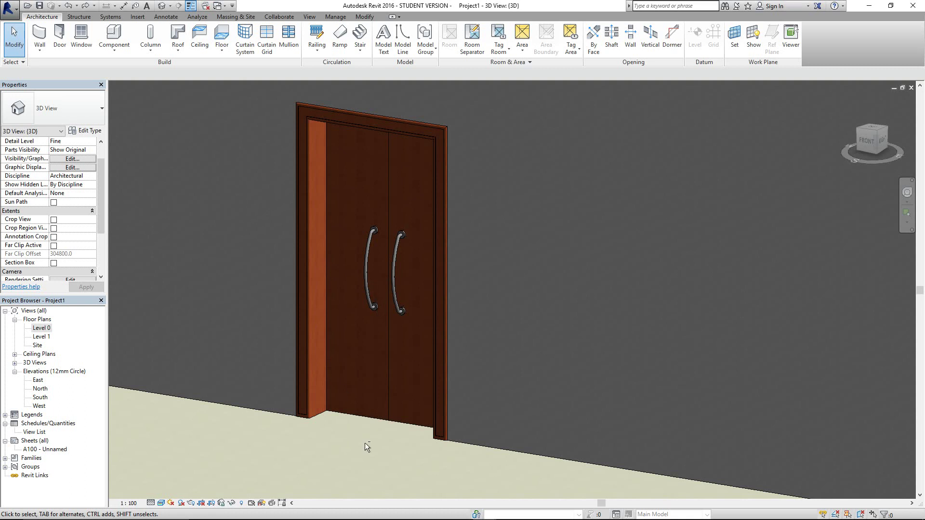
- Set the double door's DoorSwing to 30° in Properties
{"action": "middle_click_drag", "start_coordinate": [361, 438], "coordinate": [444, 384], "text": "shift"}
{"action": "scroll", "coordinate": [429, 396], "scroll_direction": "up", "scroll_amount": 5}
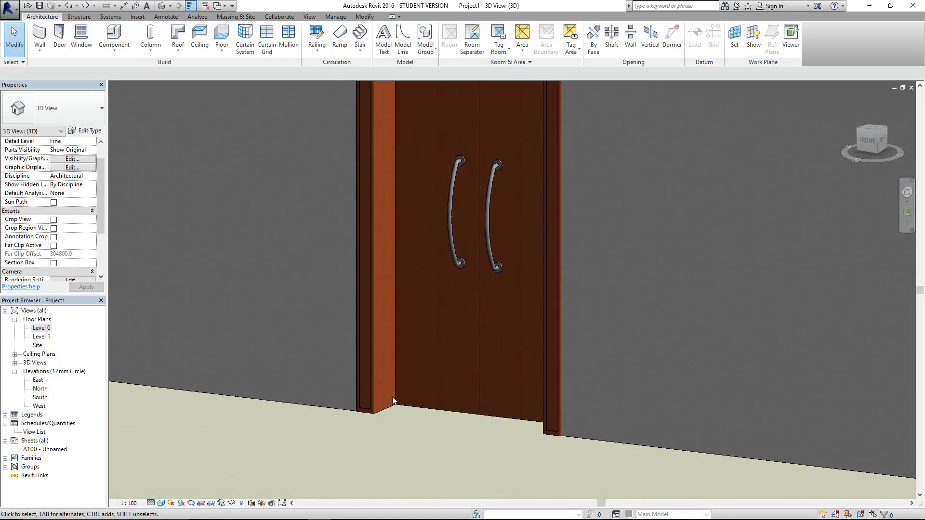
{"action": "left_click", "coordinate": [422, 400]}
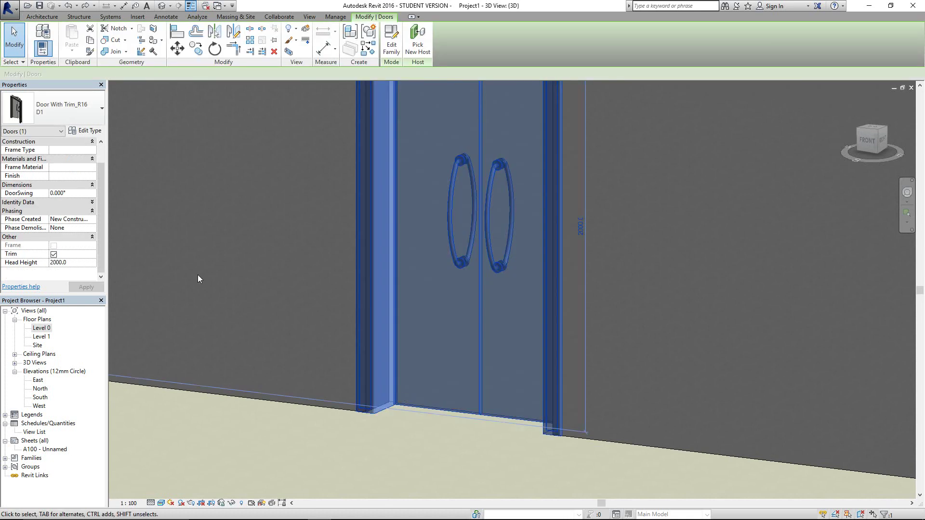
{"action": "left_click", "coordinate": [70, 193]}
{"action": "type", "text": "30"}
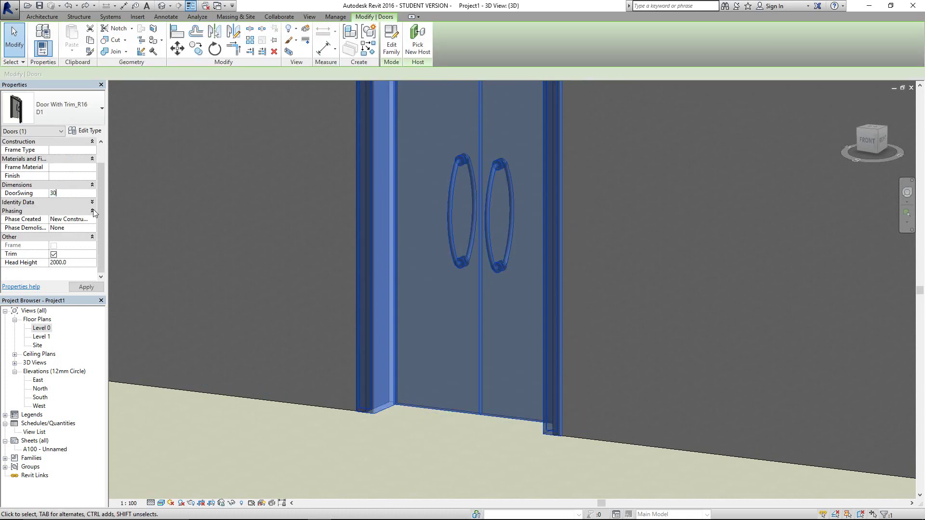
{"action": "key", "text": "Return"}
{"action": "key", "text": "Escape"}
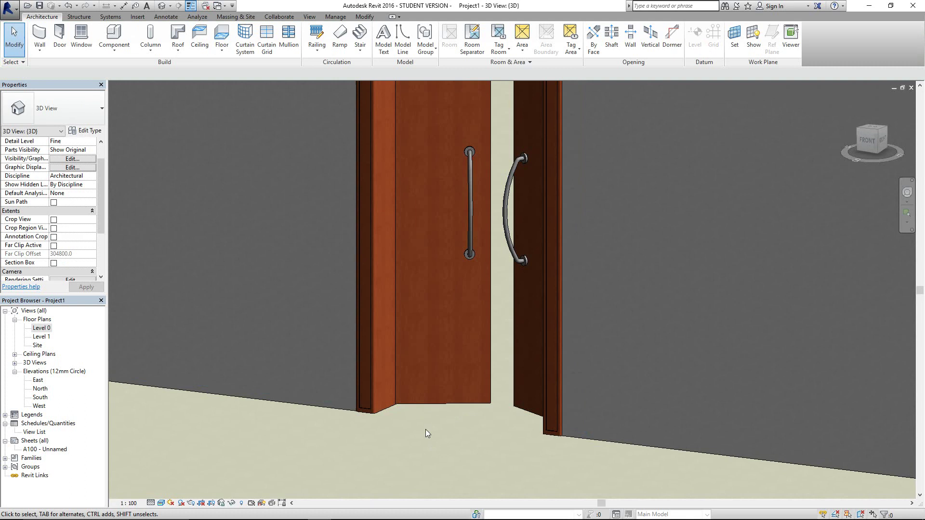
- Change DoorSwing to 90° so the leaves open fully, then view from the other side
{"action": "left_click", "coordinate": [465, 375]}
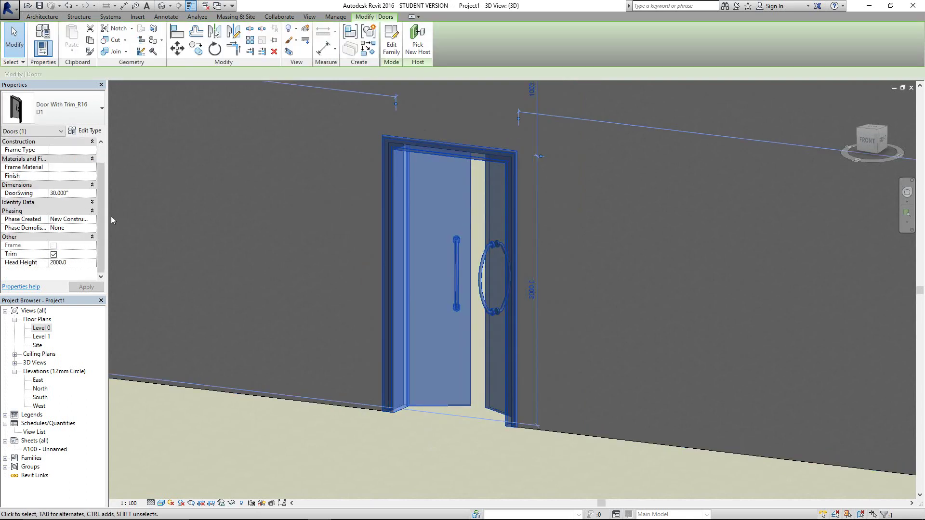
{"action": "left_click", "coordinate": [72, 193]}
{"action": "type", "text": "90"}
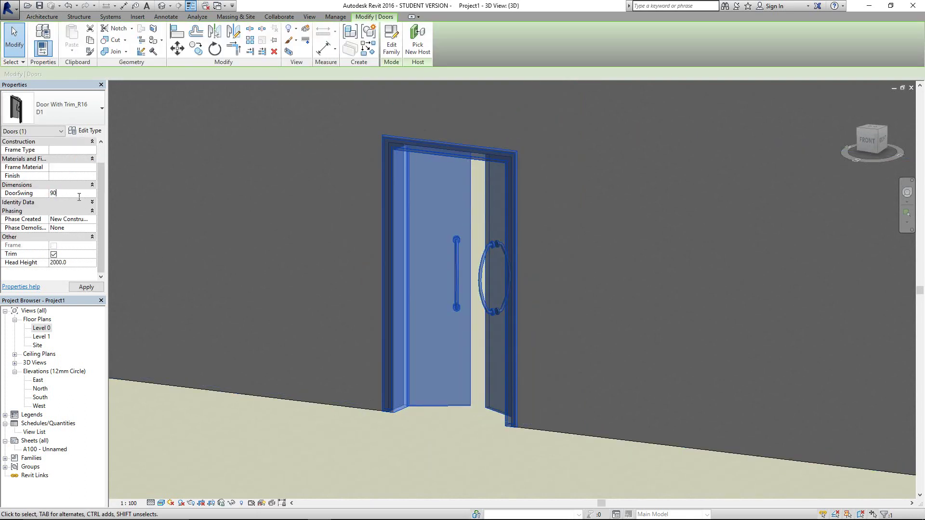
{"action": "key", "text": "Return"}
{"action": "key", "text": "Escape"}
{"action": "middle_click_drag", "start_coordinate": [392, 445], "coordinate": [588, 437], "text": "shift"}
- Turn on the door's Trim option in Properties
{"action": "scroll", "coordinate": [388, 406], "scroll_direction": "up", "scroll_amount": 3}
{"action": "left_click", "coordinate": [387, 410]}
{"action": "scroll", "coordinate": [386, 415], "scroll_direction": "up", "scroll_amount": 2}
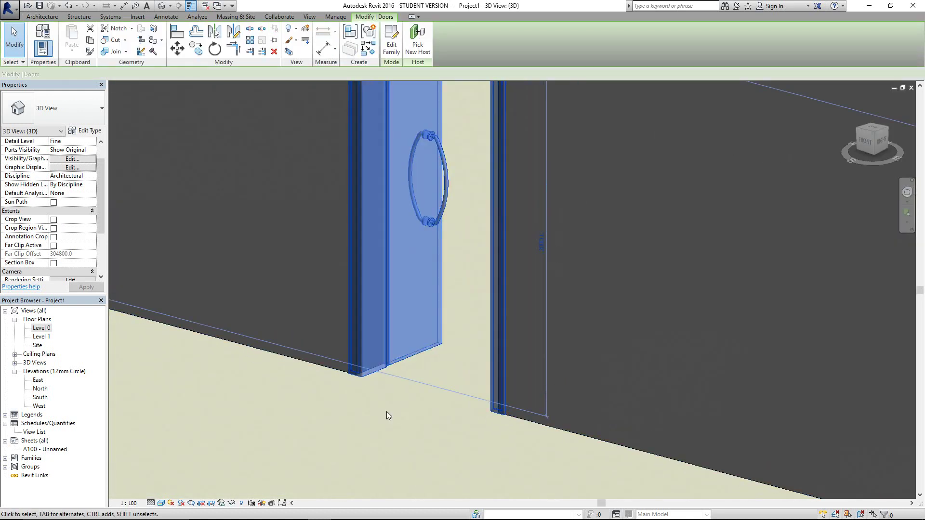
{"action": "left_click", "coordinate": [328, 444]}
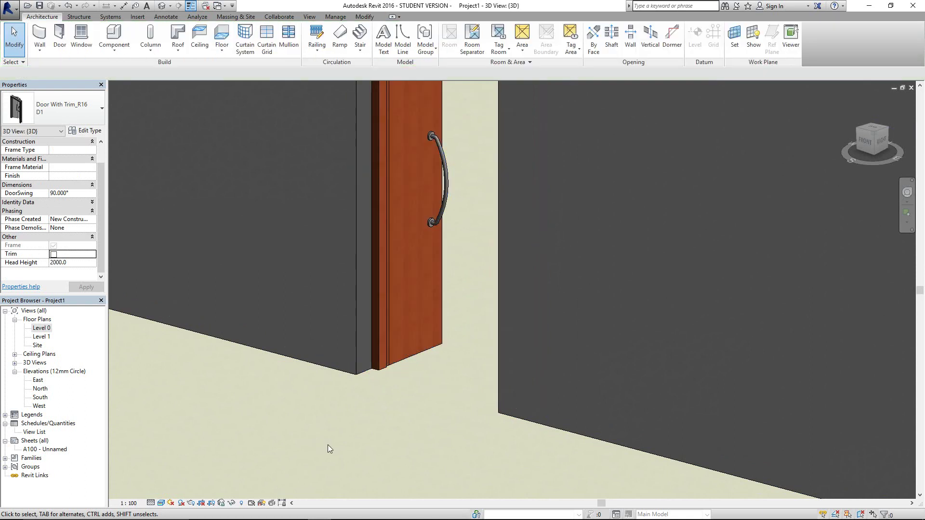
{"action": "scroll", "coordinate": [327, 444], "scroll_direction": "down", "scroll_amount": 3}
{"action": "middle_click_drag", "start_coordinate": [318, 461], "coordinate": [372, 426], "text": "shift"}
{"action": "left_click", "coordinate": [376, 431]}
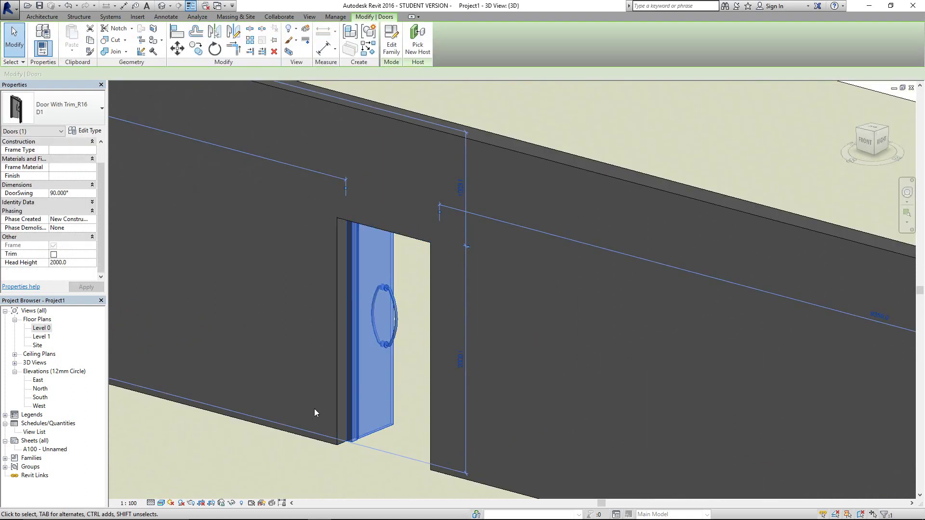
{"action": "left_click", "coordinate": [54, 255]}
{"action": "left_click", "coordinate": [381, 468]}
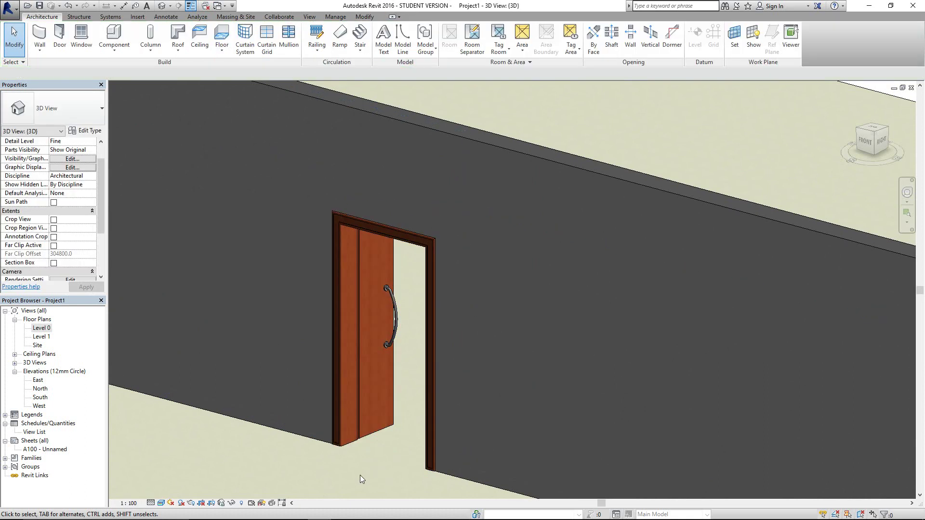
- Resize door type D1 to Height 1800 and Width 750 in Type Properties
{"action": "scroll", "coordinate": [361, 462], "scroll_direction": "up", "scroll_amount": 3}
{"action": "scroll", "coordinate": [360, 460], "scroll_direction": "down", "scroll_amount": 3}
{"action": "middle_click_drag", "start_coordinate": [348, 470], "coordinate": [371, 456], "text": "shift"}
{"action": "left_click", "coordinate": [372, 459]}
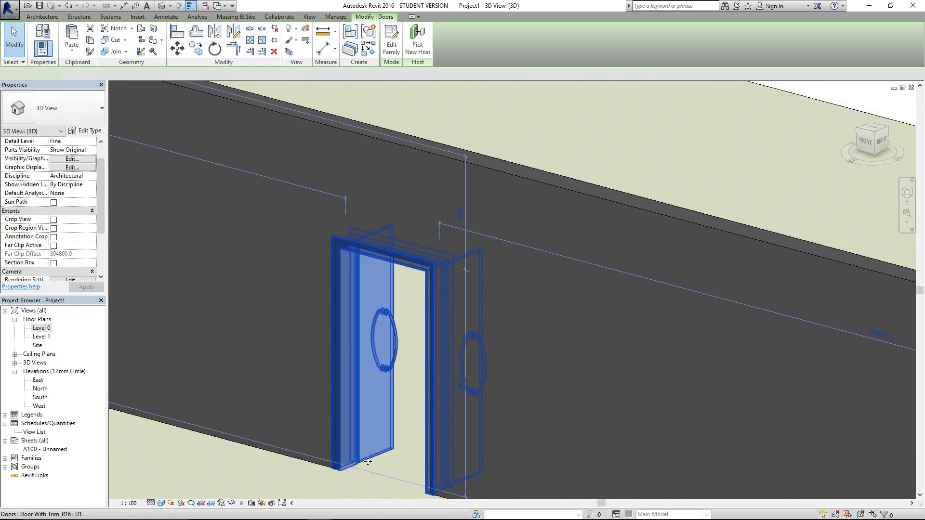
{"action": "left_click", "coordinate": [84, 131]}
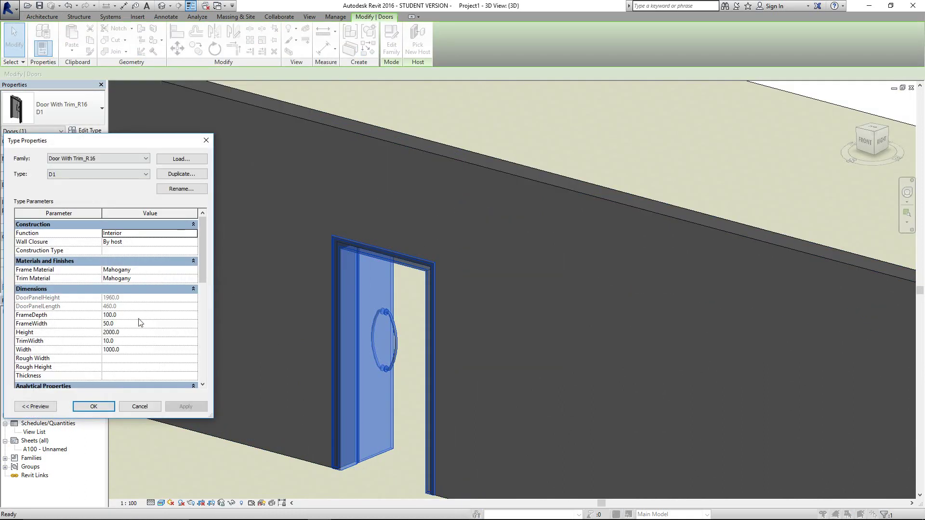
{"action": "left_click", "coordinate": [130, 331]}
{"action": "type", "text": "1800"}
{"action": "left_click", "coordinate": [137, 353]}
{"action": "type", "text": "750"}
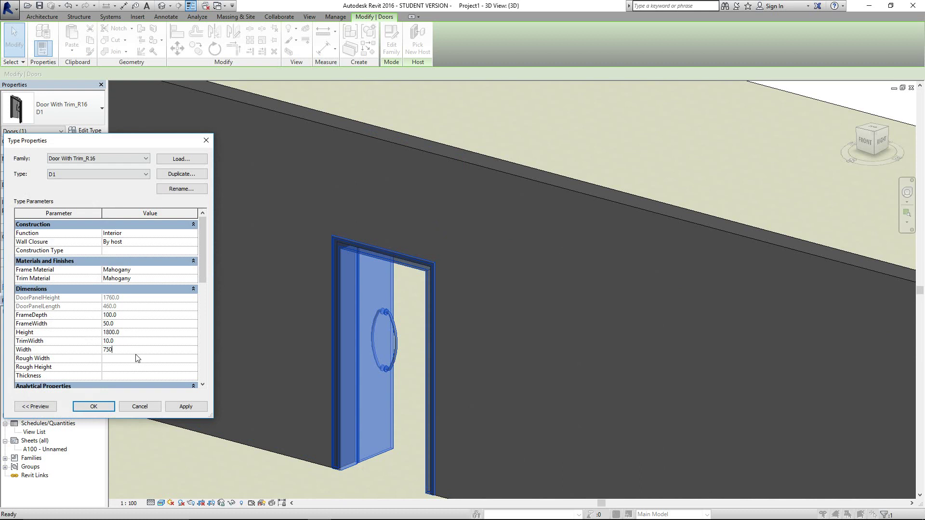
{"action": "left_click", "coordinate": [94, 410]}
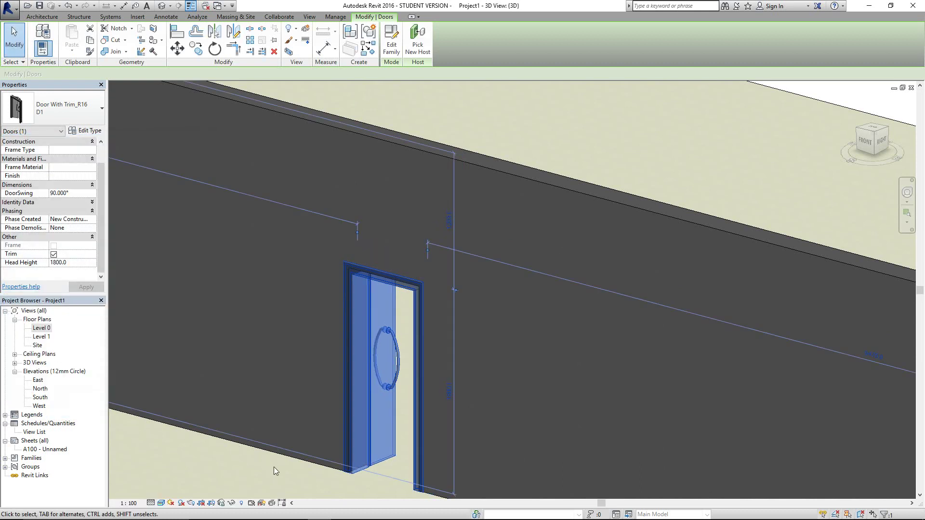
{"action": "left_click", "coordinate": [282, 461]}
{"action": "middle_click_drag", "start_coordinate": [330, 484], "coordinate": [444, 476], "text": "shift"}
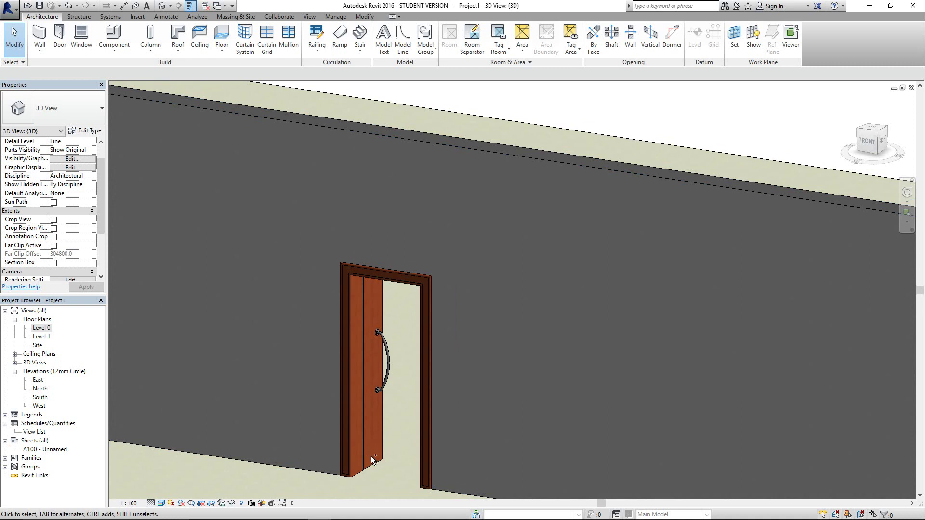
- Undo the size change and restore the door's trim with a 0° swing
{"action": "key", "text": "ctrl+z"}
{"action": "left_click", "coordinate": [362, 456]}
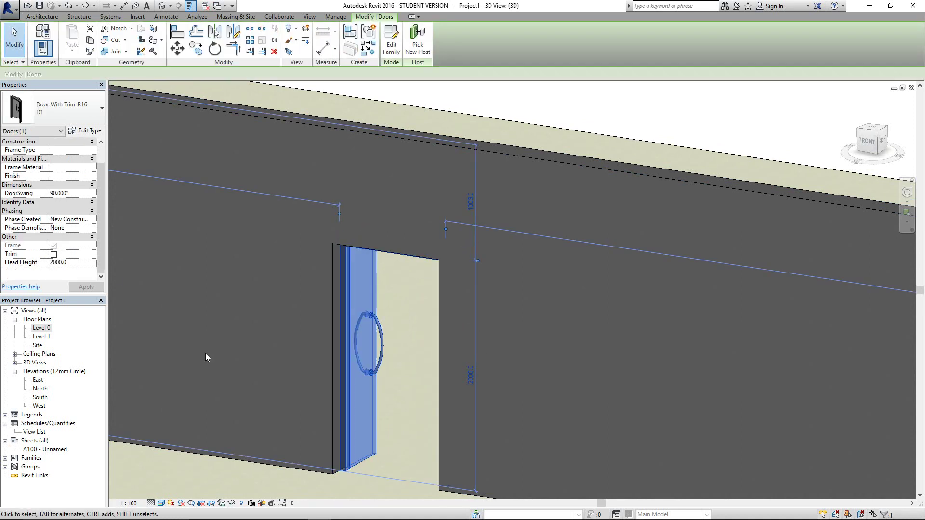
{"action": "left_click", "coordinate": [53, 254]}
{"action": "left_click", "coordinate": [74, 193]}
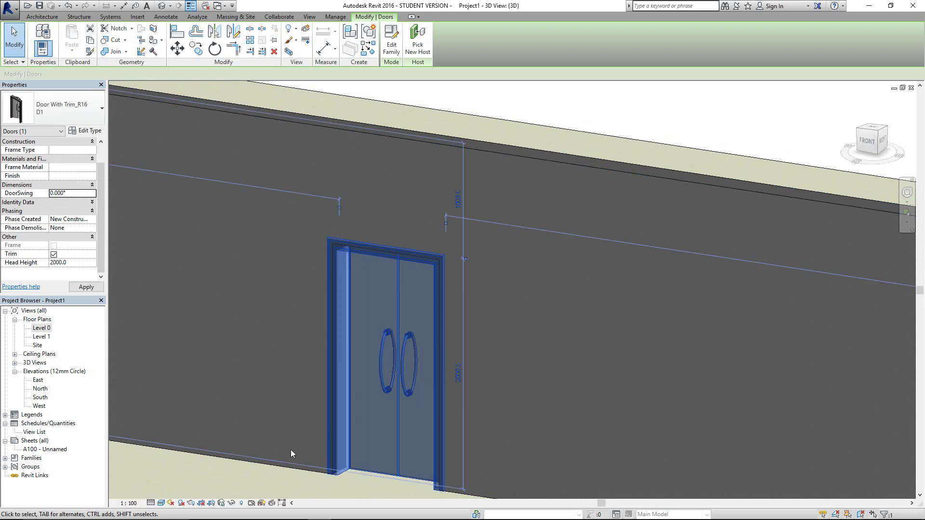
{"action": "key", "text": "Escape"}
- Check the door in the Level 0 floor plan, then return to the default 3D view
{"action": "scroll", "coordinate": [289, 405], "scroll_direction": "down", "scroll_amount": 3}
{"action": "scroll", "coordinate": [288, 386], "scroll_direction": "up", "scroll_amount": 3}
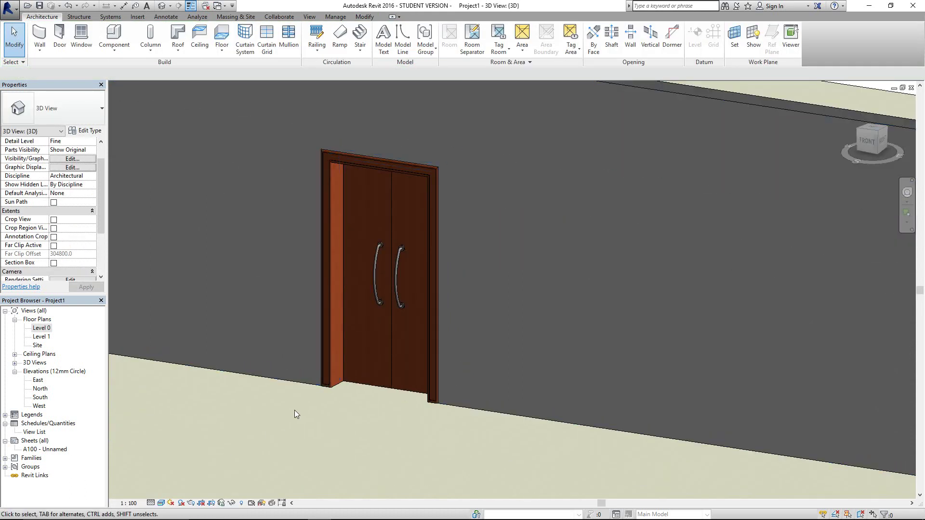
{"action": "double_click", "coordinate": [42, 328]}
{"action": "middle_click_drag", "start_coordinate": [402, 392], "coordinate": [325, 336]}
{"action": "scroll", "coordinate": [325, 336], "scroll_direction": "down", "scroll_amount": 1}
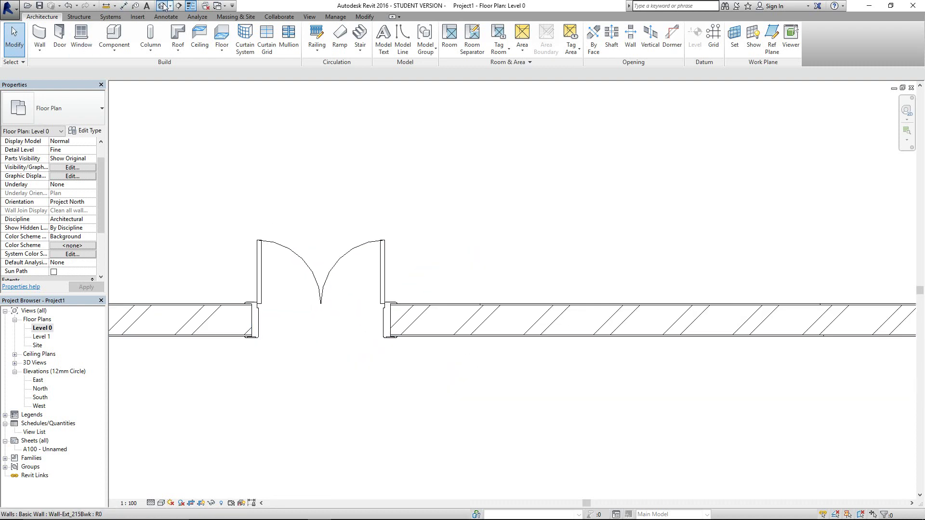
{"action": "left_click", "coordinate": [164, 6]}
{"action": "scroll", "coordinate": [371, 380], "scroll_direction": "up", "scroll_amount": 2}
{"action": "middle_click_drag", "start_coordinate": [372, 380], "coordinate": [322, 413]}
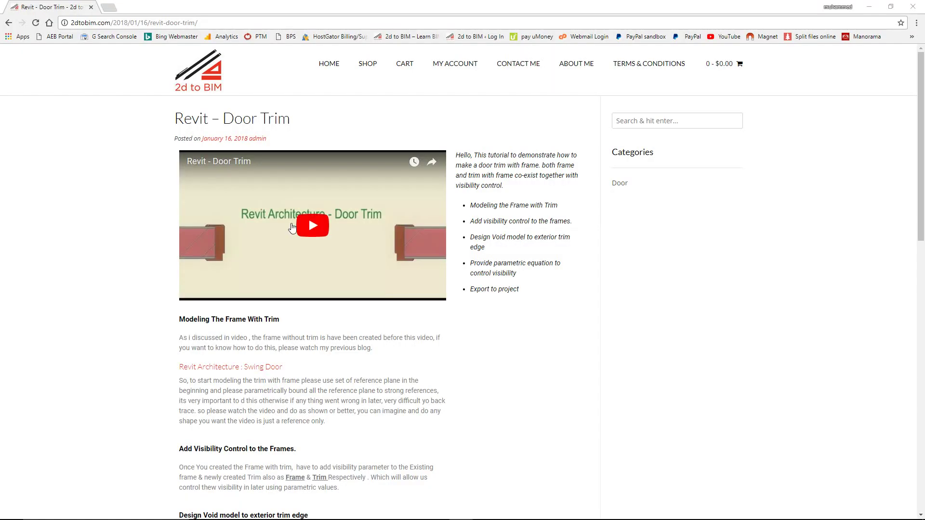
- Scroll through the 2dtobim.com 'Revit – Door Trim' post down to its Download section
{"action": "scroll", "coordinate": [288, 228], "scroll_direction": "down", "scroll_amount": 4}
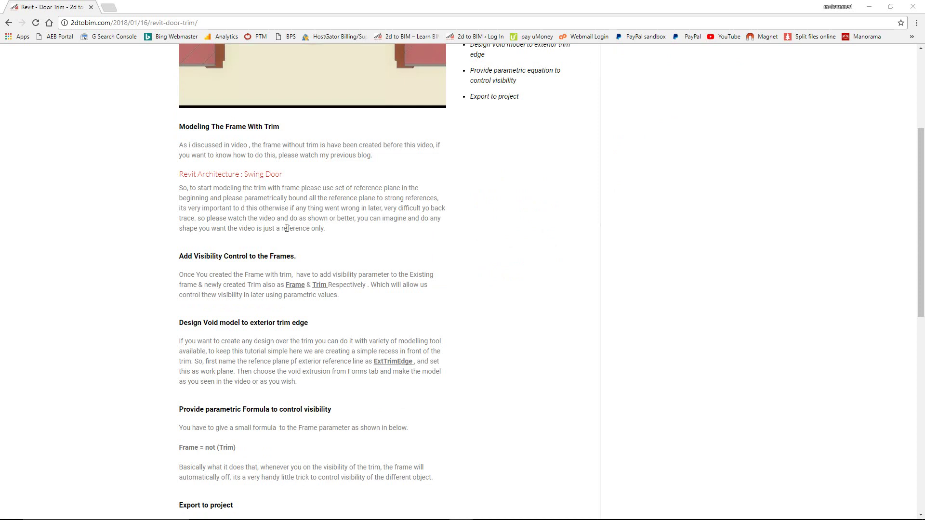
{"action": "scroll", "coordinate": [287, 228], "scroll_direction": "up", "scroll_amount": 4}
{"action": "scroll", "coordinate": [313, 309], "scroll_direction": "down", "scroll_amount": 7}
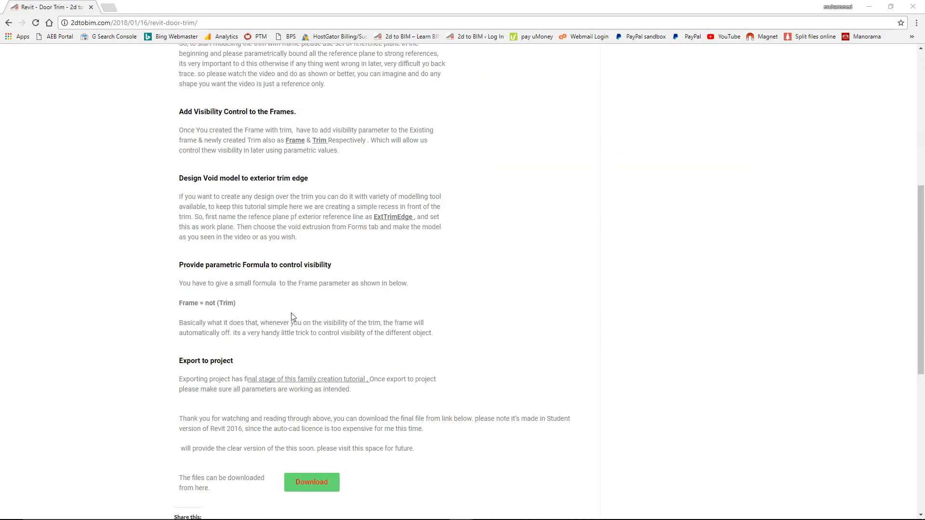
{"action": "scroll", "coordinate": [284, 318], "scroll_direction": "down", "scroll_amount": 3}
{"action": "scroll", "coordinate": [323, 328], "scroll_direction": "up", "scroll_amount": 6}
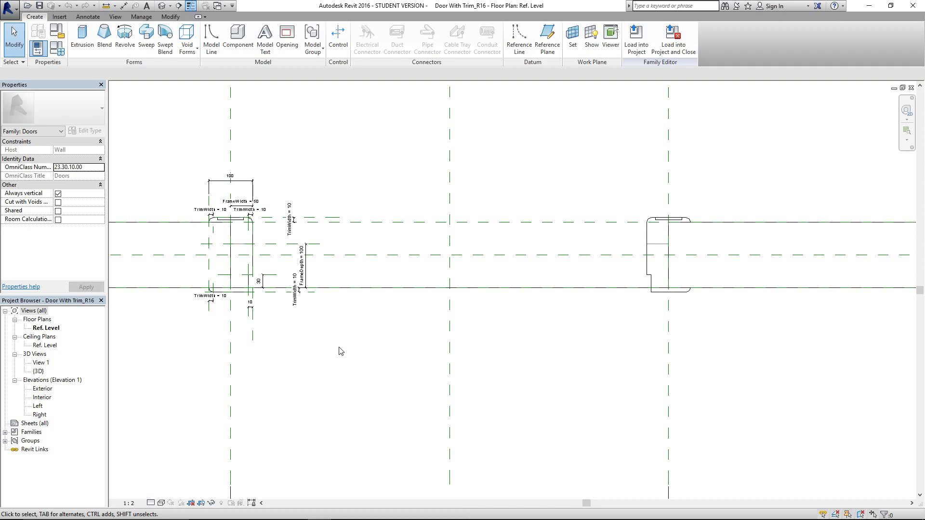
{"action": "scroll", "coordinate": [505, 376], "scroll_direction": "down", "scroll_amount": 2}
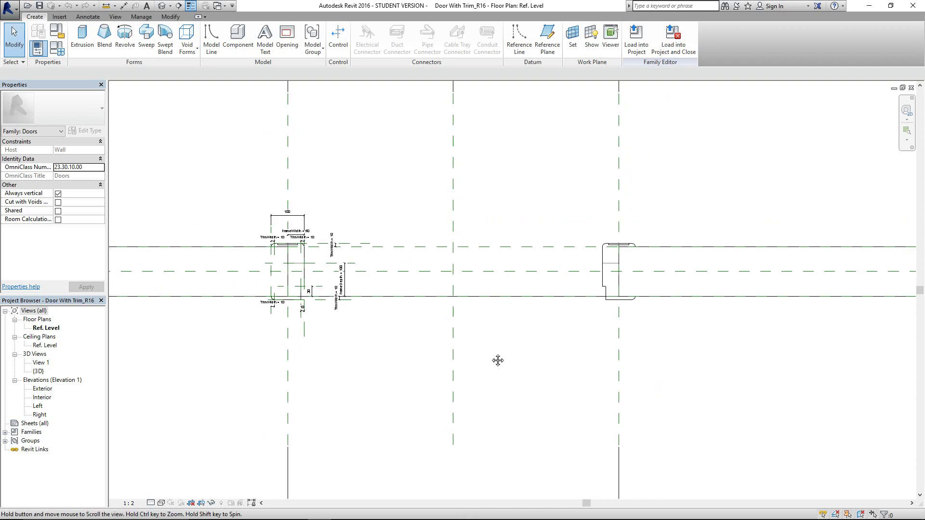
{"action": "scroll", "coordinate": [327, 323], "scroll_direction": "up", "scroll_amount": 3}
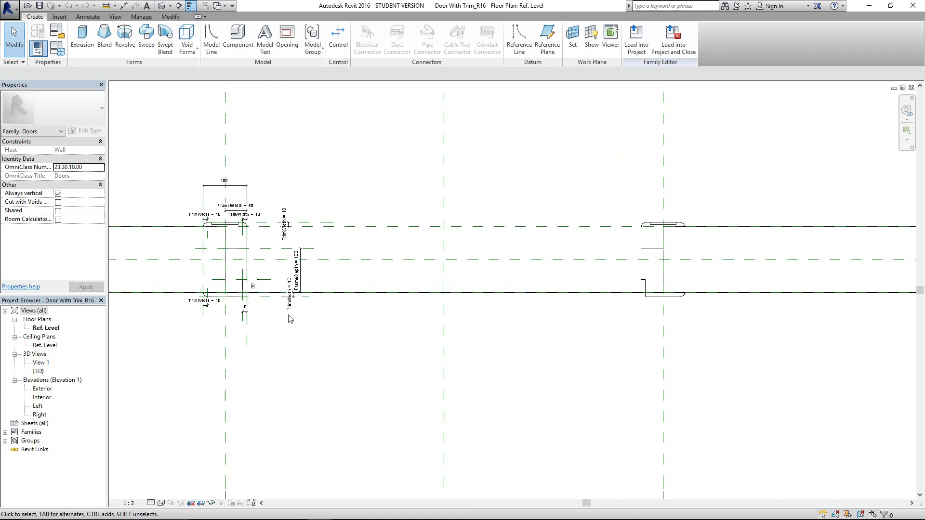
{"action": "middle_click_drag", "start_coordinate": [553, 359], "coordinate": [433, 359]}
{"action": "middle_click_drag", "start_coordinate": [307, 360], "coordinate": [396, 367]}
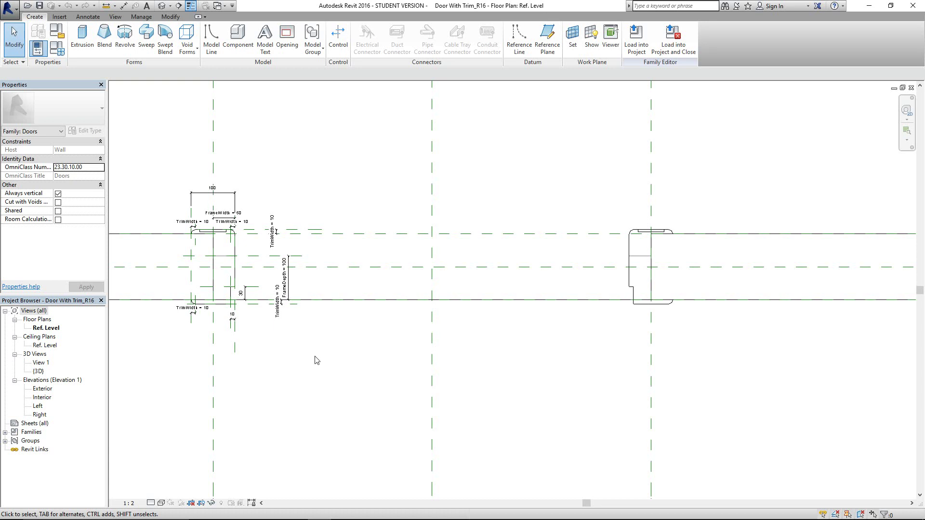
- Create a new family from the Metric Generic Model.rft template
{"action": "left_click", "coordinate": [9, 7]}
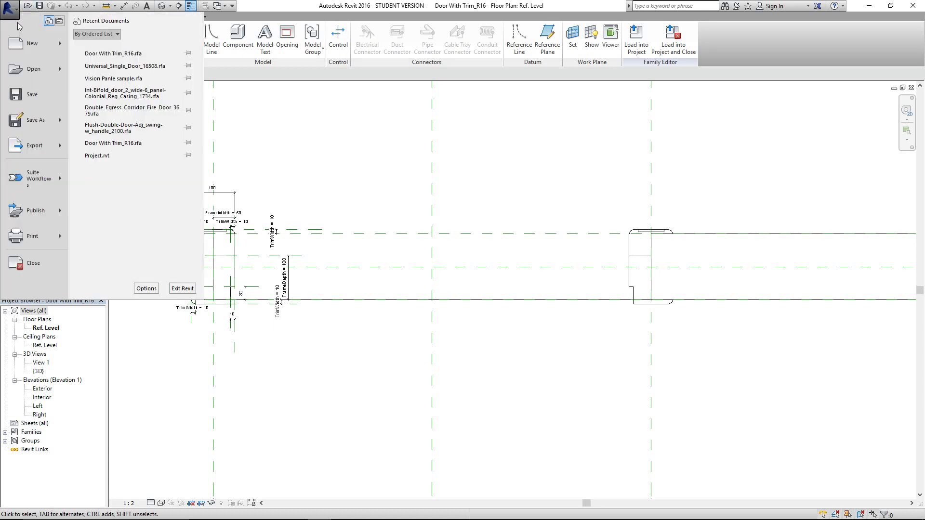
{"action": "mouse_move", "coordinate": [39, 46]}
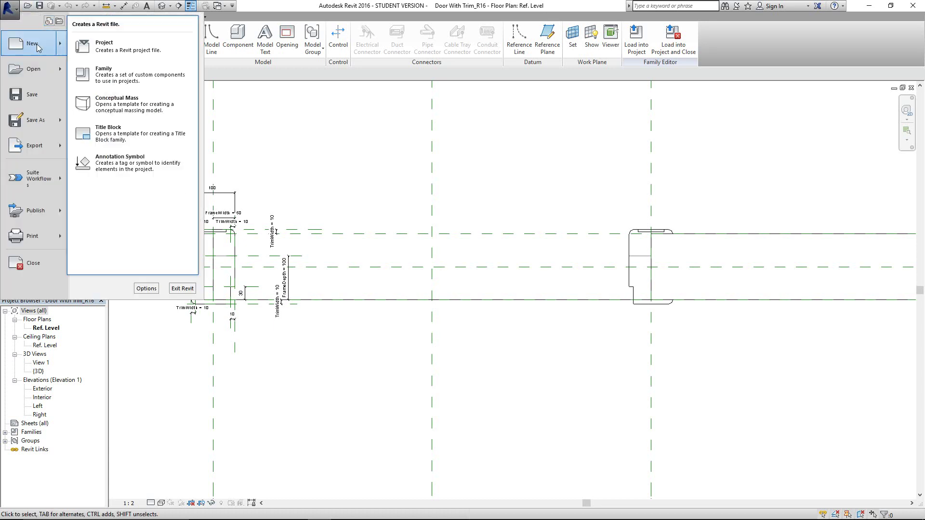
{"action": "left_click", "coordinate": [136, 87]}
{"action": "left_click_drag", "start_coordinate": [558, 189], "coordinate": [557, 257]}
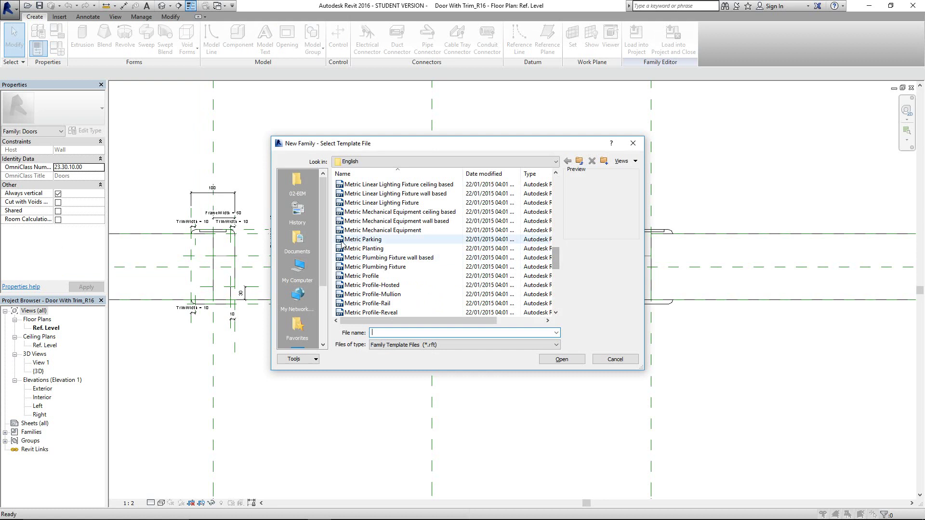
{"action": "scroll", "coordinate": [380, 269], "scroll_direction": "down", "scroll_amount": 1}
{"action": "scroll", "coordinate": [385, 278], "scroll_direction": "up", "scroll_amount": 5}
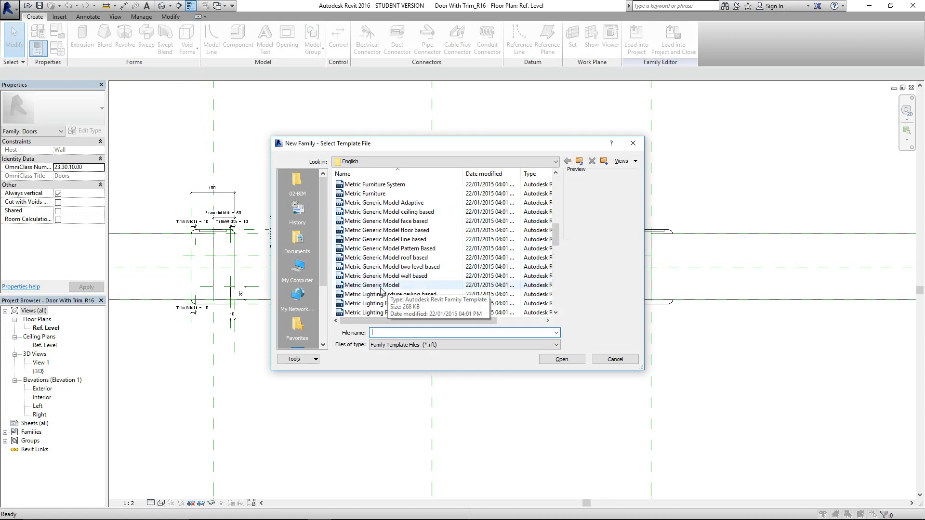
{"action": "left_click", "coordinate": [381, 286]}
{"action": "left_click", "coordinate": [562, 359]}
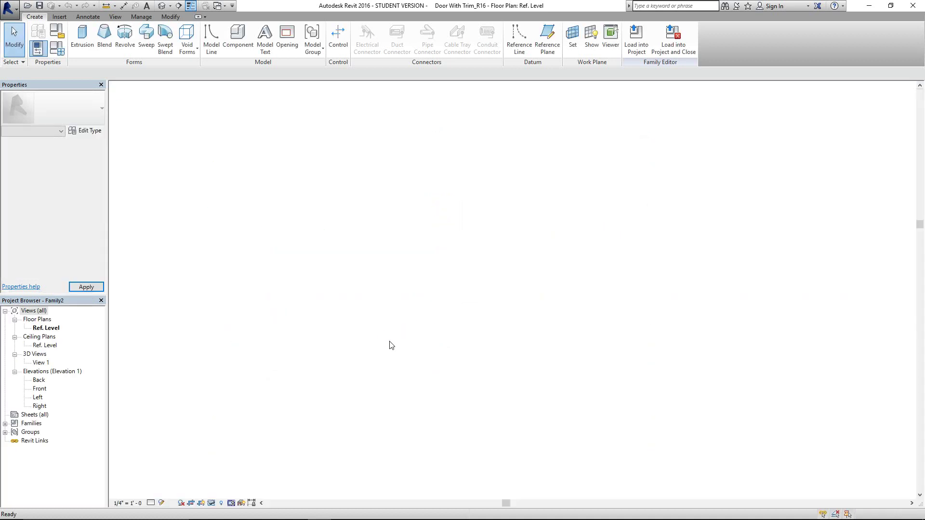
- In Family1, draw a diagonal reference line from the reference planes' crossing down to the right
{"action": "middle_click_drag", "start_coordinate": [481, 355], "coordinate": [353, 346]}
{"action": "key", "text": "ctrl+Tab"}
{"action": "mouse_move", "coordinate": [418, 308]}
{"action": "middle_mouse_down"}
{"action": "mouse_move", "coordinate": [417, 327]}
{"action": "mouse_move", "coordinate": [484, 334]}
{"action": "mouse_move", "coordinate": [412, 304]}
{"action": "middle_mouse_up"}
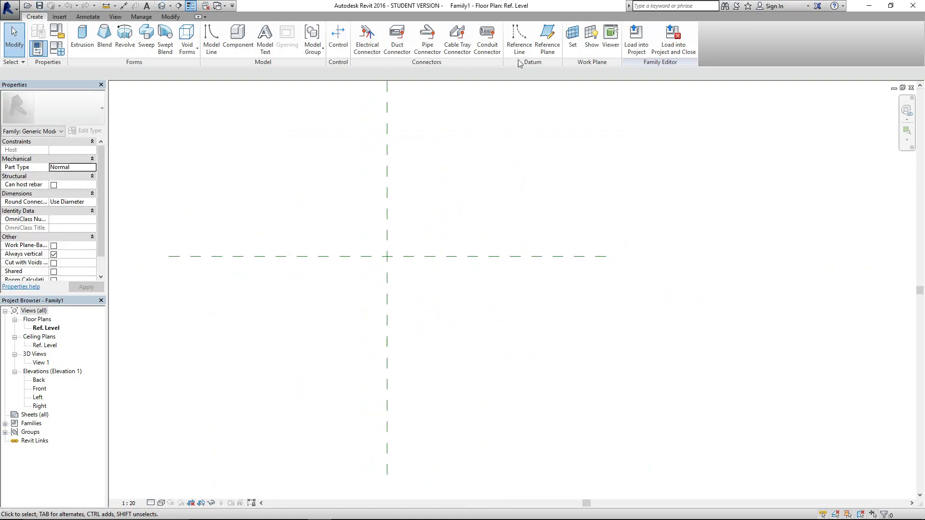
{"action": "left_click", "coordinate": [519, 36]}
{"action": "left_click", "coordinate": [388, 256]}
{"action": "left_click", "coordinate": [524, 367]}
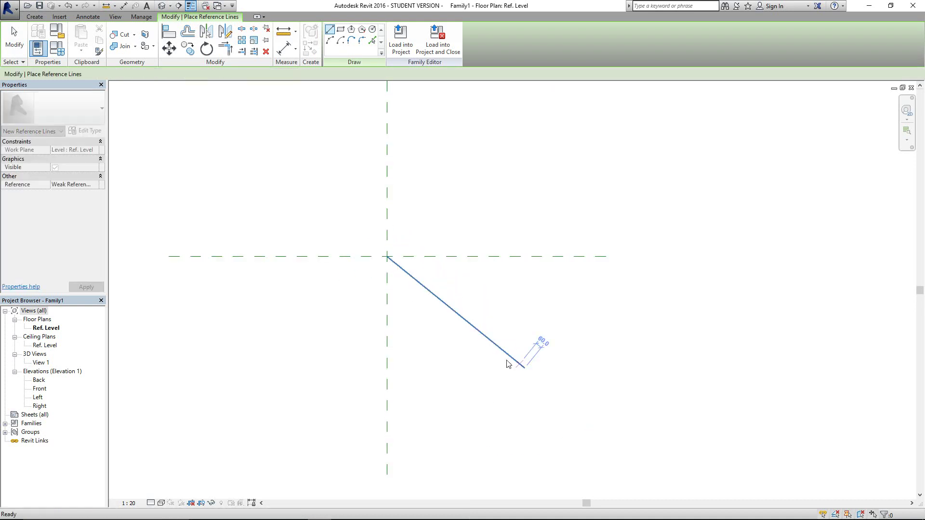
{"action": "key", "text": "Escape"}
{"action": "key", "text": "Escape"}
- Align the diagonal line's start to the horizontal reference plane with AL
{"action": "scroll", "coordinate": [393, 285], "scroll_direction": "up", "scroll_amount": 2}
{"action": "key", "text": "a"}
{"action": "key", "text": "l"}
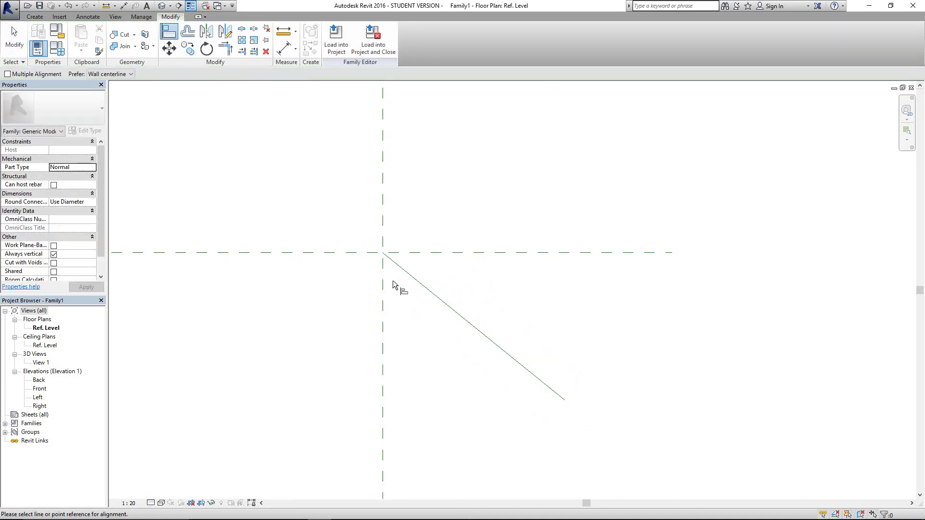
{"action": "left_click", "coordinate": [383, 258]}
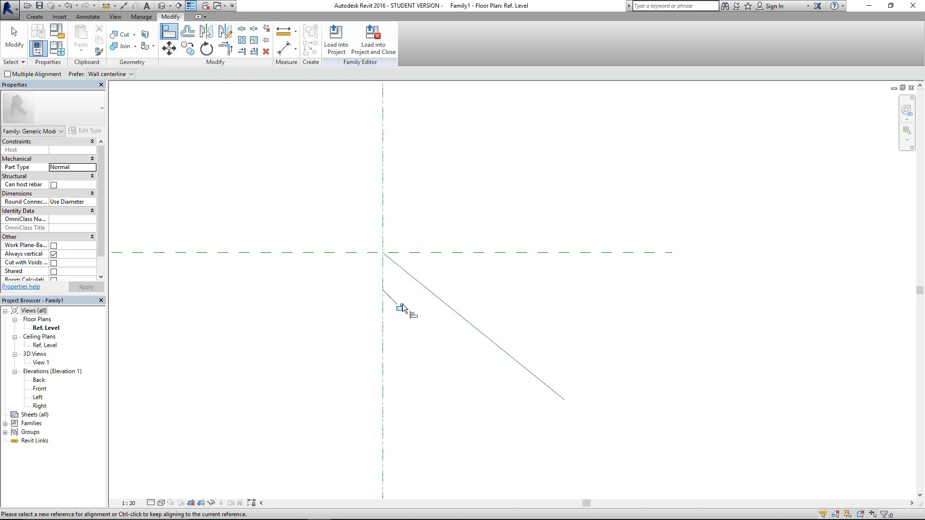
{"action": "left_click", "coordinate": [432, 253]}
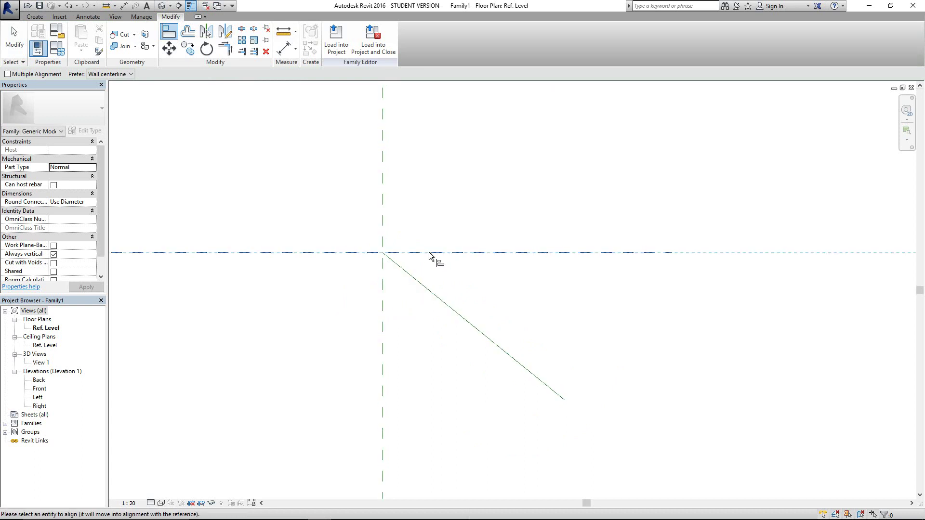
{"action": "left_click", "coordinate": [381, 254]}
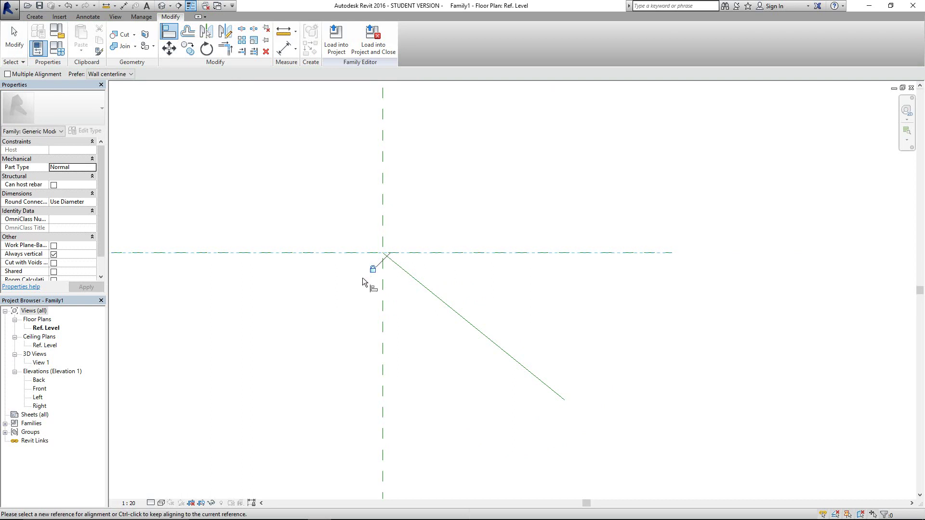
{"action": "scroll", "coordinate": [423, 324], "scroll_direction": "down", "scroll_amount": 2}
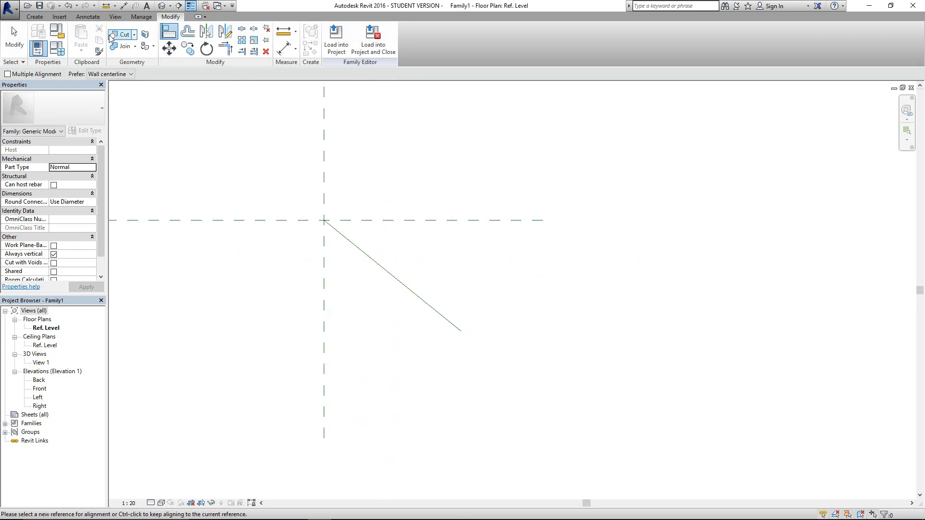
- Add an angular dimension between the horizontal plane and the diagonal line
{"action": "left_click", "coordinate": [41, 17]}
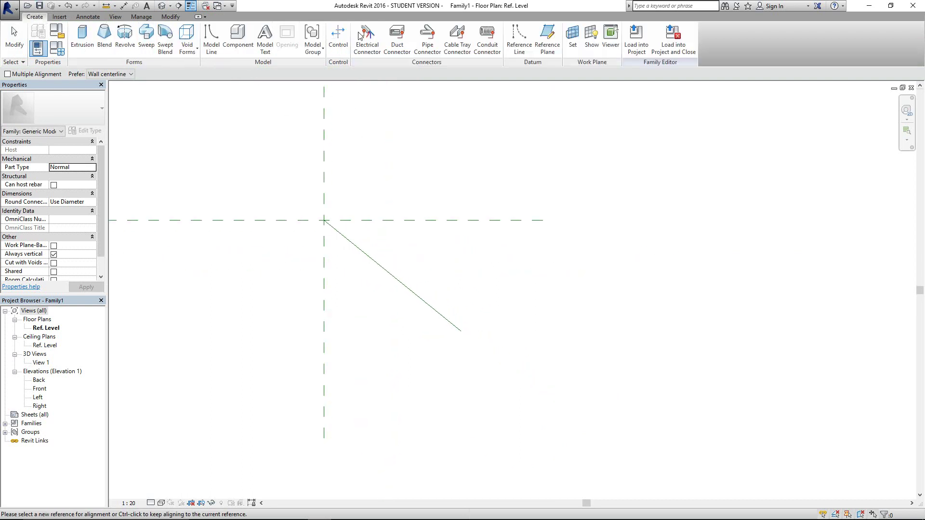
{"action": "left_click", "coordinate": [170, 16]}
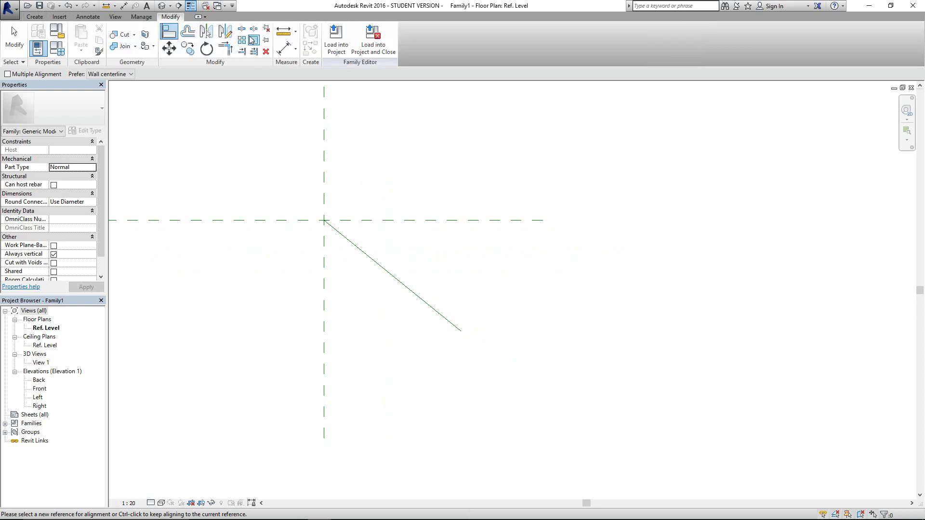
{"action": "left_click", "coordinate": [295, 51]}
{"action": "left_click", "coordinate": [301, 83]}
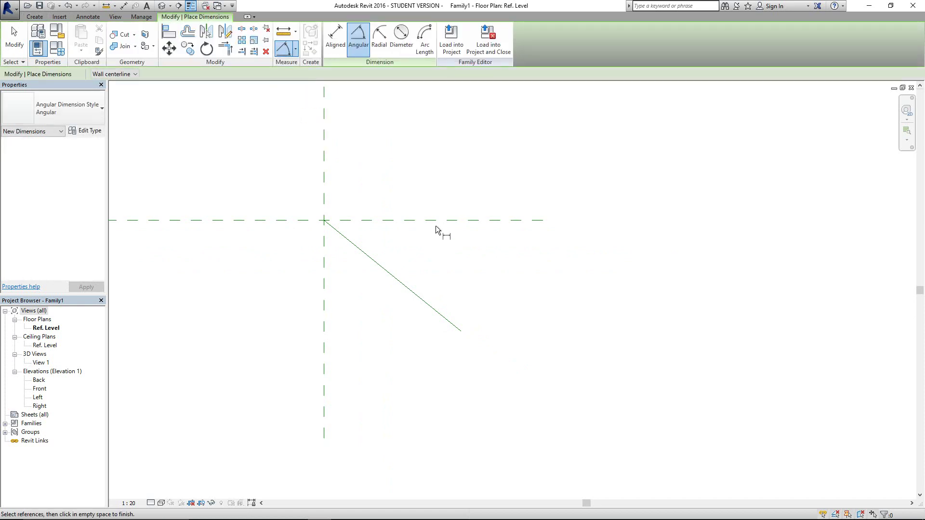
{"action": "left_click", "coordinate": [436, 225]}
{"action": "left_click", "coordinate": [409, 286]}
- Place the 39.00° angle and label it with a new DoorSwing instance parameter
{"action": "left_click", "coordinate": [432, 248]}
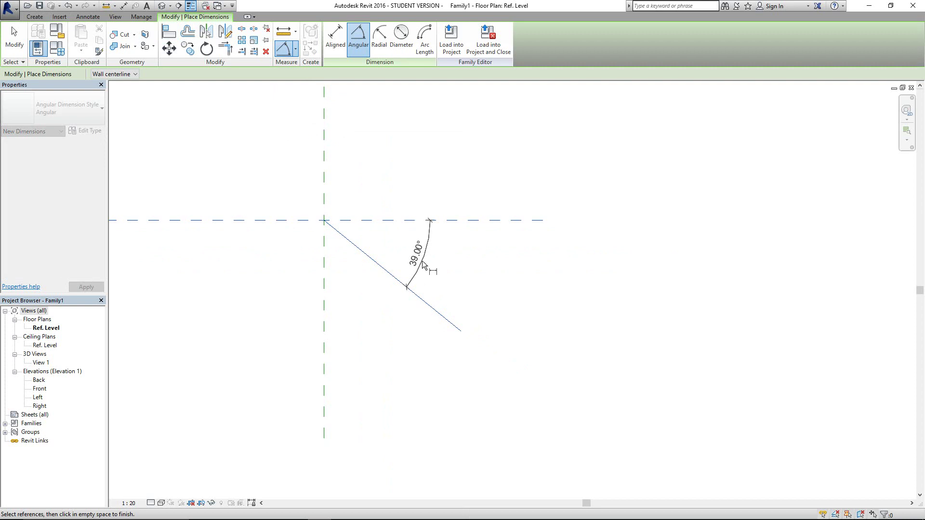
{"action": "key", "text": "Escape"}
{"action": "key", "text": "Escape"}
{"action": "left_click", "coordinate": [426, 265]}
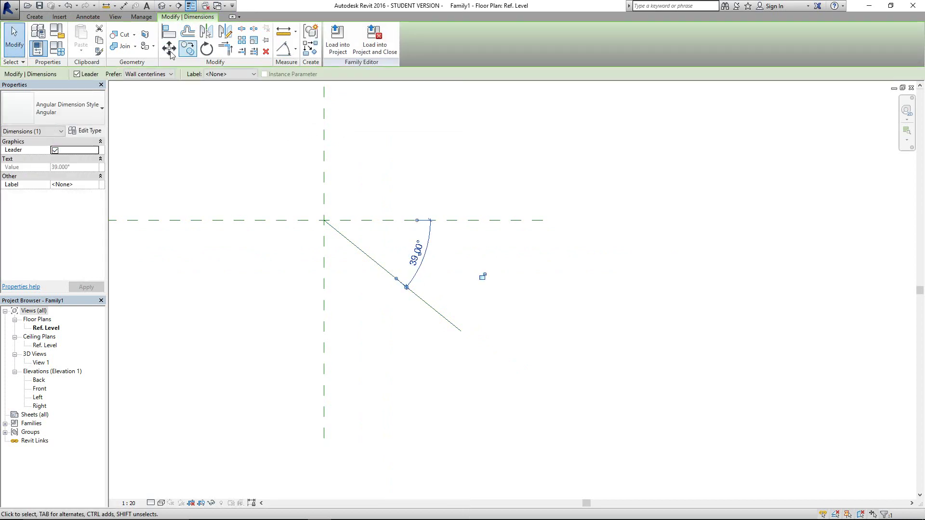
{"action": "left_click", "coordinate": [229, 73]}
{"action": "left_click", "coordinate": [235, 93]}
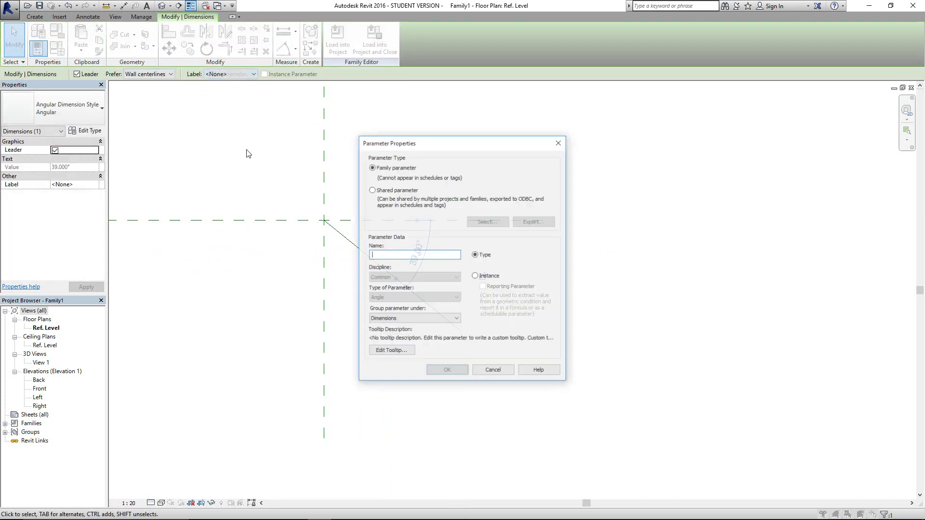
{"action": "type", "text": "DoorSwing"}
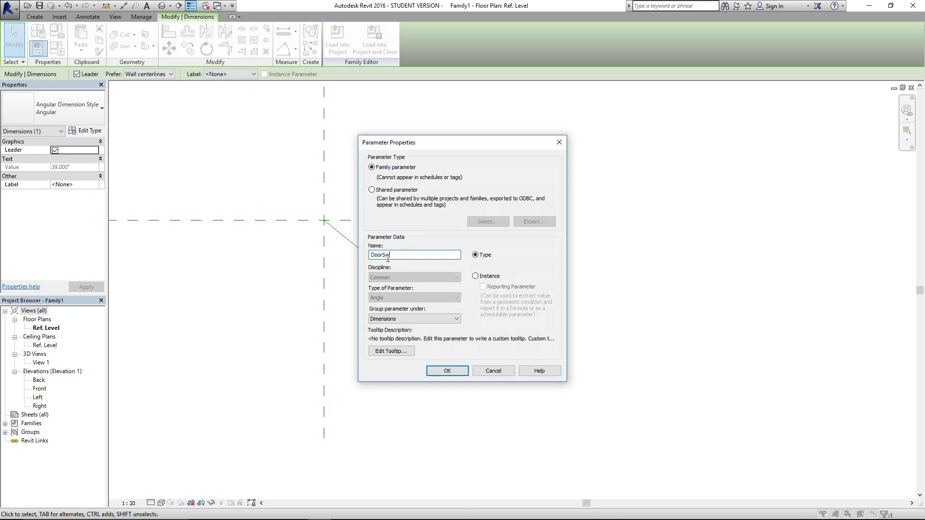
{"action": "left_click", "coordinate": [475, 276]}
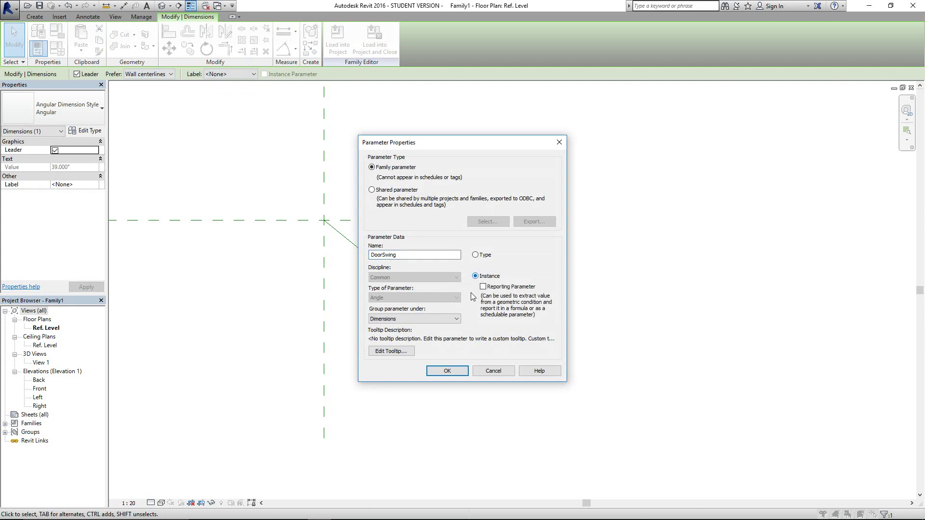
{"action": "left_click", "coordinate": [446, 371]}
{"action": "key", "text": "Escape"}
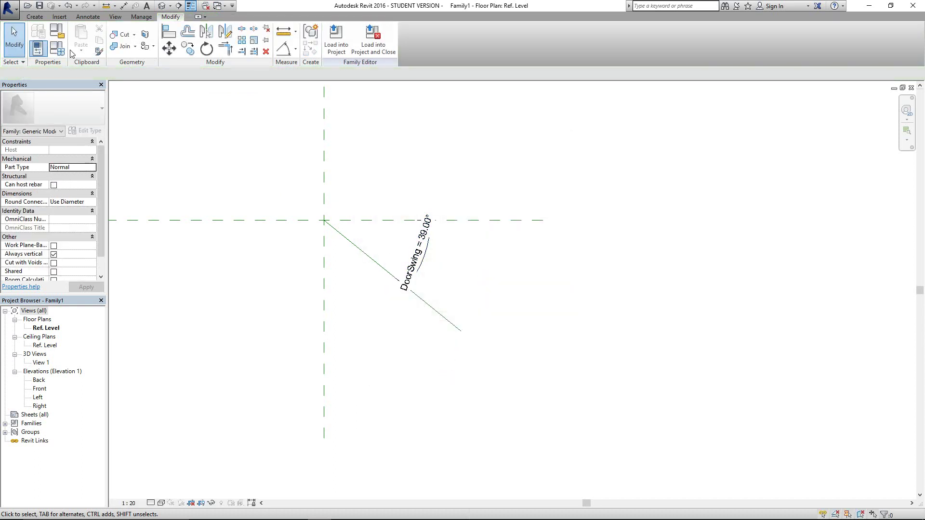
- Flex DoorSwing in Family Types to 25°, then to 45°
{"action": "left_click", "coordinate": [57, 49]}
{"action": "left_click", "coordinate": [214, 154]}
{"action": "type", "text": "25"}
{"action": "left_click", "coordinate": [364, 404]}
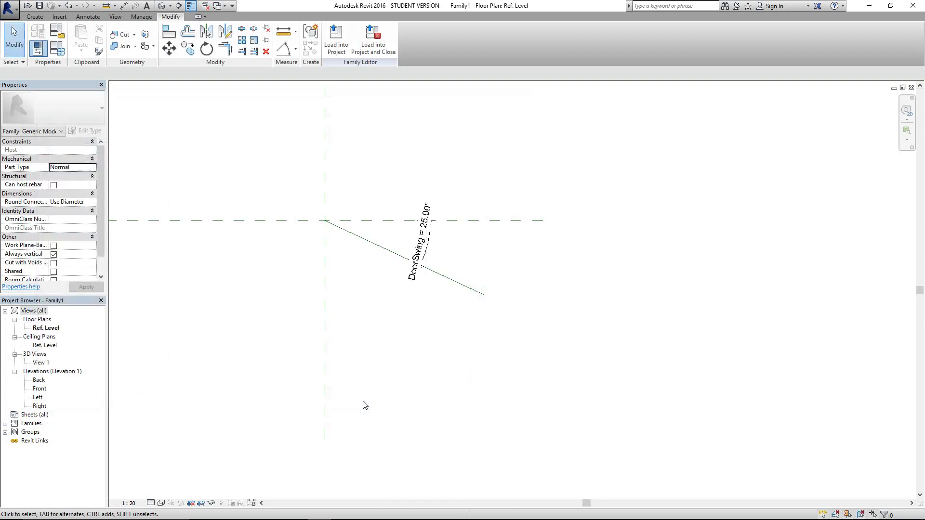
{"action": "left_click", "coordinate": [63, 55]}
{"action": "left_click", "coordinate": [198, 154]}
{"action": "left_click", "coordinate": [366, 404]}
{"action": "scroll", "coordinate": [371, 235], "scroll_direction": "up", "scroll_amount": 1}
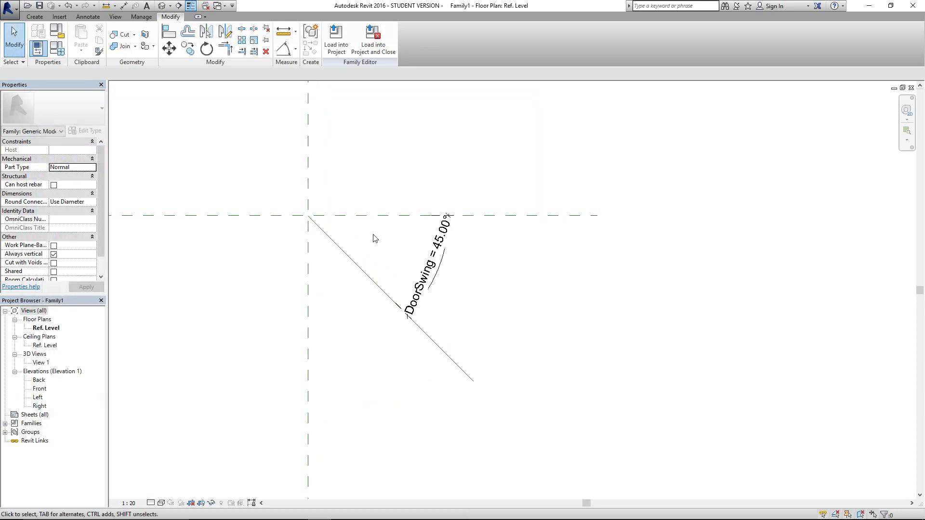
- Move the line's 1620 length dimension to its lower-left and label it with a new DoorPanel parameter
{"action": "left_click", "coordinate": [349, 263]}
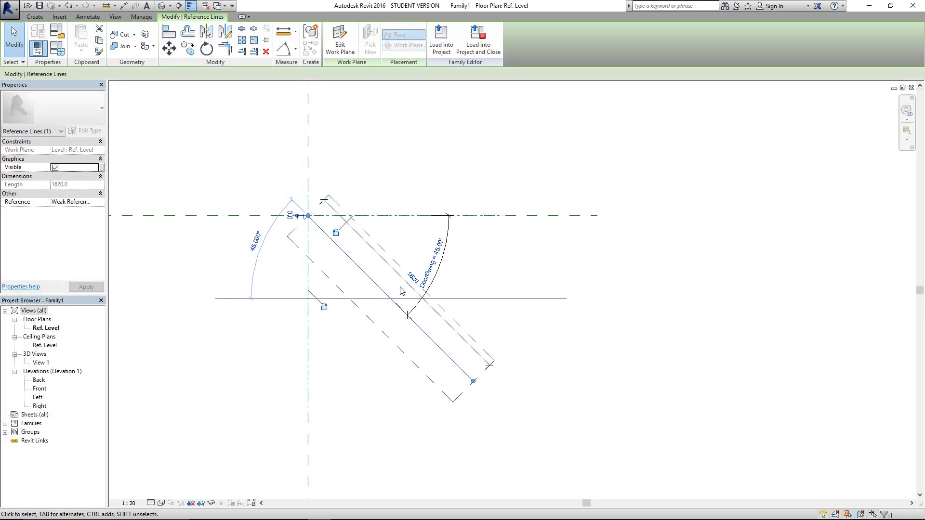
{"action": "left_click", "coordinate": [393, 269]}
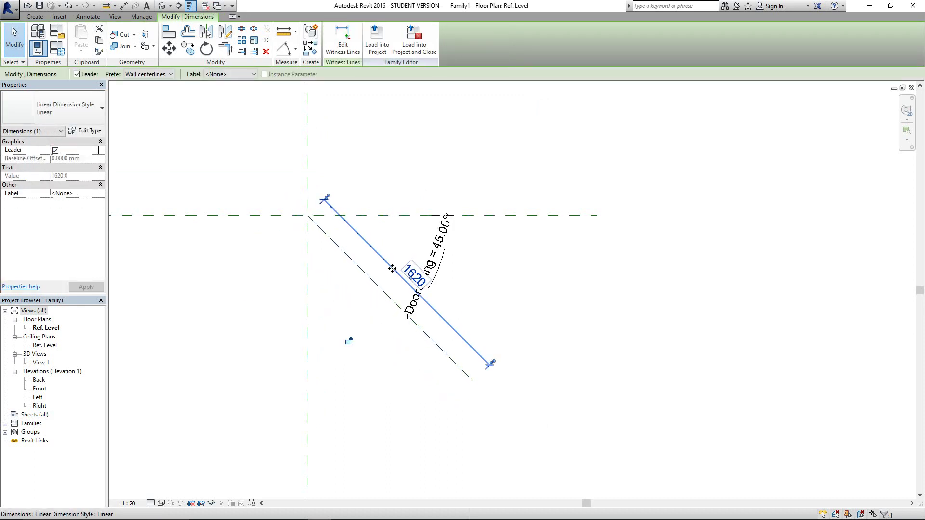
{"action": "left_click_drag", "start_coordinate": [368, 286], "coordinate": [323, 332]}
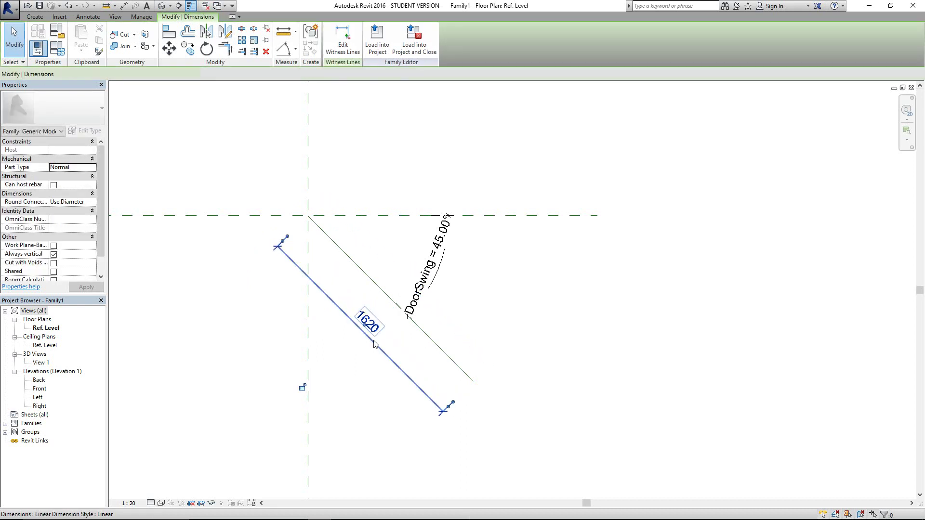
{"action": "left_click", "coordinate": [231, 74]}
{"action": "left_click", "coordinate": [238, 96]}
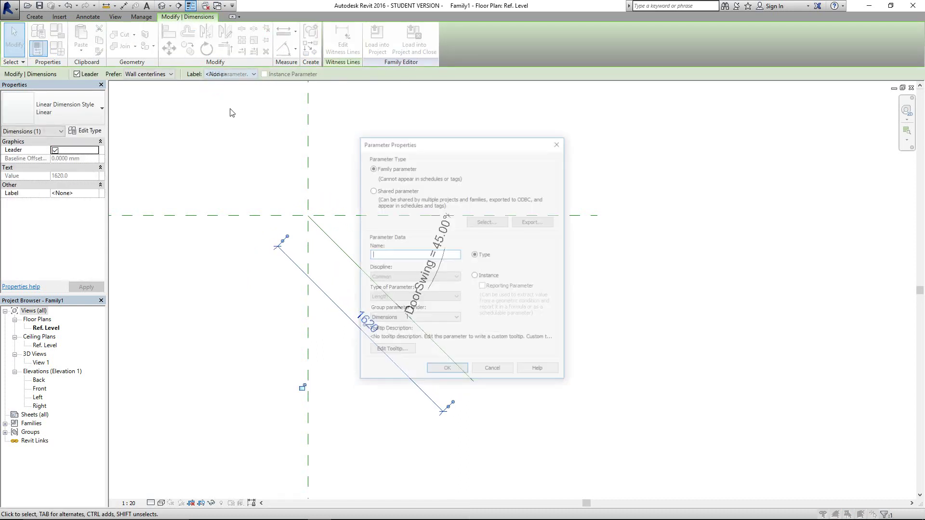
{"action": "type", "text": "DoorPanel"}
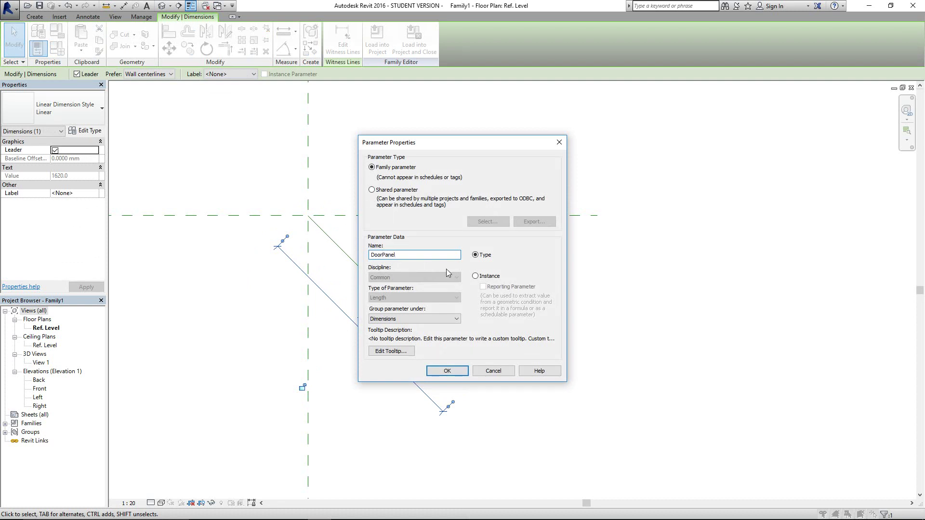
{"action": "left_click", "coordinate": [448, 371]}
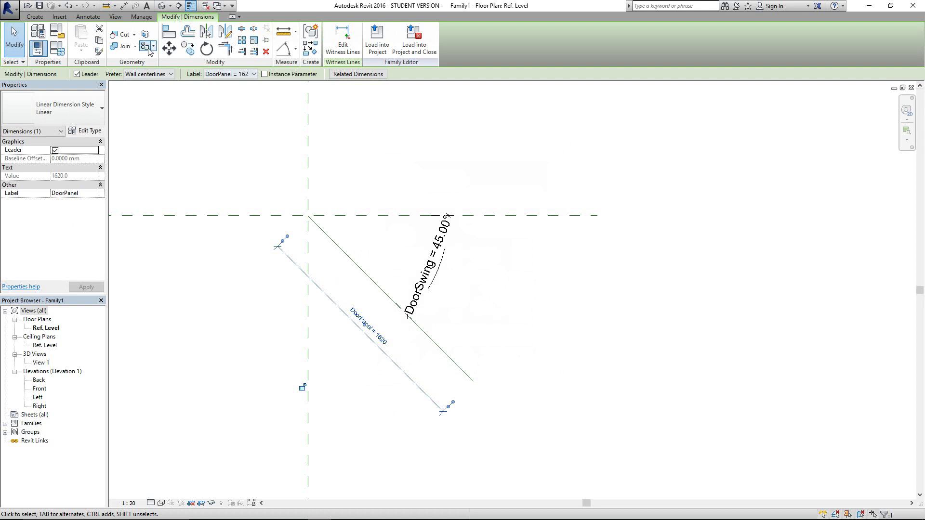
- Set DoorPanel to 500 in Family Types
{"action": "left_click", "coordinate": [64, 49]}
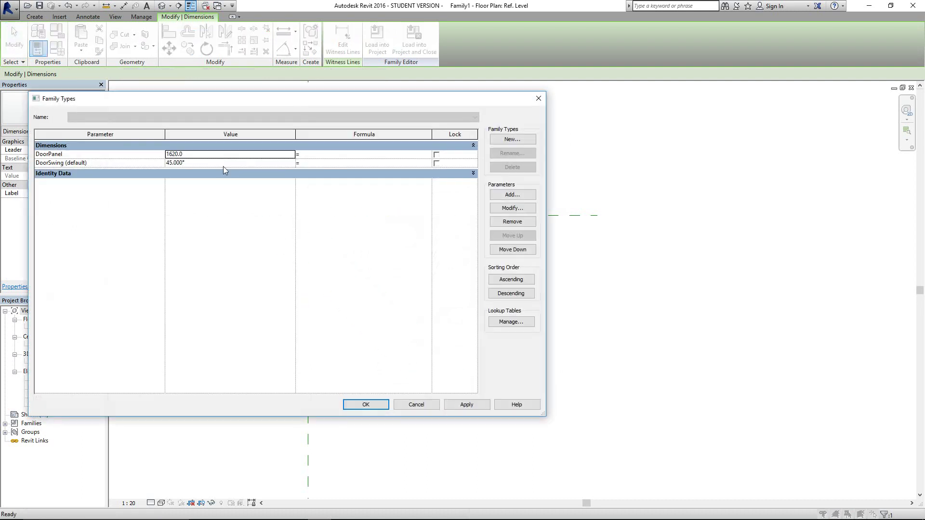
{"action": "left_click", "coordinate": [205, 155]}
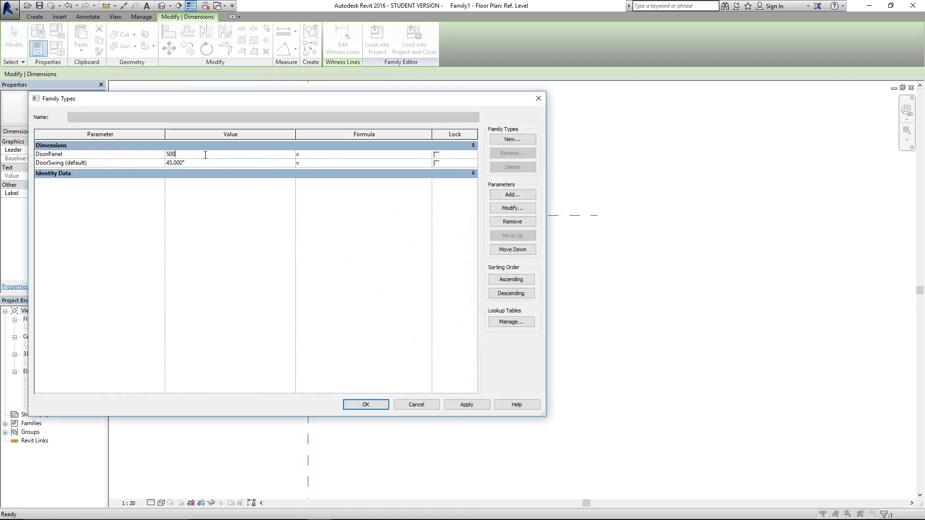
{"action": "left_click", "coordinate": [365, 404]}
{"action": "left_click", "coordinate": [334, 347]}
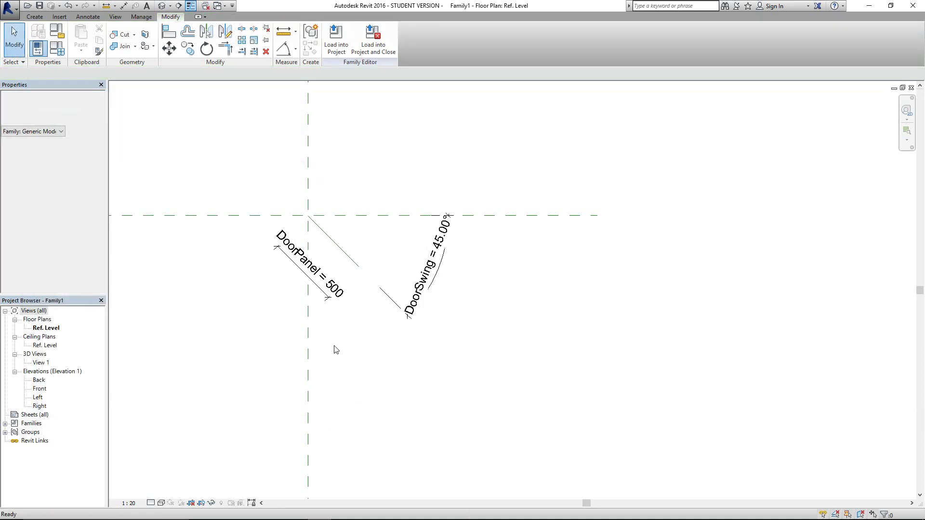
- Set the plan view scale to 1:1
{"action": "scroll", "coordinate": [346, 262], "scroll_direction": "up", "scroll_amount": 1}
{"action": "left_click", "coordinate": [129, 502]}
{"action": "left_click", "coordinate": [131, 364]}
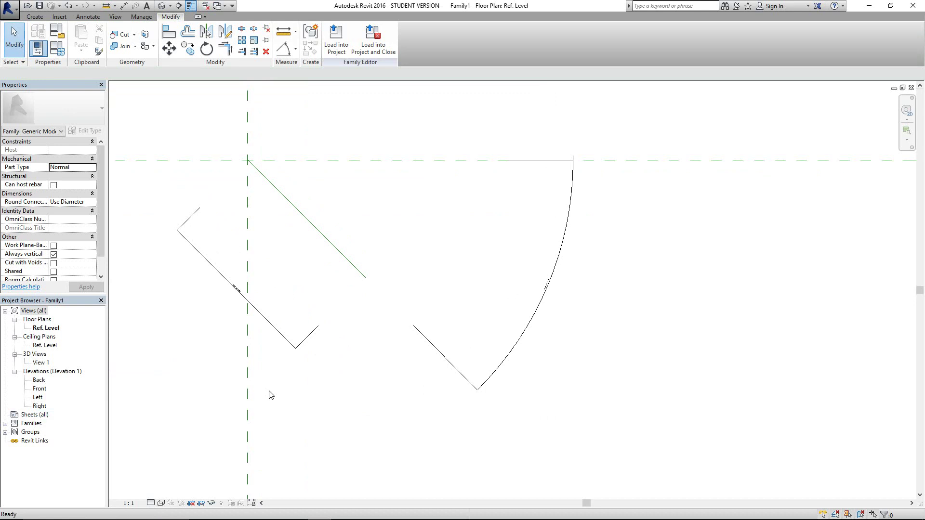
{"action": "scroll", "coordinate": [321, 308], "scroll_direction": "up", "scroll_amount": 1}
{"action": "middle_click_drag", "start_coordinate": [316, 305], "coordinate": [359, 340]}
{"action": "scroll", "coordinate": [347, 402], "scroll_direction": "up", "scroll_amount": 1}
{"action": "scroll", "coordinate": [359, 340], "scroll_direction": "down", "scroll_amount": 1}
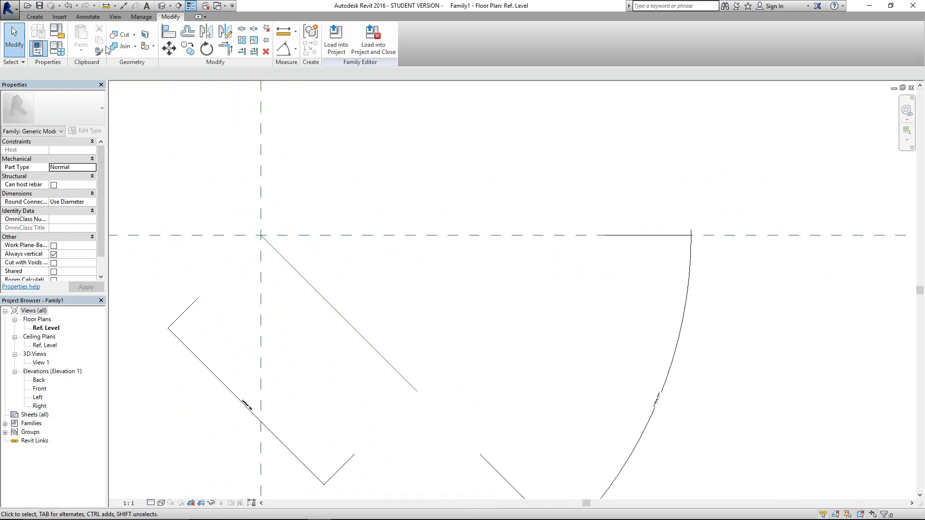
- Flex DoorSwing to 30° in Family Types
{"action": "left_click", "coordinate": [61, 53]}
{"action": "left_click", "coordinate": [200, 167]}
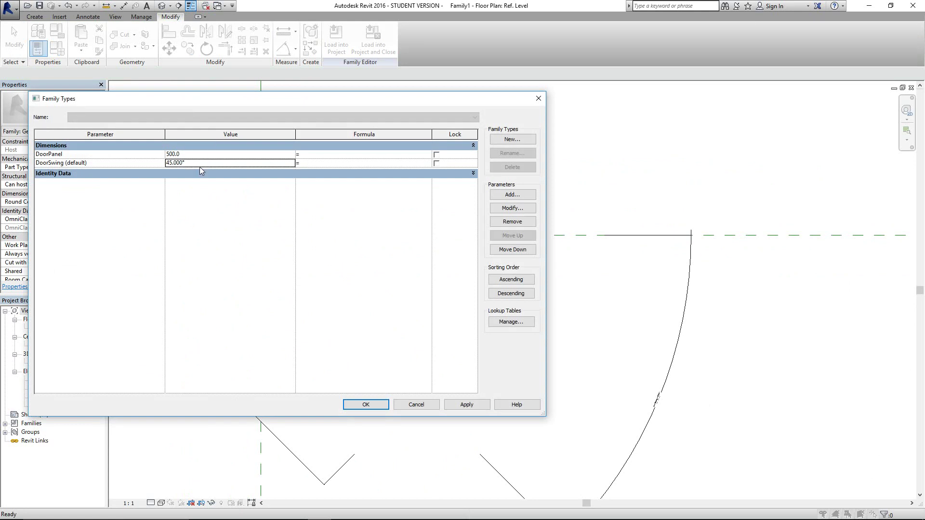
{"action": "left_click", "coordinate": [359, 408]}
{"action": "scroll", "coordinate": [351, 359], "scroll_direction": "up", "scroll_amount": 2}
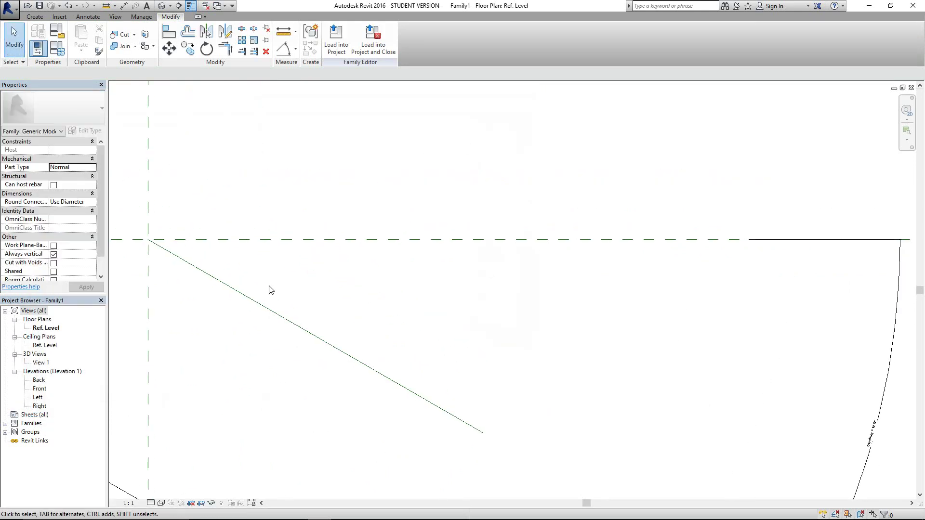
{"action": "left_click", "coordinate": [40, 17]}
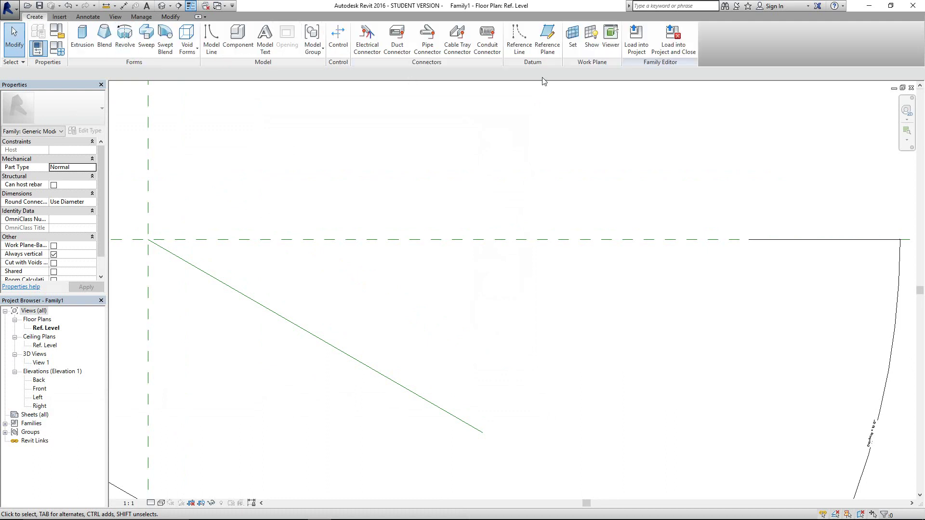
- Draw a short reference line perpendicular to the panel line at its far end
{"action": "left_click", "coordinate": [519, 38]}
{"action": "left_click", "coordinate": [482, 432]}
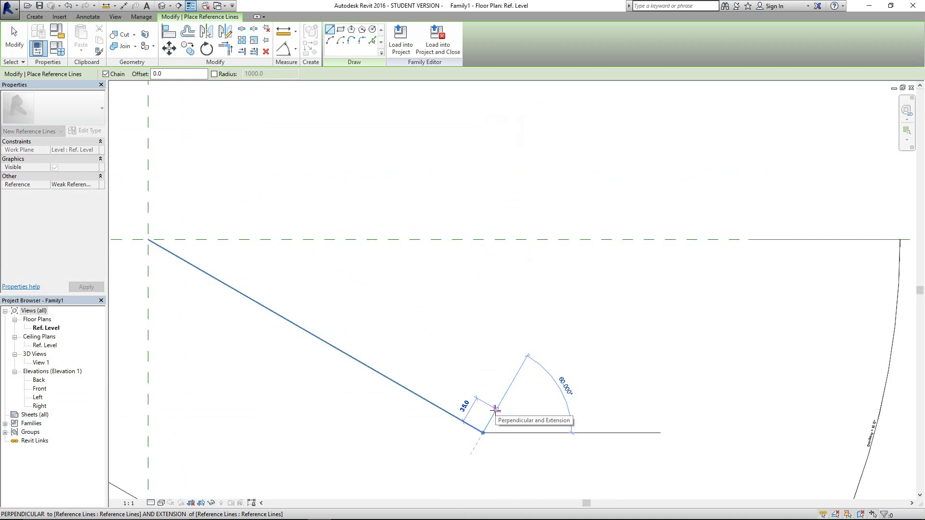
{"action": "left_click", "coordinate": [495, 410]}
{"action": "key", "text": "Escape"}
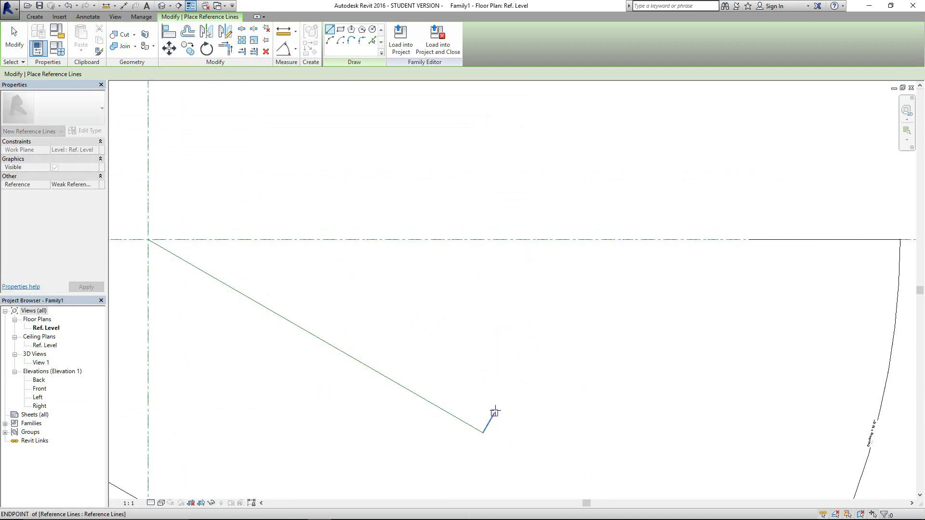
- Draw a second perpendicular reference line 25 long at the hinge end
{"action": "middle_click_drag", "start_coordinate": [269, 359], "coordinate": [333, 384]}
{"action": "middle_click_drag", "start_coordinate": [237, 358], "coordinate": [280, 367]}
{"action": "scroll", "coordinate": [260, 267], "scroll_direction": "up", "scroll_amount": 3}
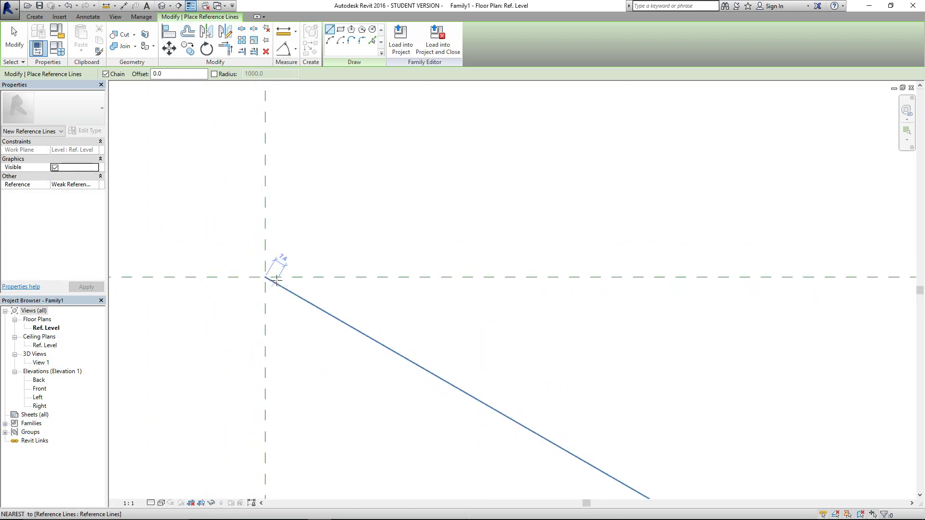
{"action": "left_click", "coordinate": [265, 278]}
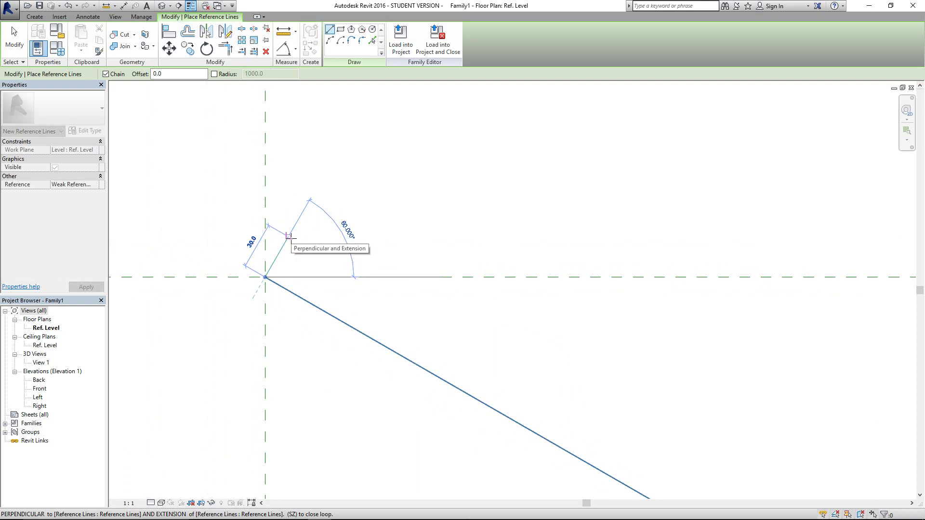
{"action": "type", "text": "25"}
{"action": "key", "text": "Return"}
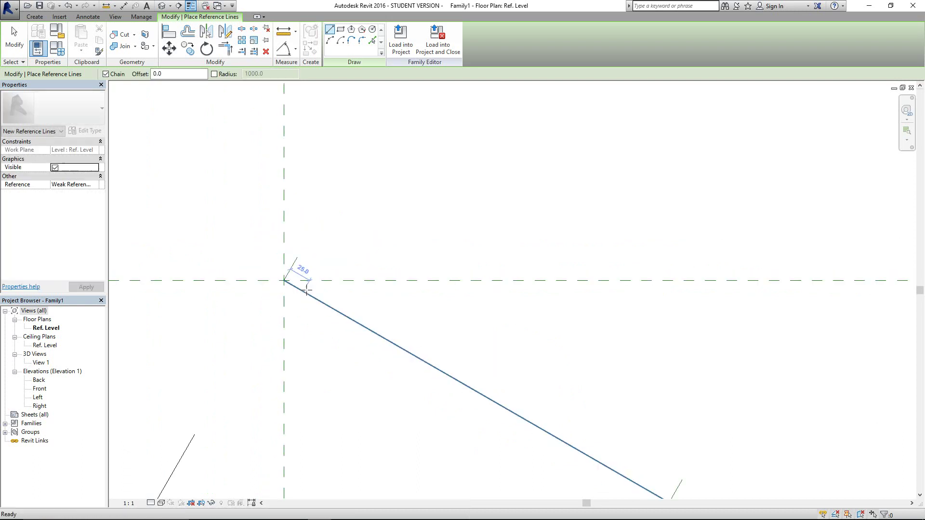
{"action": "key", "text": "Escape"}
{"action": "key", "text": "Escape"}
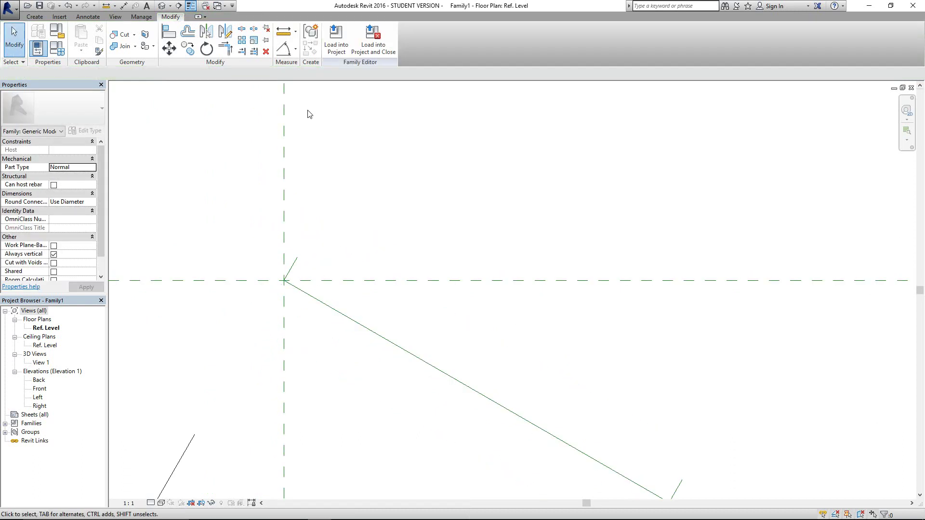
- Place aligned dimensions of 30 between the short handle reference lines and the panel line
{"action": "left_click", "coordinate": [295, 49]}
{"action": "left_click", "coordinate": [313, 67]}
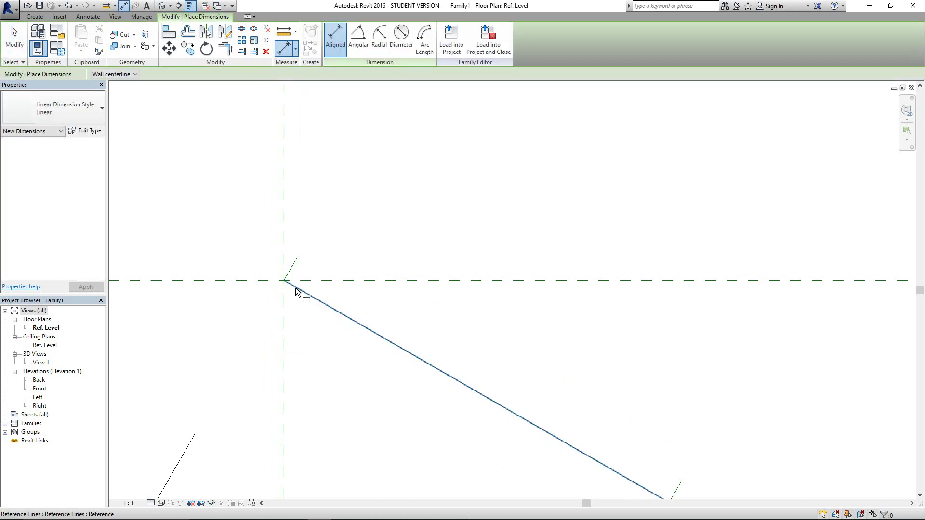
{"action": "left_click", "coordinate": [308, 266]}
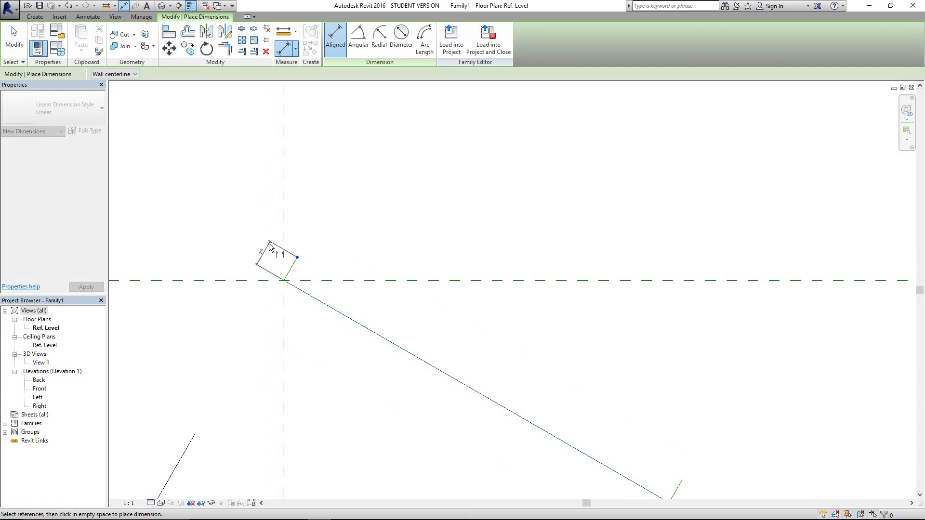
{"action": "left_click", "coordinate": [270, 247]}
{"action": "scroll", "coordinate": [263, 250], "scroll_direction": "down", "scroll_amount": 5}
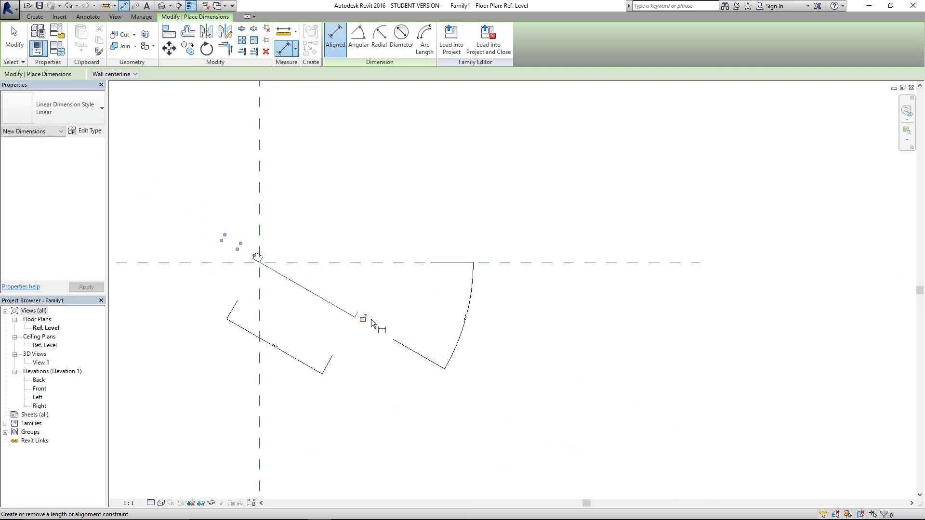
{"action": "scroll", "coordinate": [371, 315], "scroll_direction": "up", "scroll_amount": 5}
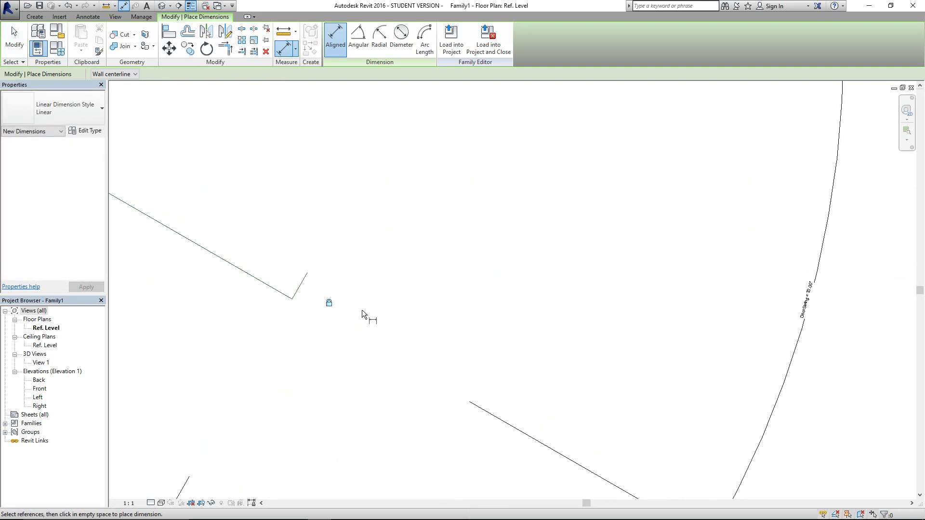
{"action": "left_click", "coordinate": [261, 271]}
{"action": "left_click", "coordinate": [288, 261]}
{"action": "scroll", "coordinate": [303, 284], "scroll_direction": "down", "scroll_amount": 3}
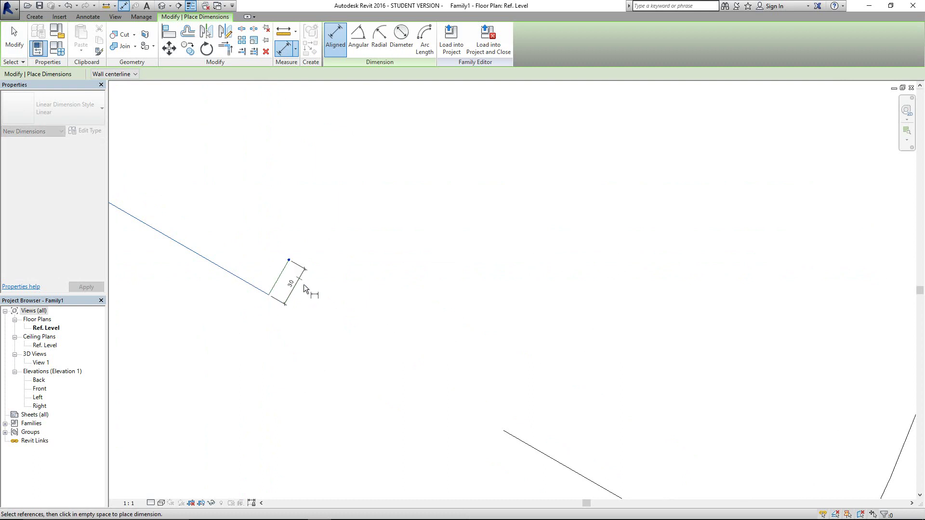
{"action": "left_click", "coordinate": [324, 301]}
{"action": "scroll", "coordinate": [365, 332], "scroll_direction": "down", "scroll_amount": 4}
{"action": "scroll", "coordinate": [270, 217], "scroll_direction": "up", "scroll_amount": 3}
- Add angular dimensions, including a 90° one, between the diagonal panel line and each short line
{"action": "left_click", "coordinate": [357, 37]}
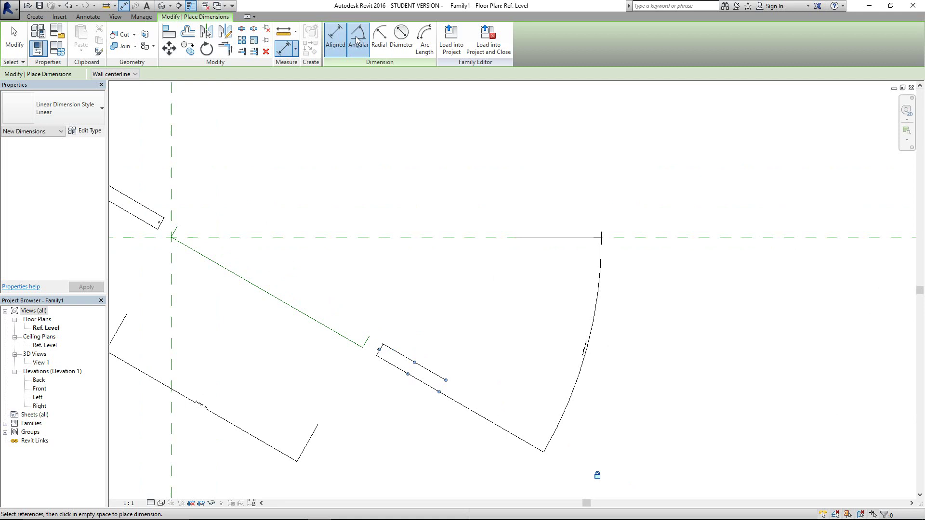
{"action": "scroll", "coordinate": [168, 203], "scroll_direction": "up", "scroll_amount": 2}
{"action": "scroll", "coordinate": [171, 251], "scroll_direction": "up", "scroll_amount": 3}
{"action": "left_click", "coordinate": [212, 297]}
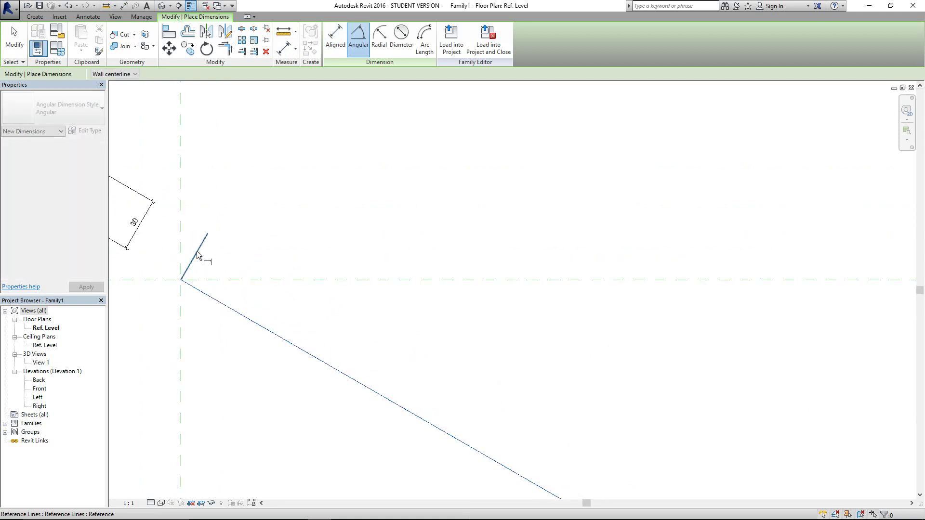
{"action": "left_click", "coordinate": [236, 258]}
{"action": "scroll", "coordinate": [217, 268], "scroll_direction": "down", "scroll_amount": 3}
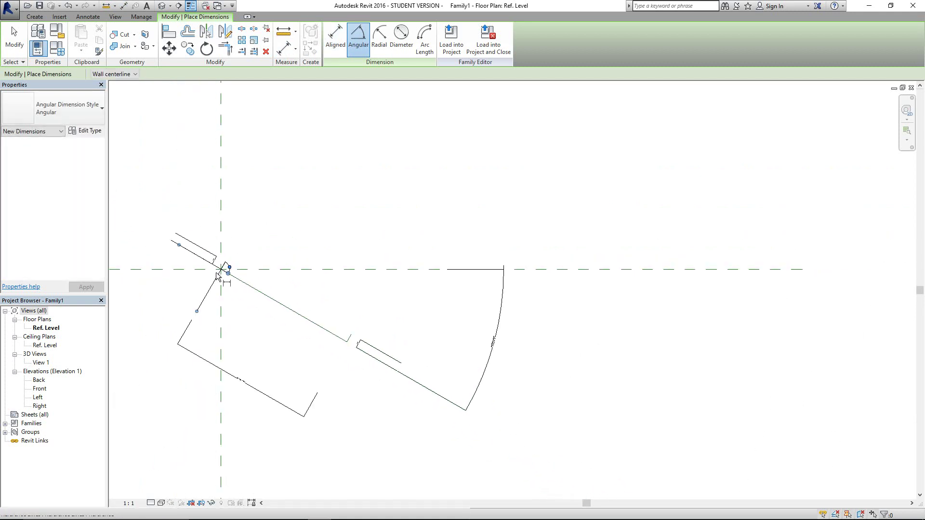
{"action": "scroll", "coordinate": [286, 318], "scroll_direction": "up", "scroll_amount": 6}
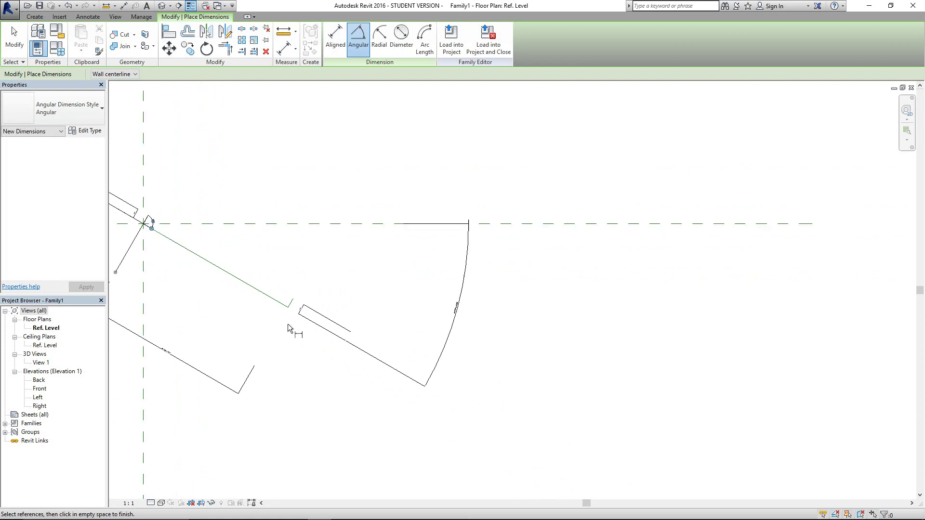
{"action": "left_click", "coordinate": [281, 296]}
{"action": "left_click", "coordinate": [306, 293]}
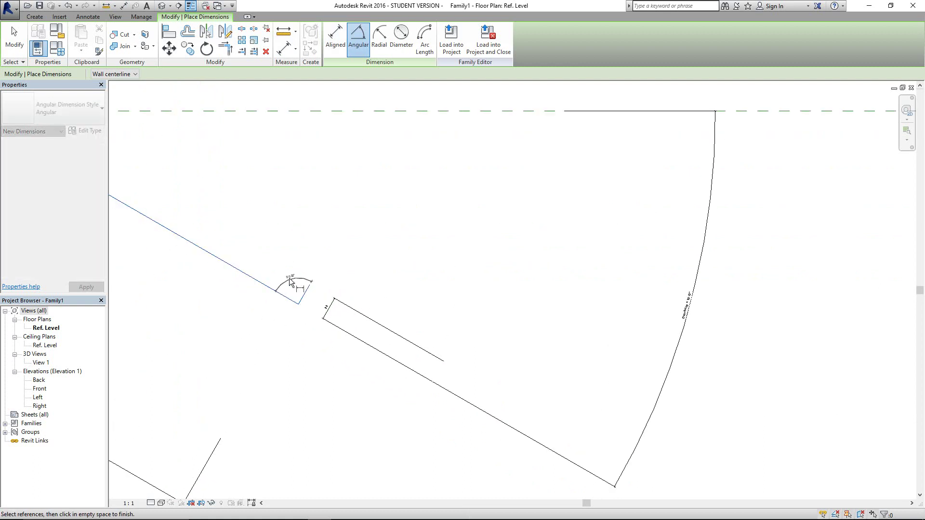
{"action": "left_click", "coordinate": [294, 279]}
{"action": "scroll", "coordinate": [309, 327], "scroll_direction": "down", "scroll_amount": 5}
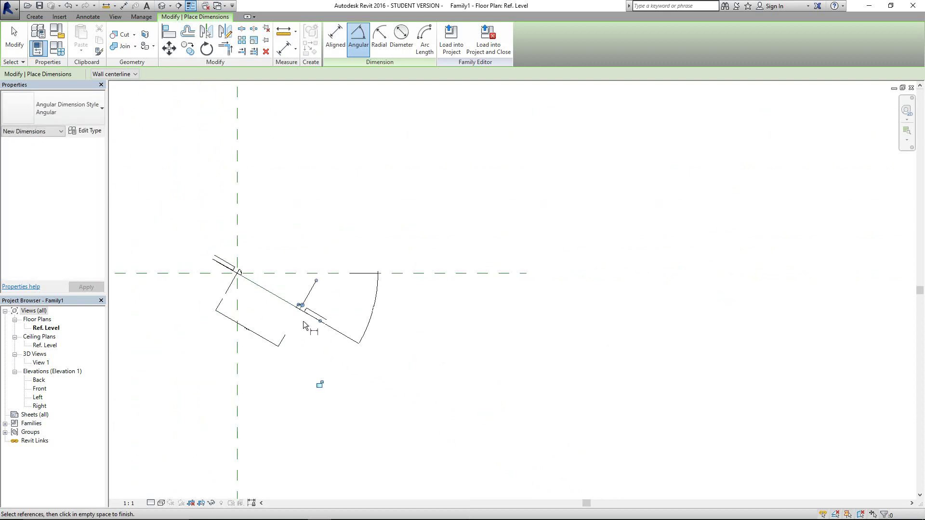
{"action": "scroll", "coordinate": [284, 308], "scroll_direction": "up", "scroll_amount": 5}
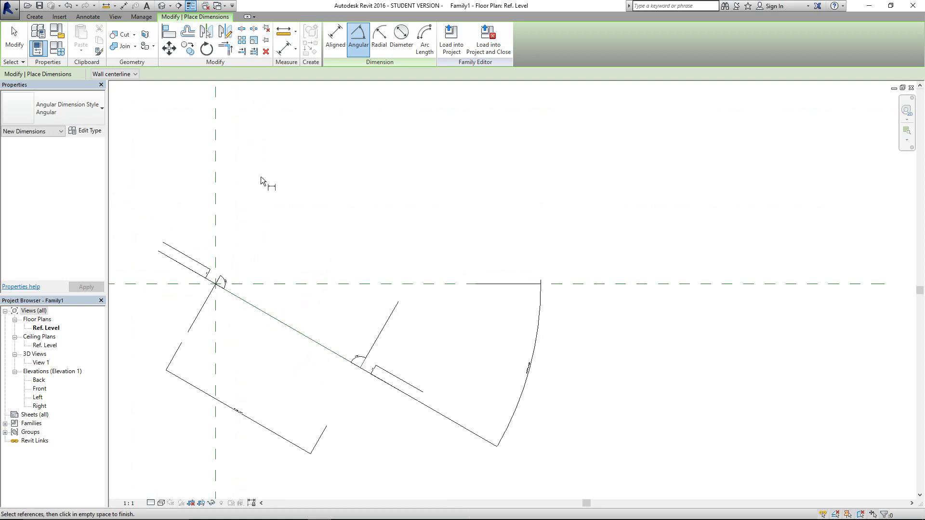
{"action": "left_click", "coordinate": [34, 17]}
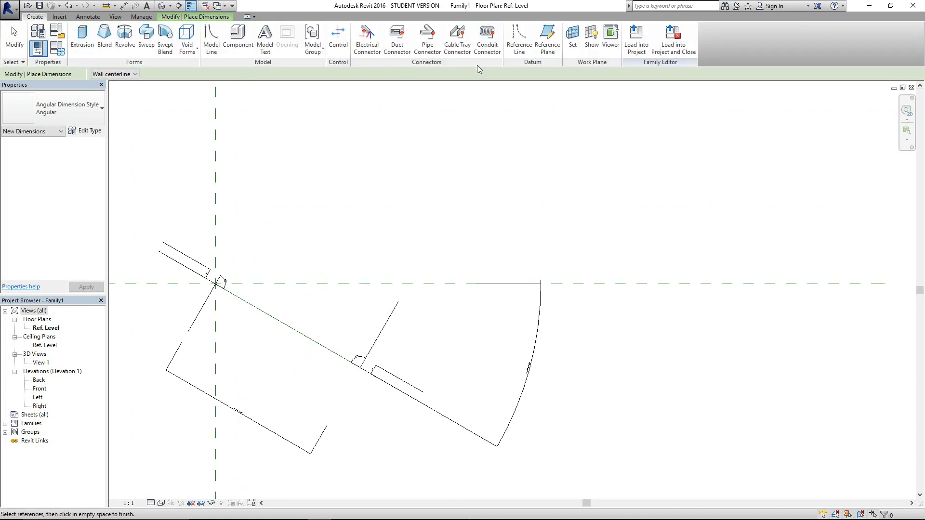
- Draw a reference line about 500 long, parallel to the panel, from the hinge to the far perpendicular line
{"action": "left_click", "coordinate": [519, 39]}
{"action": "scroll", "coordinate": [227, 253], "scroll_direction": "up", "scroll_amount": 3}
{"action": "scroll", "coordinate": [228, 280], "scroll_direction": "up", "scroll_amount": 1}
{"action": "left_click", "coordinate": [218, 278]}
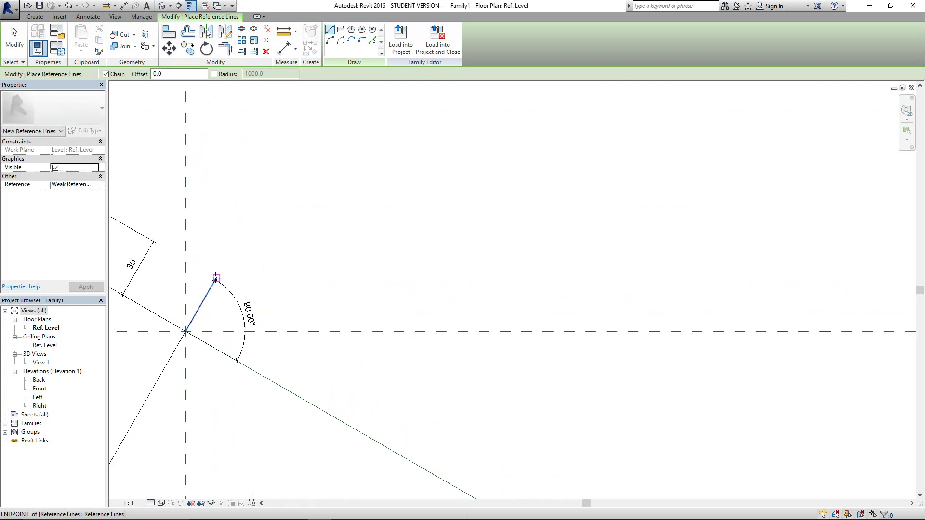
{"action": "scroll", "coordinate": [309, 265], "scroll_direction": "down", "scroll_amount": 5}
{"action": "scroll", "coordinate": [524, 406], "scroll_direction": "up", "scroll_amount": 4}
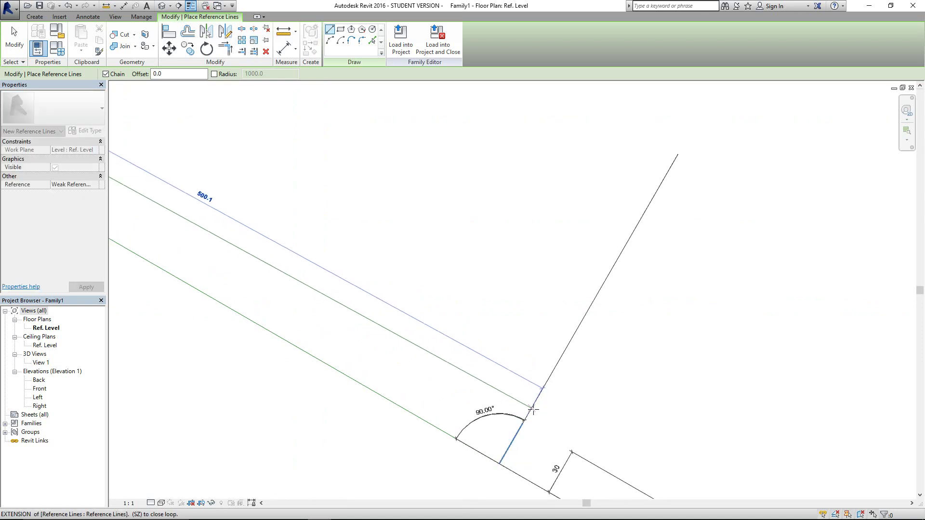
{"action": "left_click", "coordinate": [523, 420]}
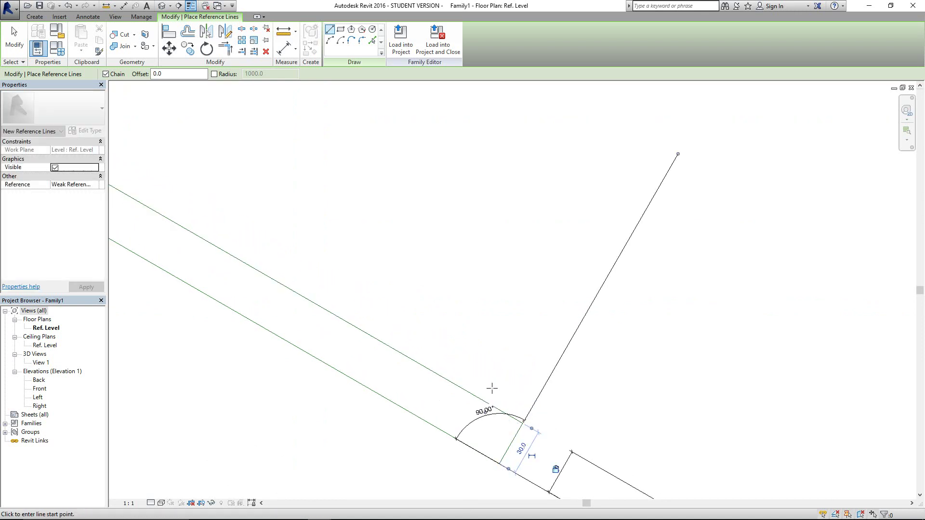
{"action": "key", "text": "Escape"}
{"action": "key", "text": "Escape"}
{"action": "scroll", "coordinate": [481, 361], "scroll_direction": "down", "scroll_amount": 4}
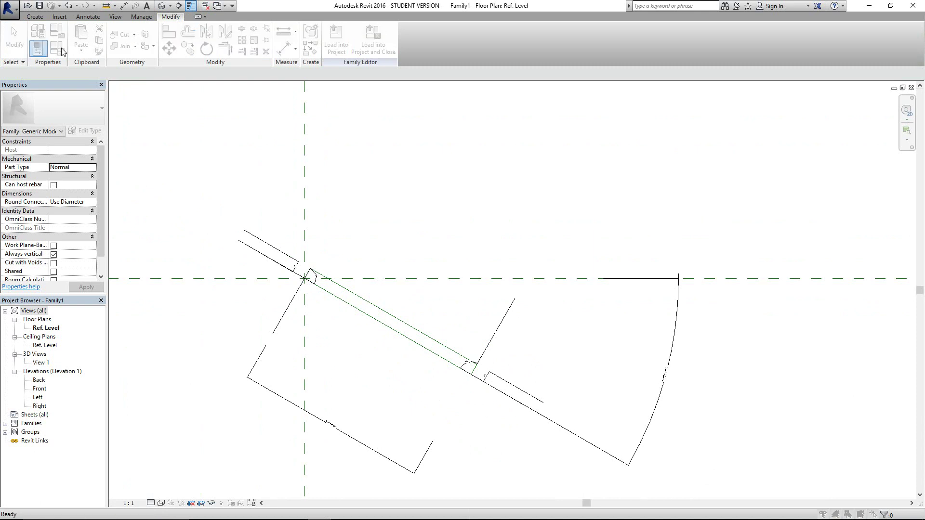
- Flex DoorSwing to 45° and set DoorPanel to 600 in Family Types
{"action": "left_click", "coordinate": [62, 50]}
{"action": "left_click", "coordinate": [207, 163]}
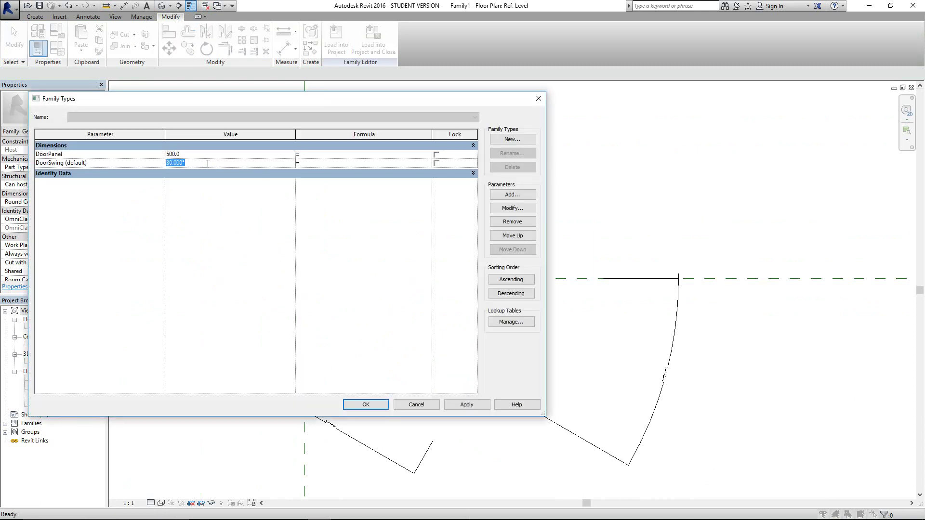
{"action": "left_click", "coordinate": [364, 404]}
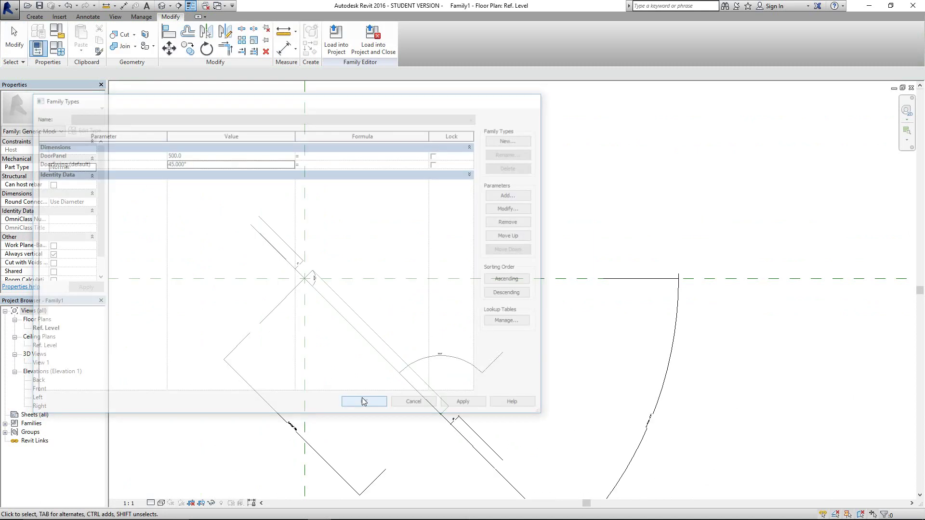
{"action": "scroll", "coordinate": [337, 320], "scroll_direction": "down", "scroll_amount": 3}
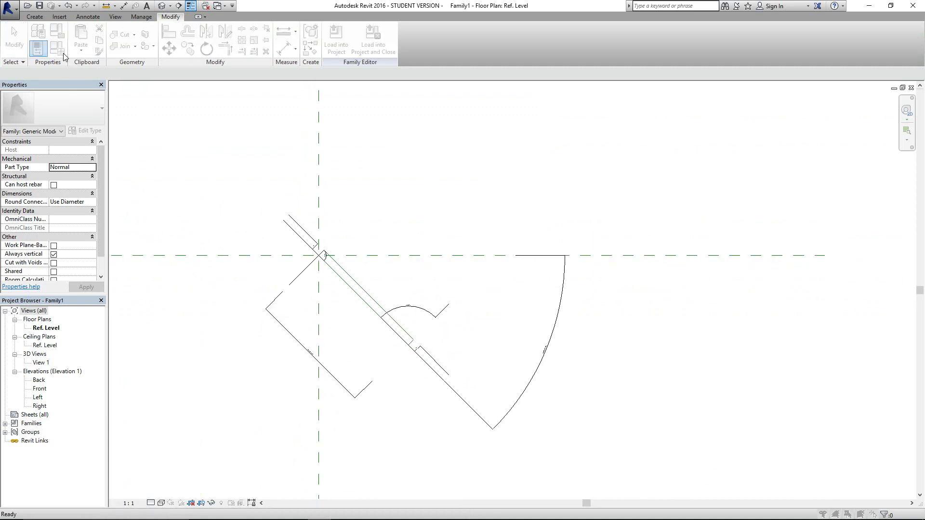
{"action": "left_click", "coordinate": [62, 50]}
{"action": "left_click", "coordinate": [194, 155]}
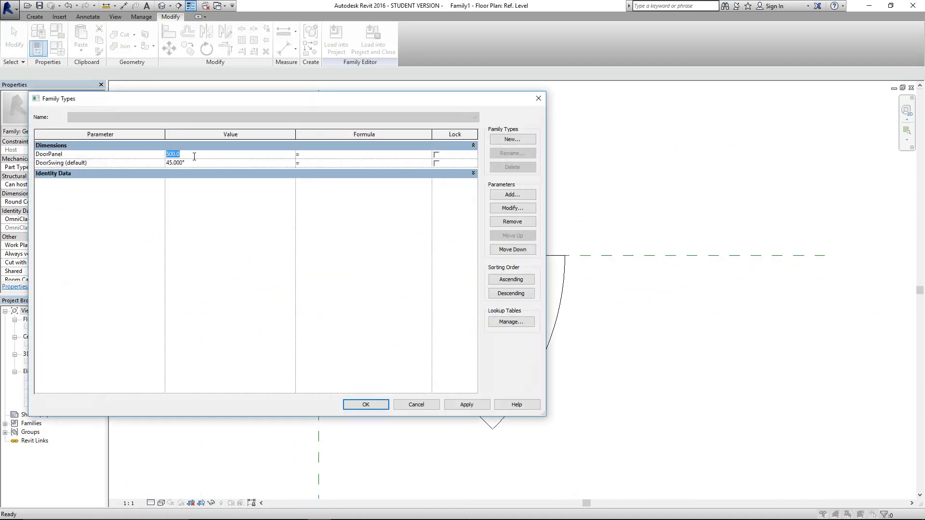
{"action": "left_click", "coordinate": [366, 404]}
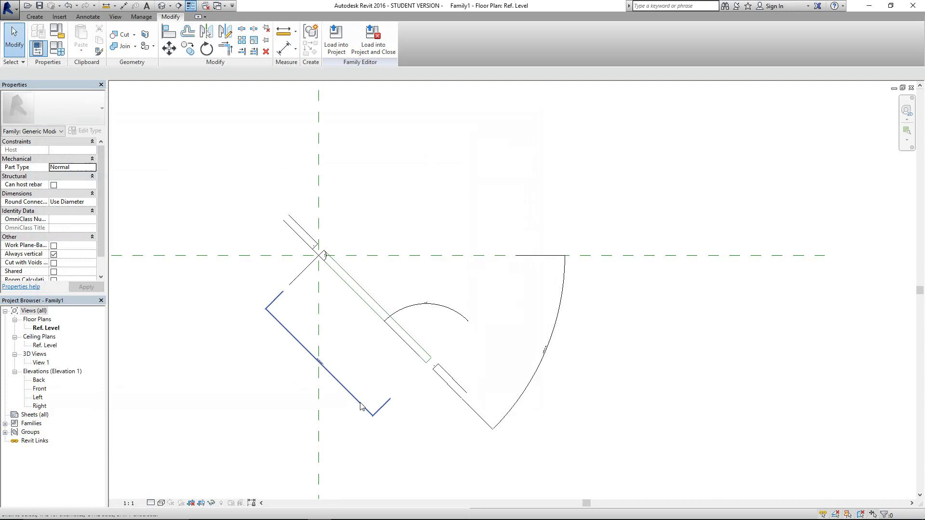
{"action": "scroll", "coordinate": [337, 278], "scroll_direction": "up", "scroll_amount": 5}
- Flex DoorSwing to 170° to test the swing
{"action": "left_click", "coordinate": [59, 49]}
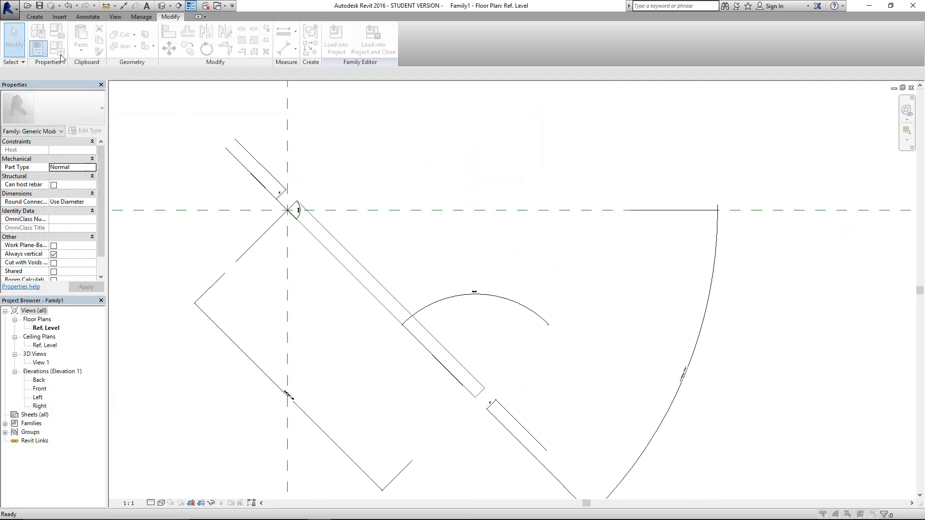
{"action": "left_click", "coordinate": [216, 166]}
{"action": "type", "text": "1"}
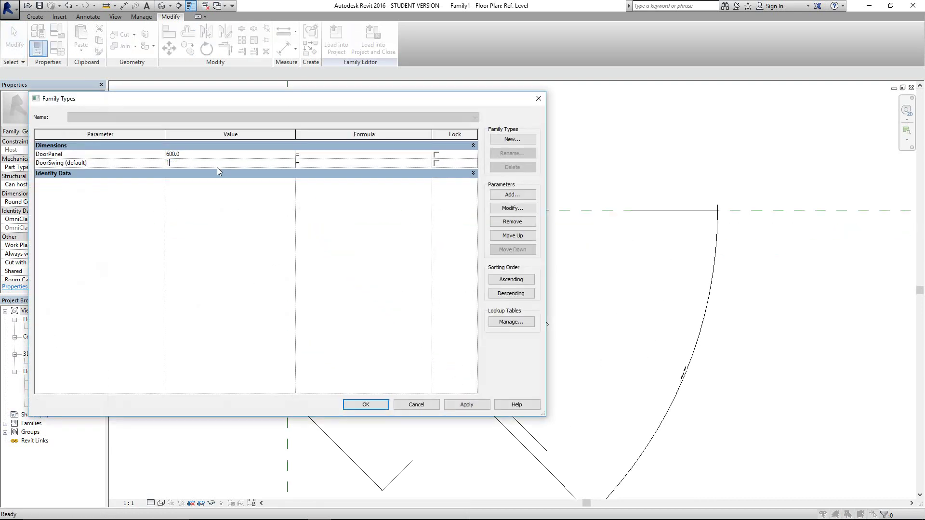
{"action": "type", "text": "70"}
{"action": "left_click", "coordinate": [377, 403]}
{"action": "scroll", "coordinate": [379, 372], "scroll_direction": "down", "scroll_amount": 3}
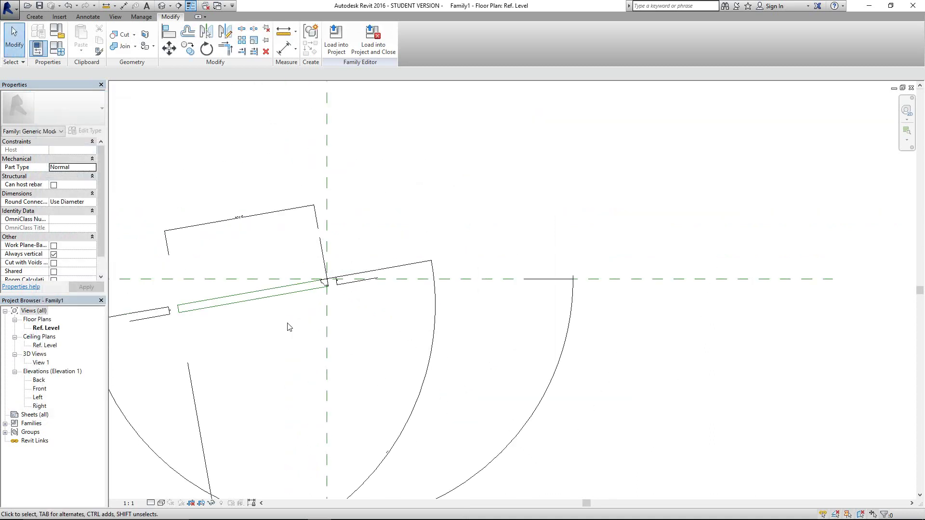
- Set DoorSwing back to 30° and dismiss the accidental open-file dialog
{"action": "left_click", "coordinate": [63, 51]}
{"action": "left_click", "coordinate": [213, 163]}
{"action": "type", "text": "30"}
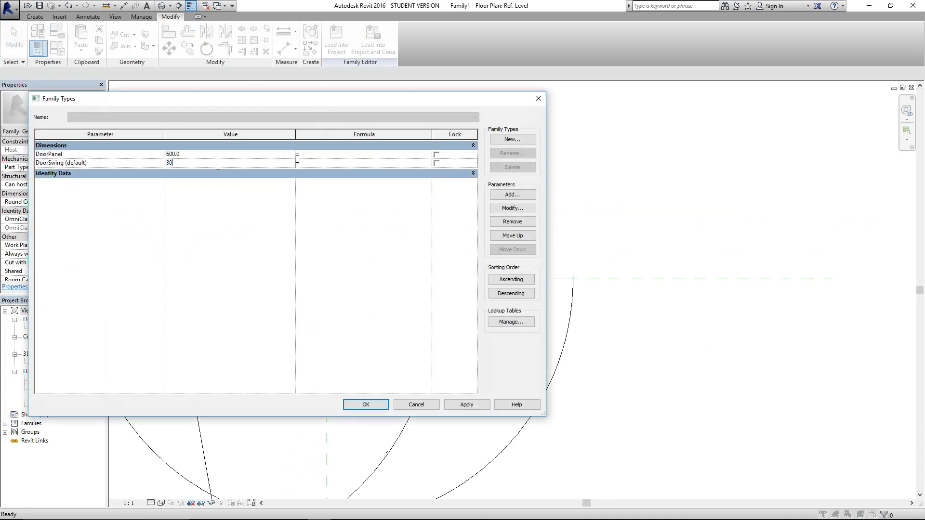
{"action": "left_click", "coordinate": [372, 409]}
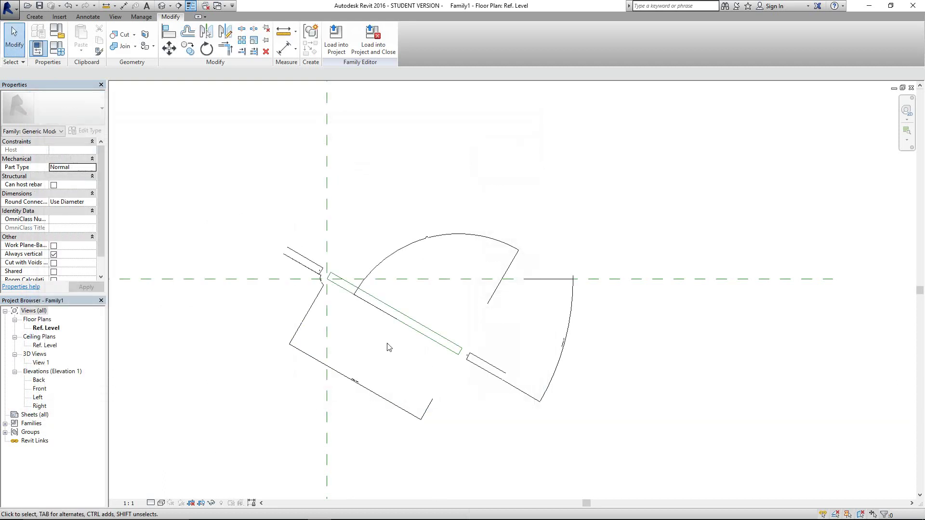
{"action": "scroll", "coordinate": [396, 338], "scroll_direction": "up", "scroll_amount": 3}
{"action": "scroll", "coordinate": [395, 356], "scroll_direction": "down", "scroll_amount": 1}
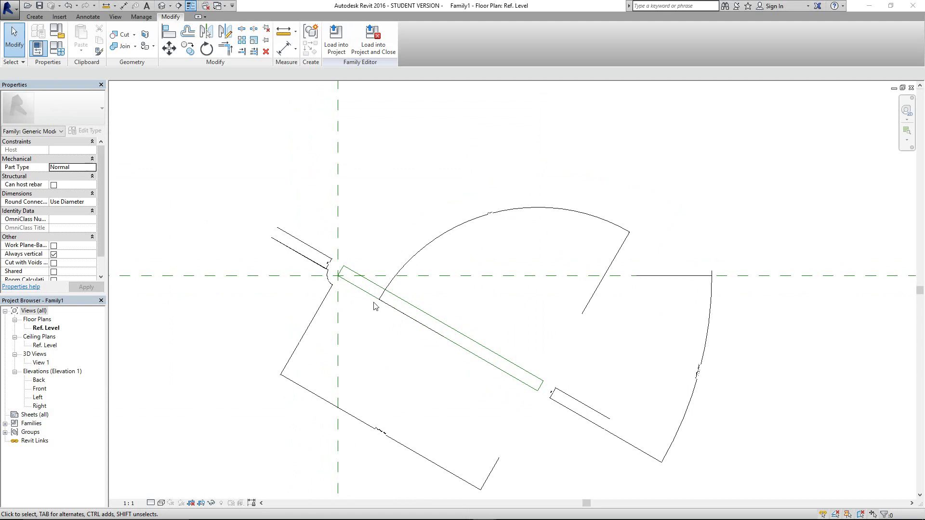
{"action": "scroll", "coordinate": [415, 355], "scroll_direction": "down", "scroll_amount": 2}
{"action": "scroll", "coordinate": [393, 358], "scroll_direction": "up", "scroll_amount": 1}
{"action": "scroll", "coordinate": [400, 359], "scroll_direction": "up", "scroll_amount": 2}
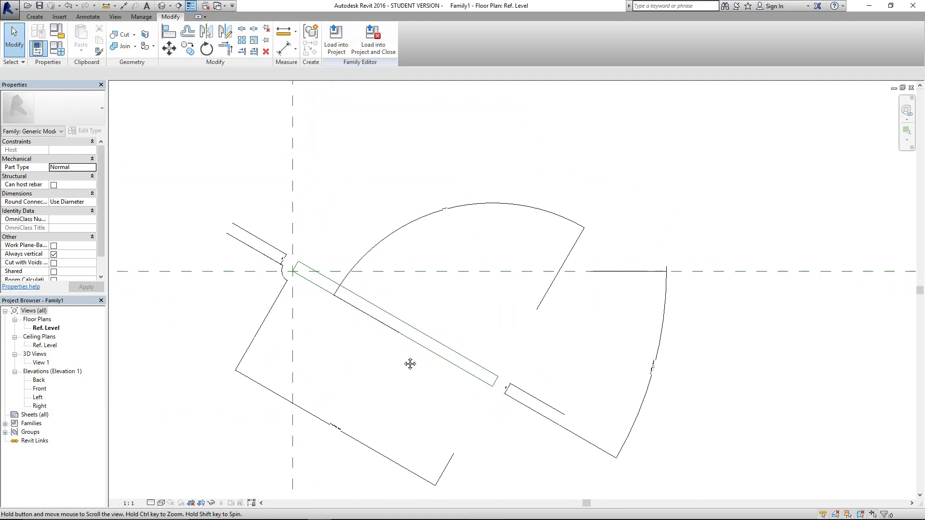
{"action": "left_click", "coordinate": [30, 9]}
{"action": "key", "text": "Escape"}
- Create a solid extrusion by picking and locking the door panel's edge lines, then finish it
{"action": "left_click", "coordinate": [36, 17]}
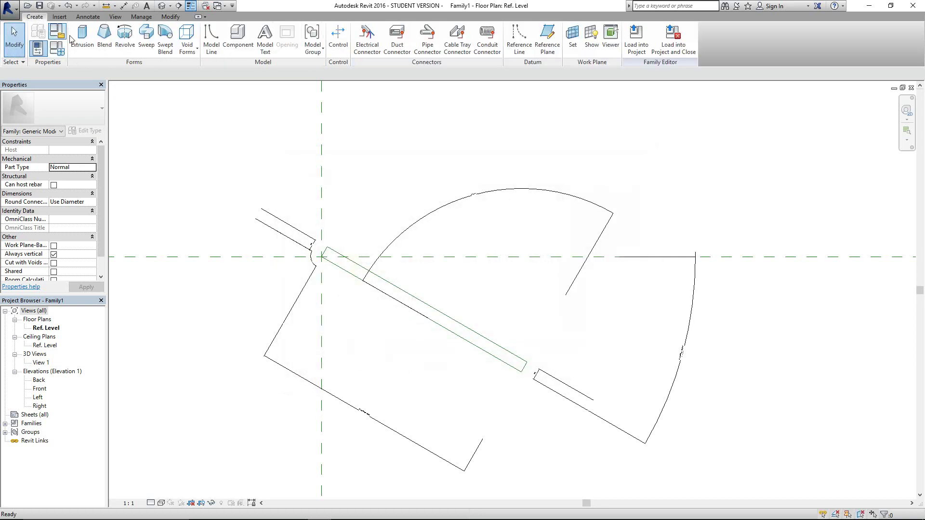
{"action": "left_click", "coordinate": [82, 39]}
{"action": "left_click", "coordinate": [373, 50]}
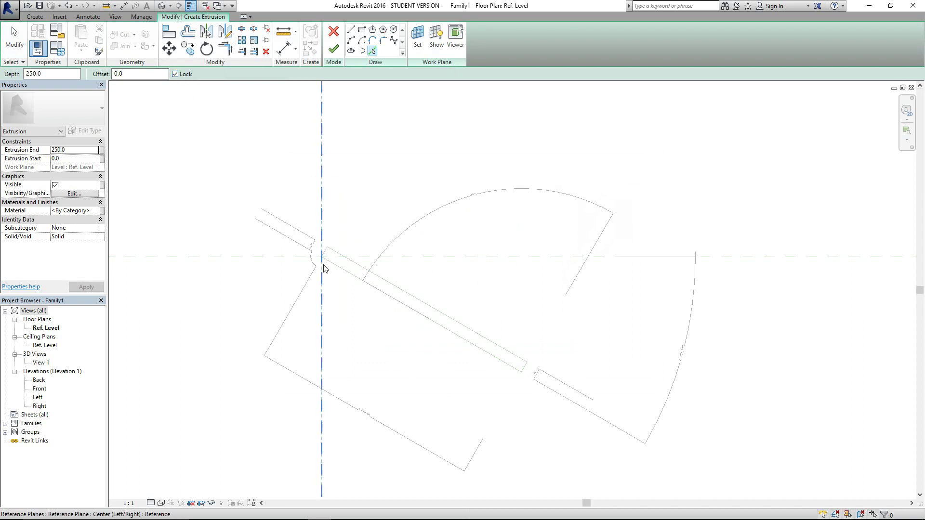
{"action": "left_click", "coordinate": [324, 252]}
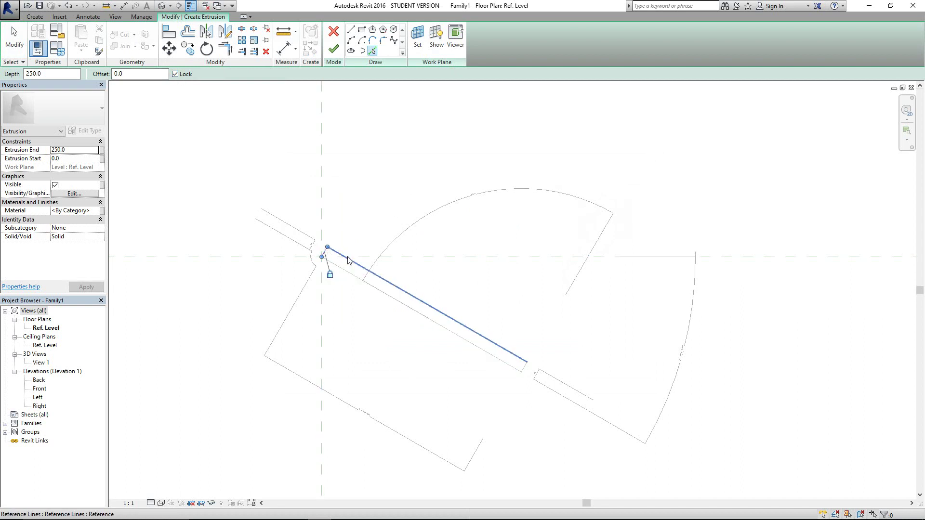
{"action": "left_click", "coordinate": [373, 278]}
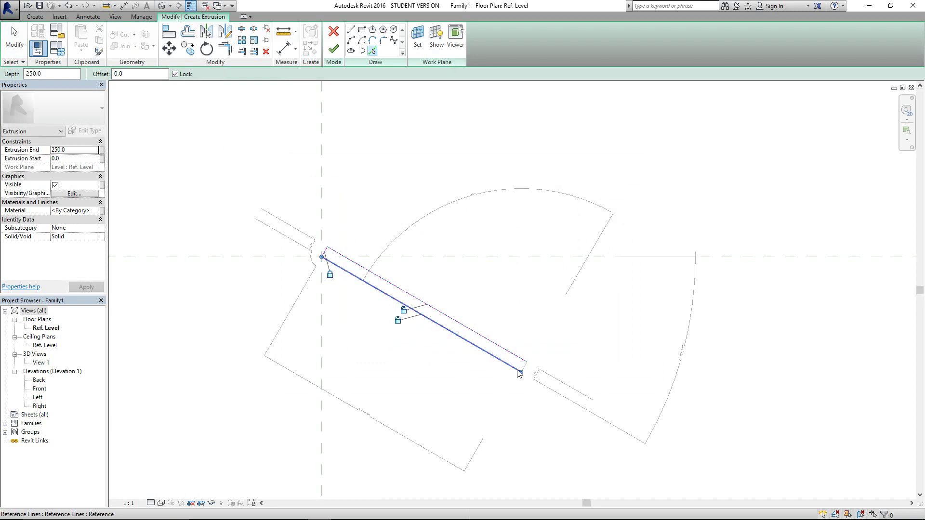
{"action": "scroll", "coordinate": [526, 377], "scroll_direction": "up", "scroll_amount": 5}
{"action": "left_click", "coordinate": [522, 336]}
{"action": "scroll", "coordinate": [481, 388], "scroll_direction": "down", "scroll_amount": 6}
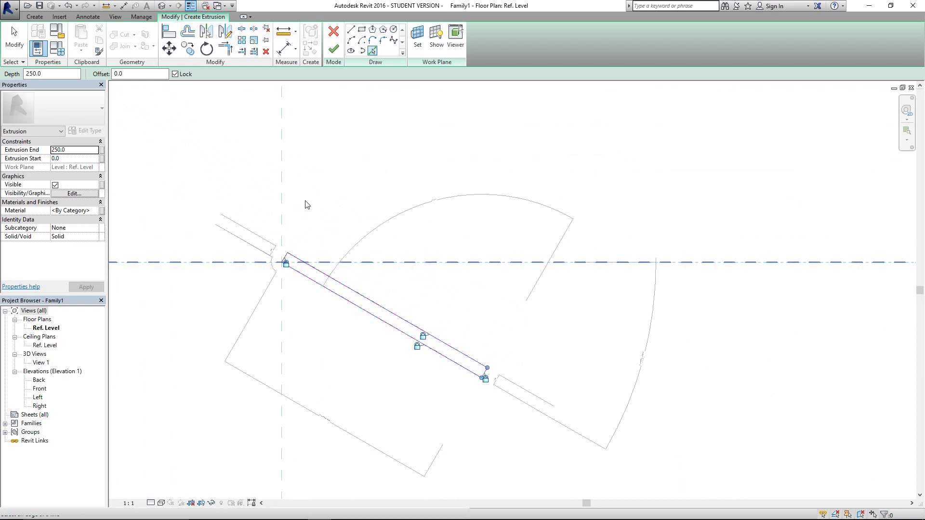
{"action": "left_click", "coordinate": [333, 50]}
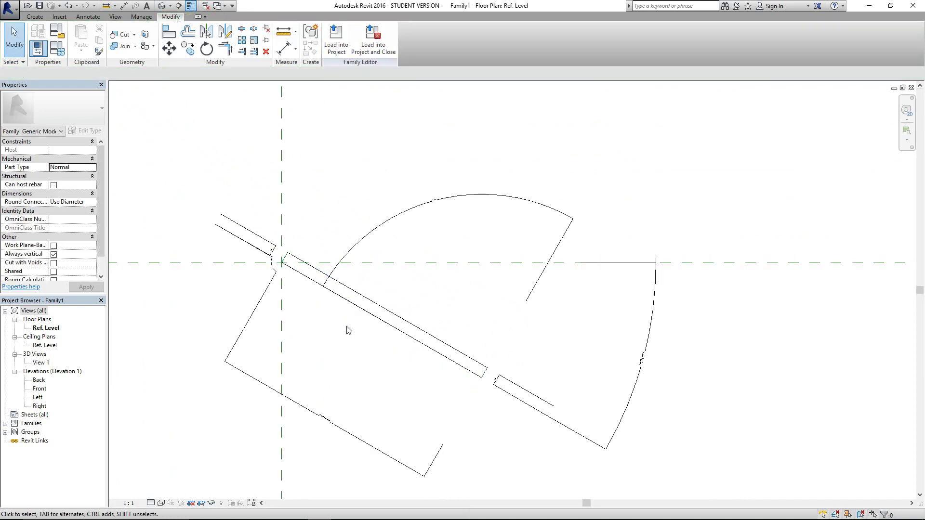
- Add a DoorHeight length parameter in Family Types with a value of 2000
{"action": "left_click", "coordinate": [62, 48]}
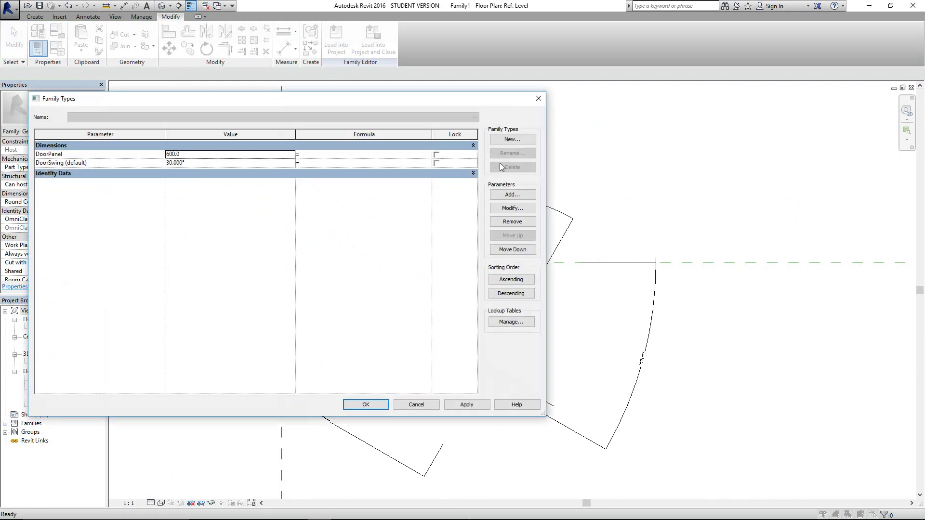
{"action": "left_click", "coordinate": [514, 196]}
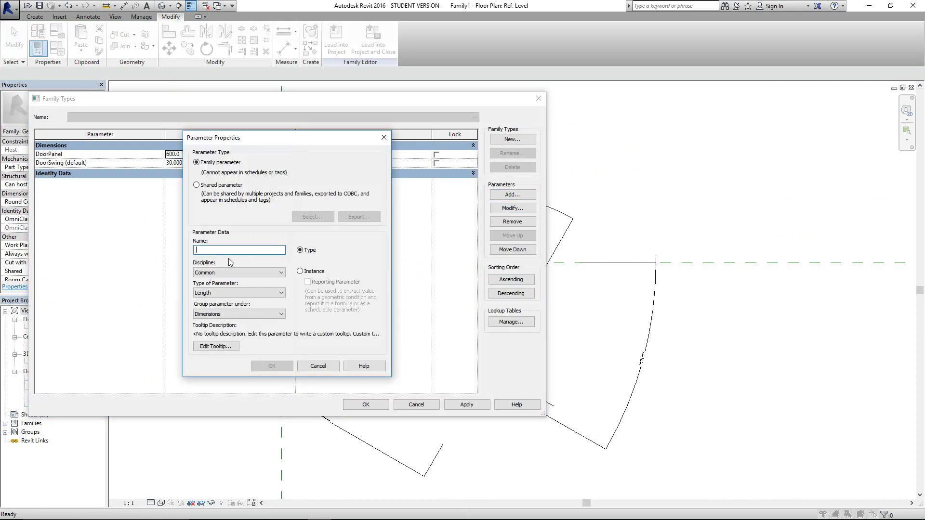
{"action": "type", "text": "DoorHeight"}
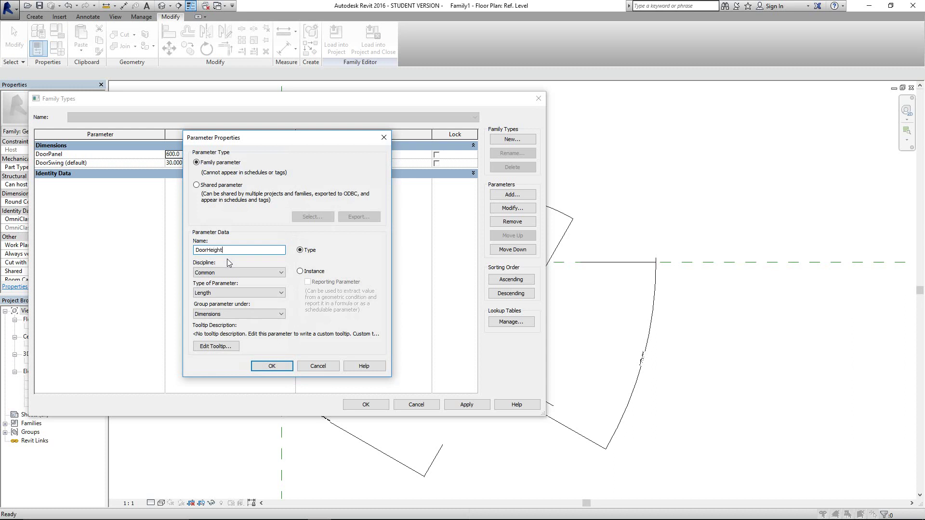
{"action": "left_click", "coordinate": [272, 367]}
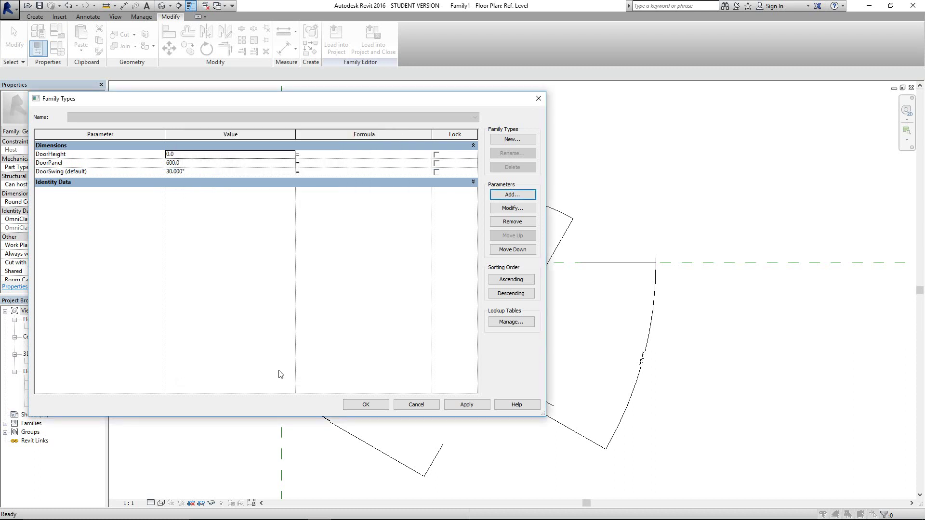
{"action": "left_click", "coordinate": [218, 158]}
{"action": "left_click", "coordinate": [370, 409]}
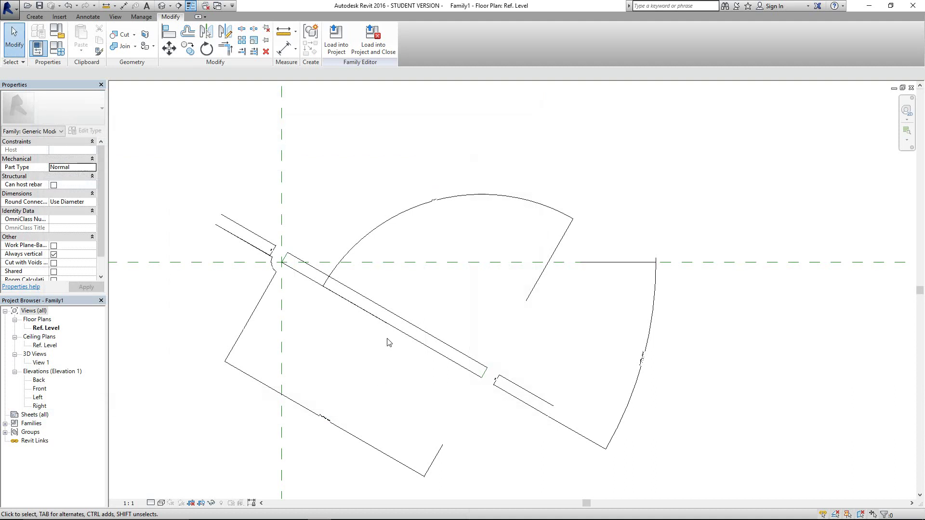
- Link the panel extrusion's Extrusion End to the DoorHeight parameter
{"action": "left_click", "coordinate": [403, 334]}
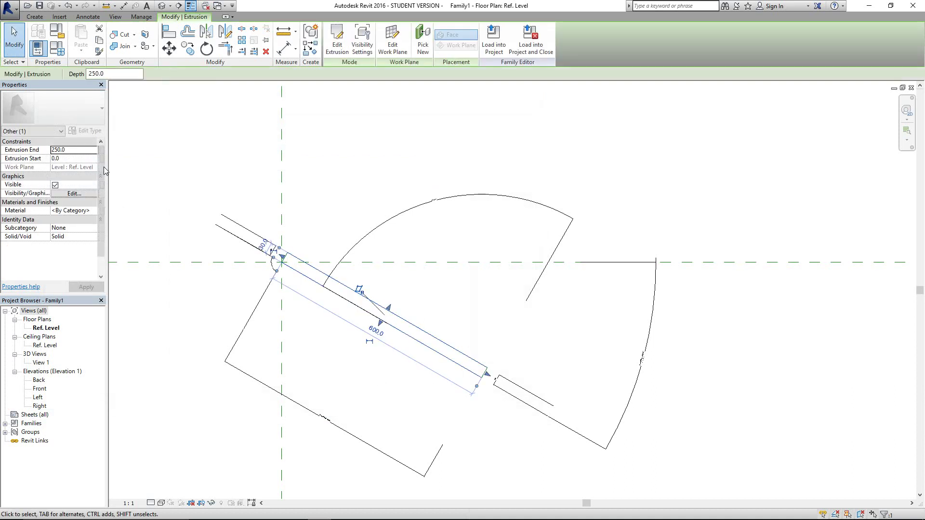
{"action": "left_click", "coordinate": [89, 152]}
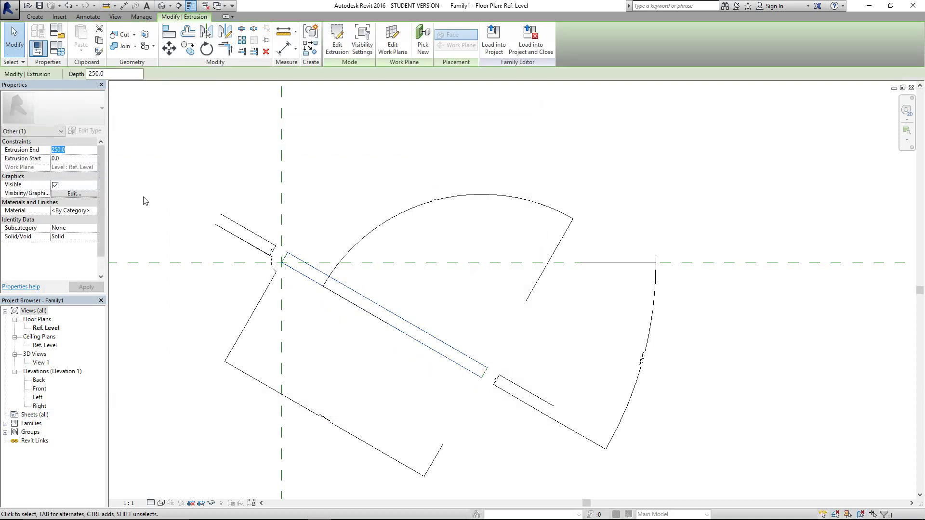
{"action": "left_click", "coordinate": [343, 377]}
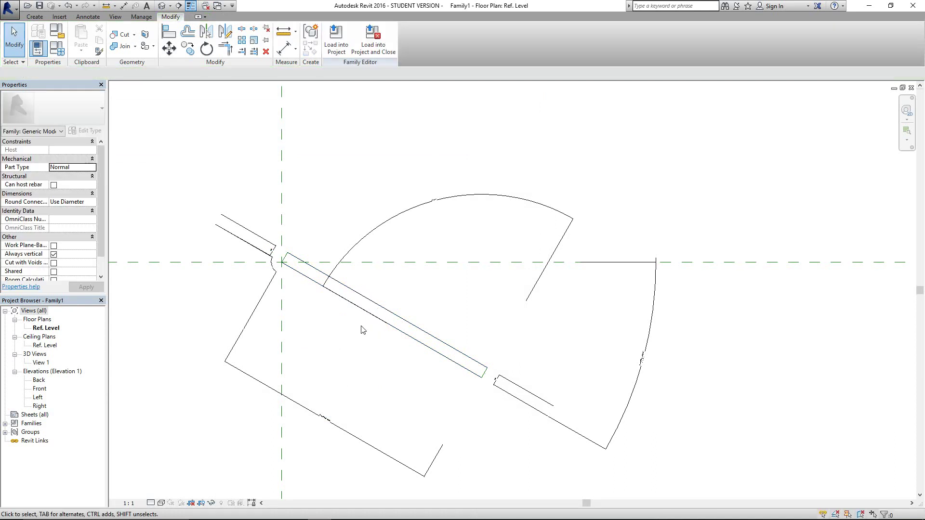
{"action": "left_click", "coordinate": [380, 320]}
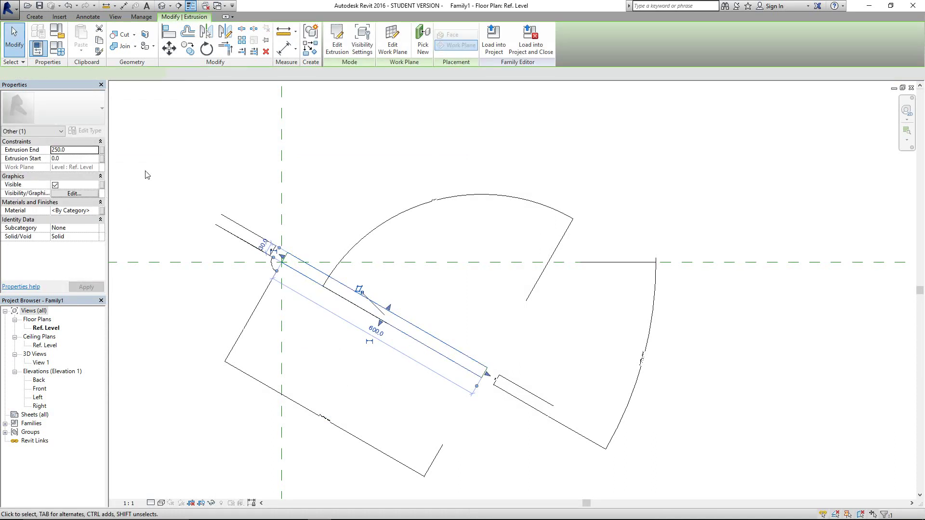
{"action": "left_click", "coordinate": [102, 150]}
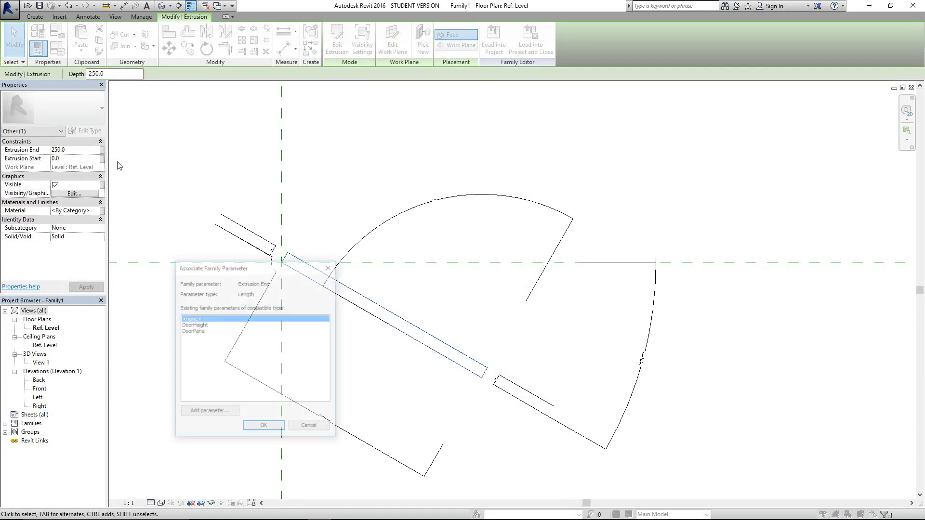
{"action": "left_click", "coordinate": [193, 325]}
{"action": "left_click", "coordinate": [264, 427]}
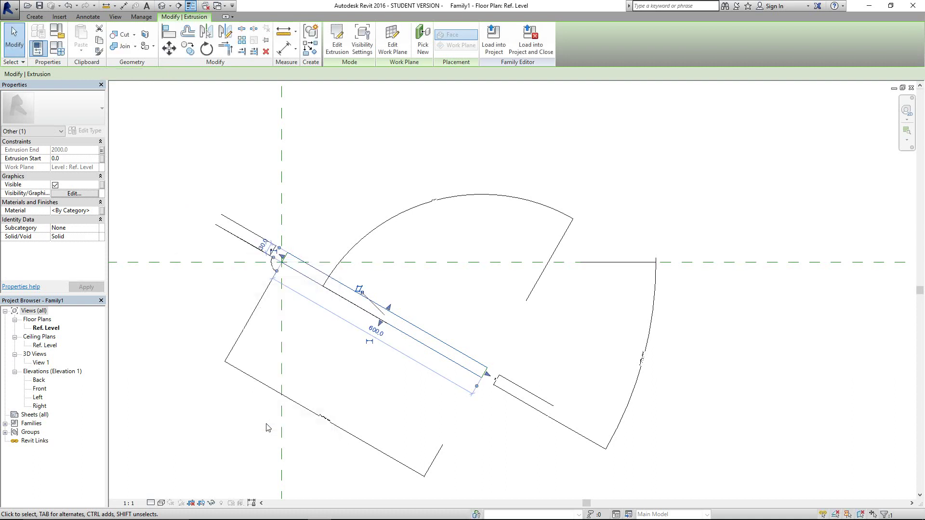
{"action": "left_click", "coordinate": [417, 392]}
{"action": "scroll", "coordinate": [396, 380], "scroll_direction": "down", "scroll_amount": 3}
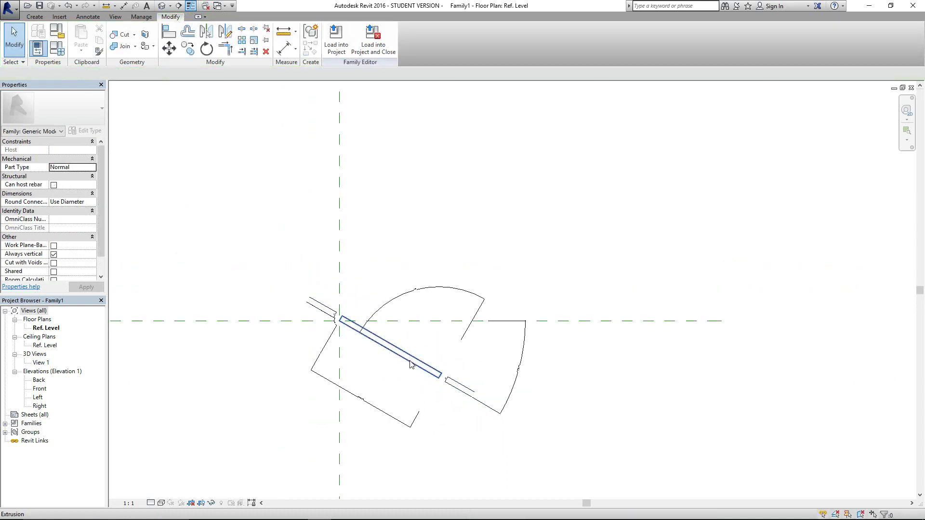
{"action": "left_click", "coordinate": [410, 365]}
- Show the default 3D view at 1 : 1 scale and orbit to inspect the panel
{"action": "left_click", "coordinate": [162, 6]}
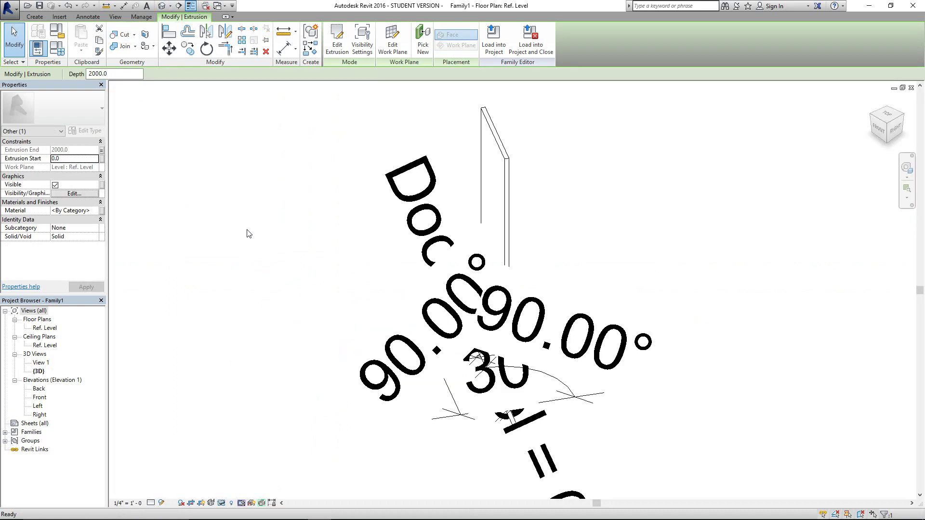
{"action": "left_click", "coordinate": [129, 502]}
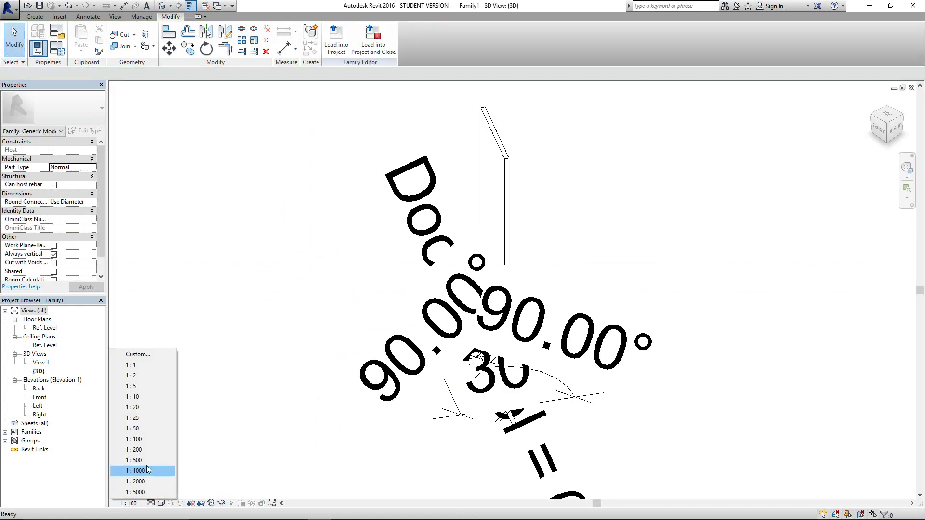
{"action": "left_click", "coordinate": [145, 364]}
{"action": "middle_click_drag", "start_coordinate": [597, 345], "coordinate": [423, 409], "text": "shift"}
{"action": "middle_click_drag", "start_coordinate": [530, 347], "coordinate": [576, 343], "text": "shift"}
{"action": "scroll", "coordinate": [576, 342], "scroll_direction": "up", "scroll_amount": 3}
{"action": "scroll", "coordinate": [479, 375], "scroll_direction": "down", "scroll_amount": 3}
{"action": "middle_click_drag", "start_coordinate": [479, 376], "coordinate": [363, 316]}
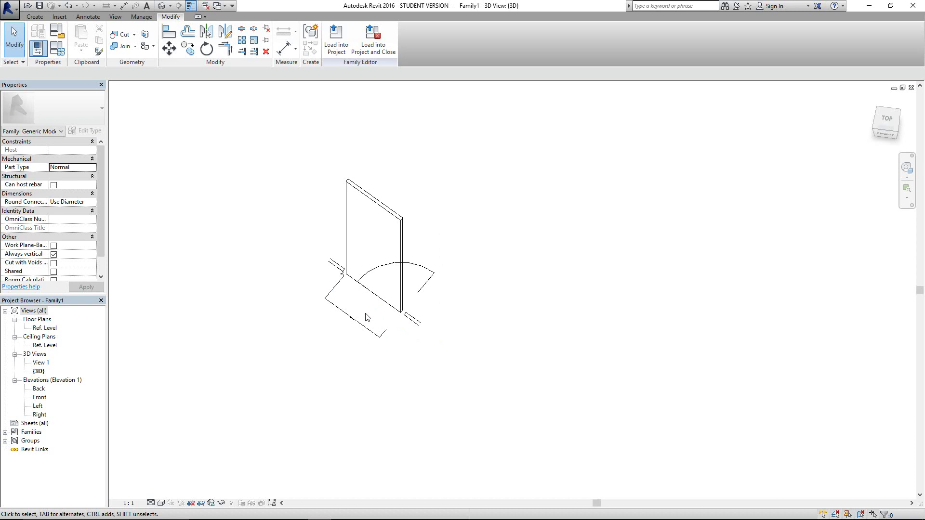
- Return to the Ref. Level floor plan and pan it into position
{"action": "double_click", "coordinate": [46, 327]}
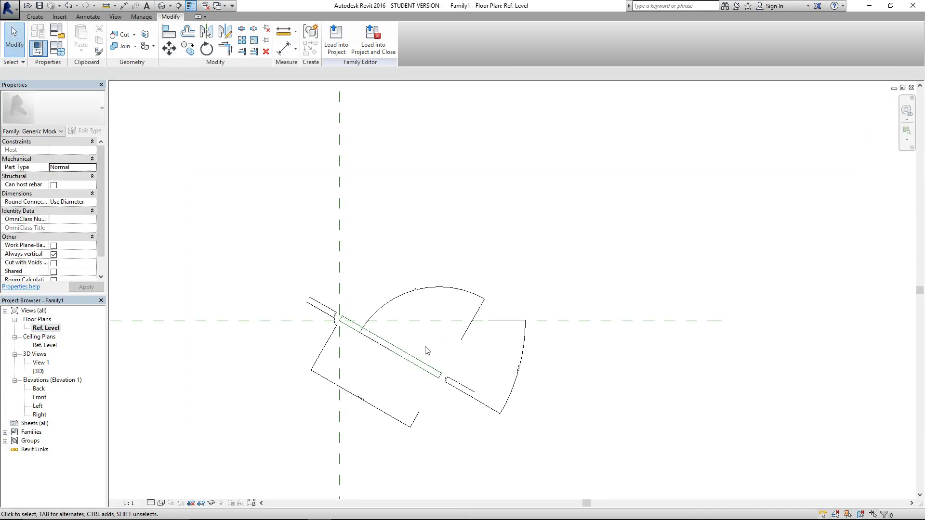
{"action": "scroll", "coordinate": [366, 367], "scroll_direction": "up", "scroll_amount": 1}
{"action": "middle_click_drag", "start_coordinate": [365, 368], "coordinate": [280, 331]}
{"action": "scroll", "coordinate": [361, 308], "scroll_direction": "down", "scroll_amount": 1}
{"action": "scroll", "coordinate": [280, 331], "scroll_direction": "down", "scroll_amount": 1}
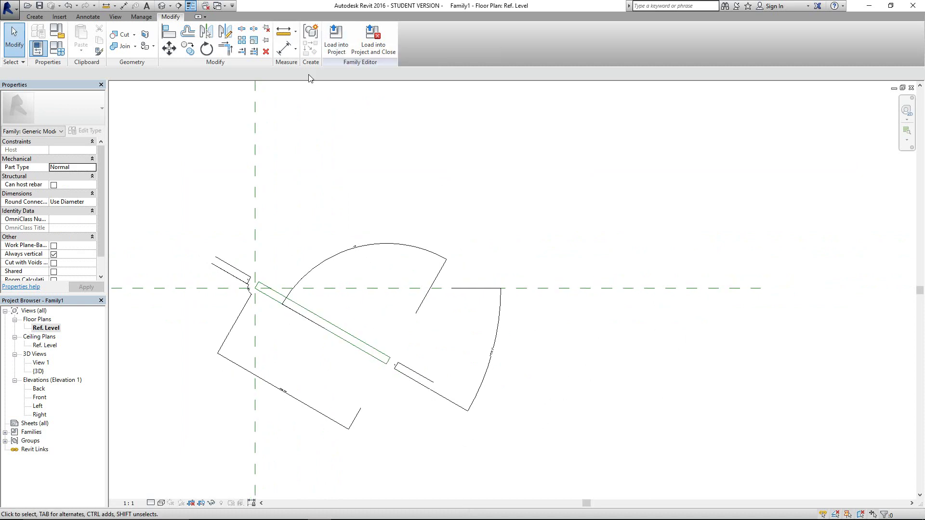
- Load the panel into Door With Trim_R16 and place one instance below the frame
{"action": "left_click", "coordinate": [334, 52]}
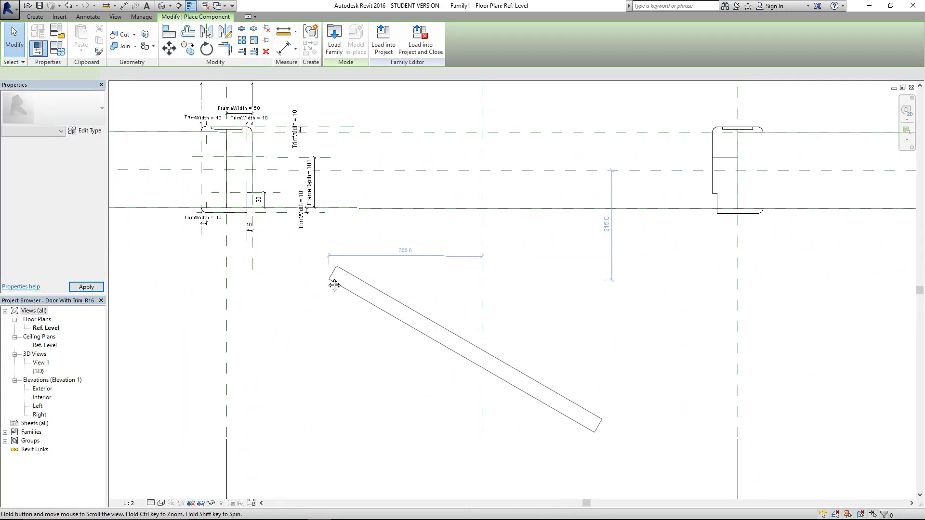
{"action": "scroll", "coordinate": [290, 276], "scroll_direction": "up", "scroll_amount": 3}
{"action": "left_click", "coordinate": [290, 276]}
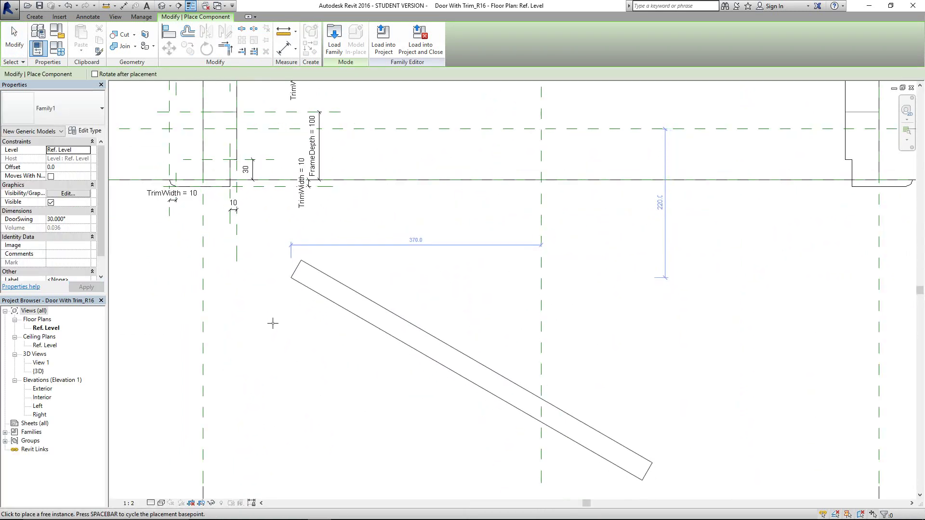
{"action": "key", "text": "Escape"}
{"action": "scroll", "coordinate": [320, 324], "scroll_direction": "down", "scroll_amount": 3}
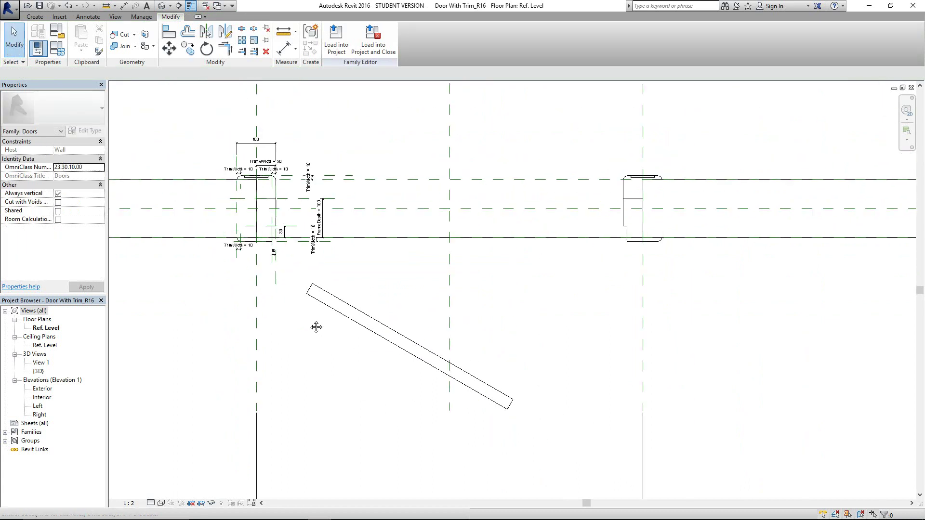
{"action": "scroll", "coordinate": [270, 310], "scroll_direction": "up", "scroll_amount": 1}
{"action": "scroll", "coordinate": [268, 299], "scroll_direction": "down", "scroll_amount": 1}
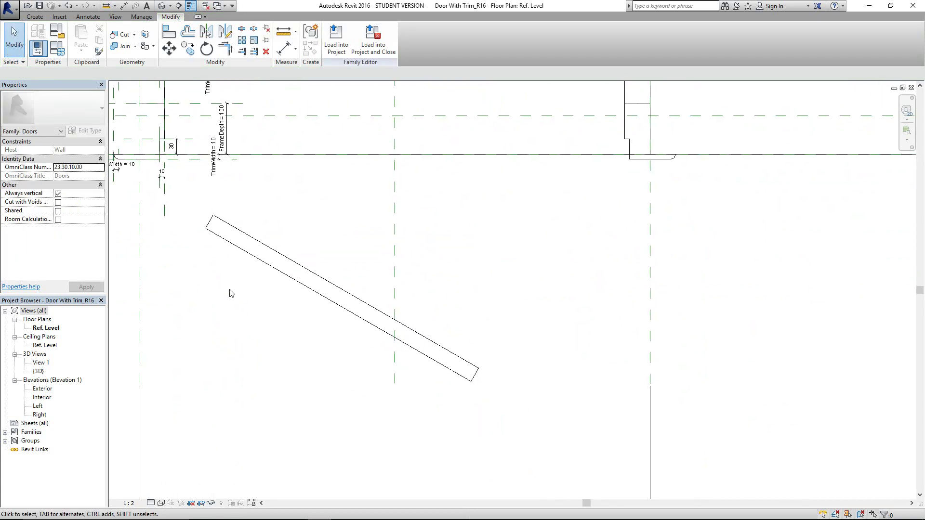
{"action": "scroll", "coordinate": [268, 291], "scroll_direction": "up", "scroll_amount": 1}
{"action": "scroll", "coordinate": [260, 227], "scroll_direction": "up", "scroll_amount": 2}
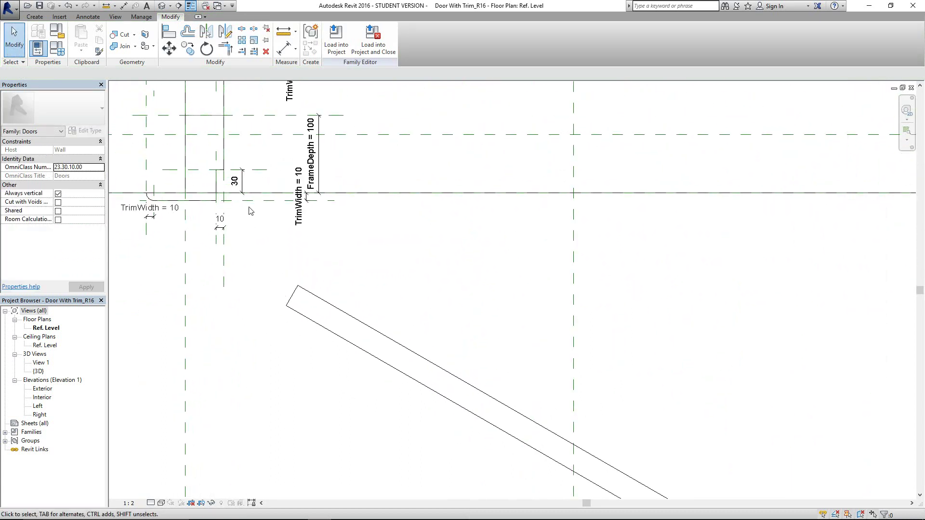
- Temporarily hide both frame sweeps in the plan
{"action": "scroll", "coordinate": [227, 207], "scroll_direction": "up", "scroll_amount": 2}
{"action": "scroll", "coordinate": [218, 210], "scroll_direction": "up", "scroll_amount": 1}
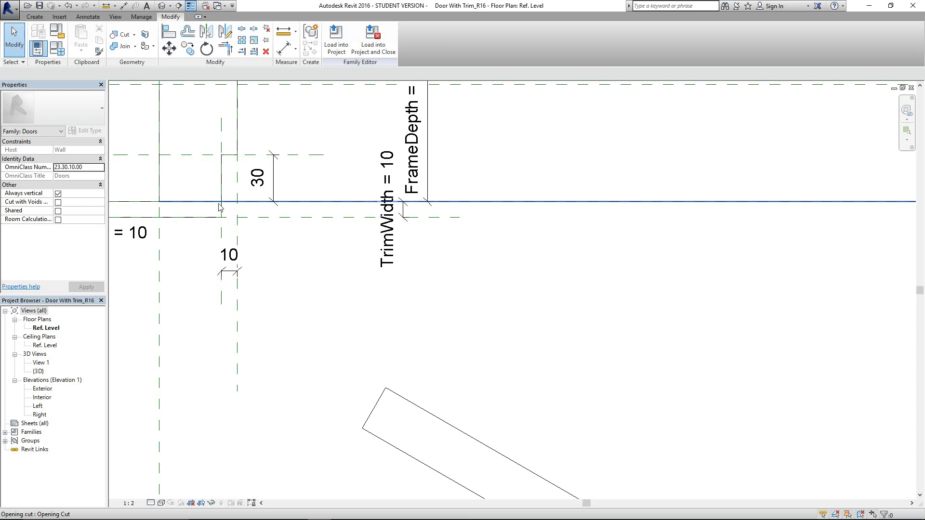
{"action": "scroll", "coordinate": [216, 236], "scroll_direction": "down", "scroll_amount": 1}
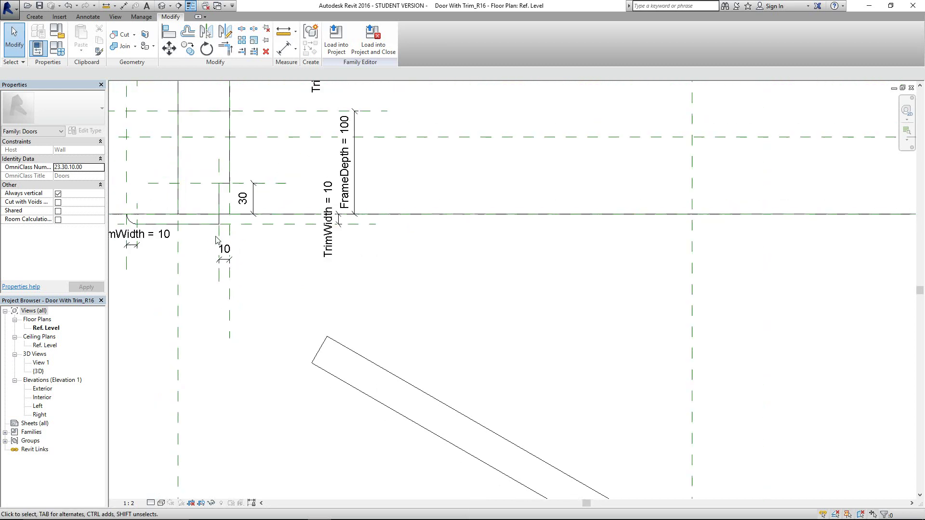
{"action": "left_click", "coordinate": [231, 173]}
{"action": "left_click", "coordinate": [211, 503]}
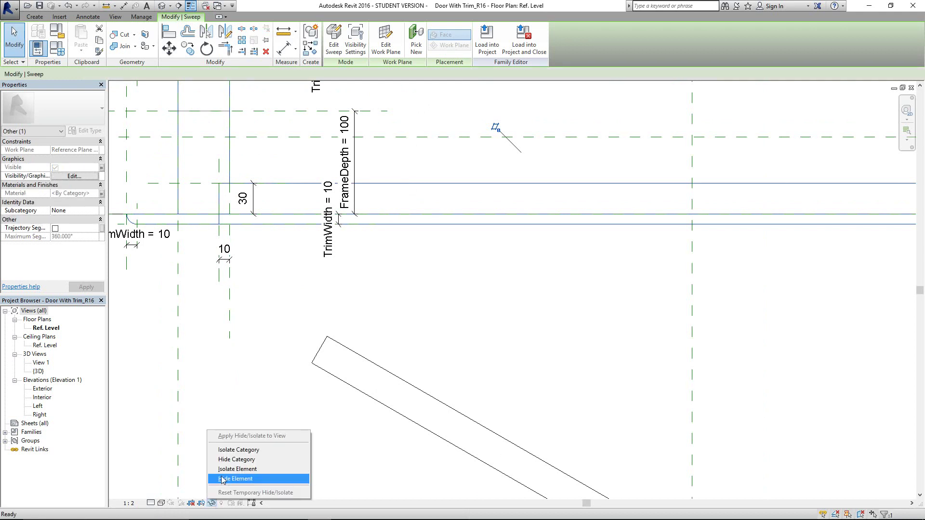
{"action": "left_click", "coordinate": [227, 479]}
{"action": "left_click", "coordinate": [202, 224]}
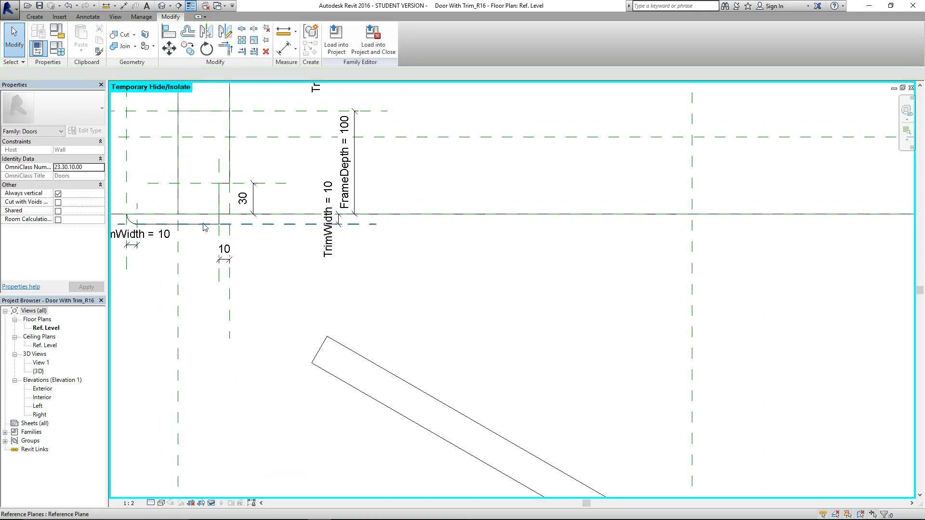
{"action": "key", "text": "Escape"}
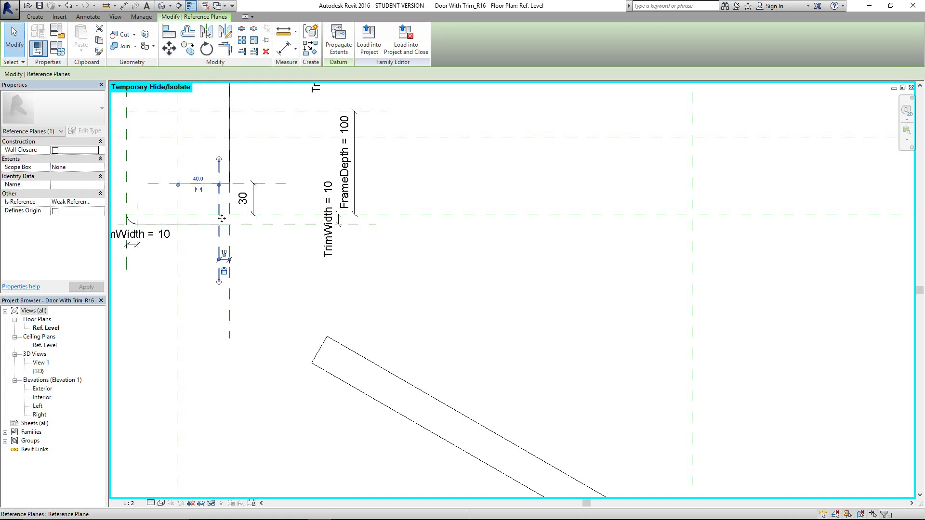
{"action": "left_click", "coordinate": [231, 151]}
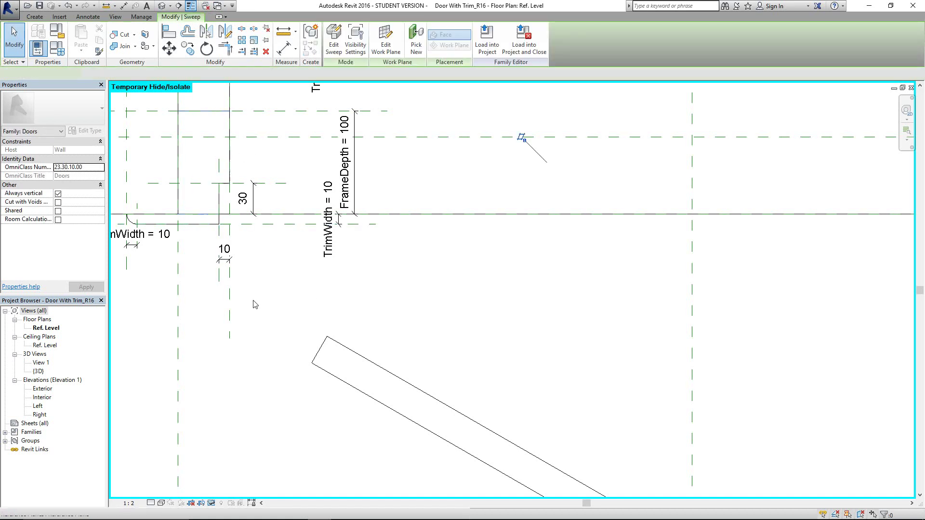
{"action": "left_click", "coordinate": [211, 503]}
{"action": "left_click", "coordinate": [235, 478]}
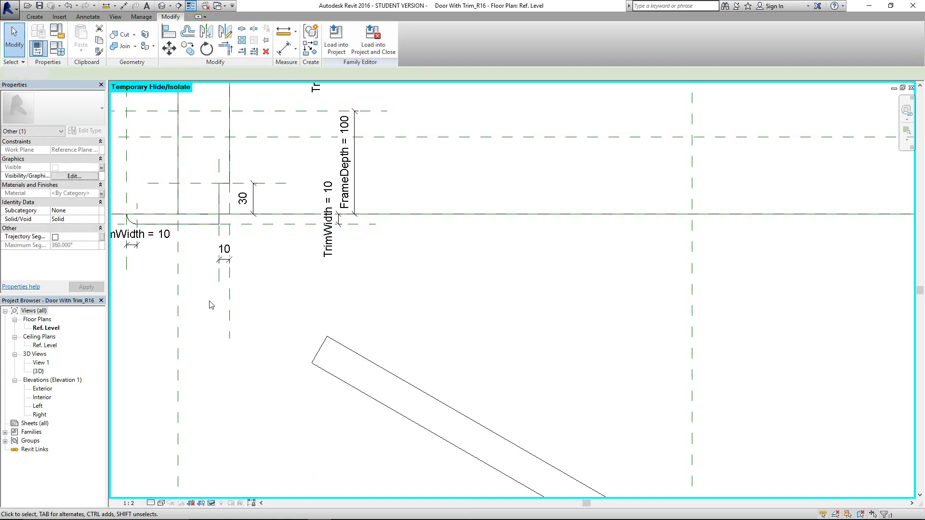
- Temporarily hide the joined solid geometry and the opening cut, then pan to the panel
{"action": "left_click", "coordinate": [219, 193]}
{"action": "left_click", "coordinate": [212, 502]}
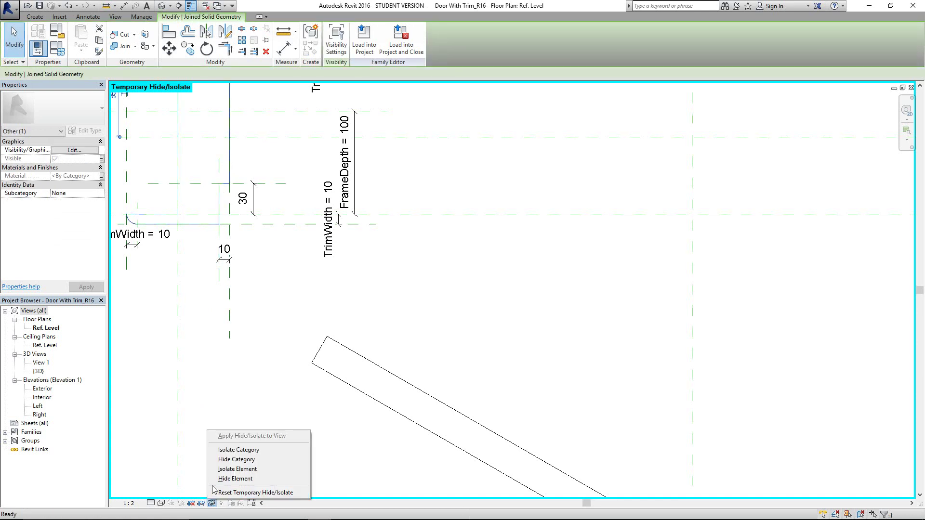
{"action": "left_click", "coordinate": [219, 478]}
{"action": "scroll", "coordinate": [215, 221], "scroll_direction": "up", "scroll_amount": 3}
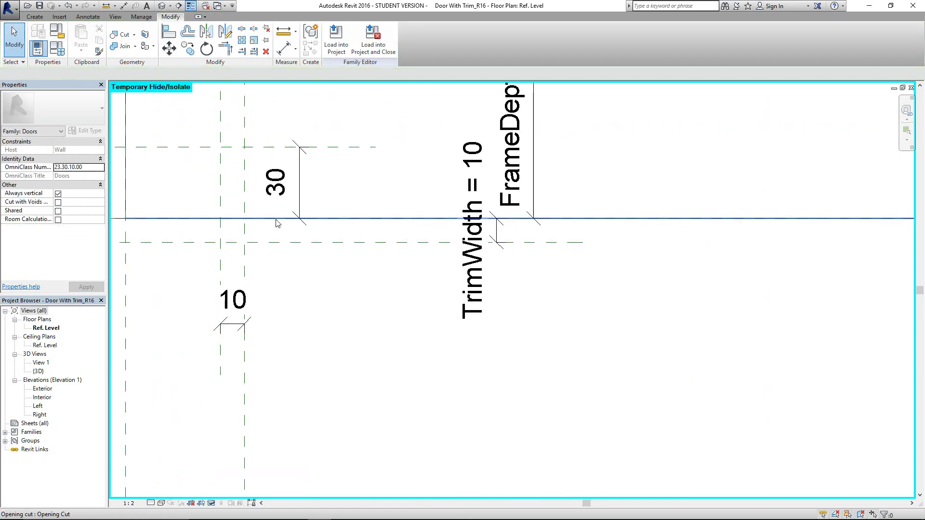
{"action": "left_click", "coordinate": [243, 215]}
{"action": "left_click", "coordinate": [212, 502]}
{"action": "left_click", "coordinate": [222, 479]}
{"action": "scroll", "coordinate": [314, 326], "scroll_direction": "down", "scroll_amount": 3}
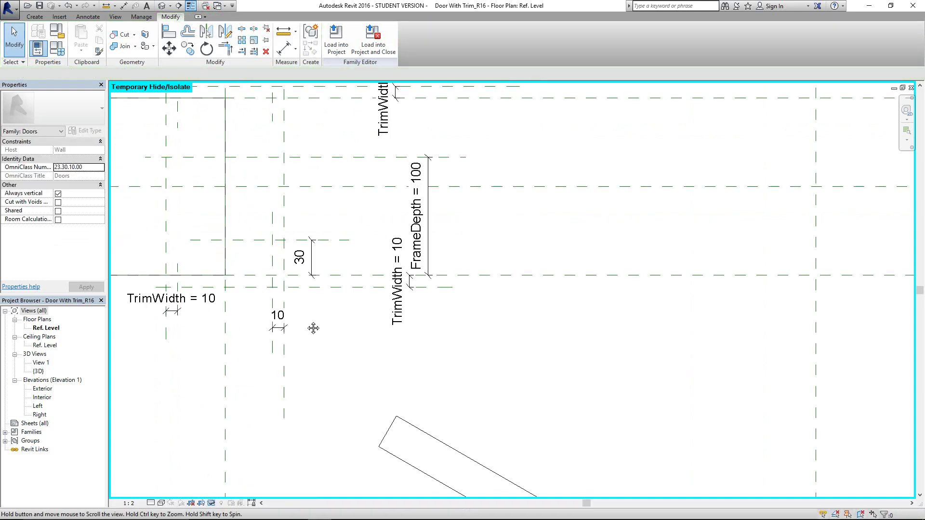
{"action": "scroll", "coordinate": [269, 296], "scroll_direction": "down", "scroll_amount": 1}
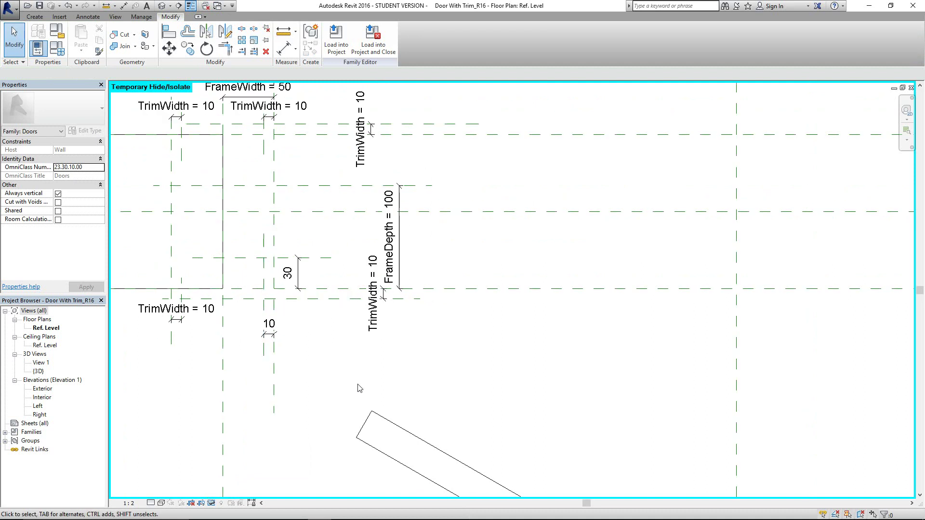
{"action": "middle_click_drag", "start_coordinate": [347, 404], "coordinate": [284, 334]}
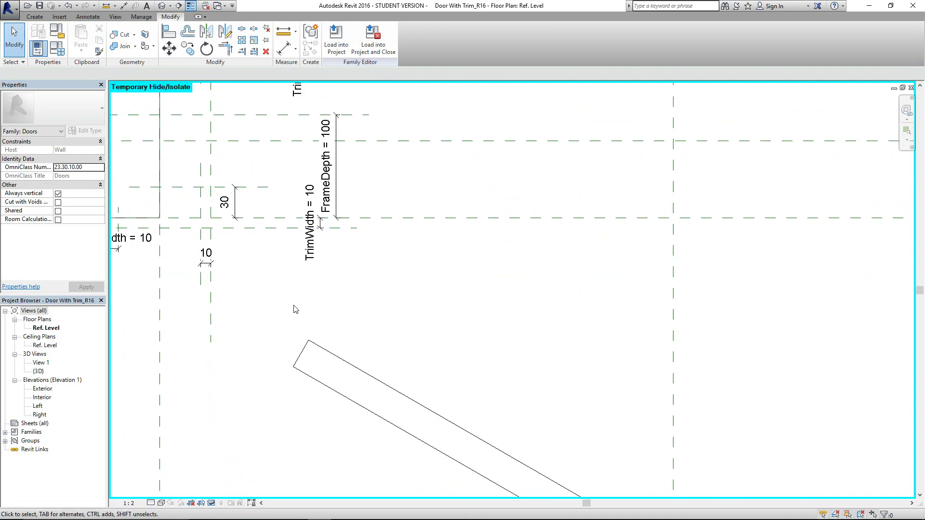
{"action": "scroll", "coordinate": [299, 313], "scroll_direction": "down", "scroll_amount": 4}
{"action": "middle_click_drag", "start_coordinate": [356, 323], "coordinate": [237, 303]}
{"action": "scroll", "coordinate": [236, 303], "scroll_direction": "up", "scroll_amount": 2}
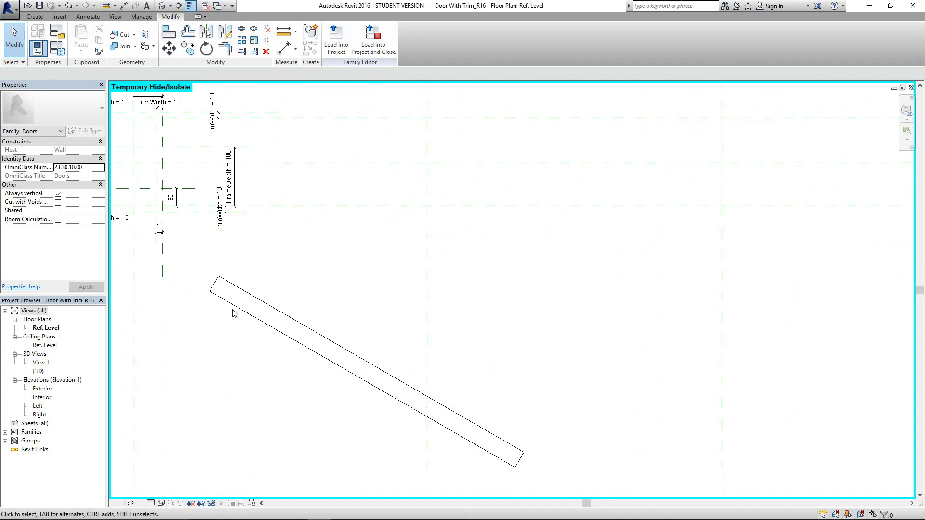
- Align the door panel's end to the frame's vertical reference plane
{"action": "left_click", "coordinate": [169, 32]}
{"action": "scroll", "coordinate": [151, 217], "scroll_direction": "up", "scroll_amount": 2}
{"action": "left_click", "coordinate": [167, 232]}
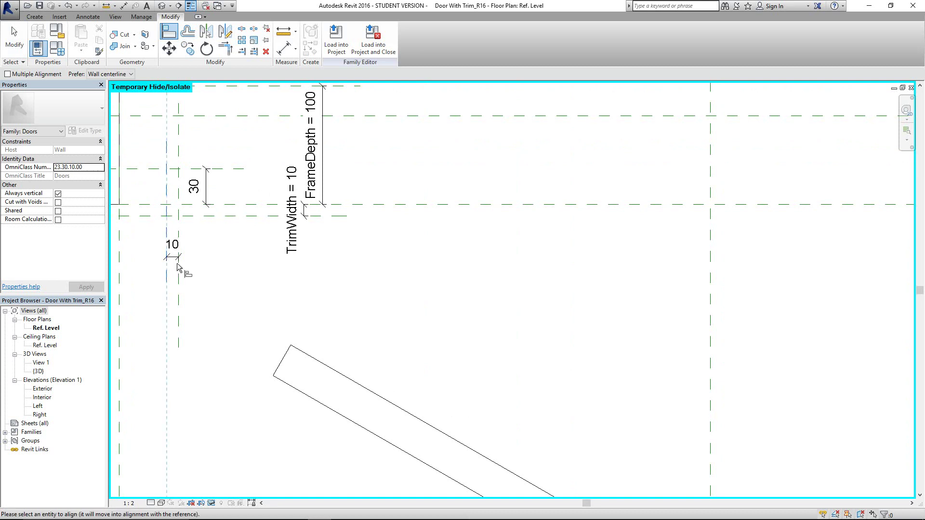
{"action": "scroll", "coordinate": [264, 357], "scroll_direction": "down", "scroll_amount": 3}
{"action": "left_click", "coordinate": [268, 364]}
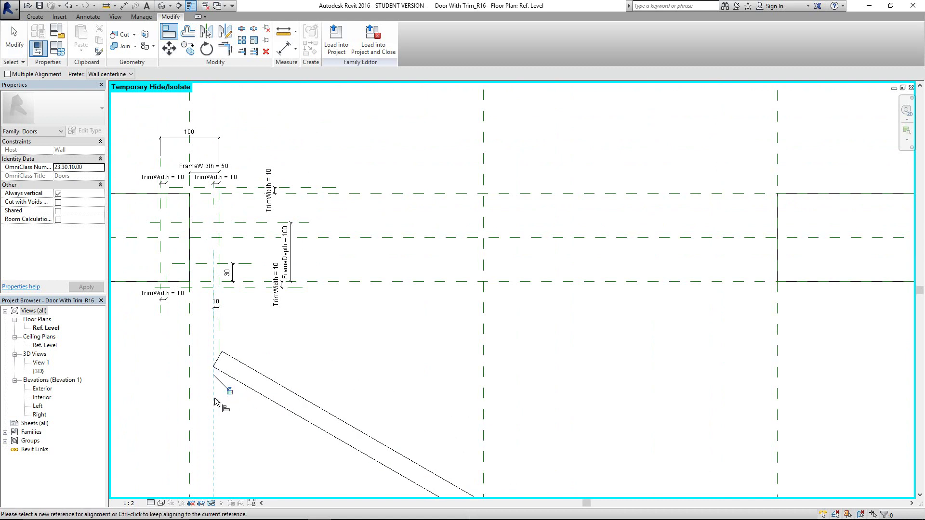
- Align the panel's hinge corner to the frame's horizontal reference plane
{"action": "scroll", "coordinate": [212, 380], "scroll_direction": "up", "scroll_amount": 3}
{"action": "left_click", "coordinate": [269, 209]}
{"action": "left_click", "coordinate": [230, 353]}
{"action": "scroll", "coordinate": [285, 310], "scroll_direction": "down", "scroll_amount": 1}
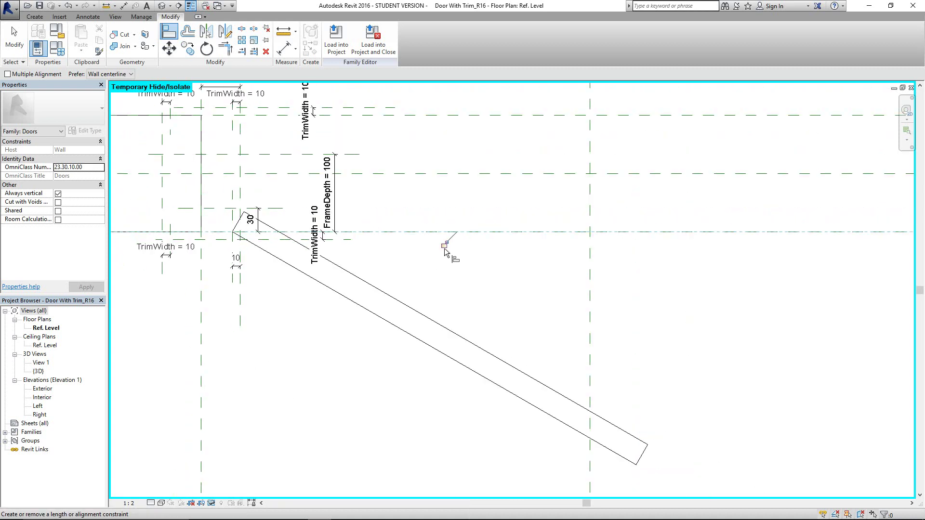
{"action": "scroll", "coordinate": [371, 309], "scroll_direction": "down", "scroll_amount": 4}
{"action": "mouse_move", "coordinate": [299, 314]}
{"action": "middle_mouse_down"}
{"action": "mouse_move", "coordinate": [299, 329]}
{"action": "mouse_move", "coordinate": [346, 326]}
{"action": "mouse_move", "coordinate": [299, 314]}
{"action": "middle_mouse_up"}
{"action": "scroll", "coordinate": [299, 329], "scroll_direction": "up", "scroll_amount": 2}
{"action": "scroll", "coordinate": [299, 313], "scroll_direction": "up", "scroll_amount": 1}
{"action": "middle_click_drag", "start_coordinate": [330, 351], "coordinate": [355, 316]}
{"action": "scroll", "coordinate": [289, 291], "scroll_direction": "down", "scroll_amount": 1}
{"action": "key", "text": "Escape"}
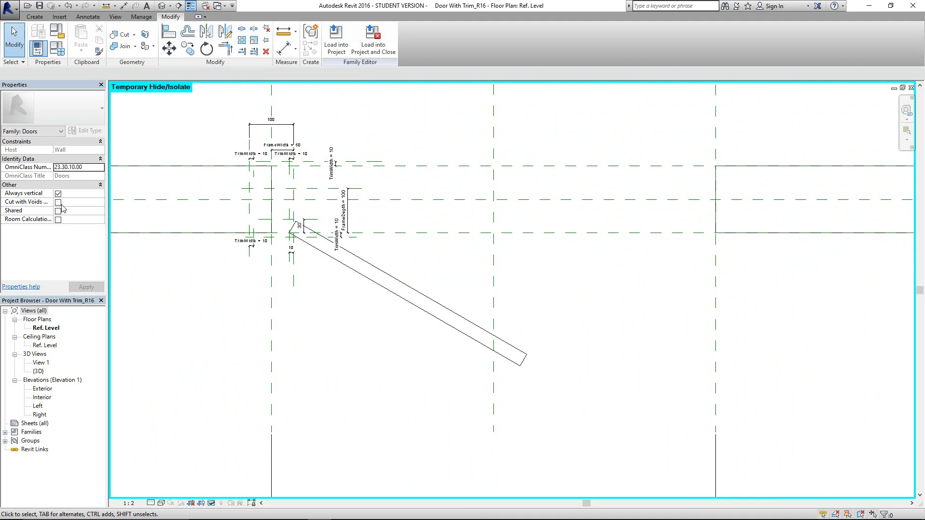
{"action": "scroll", "coordinate": [341, 305], "scroll_direction": "down", "scroll_amount": 2}
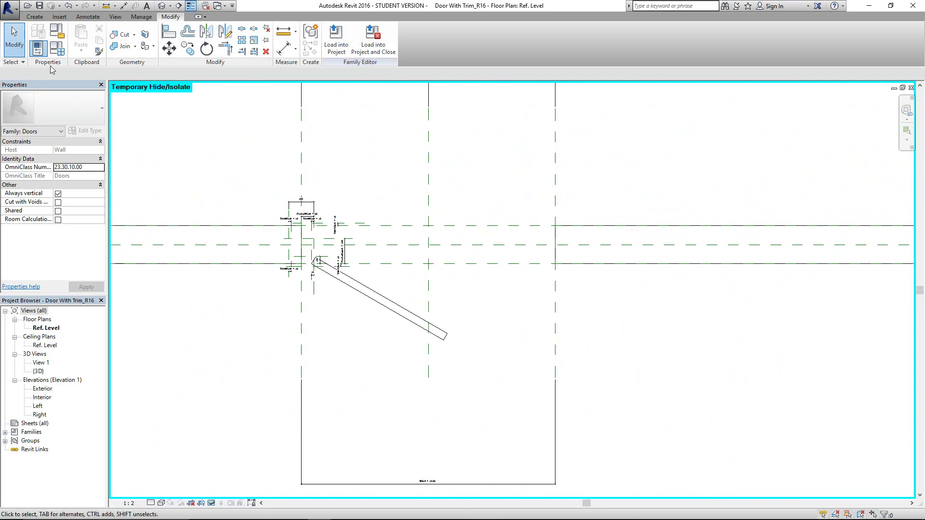
- In Family Types, add two new parameters named DoorPanel and DoorHeight
{"action": "left_click", "coordinate": [57, 48]}
{"action": "left_click", "coordinate": [615, 194]}
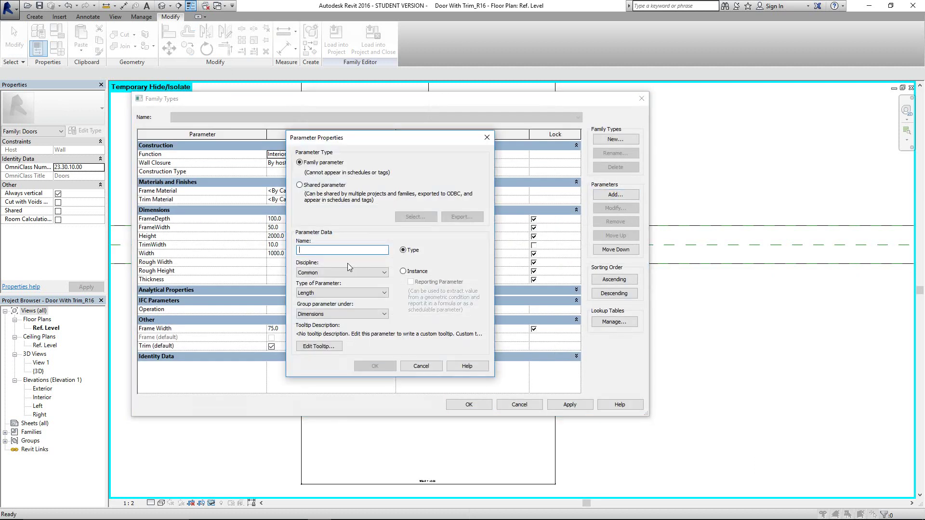
{"action": "type", "text": "DoorPanel"}
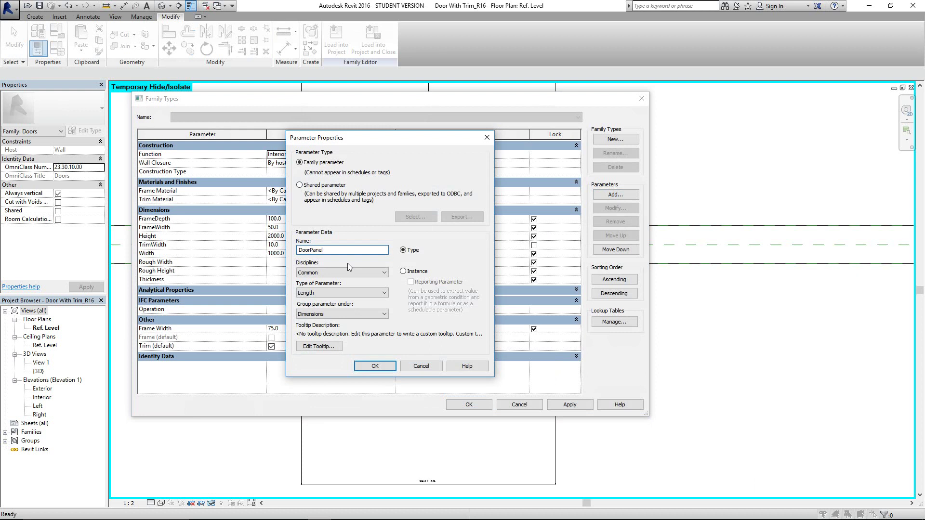
{"action": "left_click", "coordinate": [375, 366]}
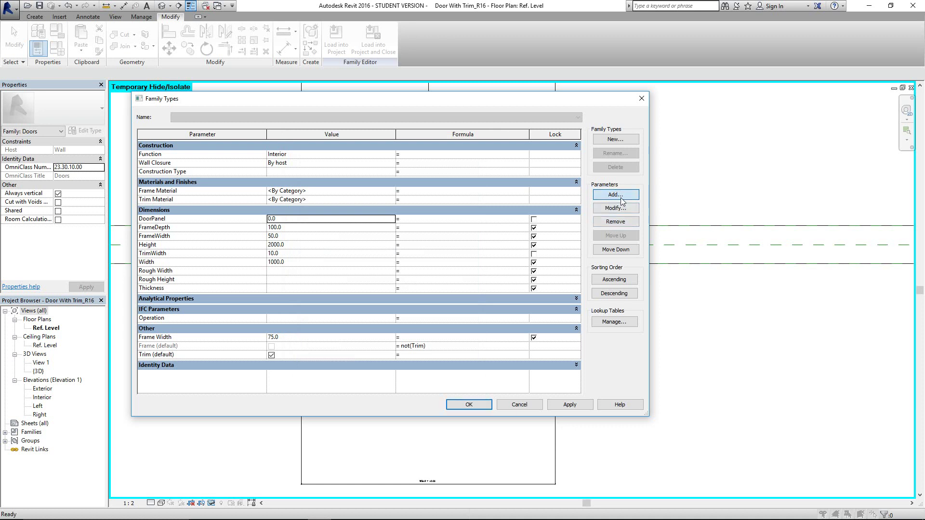
{"action": "left_click", "coordinate": [615, 194]}
{"action": "type", "text": "DoorHeight"}
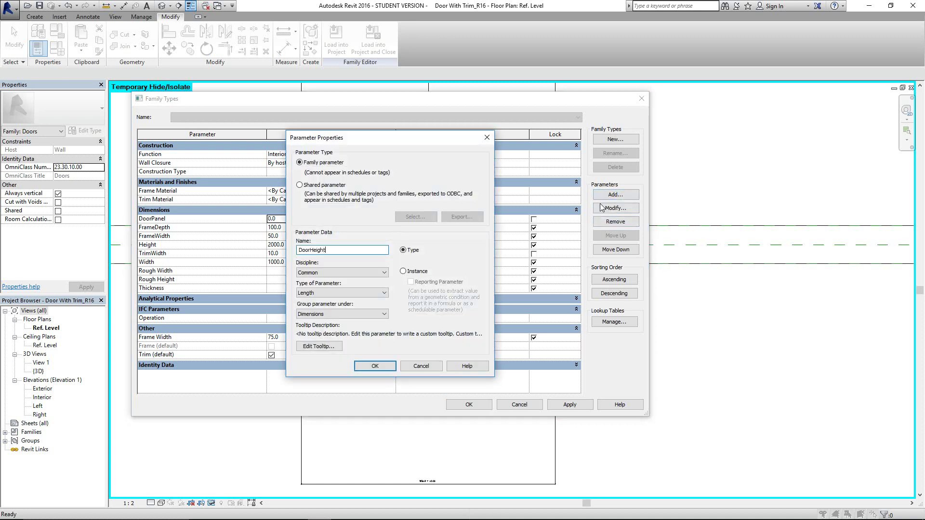
{"action": "left_click", "coordinate": [377, 364]}
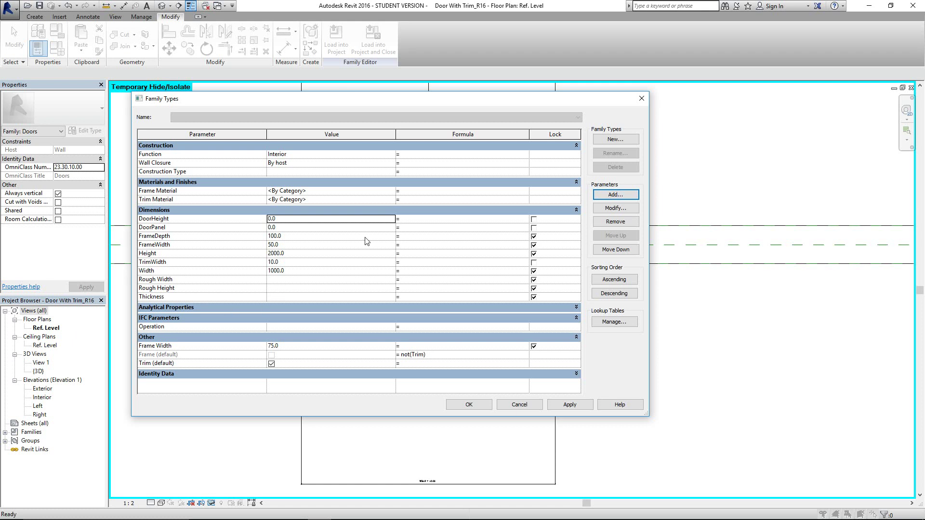
- Give DoorHeight the formula (Height - FrameWidth) + 10 mm
{"action": "left_click", "coordinate": [411, 220]}
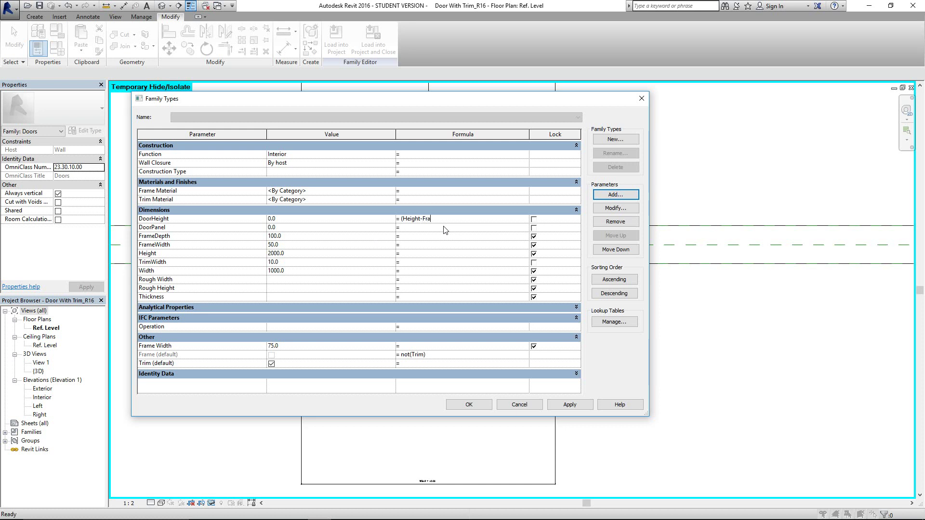
{"action": "type", "text": "Width) + 10"}
{"action": "key", "text": "Tab"}
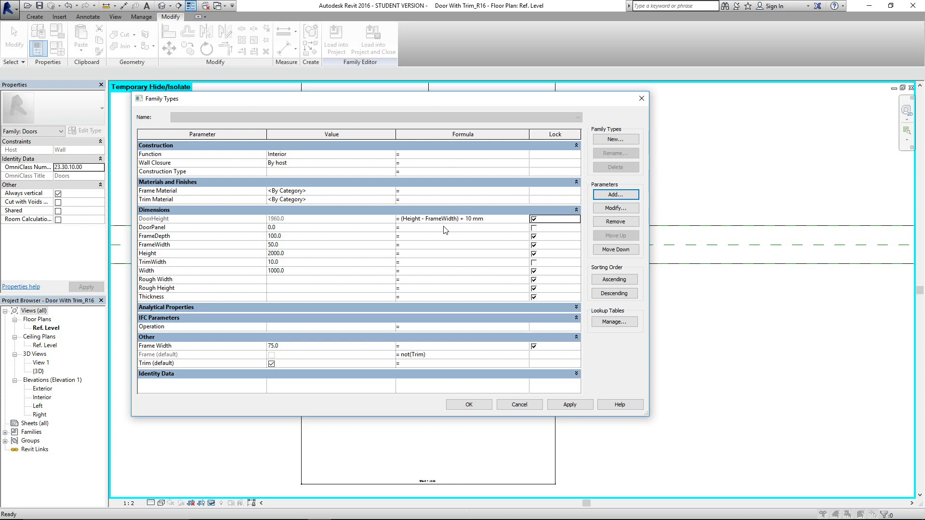
- Give DoorPanel the formula (Width - (2 * FrameWidth) + 20 mm) / 2 and close Family Types
{"action": "left_click", "coordinate": [423, 231]}
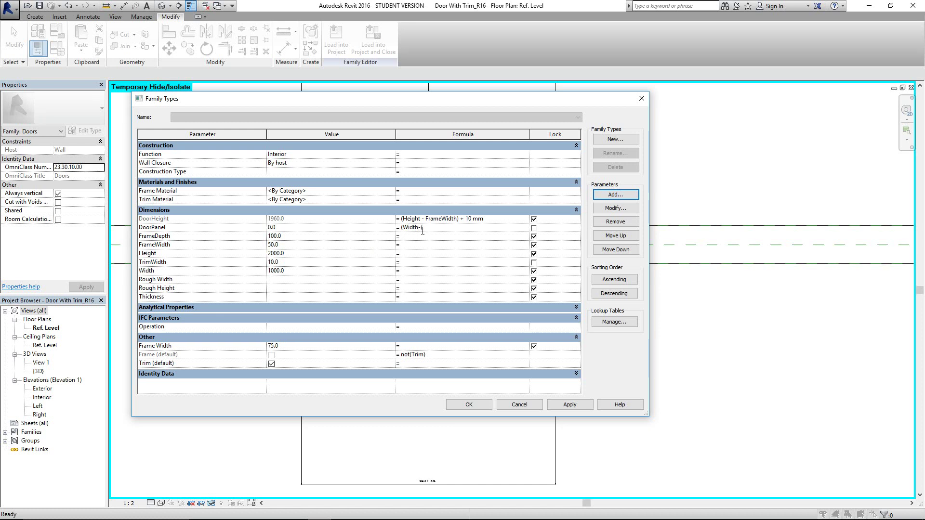
{"action": "type", "text": "me"}
{"action": "type", "text": "1"}
{"action": "type", "text": "2"}
{"action": "key", "text": "Tab"}
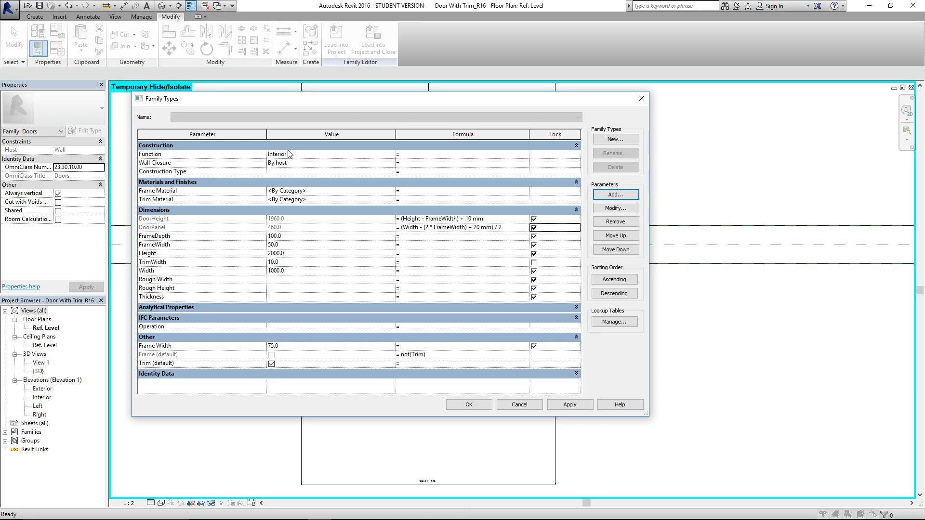
{"action": "left_click", "coordinate": [468, 405]}
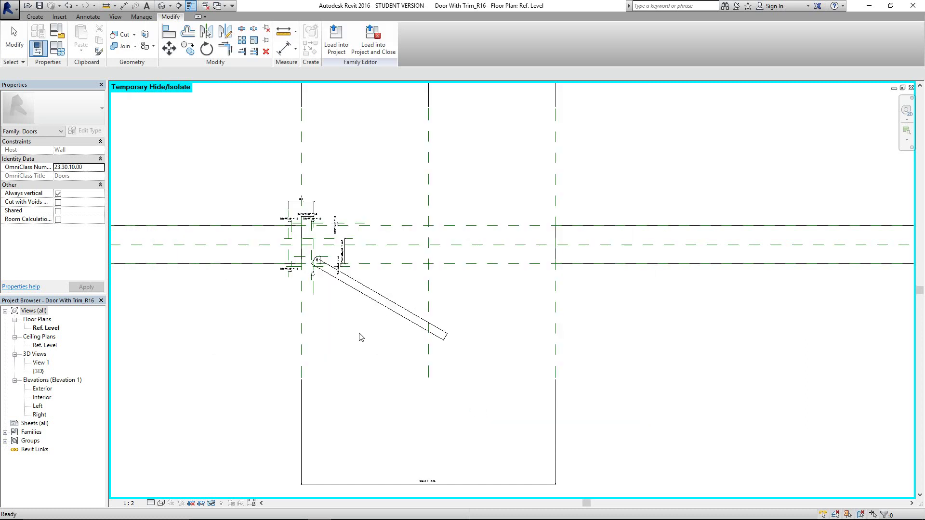
- Associate the nested panel's DoorHeight and DoorPanel type values with the host's matching parameters
{"action": "left_click", "coordinate": [378, 308]}
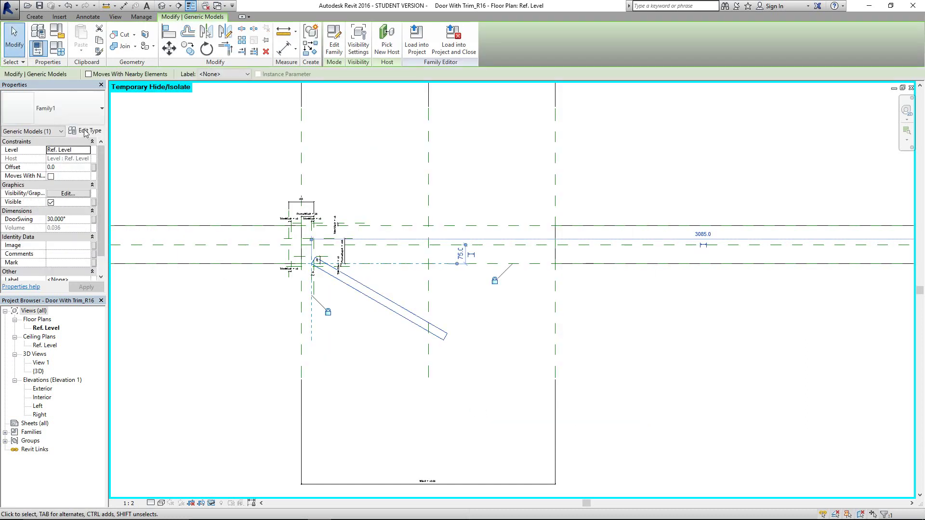
{"action": "left_click", "coordinate": [87, 131]}
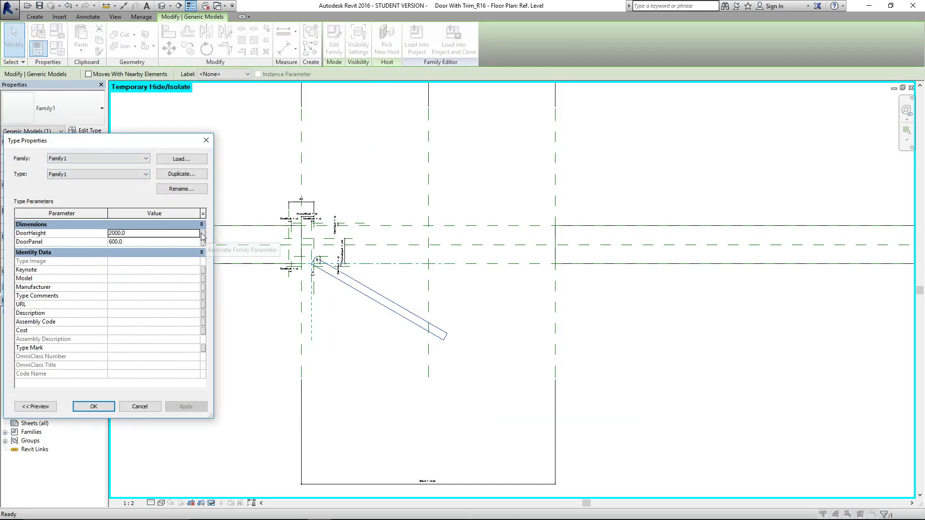
{"action": "left_click", "coordinate": [203, 233]}
{"action": "left_click", "coordinate": [195, 326]}
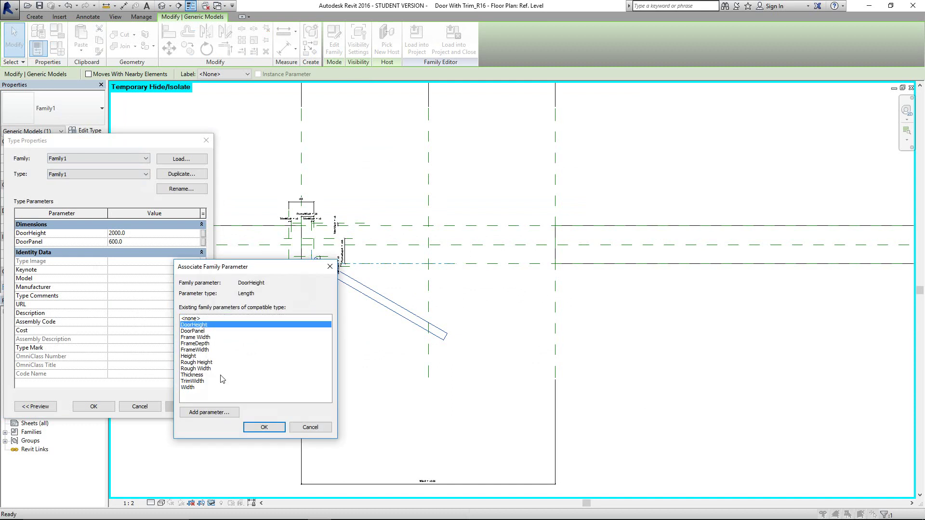
{"action": "left_click", "coordinate": [259, 427]}
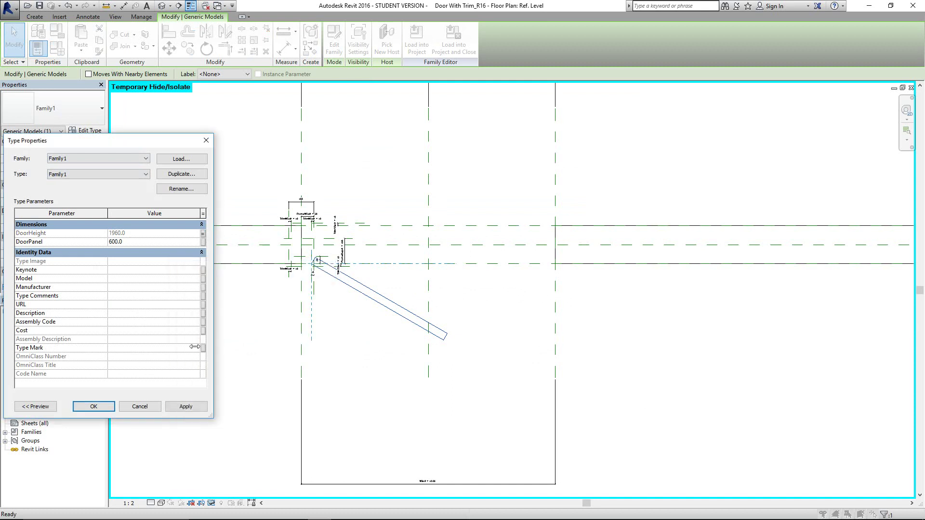
{"action": "left_click", "coordinate": [203, 243]}
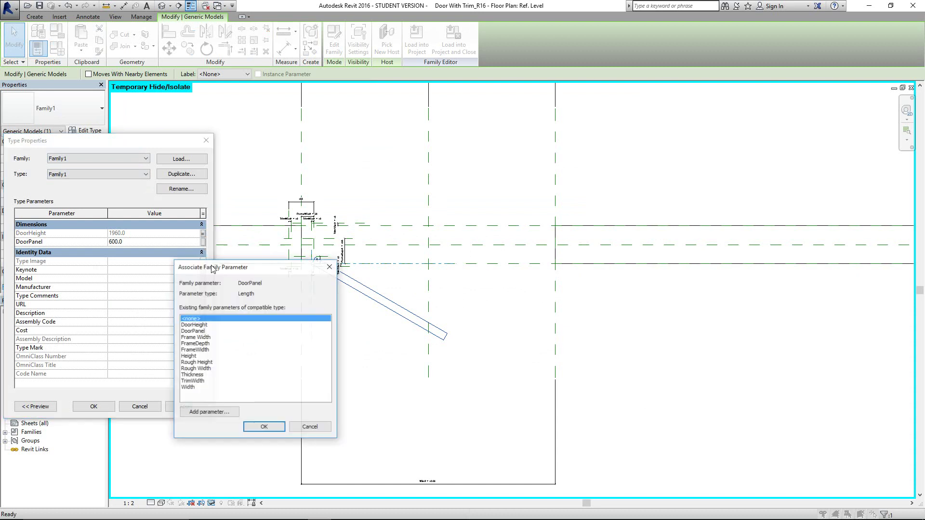
{"action": "left_click", "coordinate": [208, 331]}
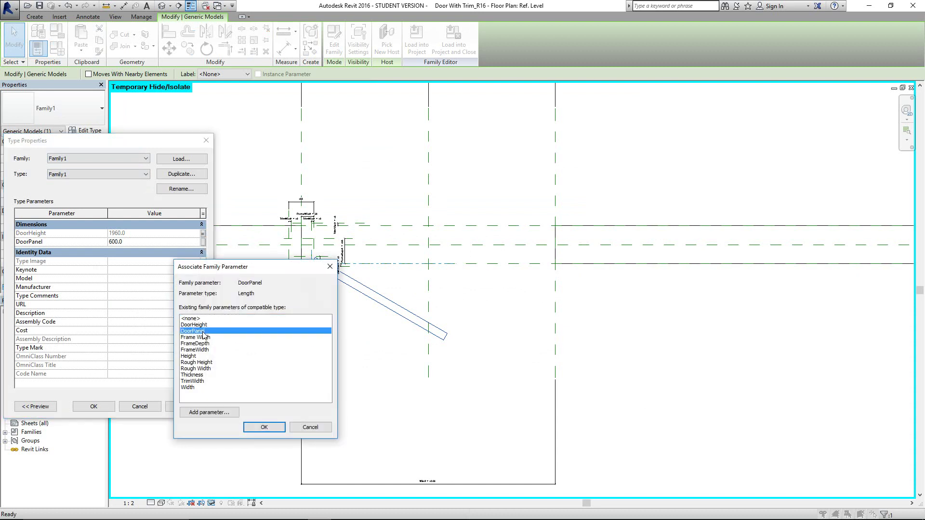
{"action": "left_click", "coordinate": [263, 428]}
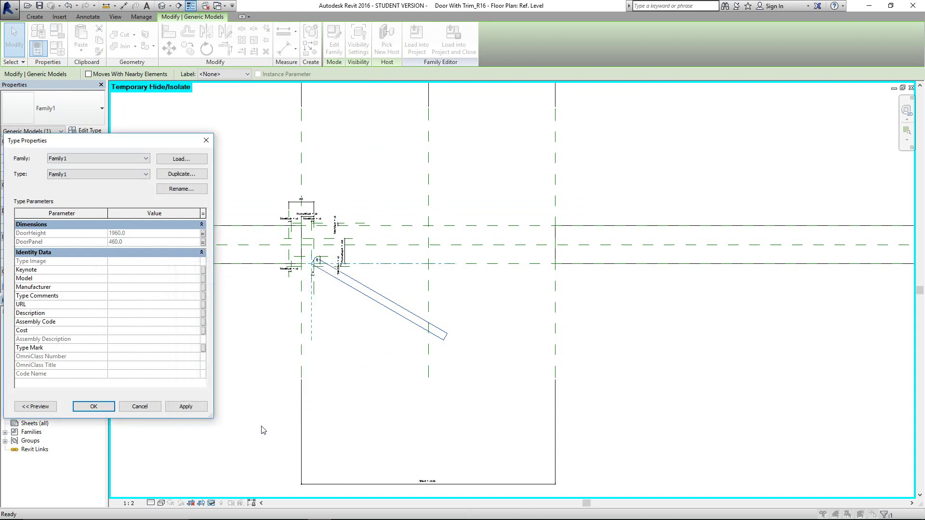
{"action": "left_click", "coordinate": [97, 408]}
{"action": "scroll", "coordinate": [382, 299], "scroll_direction": "up", "scroll_amount": 1}
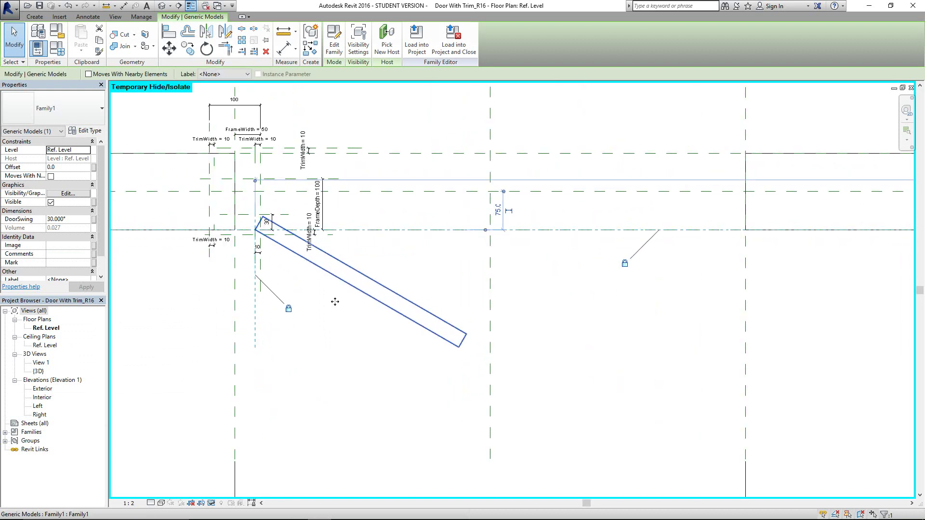
{"action": "scroll", "coordinate": [346, 294], "scroll_direction": "down", "scroll_amount": 1}
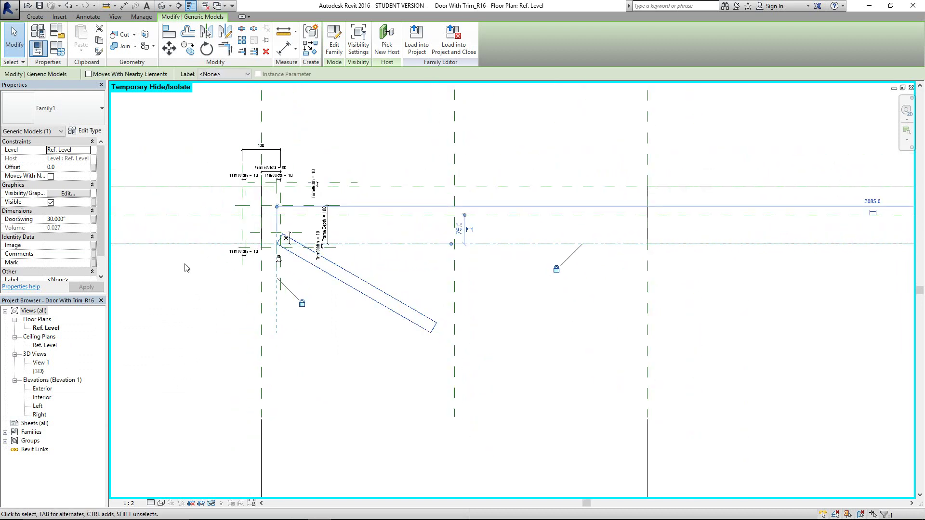
- Add a new instance parameter named SwingAngle under Dimensions
{"action": "left_click", "coordinate": [57, 48]}
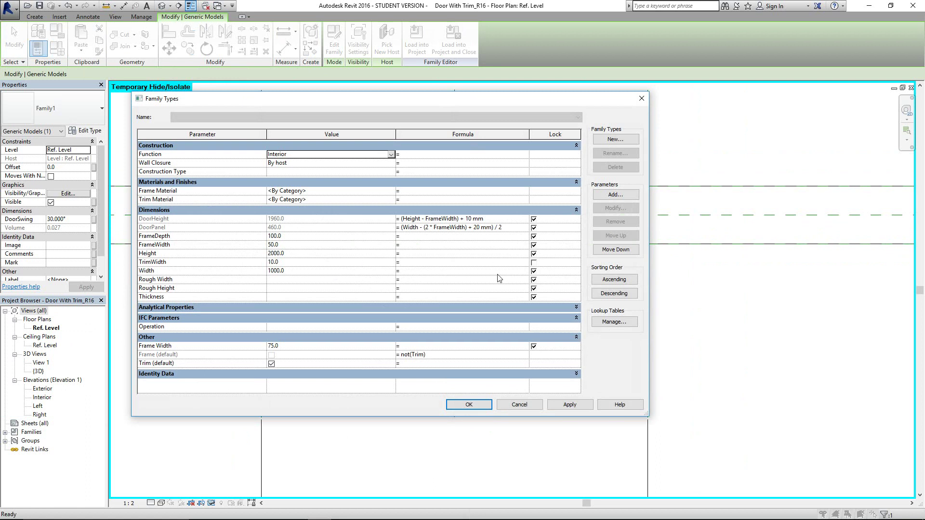
{"action": "left_click", "coordinate": [615, 195]}
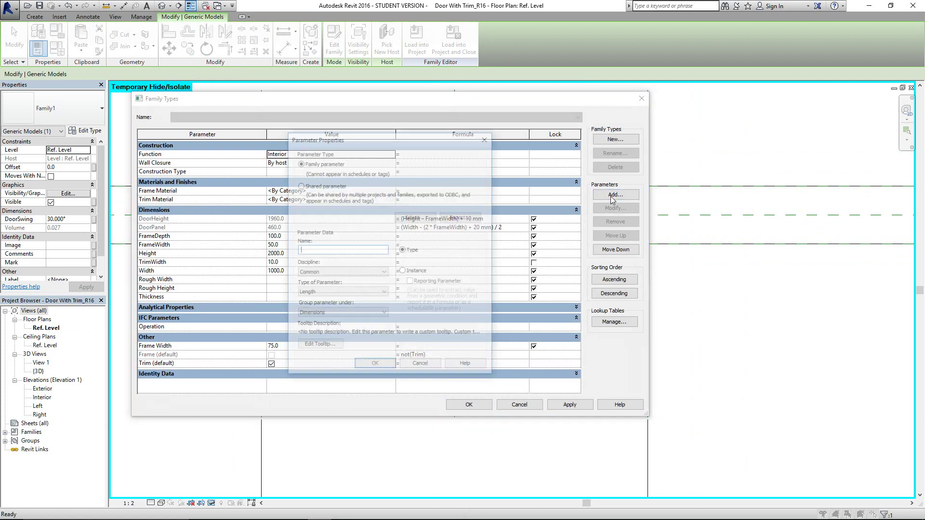
{"action": "type", "text": "Doo"}
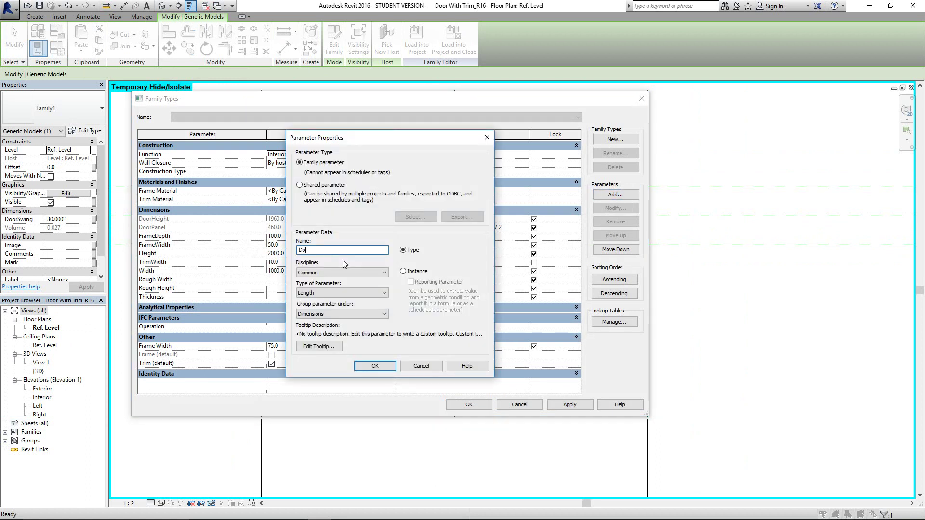
{"action": "key", "text": "BackSpace"}
{"action": "key", "text": "BackSpace"}
{"action": "key", "text": "BackSpace"}
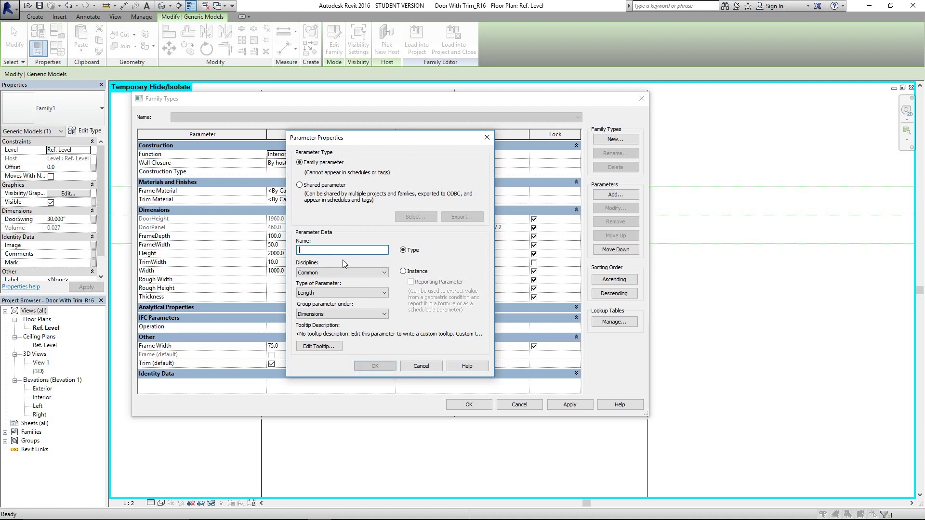
{"action": "type", "text": "Seing"}
{"action": "key", "text": "BackSpace"}
{"action": "key", "text": "BackSpace"}
{"action": "key", "text": "BackSpace"}
{"action": "key", "text": "BackSpace"}
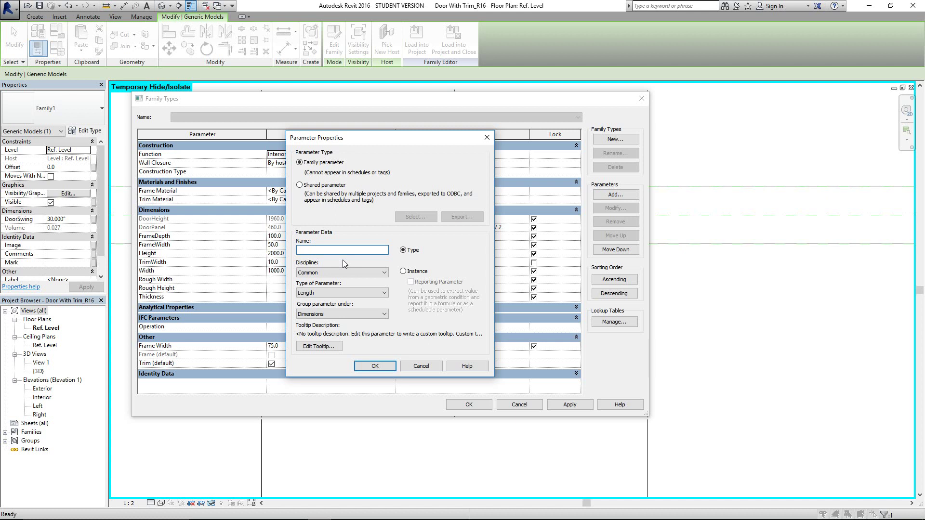
{"action": "type", "text": "Wing"}
{"action": "key", "text": "BackSpace"}
{"action": "key", "text": "BackSpace"}
{"action": "key", "text": "BackSpace"}
{"action": "key", "text": "BackSpace"}
{"action": "left_click", "coordinate": [403, 271]}
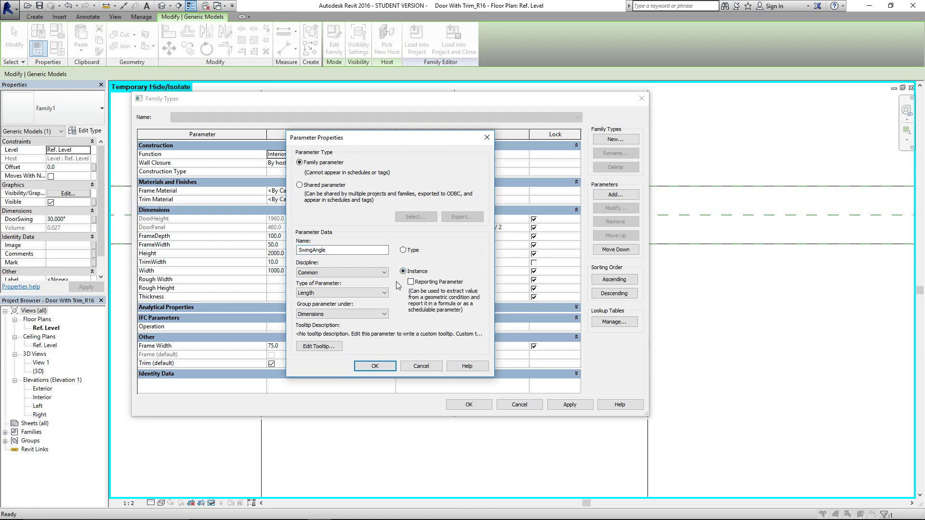
{"action": "left_click", "coordinate": [370, 365]}
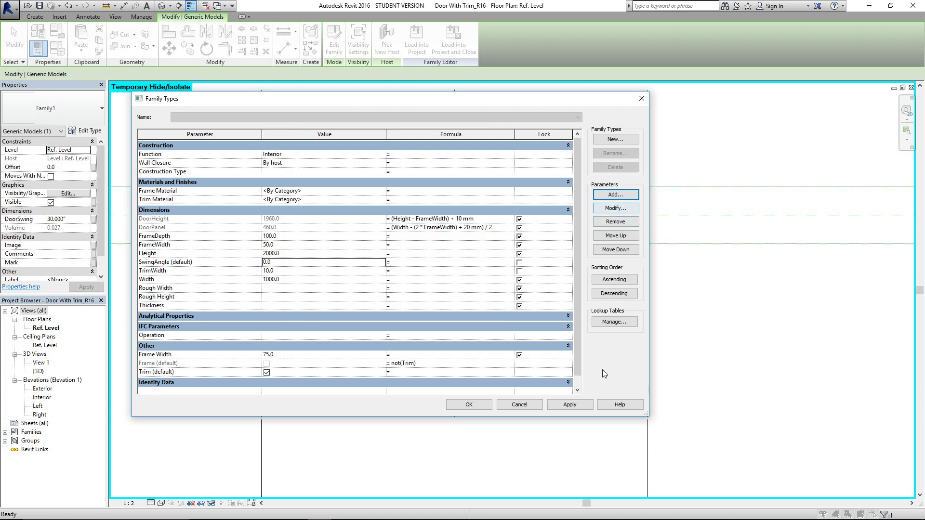
- Enter 45 as SwingAngle's default value and close Family Types
{"action": "left_click", "coordinate": [313, 271]}
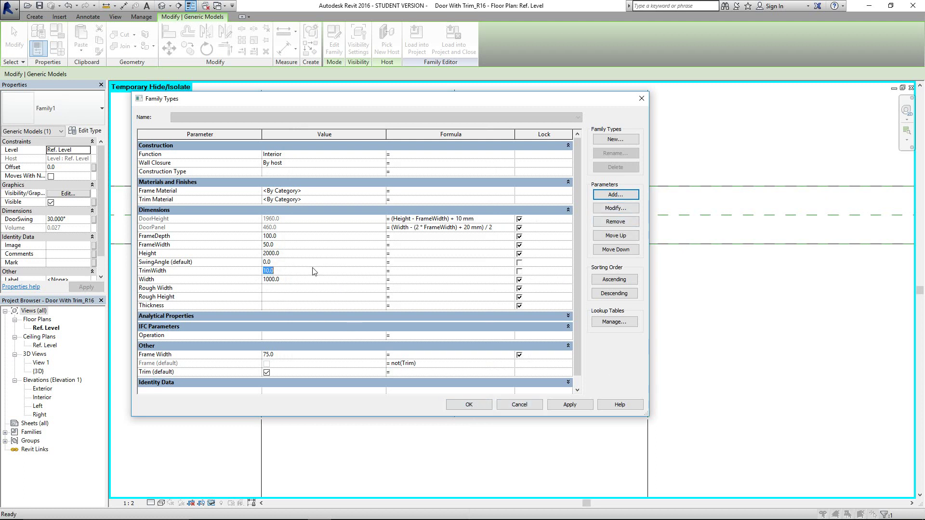
{"action": "left_click", "coordinate": [311, 263]}
{"action": "left_click", "coordinate": [476, 406]}
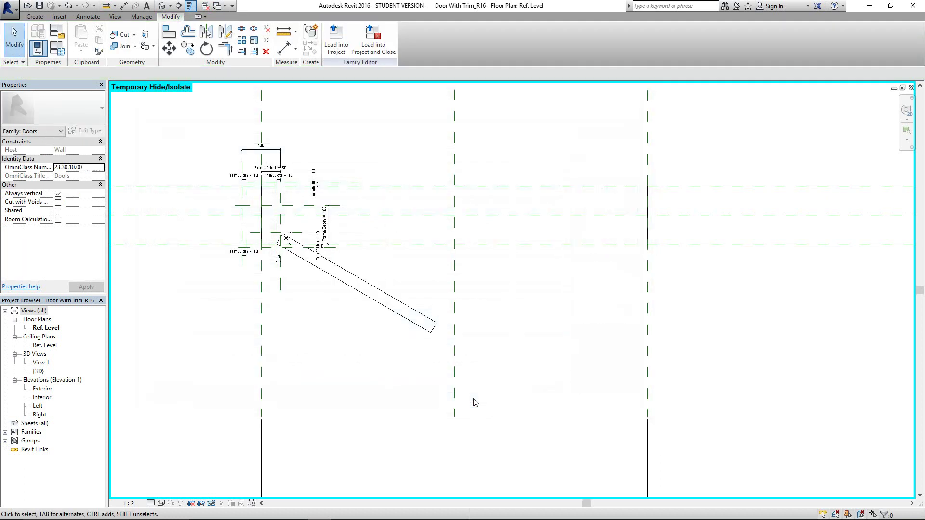
- Check which parameter drives the panel's DoorSwing without changing it, then reopen Family Types
{"action": "left_click", "coordinate": [384, 283]}
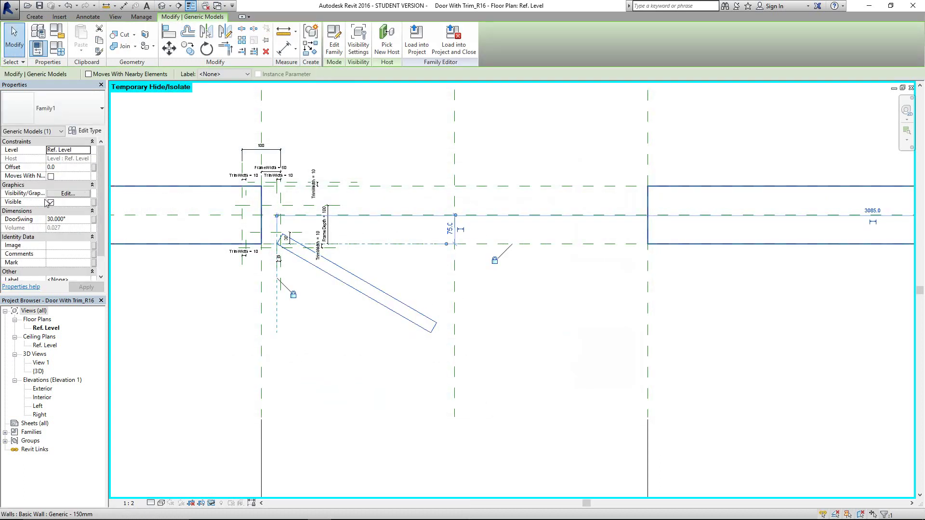
{"action": "left_click", "coordinate": [93, 220]}
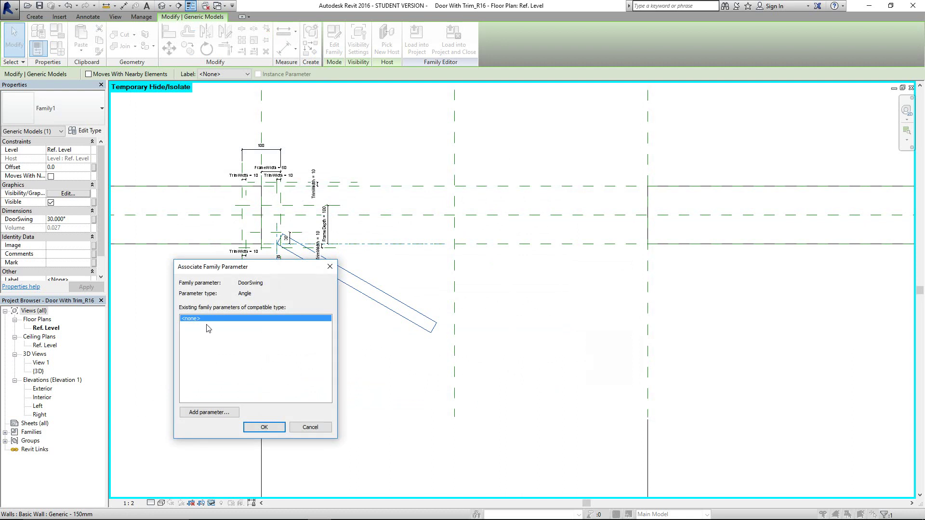
{"action": "left_click", "coordinate": [310, 428]}
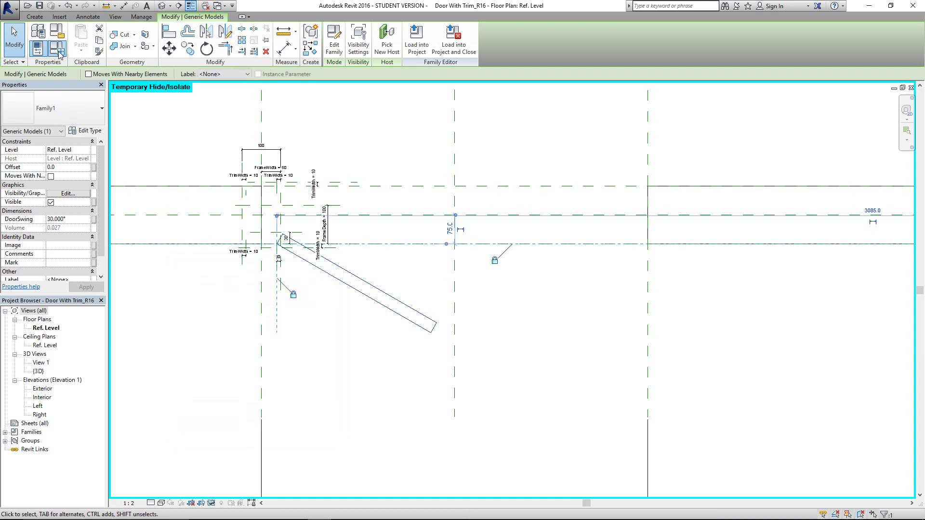
{"action": "left_click", "coordinate": [59, 52]}
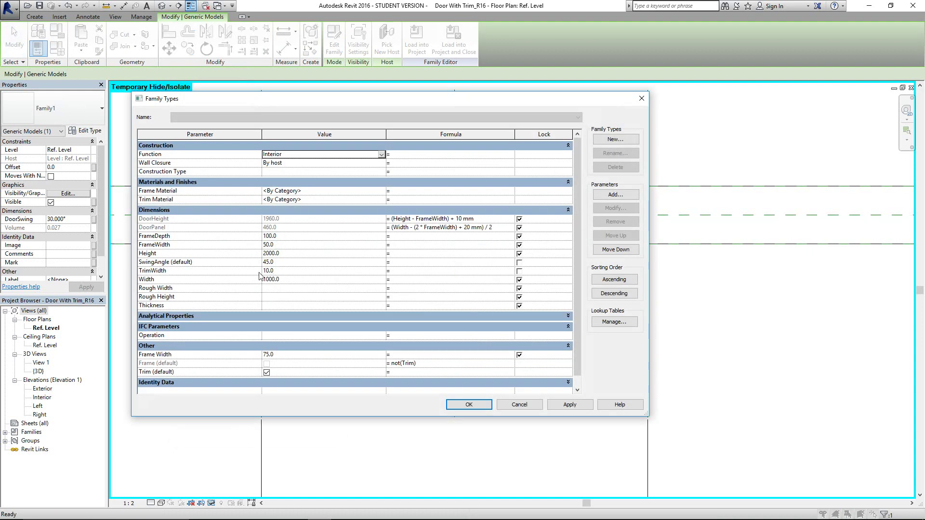
- Review the SwingAngle (default) parameter's properties, then remove it from the family
{"action": "left_click", "coordinate": [277, 262]}
{"action": "left_click", "coordinate": [209, 263]}
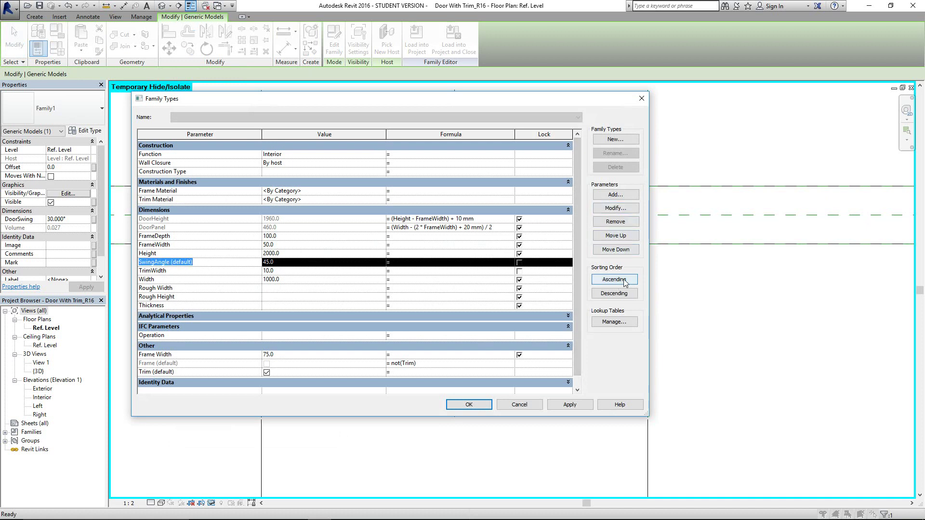
{"action": "left_click", "coordinate": [619, 211]}
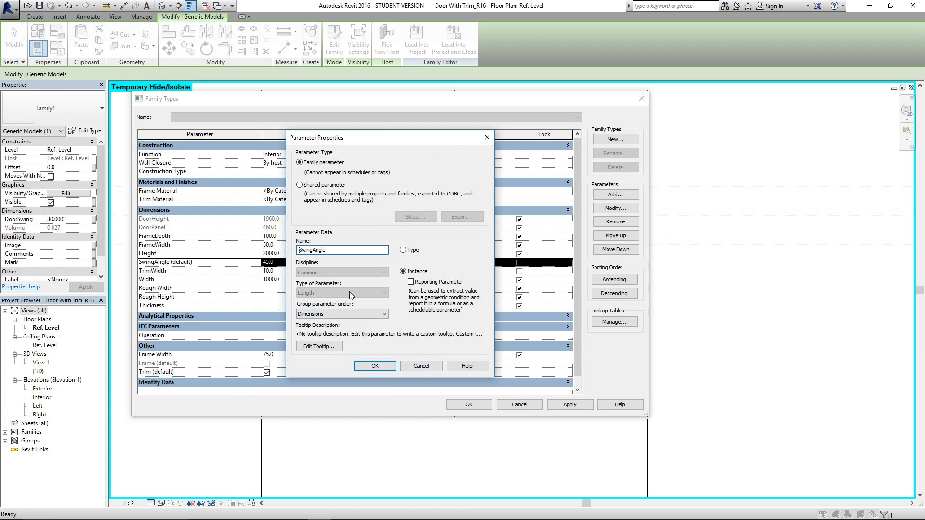
{"action": "left_click", "coordinate": [421, 366]}
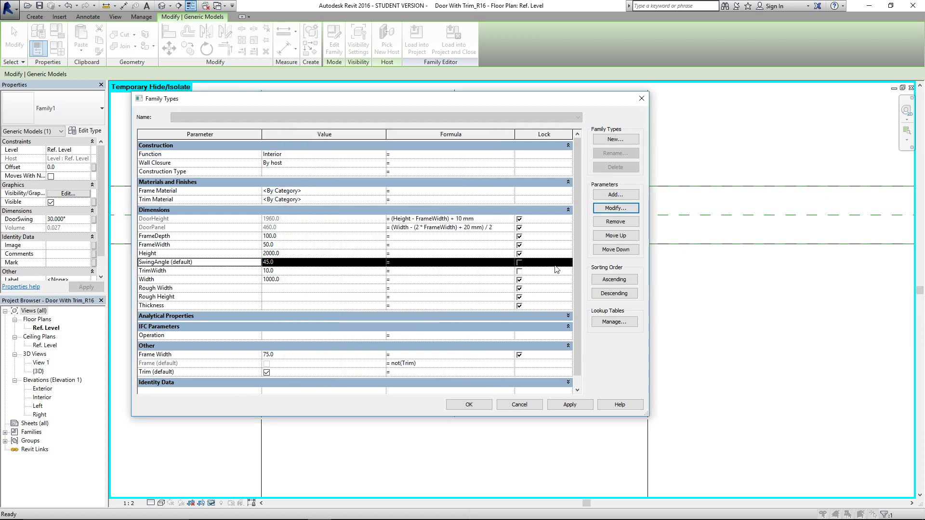
{"action": "left_click", "coordinate": [621, 223]}
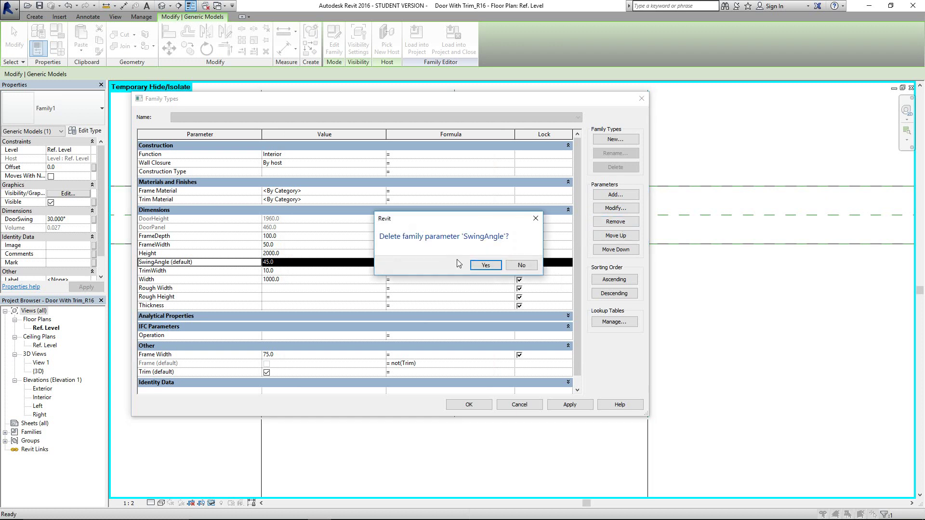
{"action": "left_click", "coordinate": [484, 266]}
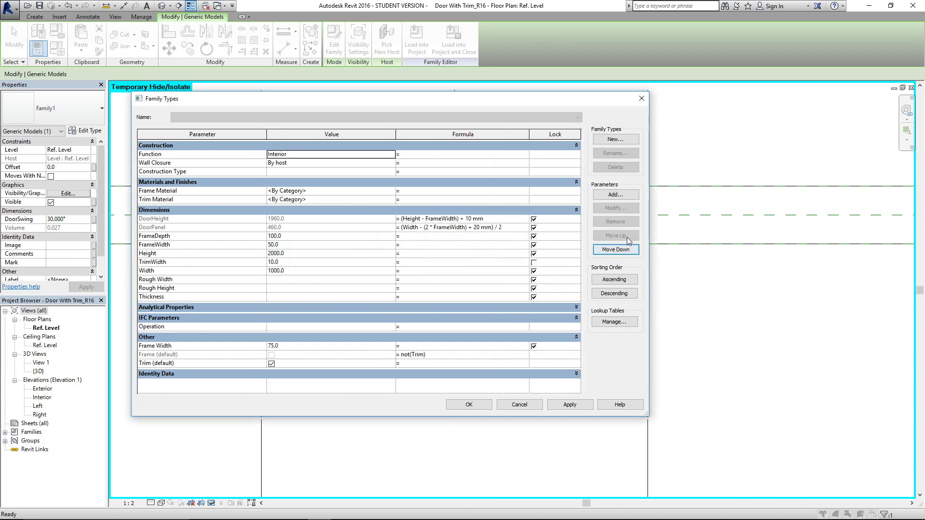
{"action": "left_click", "coordinate": [615, 195]}
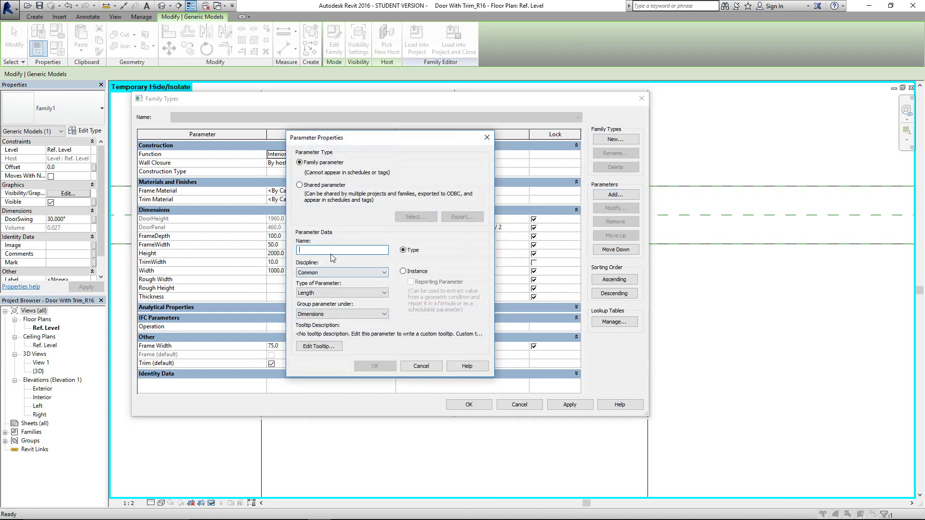
- Recreate SwingAngle as an instance parameter of type Angle
{"action": "type", "text": "SwingAngle"}
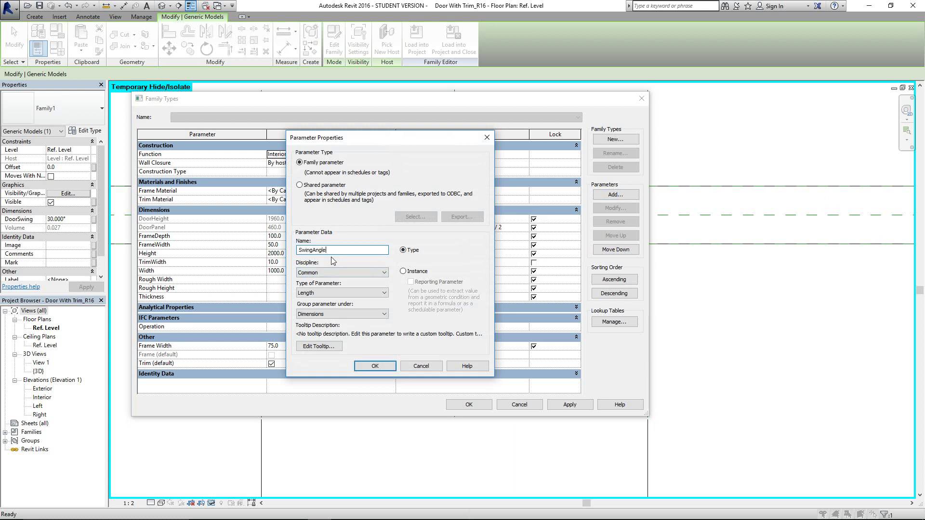
{"action": "left_click", "coordinate": [301, 274]}
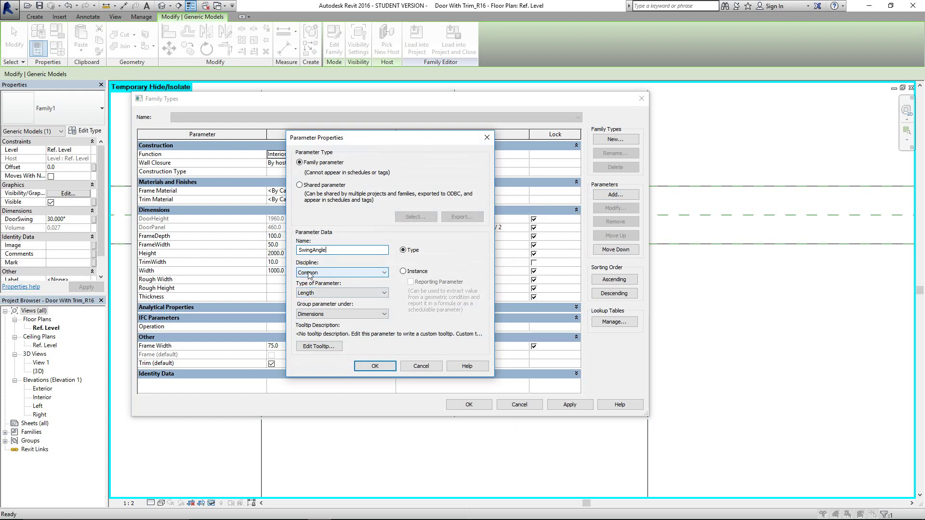
{"action": "left_click", "coordinate": [335, 293]}
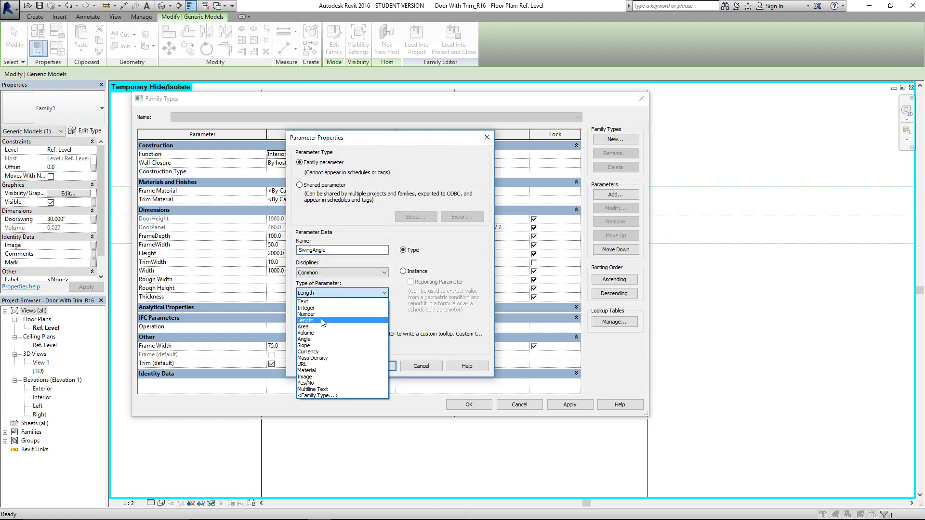
{"action": "left_click", "coordinate": [322, 340]}
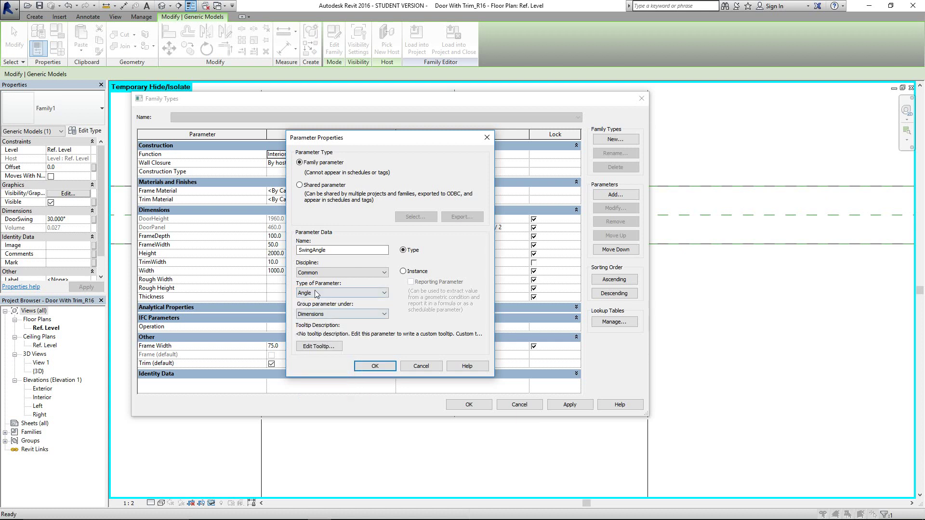
{"action": "left_click", "coordinate": [417, 273]}
{"action": "left_click", "coordinate": [375, 366]}
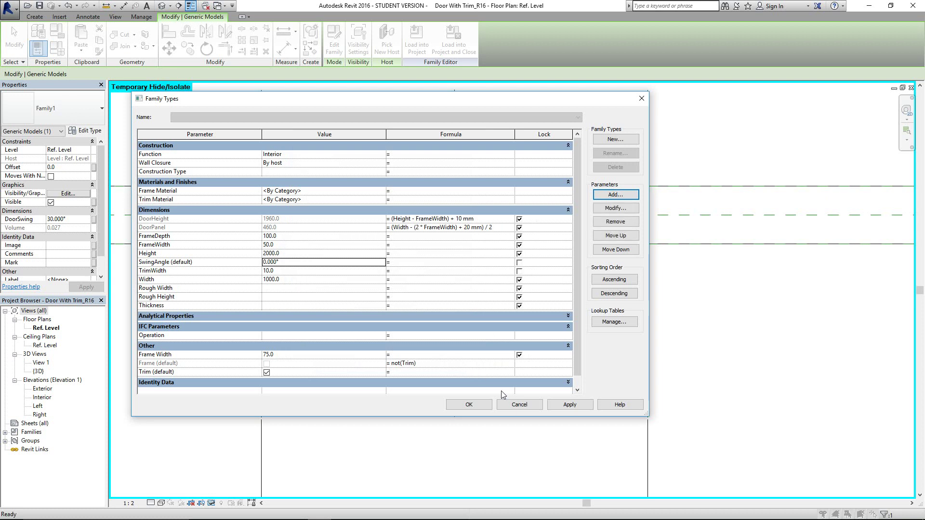
{"action": "left_click", "coordinate": [316, 262]}
- Set SwingAngle to 45° and link the panel's DoorSwing to SwingAngle
{"action": "type", "text": "45"}
{"action": "left_click", "coordinate": [469, 405]}
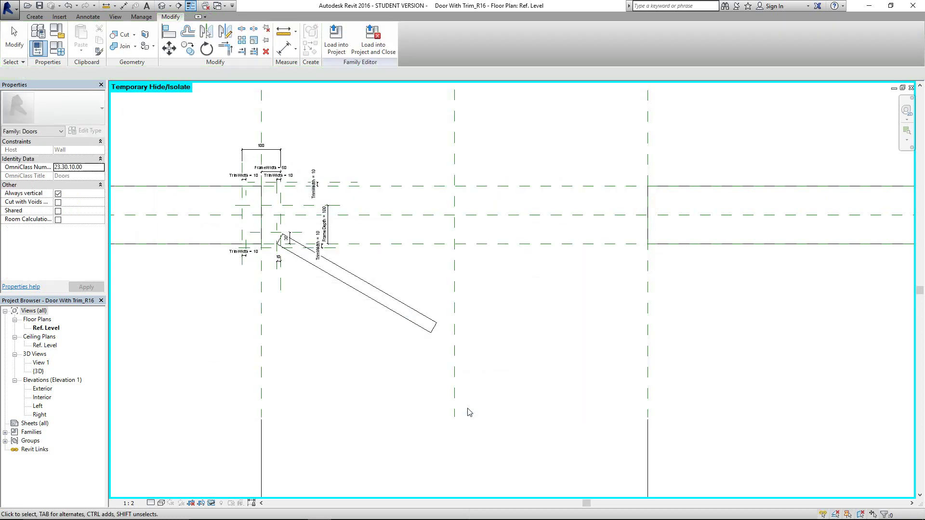
{"action": "left_click", "coordinate": [378, 304]}
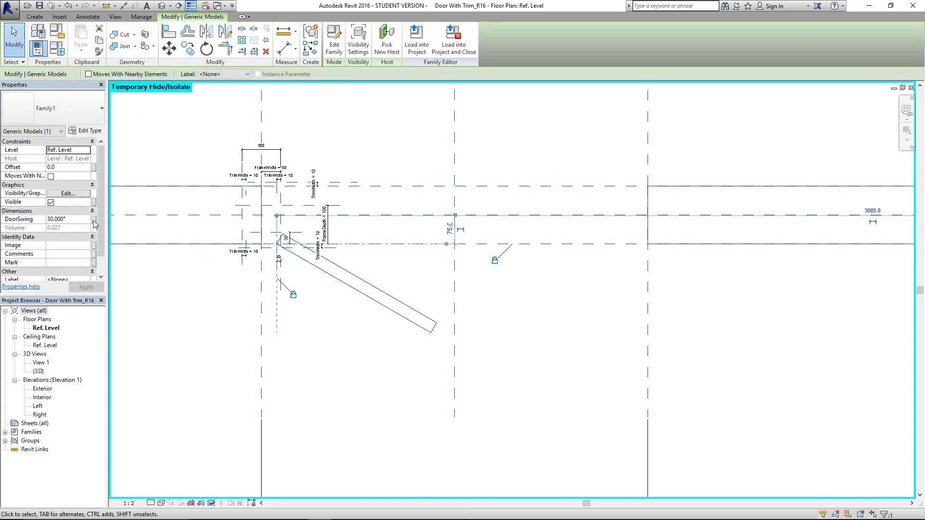
{"action": "left_click", "coordinate": [94, 220]}
{"action": "left_click", "coordinate": [194, 325]}
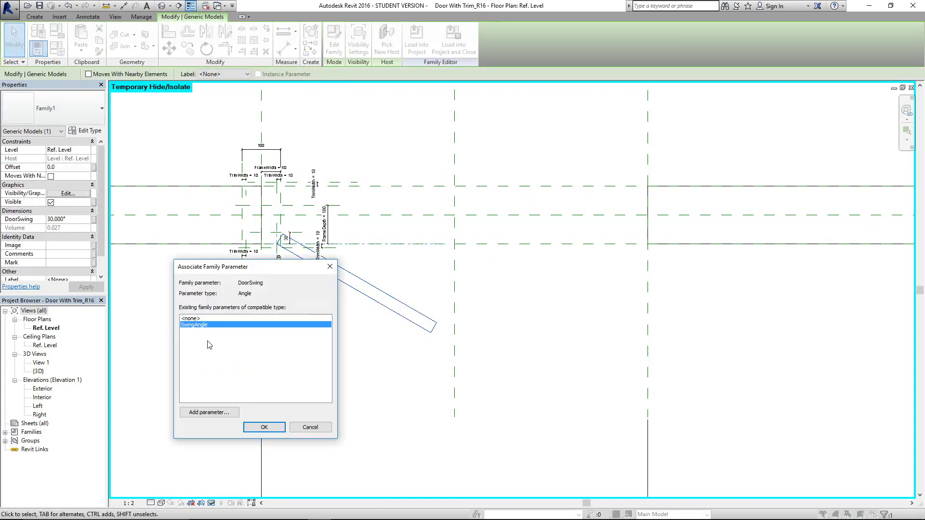
{"action": "left_click", "coordinate": [264, 427]}
{"action": "left_click", "coordinate": [330, 410]}
{"action": "middle_click_drag", "start_coordinate": [342, 385], "coordinate": [305, 363]}
{"action": "scroll", "coordinate": [272, 330], "scroll_direction": "up", "scroll_amount": 1}
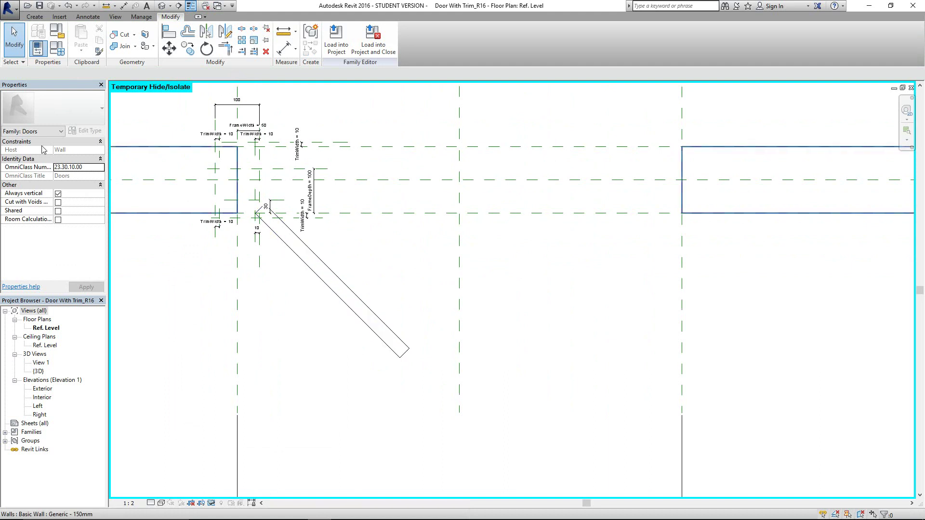
- Flex SwingAngle to 0° to close the door, then review the panel's type parameters
{"action": "left_click", "coordinate": [57, 48]}
{"action": "left_click", "coordinate": [299, 262]}
{"action": "left_click", "coordinate": [300, 262]}
{"action": "type", "text": "0"}
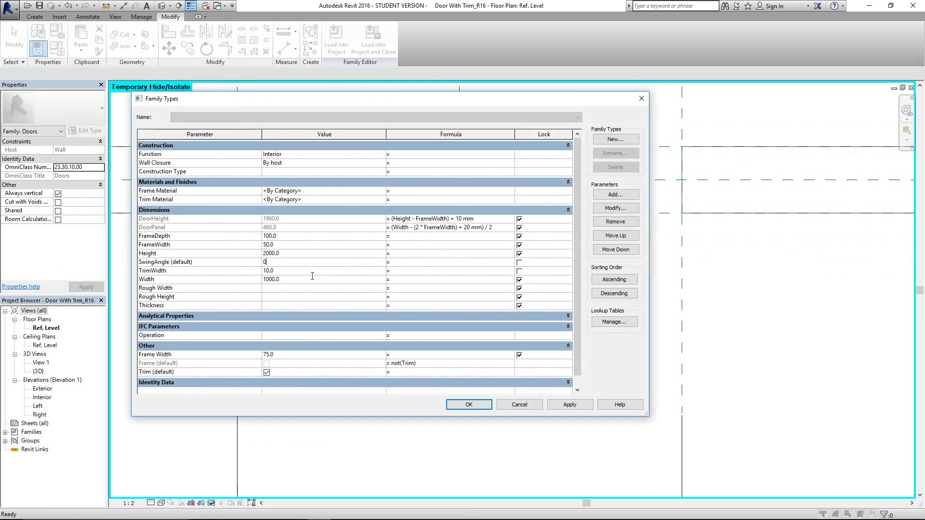
{"action": "left_click", "coordinate": [471, 404]}
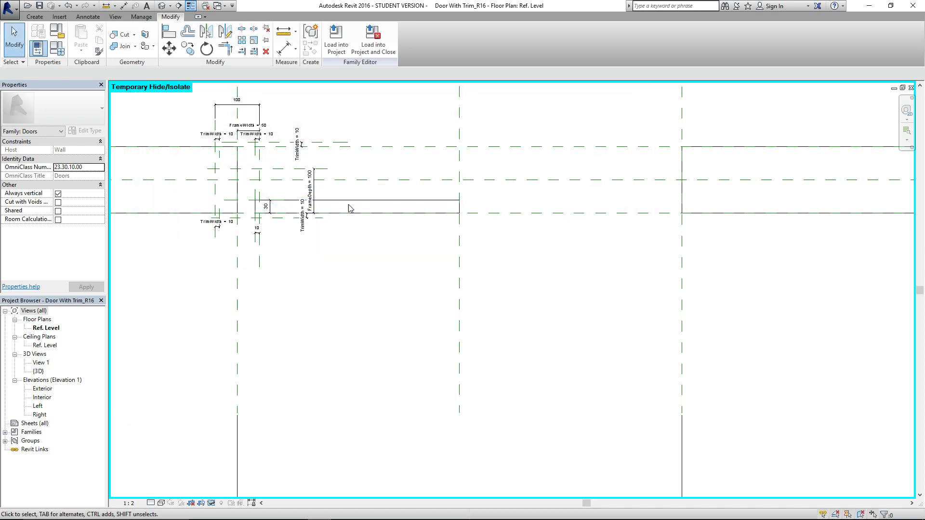
{"action": "left_click", "coordinate": [361, 202]}
{"action": "left_click", "coordinate": [84, 130]}
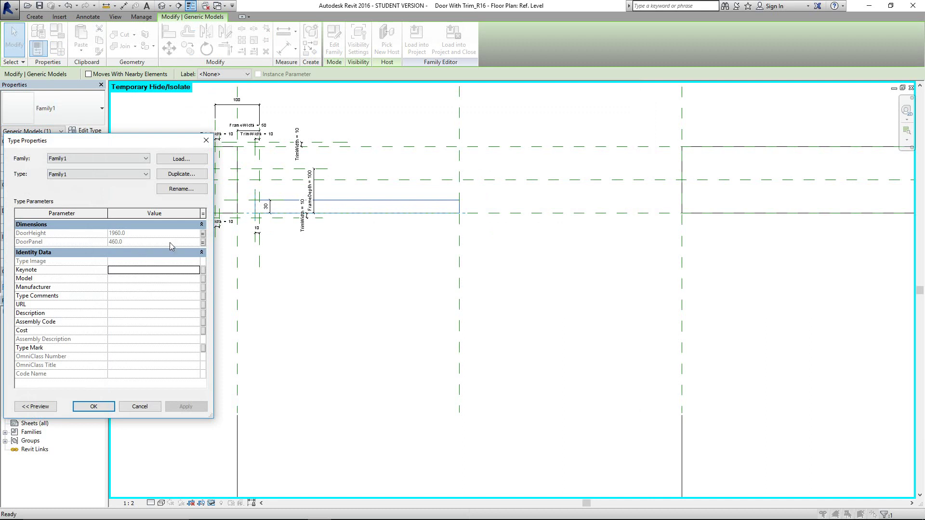
{"action": "left_click", "coordinate": [206, 140]}
- Set SwingAngle to 30° so the panel swings open again
{"action": "left_click", "coordinate": [57, 48]}
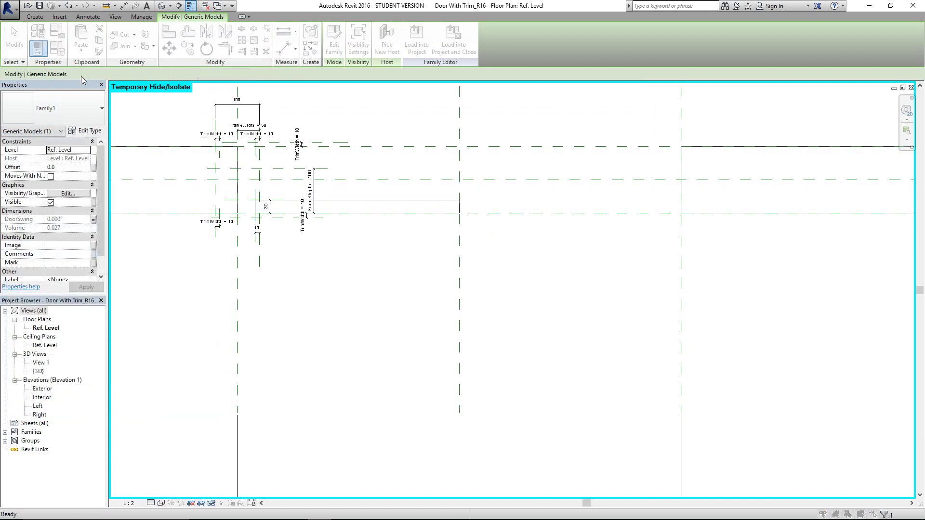
{"action": "left_click", "coordinate": [305, 261]}
{"action": "type", "text": "30"}
{"action": "left_click", "coordinate": [468, 404]}
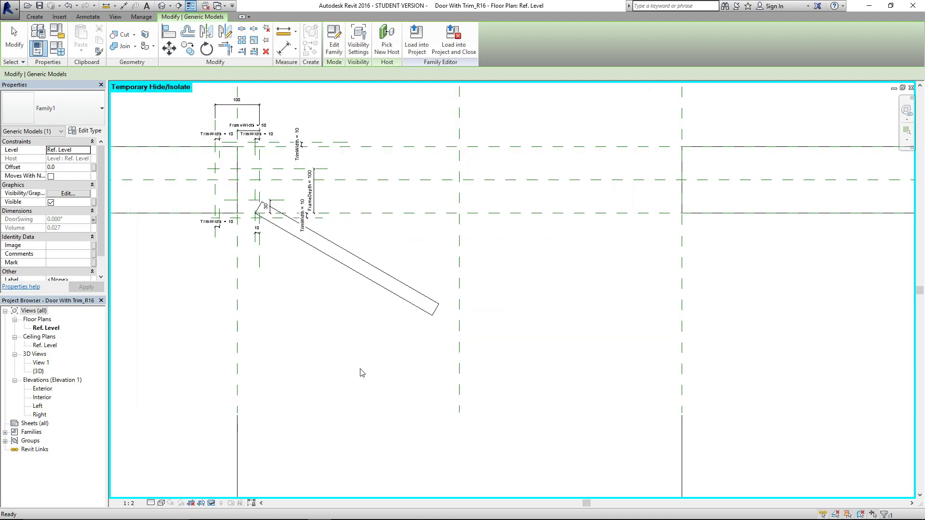
{"action": "left_click", "coordinate": [361, 371]}
{"action": "scroll", "coordinate": [308, 337], "scroll_direction": "down", "scroll_amount": 2}
{"action": "middle_click_drag", "start_coordinate": [297, 326], "coordinate": [270, 296]}
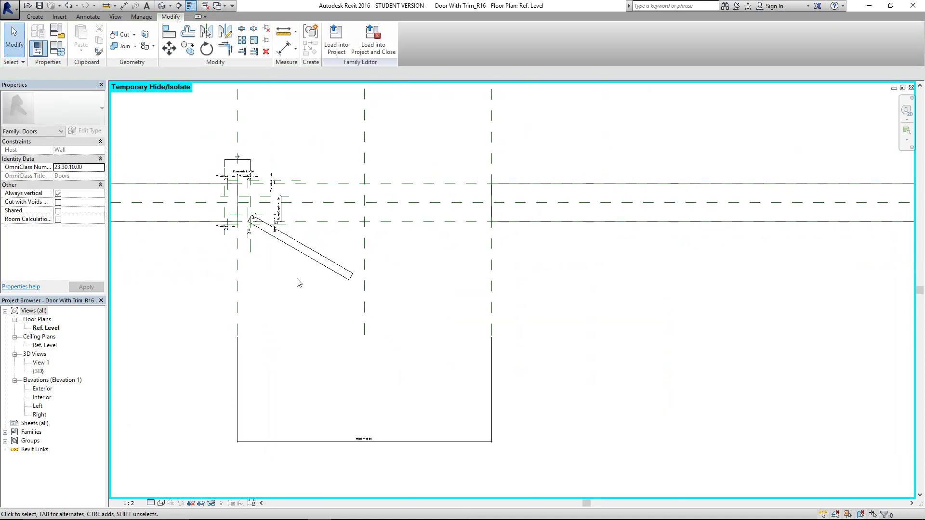
- Reset Temporary Hide/Isolate so the frame and trim sweep reappear, then centre on the door trim
{"action": "scroll", "coordinate": [447, 255], "scroll_direction": "up", "scroll_amount": 2}
{"action": "middle_click_drag", "start_coordinate": [264, 399], "coordinate": [280, 443]}
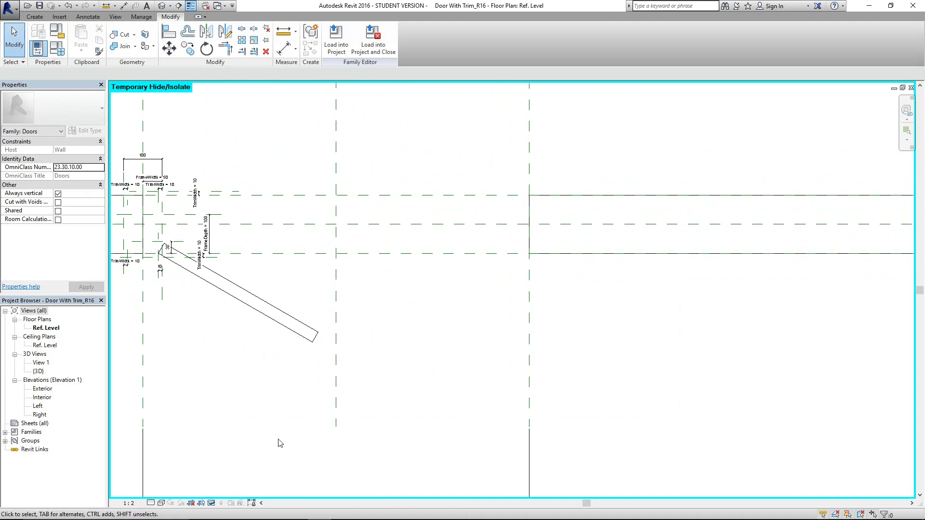
{"action": "left_click", "coordinate": [212, 503]}
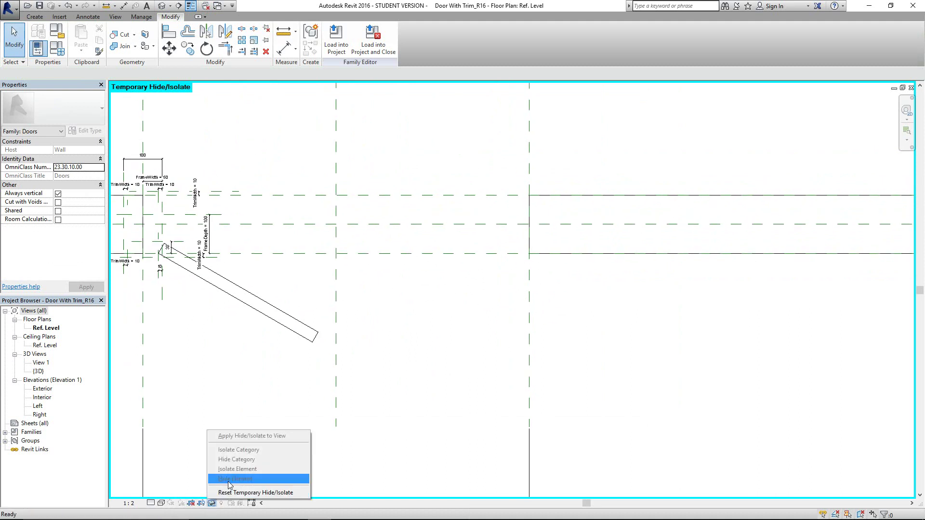
{"action": "left_click", "coordinate": [229, 492]}
{"action": "scroll", "coordinate": [499, 274], "scroll_direction": "up", "scroll_amount": 2}
{"action": "middle_click_drag", "start_coordinate": [499, 274], "coordinate": [366, 330]}
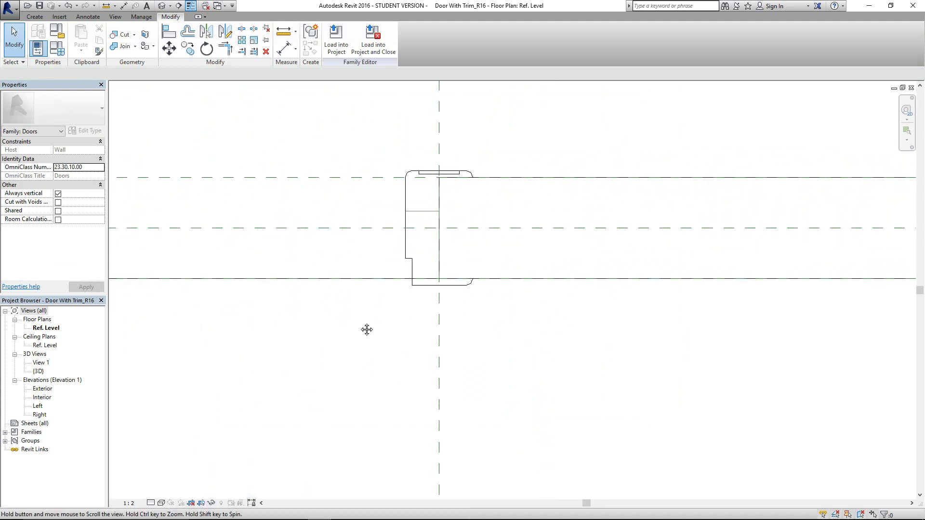
{"action": "middle_click_drag", "start_coordinate": [309, 331], "coordinate": [357, 299]}
{"action": "scroll", "coordinate": [439, 253], "scroll_direction": "up", "scroll_amount": 2}
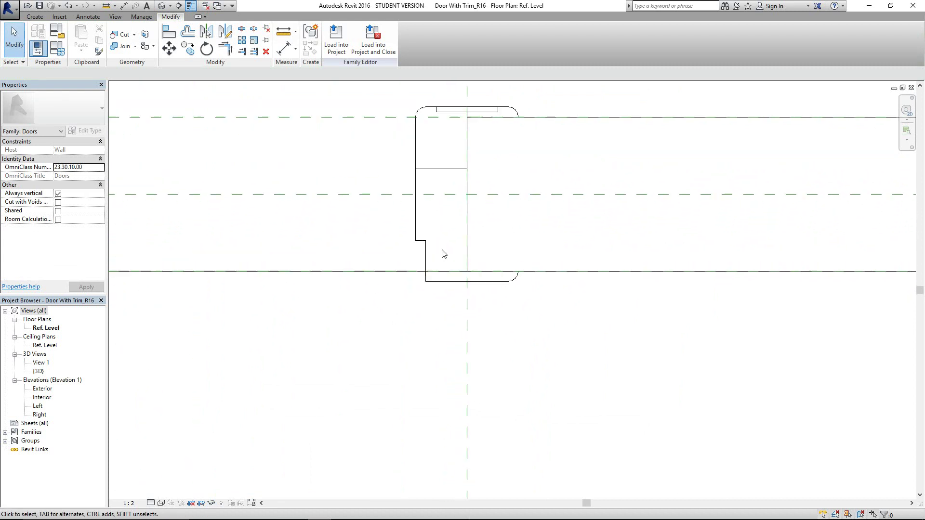
{"action": "scroll", "coordinate": [430, 211], "scroll_direction": "up", "scroll_amount": 2}
{"action": "scroll", "coordinate": [421, 200], "scroll_direction": "down", "scroll_amount": 2}
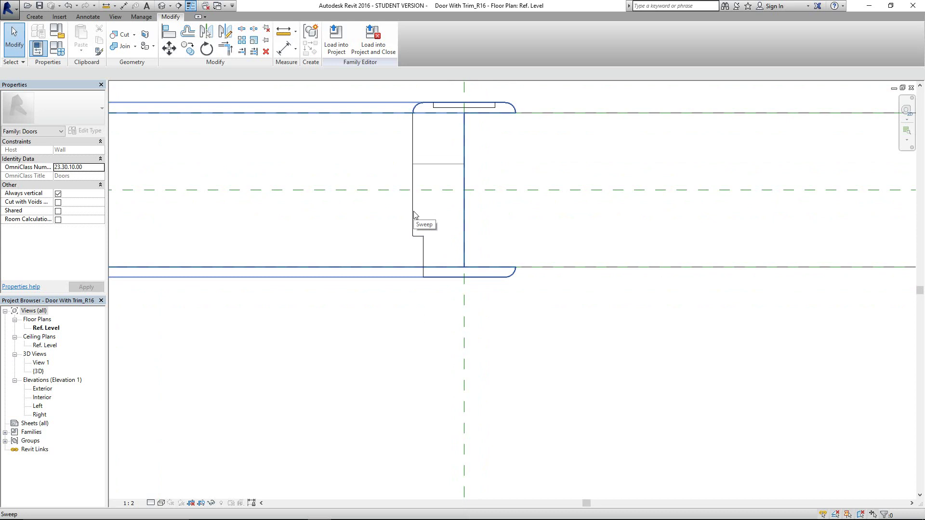
- Draw two vertical reference planes beside the door frame with RP
{"action": "key", "text": "r"}
{"action": "key", "text": "p"}
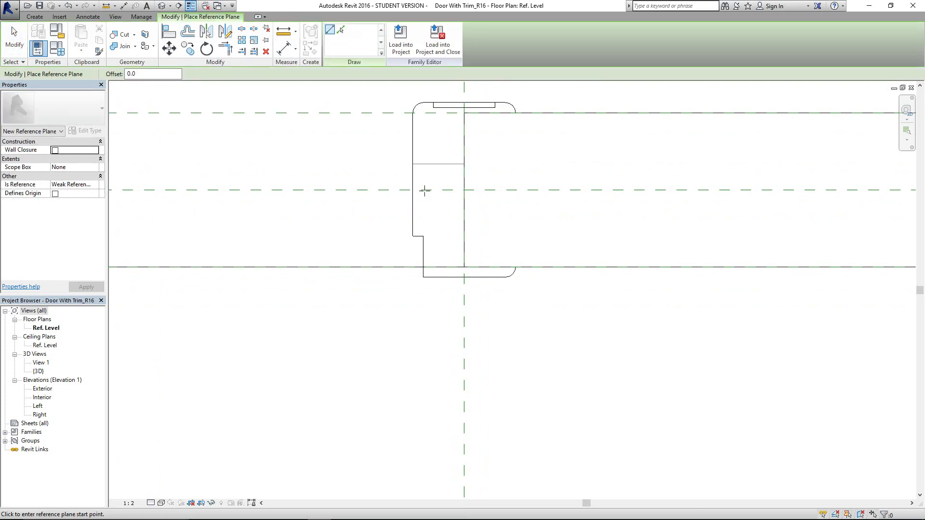
{"action": "left_click", "coordinate": [427, 178]}
{"action": "left_click", "coordinate": [426, 356]}
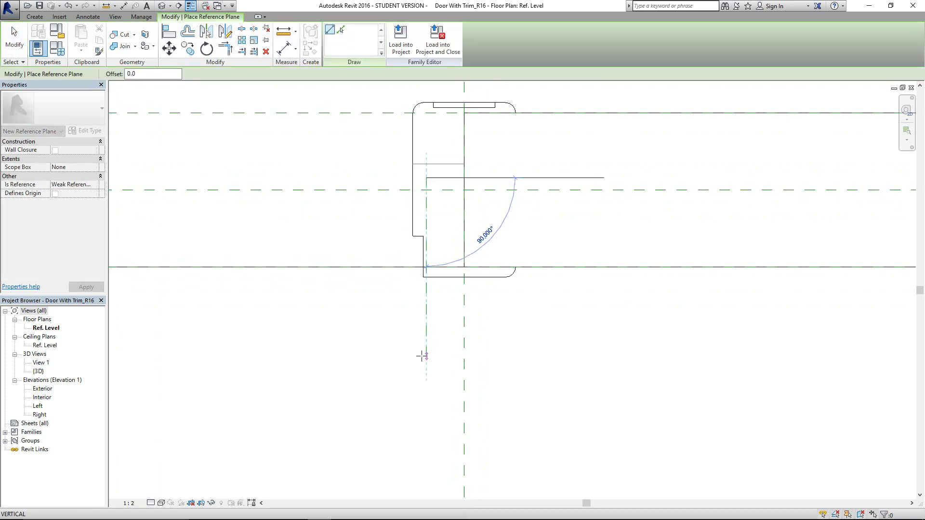
{"action": "scroll", "coordinate": [392, 169], "scroll_direction": "up", "scroll_amount": 2}
{"action": "left_click", "coordinate": [402, 170]}
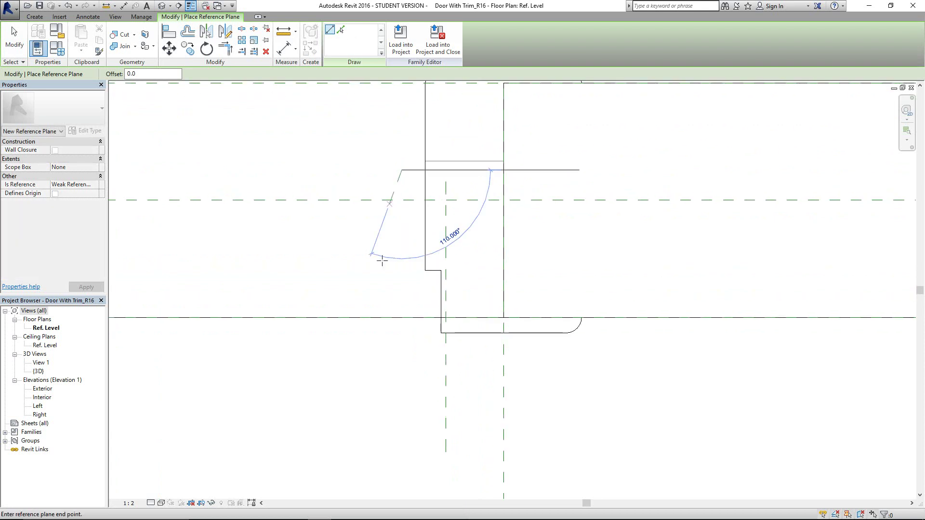
{"action": "left_click", "coordinate": [402, 401]}
{"action": "key", "text": "Escape"}
{"action": "key", "text": "Escape"}
{"action": "scroll", "coordinate": [374, 291], "scroll_direction": "down", "scroll_amount": 2}
{"action": "scroll", "coordinate": [442, 168], "scroll_direction": "up", "scroll_amount": 1}
- Dimension the centre plane to the frame's outer plane and label it FrameWidth
{"action": "key", "text": "d"}
{"action": "key", "text": "i"}
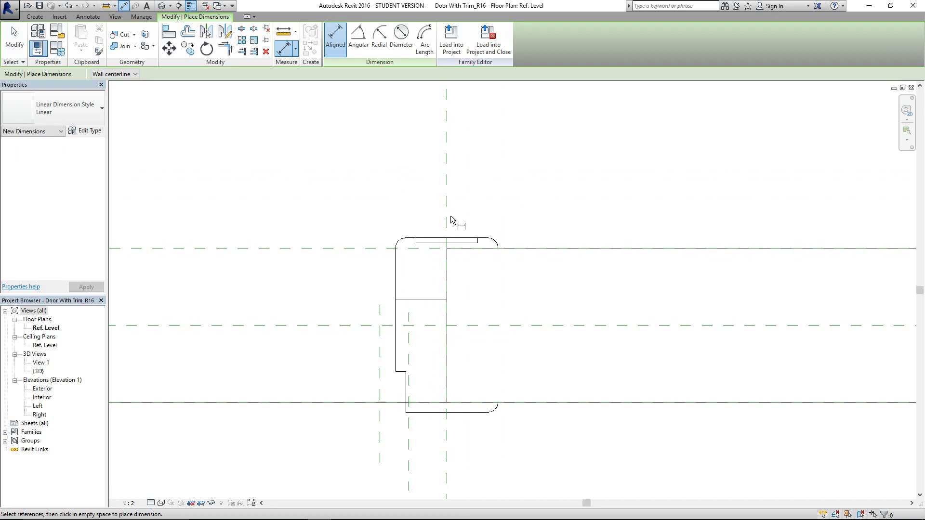
{"action": "left_click", "coordinate": [447, 218]}
{"action": "left_click", "coordinate": [380, 346]}
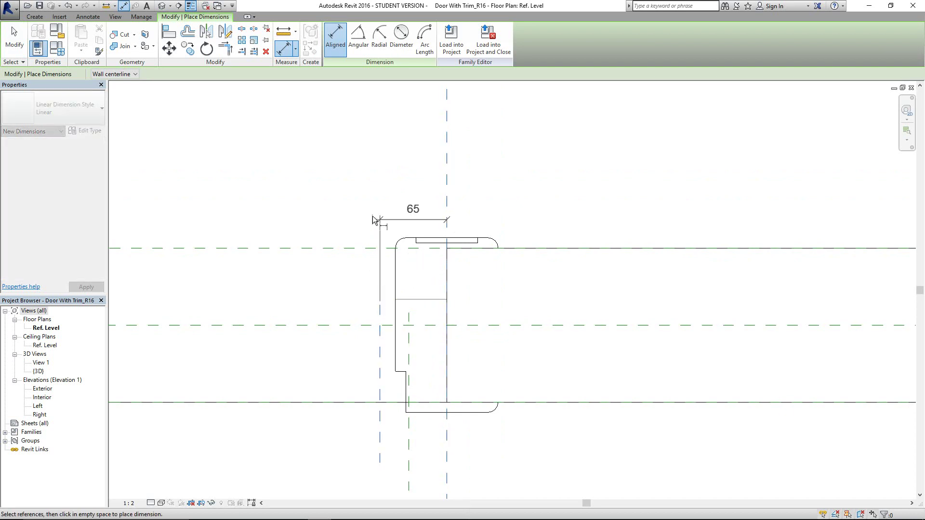
{"action": "left_click", "coordinate": [388, 208]}
{"action": "key", "text": "Escape"}
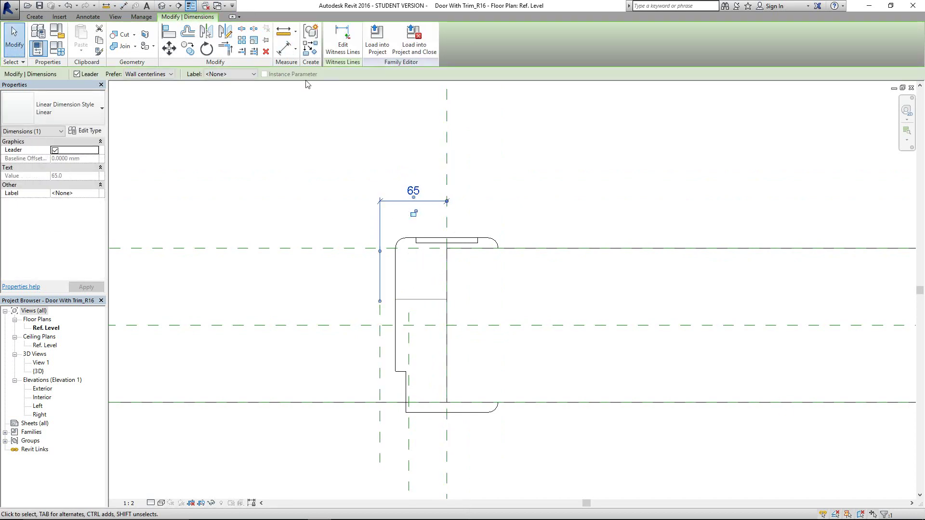
{"action": "left_click", "coordinate": [246, 75]}
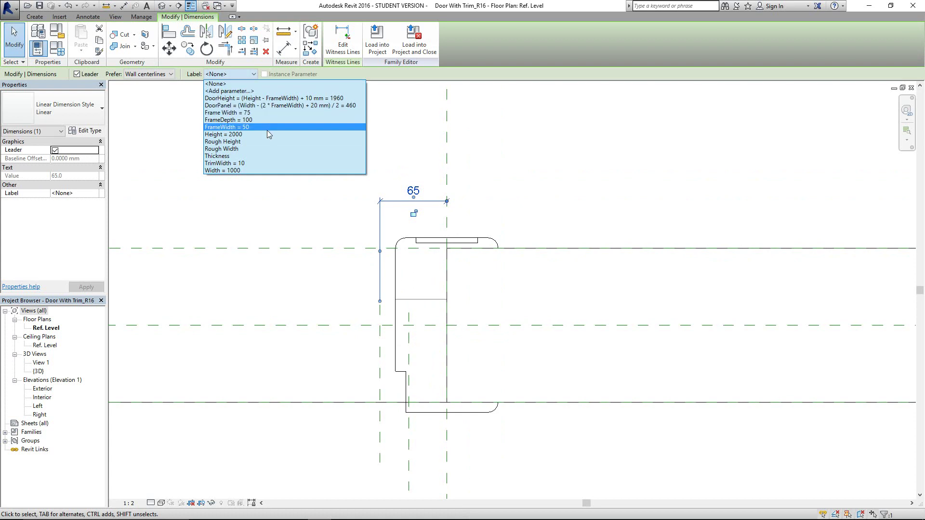
{"action": "left_click", "coordinate": [251, 127]}
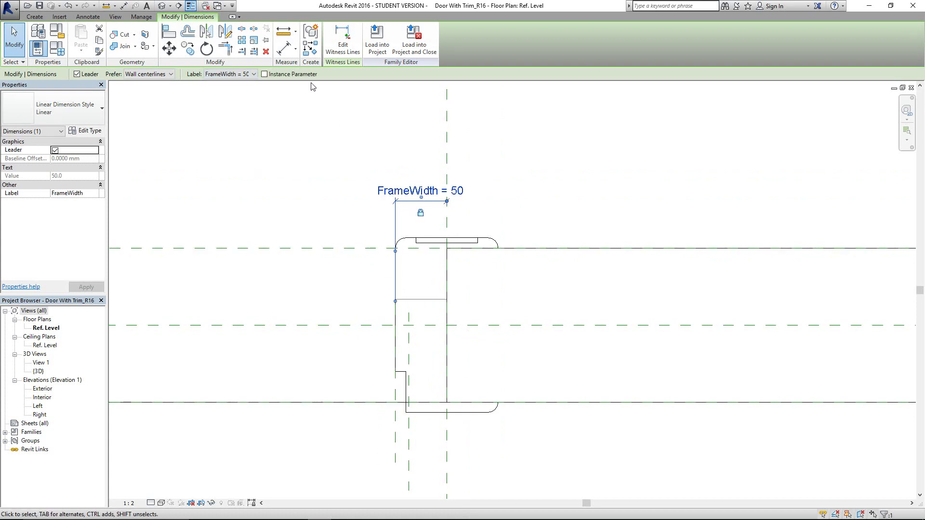
- Dimension the outer plane to the new plane and set the offset to 10
{"action": "left_click", "coordinate": [283, 48]}
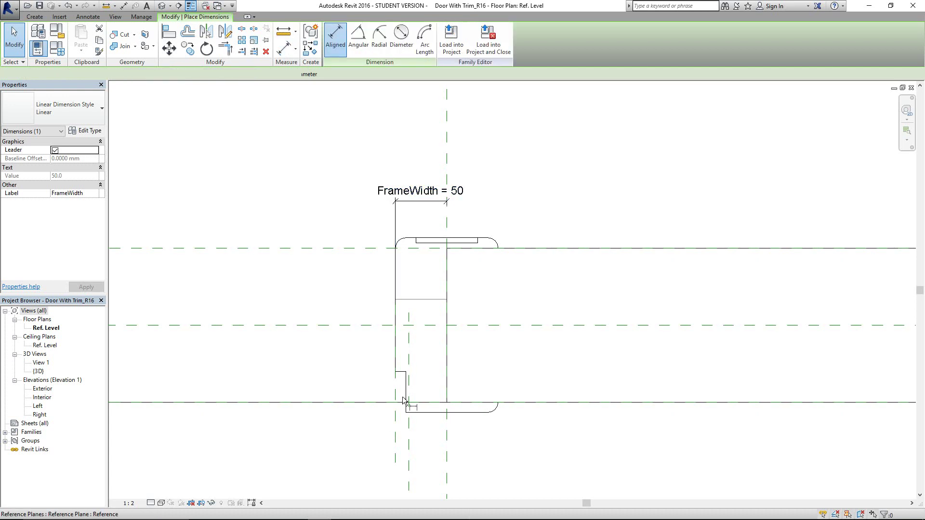
{"action": "left_click", "coordinate": [395, 448]}
{"action": "left_click", "coordinate": [409, 450]}
{"action": "left_click", "coordinate": [499, 466]}
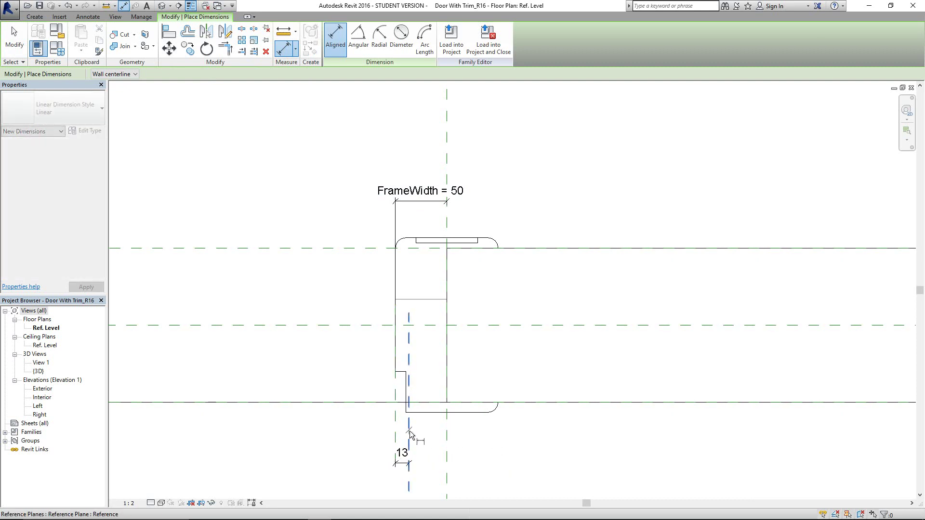
{"action": "key", "text": "Escape"}
{"action": "left_click", "coordinate": [408, 434]}
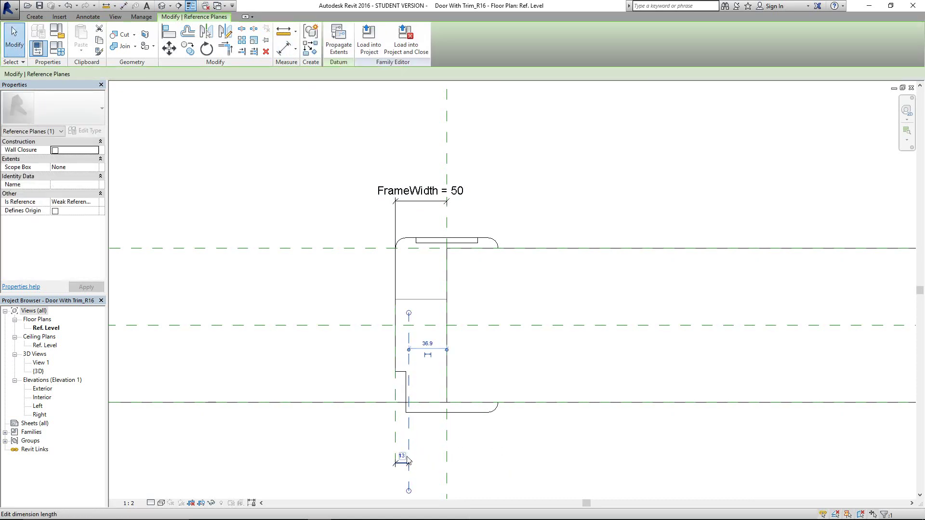
{"action": "left_click", "coordinate": [403, 453]}
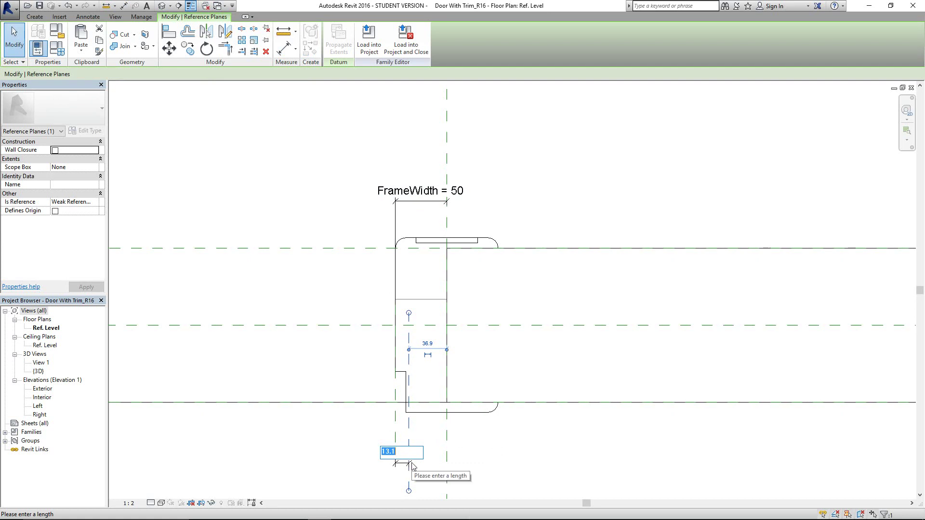
{"action": "type", "text": "10"}
{"action": "key", "text": "Return"}
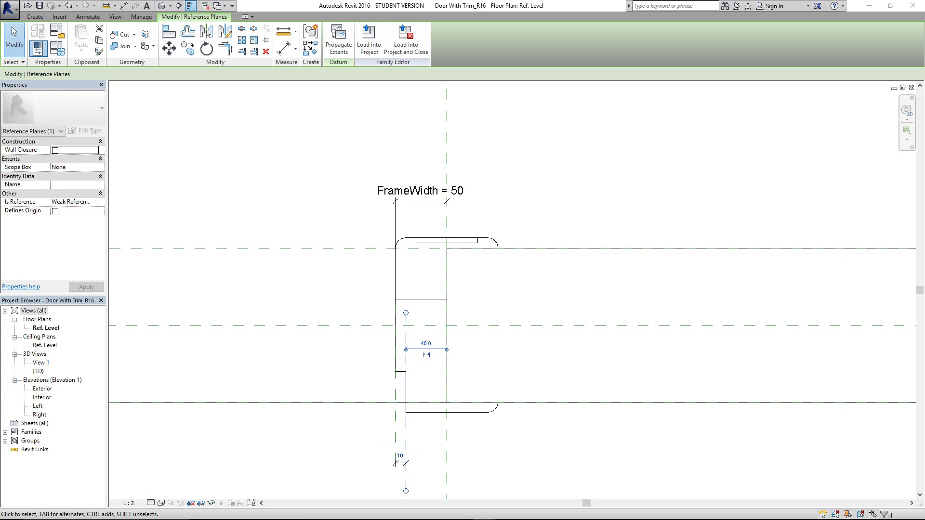
- Temporarily hide the opening cut and the sweep behind it
{"action": "middle_click_drag", "start_coordinate": [386, 427], "coordinate": [535, 384]}
{"action": "scroll", "coordinate": [436, 384], "scroll_direction": "down", "scroll_amount": 2}
{"action": "middle_click_drag", "start_coordinate": [435, 384], "coordinate": [572, 377]}
{"action": "scroll", "coordinate": [573, 375], "scroll_direction": "up", "scroll_amount": 3}
{"action": "left_click", "coordinate": [576, 365]}
{"action": "scroll", "coordinate": [581, 337], "scroll_direction": "up", "scroll_amount": 2}
{"action": "left_click", "coordinate": [539, 306]}
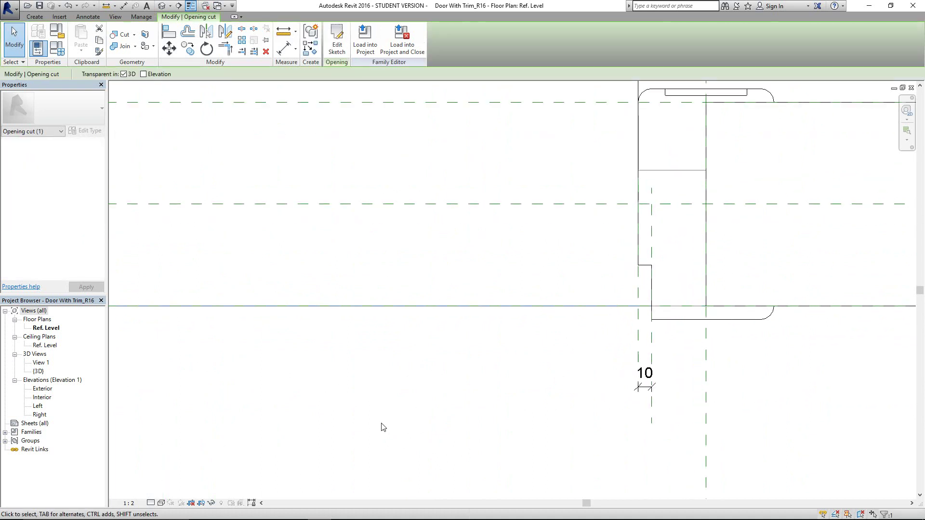
{"action": "left_click", "coordinate": [211, 503]}
{"action": "left_click", "coordinate": [232, 478]}
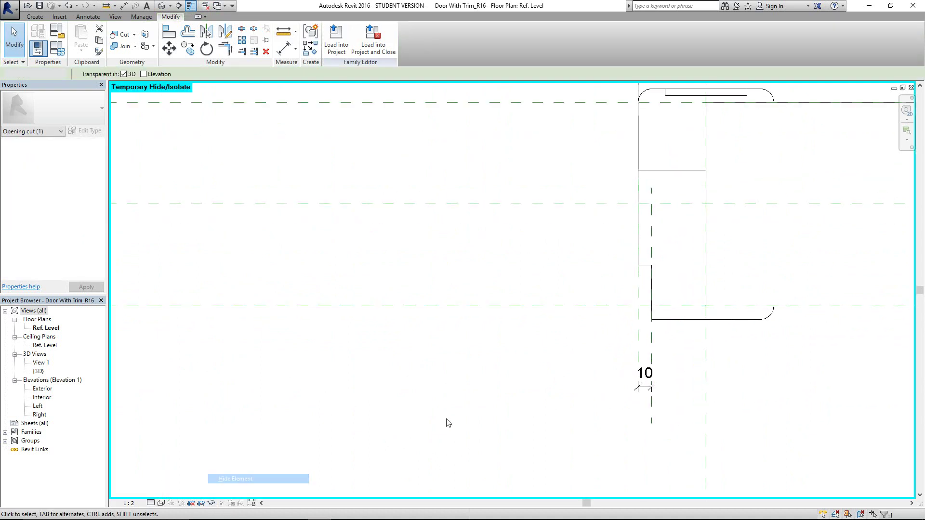
{"action": "left_click", "coordinate": [674, 324]}
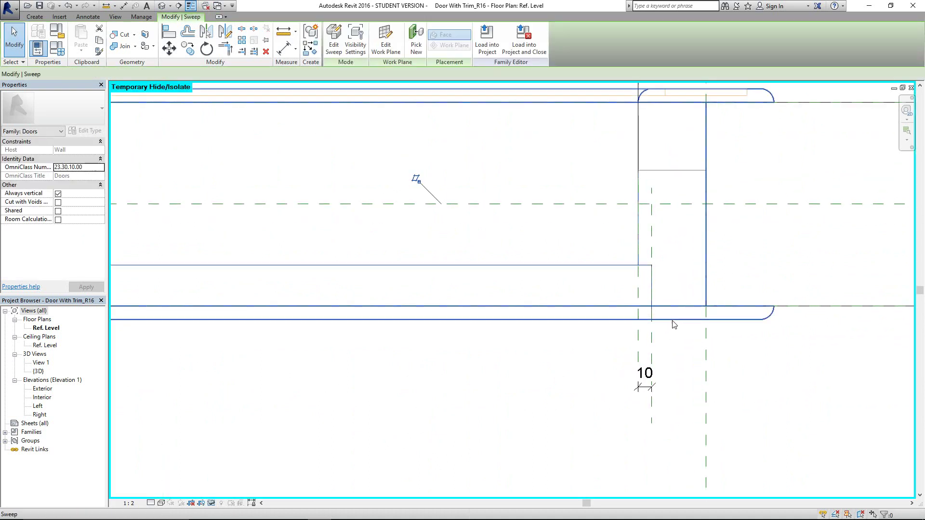
{"action": "left_click", "coordinate": [211, 503]}
{"action": "left_click", "coordinate": [235, 479]}
- Temporarily hide the frame's joined solid geometry and the remaining trim sweep
{"action": "scroll", "coordinate": [549, 354], "scroll_direction": "down", "scroll_amount": 2}
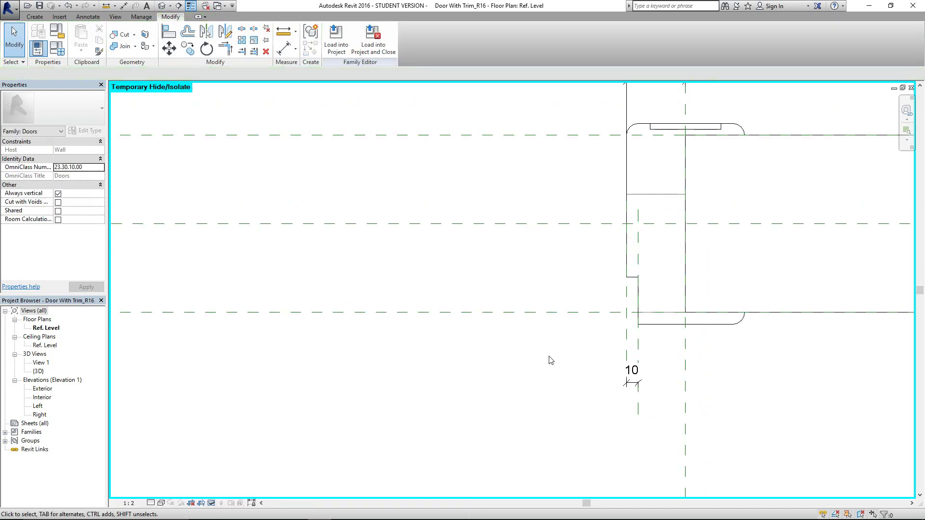
{"action": "left_click", "coordinate": [642, 336]}
{"action": "left_click", "coordinate": [211, 503]}
{"action": "left_click", "coordinate": [231, 482]}
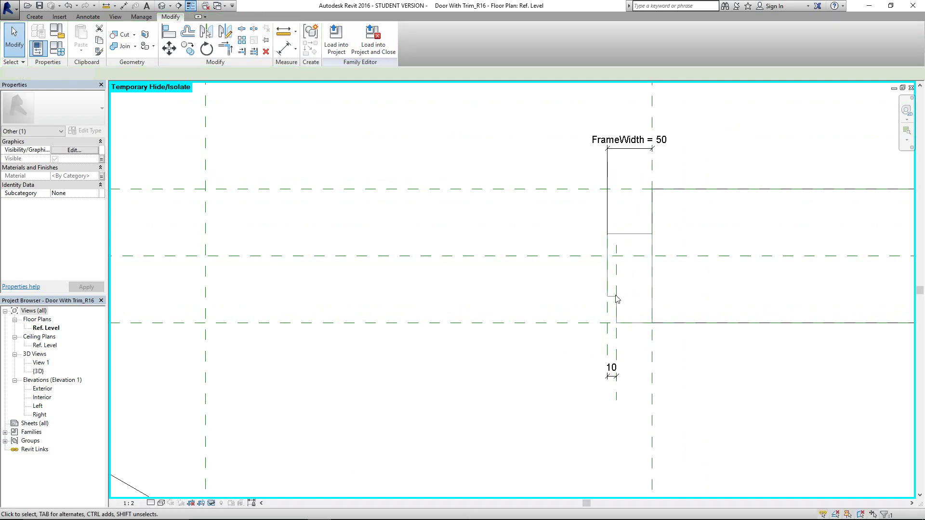
{"action": "left_click", "coordinate": [627, 231]}
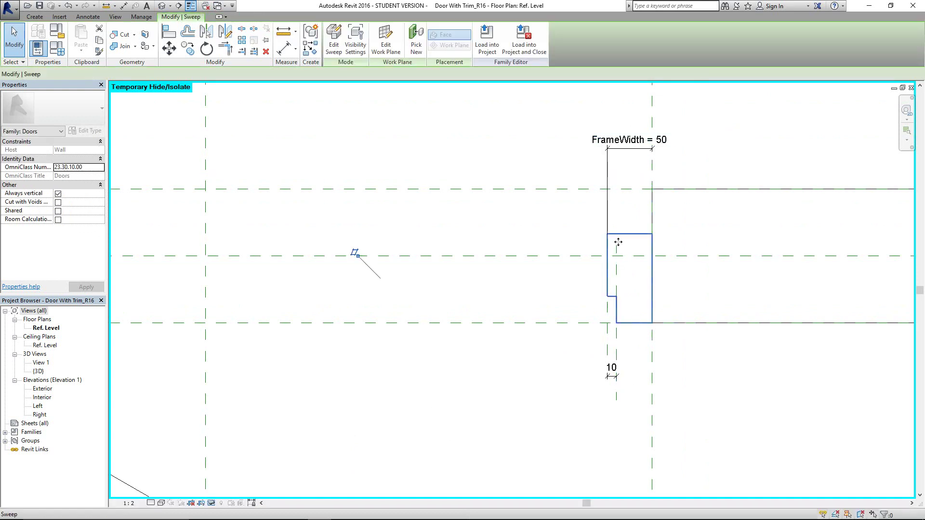
{"action": "left_click", "coordinate": [211, 503]}
{"action": "left_click", "coordinate": [231, 477]}
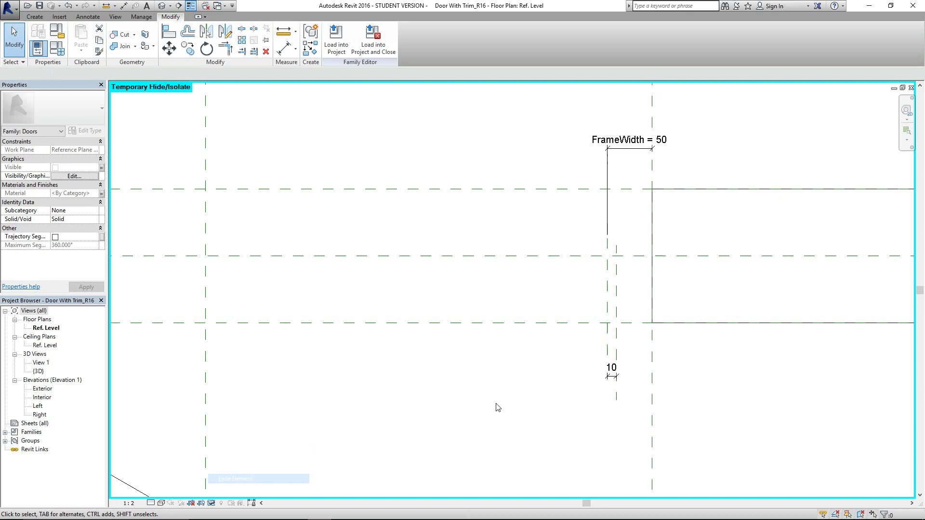
{"action": "scroll", "coordinate": [496, 402], "scroll_direction": "down", "scroll_amount": 2}
{"action": "middle_click_drag", "start_coordinate": [496, 400], "coordinate": [605, 383]}
{"action": "scroll", "coordinate": [188, 349], "scroll_direction": "down", "scroll_amount": 1}
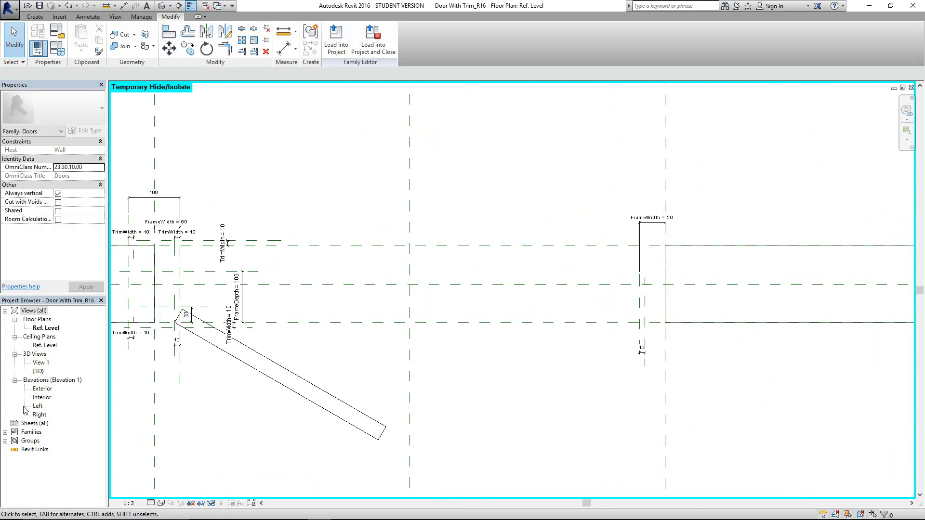
- Drag Family1 from Generic Models in the Project Browser and place it below the right frame
{"action": "left_click", "coordinate": [6, 440]}
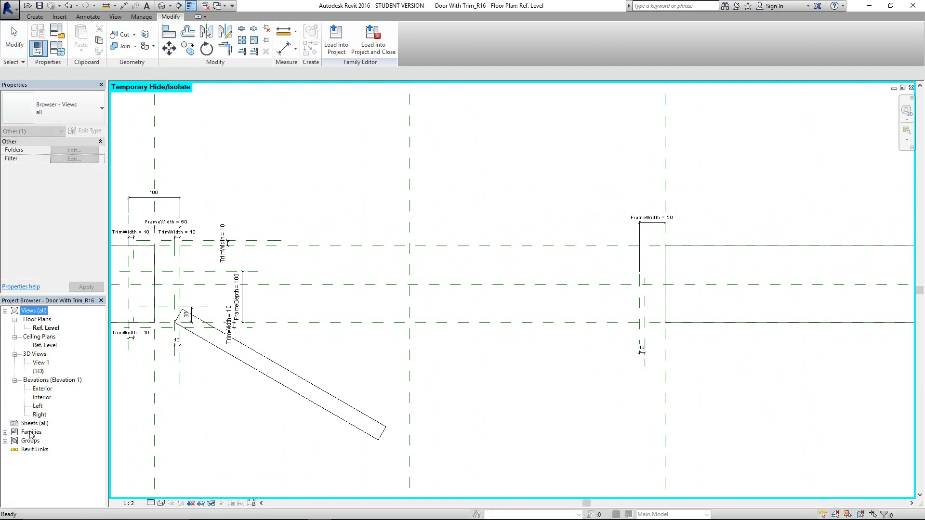
{"action": "left_click", "coordinate": [4, 432]}
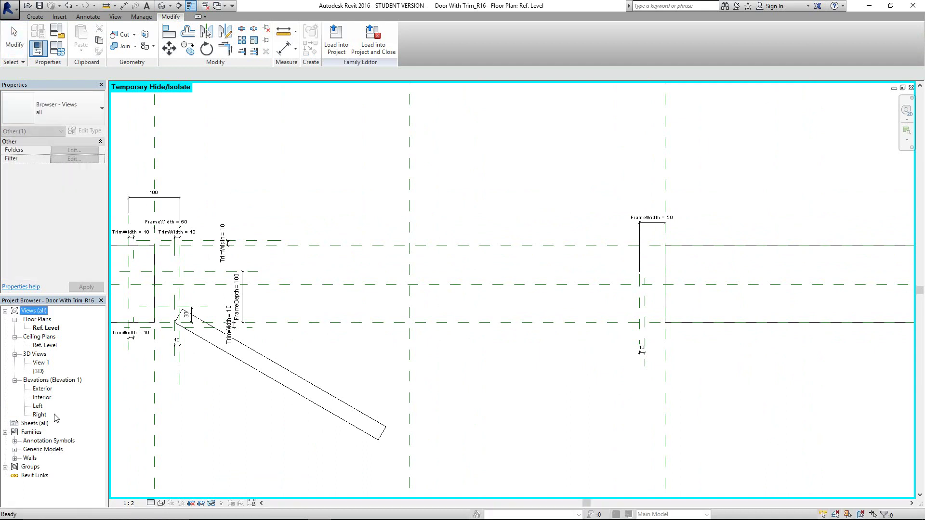
{"action": "left_click", "coordinate": [15, 449]}
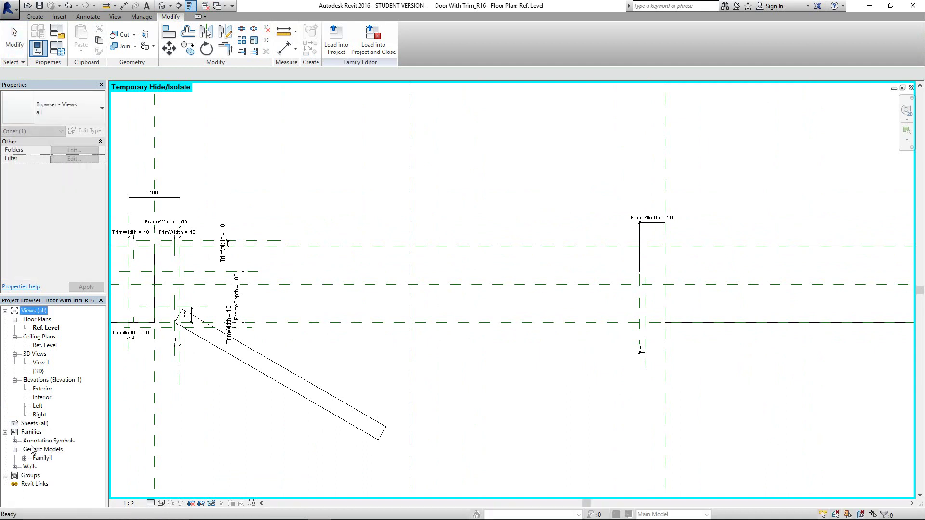
{"action": "left_click", "coordinate": [24, 459]}
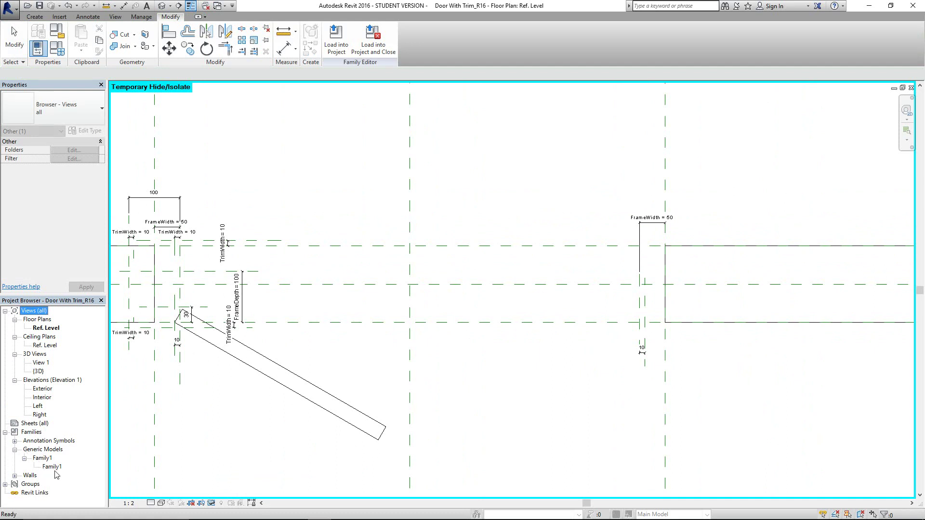
{"action": "left_click_drag", "start_coordinate": [52, 466], "coordinate": [168, 445]}
{"action": "left_click_drag", "start_coordinate": [517, 392], "coordinate": [505, 244]}
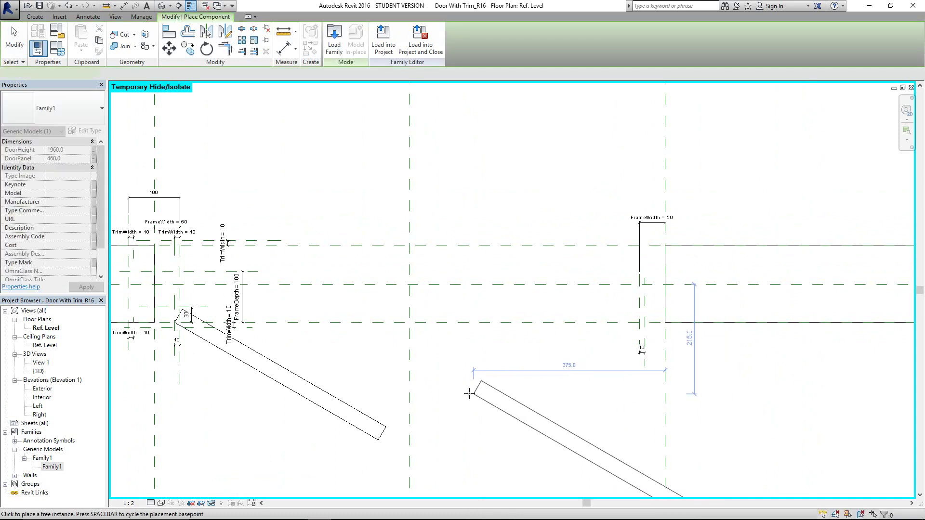
{"action": "scroll", "coordinate": [387, 278], "scroll_direction": "down", "scroll_amount": 2}
{"action": "left_click", "coordinate": [388, 278]}
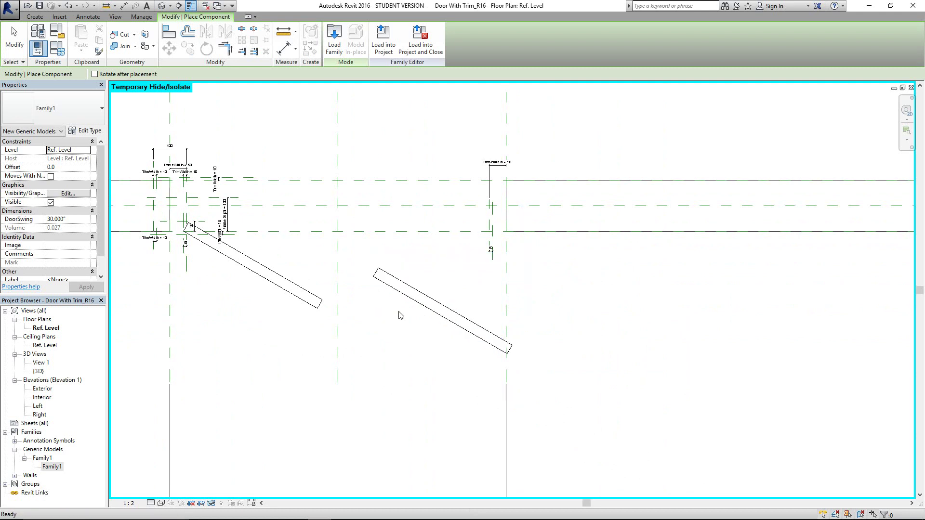
{"action": "key", "text": "Escape"}
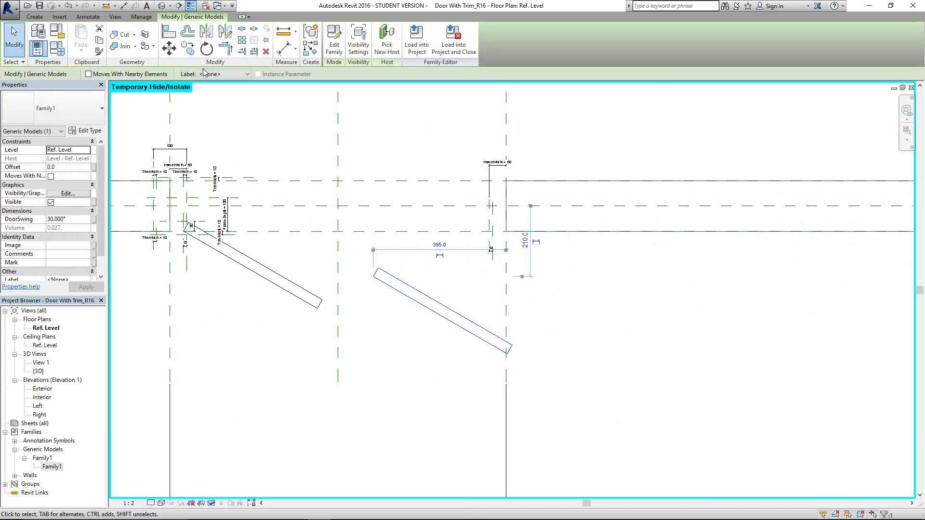
- Mirror the placed door panel and delete the original right panel
{"action": "left_click", "coordinate": [207, 33]}
{"action": "left_click", "coordinate": [378, 288]}
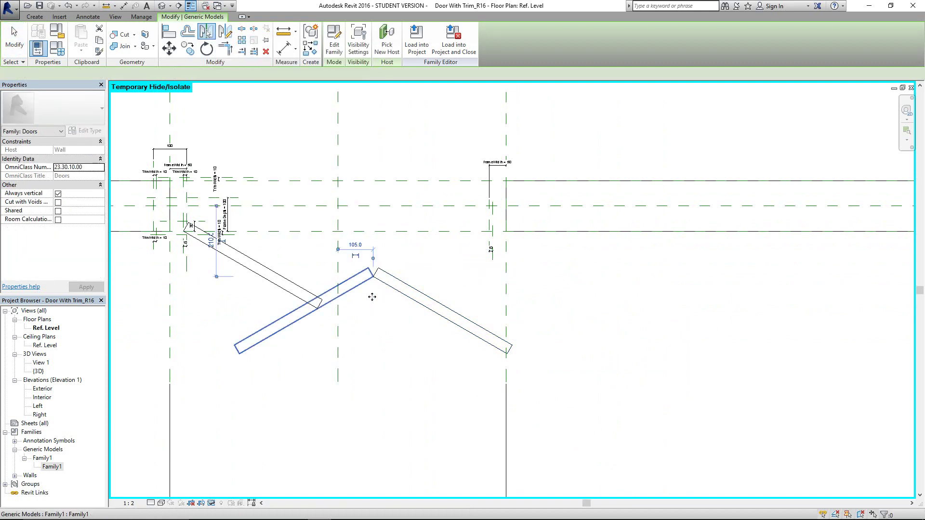
{"action": "left_click", "coordinate": [390, 332]}
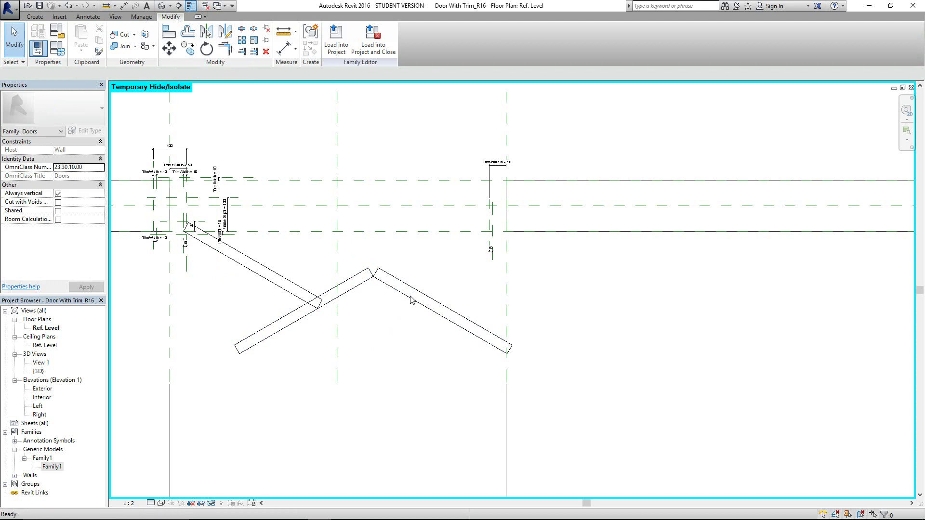
{"action": "left_click", "coordinate": [389, 279]}
{"action": "key", "text": "Delete"}
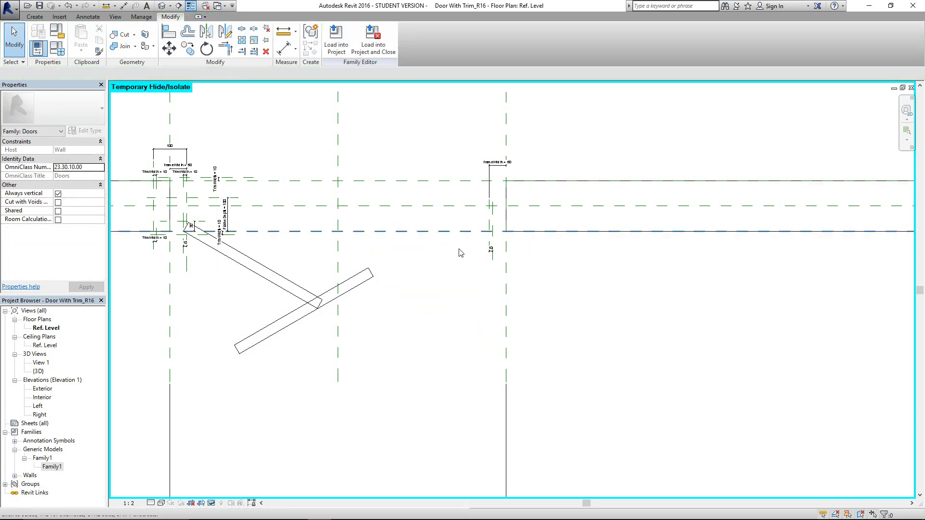
- Move the mirrored door panel up toward the right-hand jamb
{"action": "scroll", "coordinate": [460, 255], "scroll_direction": "up", "scroll_amount": 4}
{"action": "left_click", "coordinate": [263, 304]}
{"action": "left_click_drag", "start_coordinate": [264, 305], "coordinate": [465, 264]}
{"action": "left_click", "coordinate": [471, 305]}
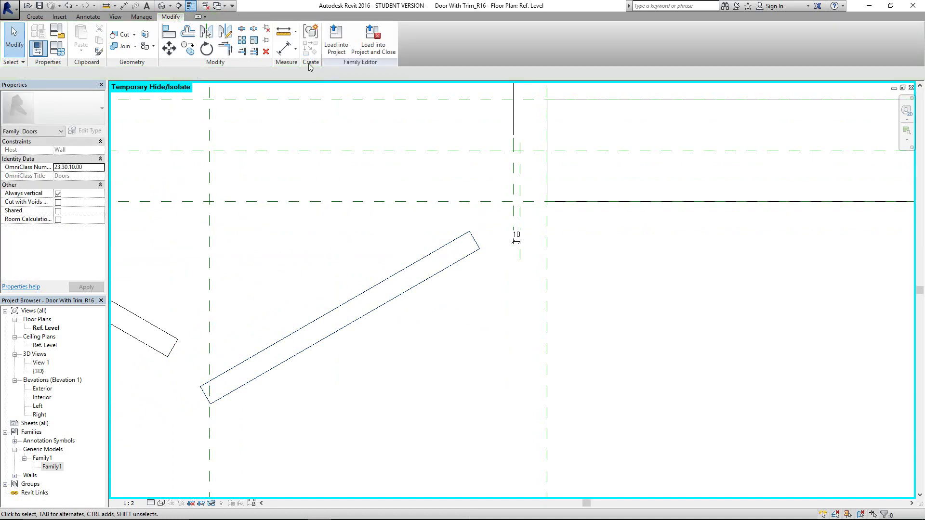
- Align the right panel's reference line to the horizontal plane and its end corner to the jamb line
{"action": "left_click", "coordinate": [168, 32]}
{"action": "scroll", "coordinate": [486, 208], "scroll_direction": "up", "scroll_amount": 2}
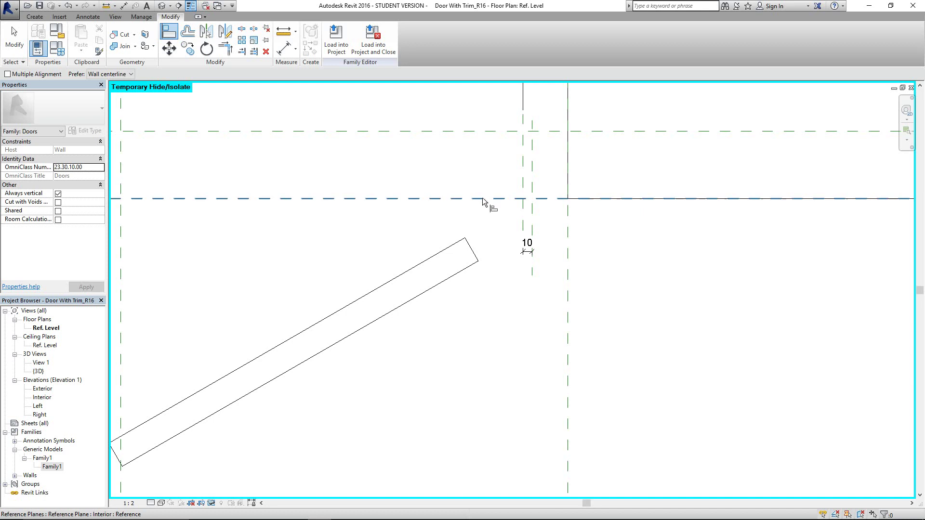
{"action": "left_click", "coordinate": [483, 199]}
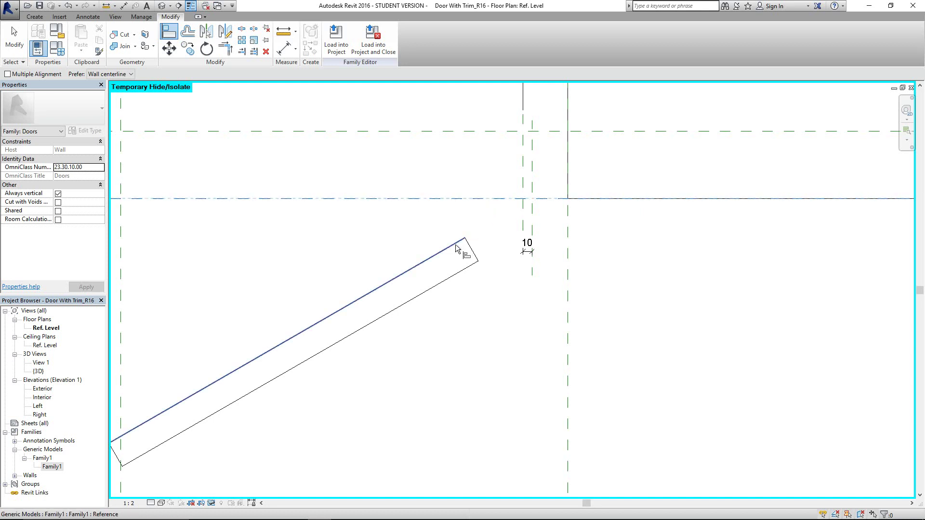
{"action": "scroll", "coordinate": [477, 258], "scroll_direction": "down", "scroll_amount": 3}
{"action": "left_click", "coordinate": [438, 260]}
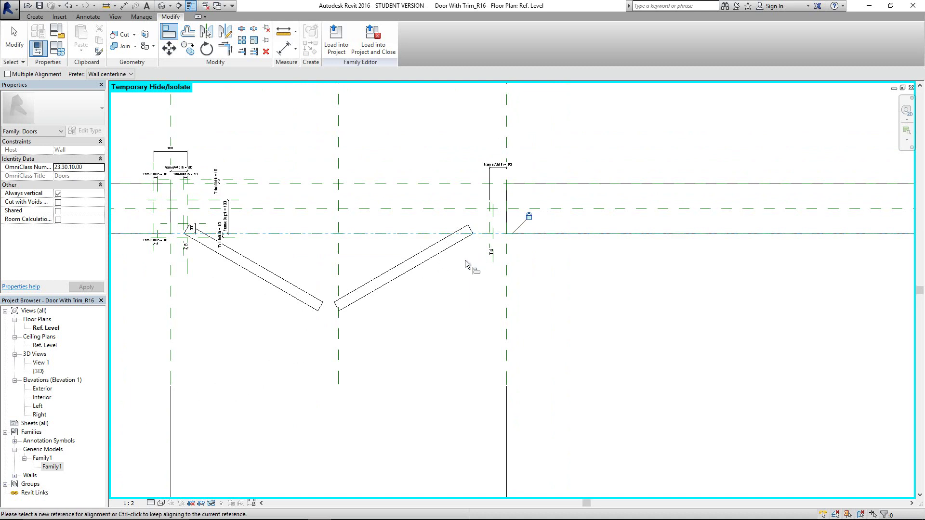
{"action": "scroll", "coordinate": [465, 264], "scroll_direction": "up", "scroll_amount": 2}
{"action": "mouse_move", "coordinate": [465, 264]}
{"action": "middle_mouse_down"}
{"action": "mouse_move", "coordinate": [620, 272]}
{"action": "mouse_move", "coordinate": [491, 294]}
{"action": "mouse_move", "coordinate": [457, 278]}
{"action": "middle_mouse_up"}
{"action": "scroll", "coordinate": [532, 233], "scroll_direction": "up", "scroll_amount": 4}
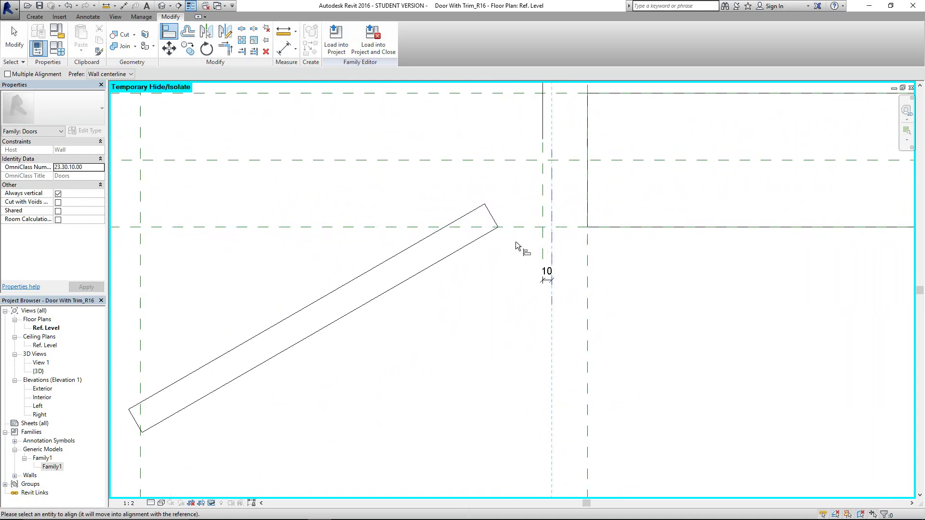
{"action": "left_click", "coordinate": [494, 223]}
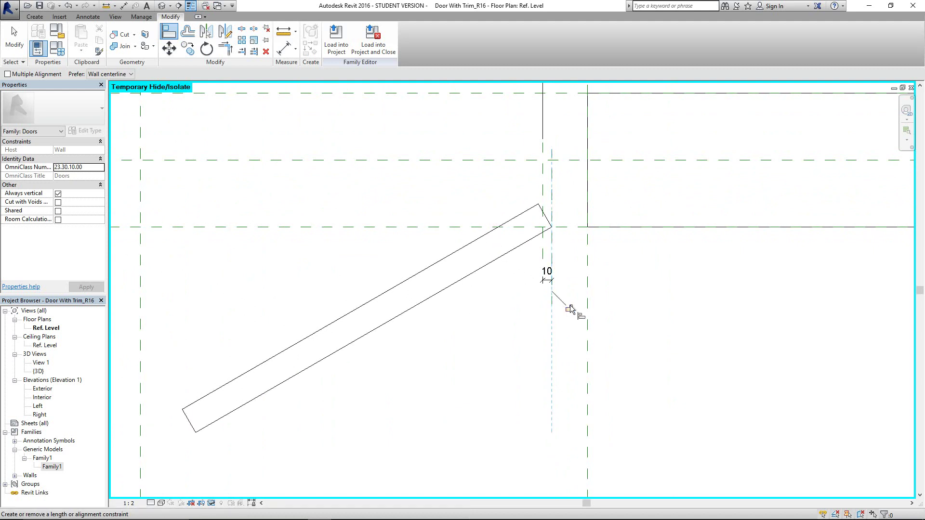
- Set the SwingAngle default to 0 in Family Types
{"action": "scroll", "coordinate": [508, 312], "scroll_direction": "down", "scroll_amount": 5}
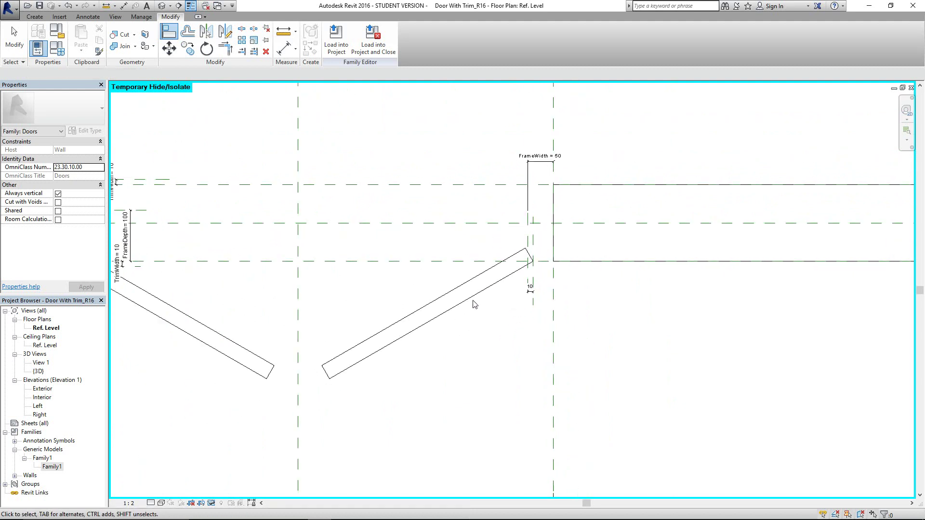
{"action": "key", "text": "Escape"}
{"action": "key", "text": "Escape"}
{"action": "left_click", "coordinate": [63, 53]}
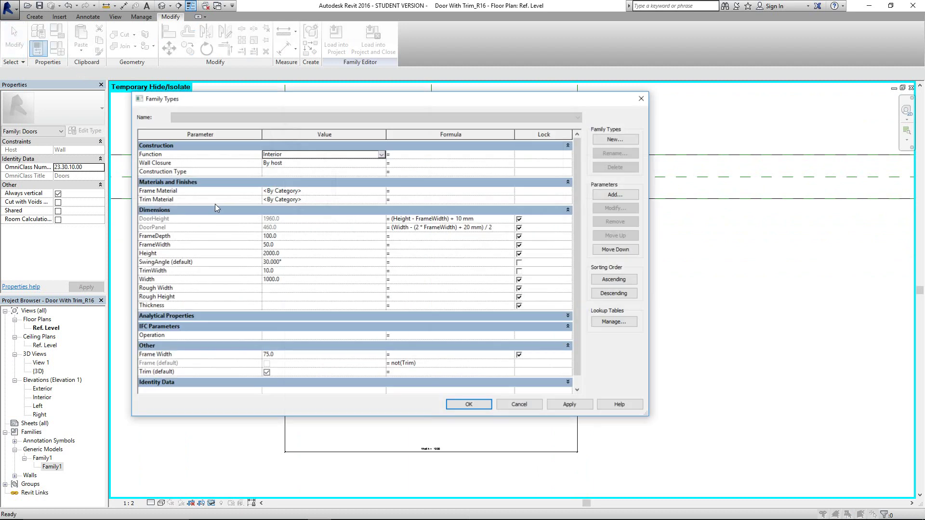
{"action": "left_click", "coordinate": [295, 263]}
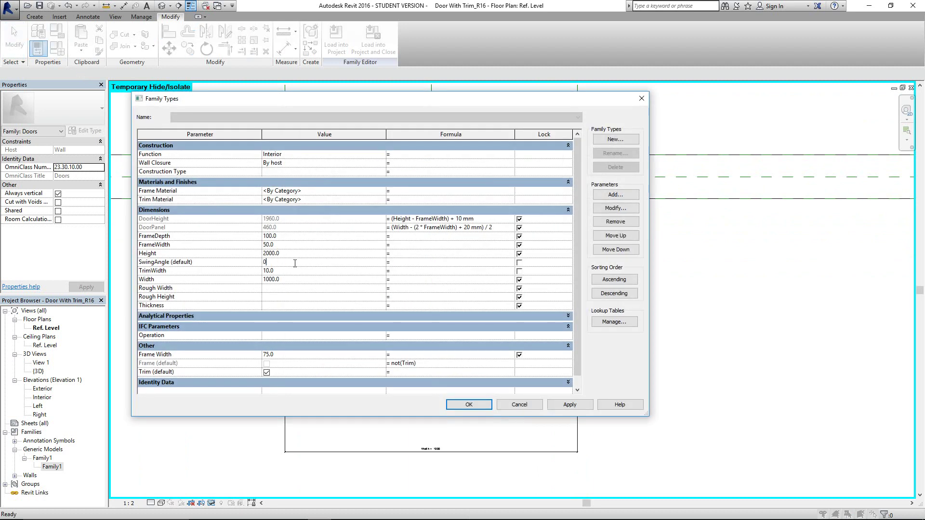
{"action": "left_click", "coordinate": [469, 405]}
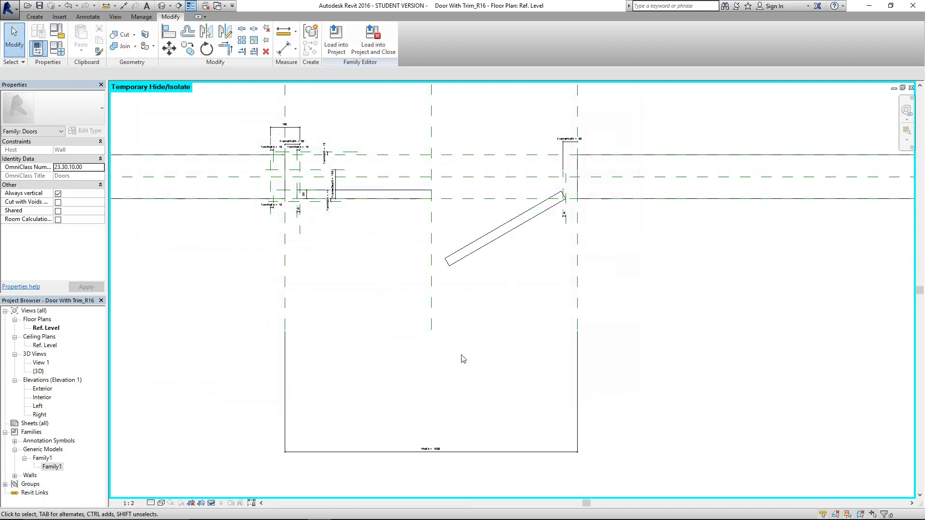
{"action": "scroll", "coordinate": [489, 243], "scroll_direction": "up", "scroll_amount": 2}
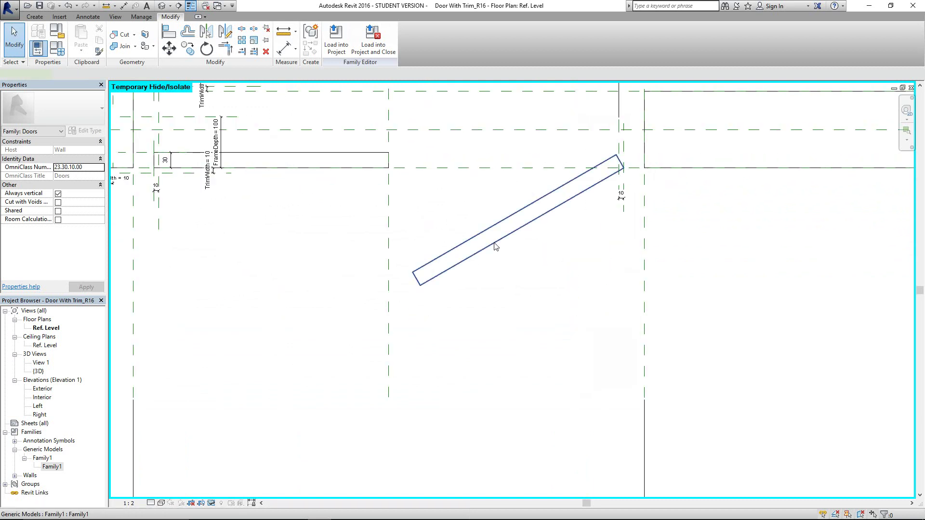
- Associate the right panel's DoorSwing with the SwingAngle family parameter
{"action": "left_click", "coordinate": [495, 243]}
{"action": "left_click", "coordinate": [93, 219]}
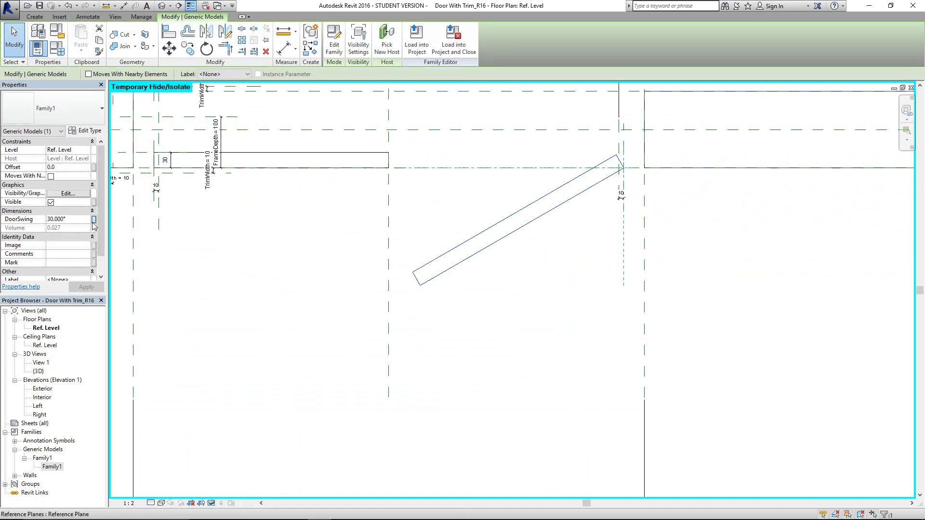
{"action": "left_click", "coordinate": [205, 325]}
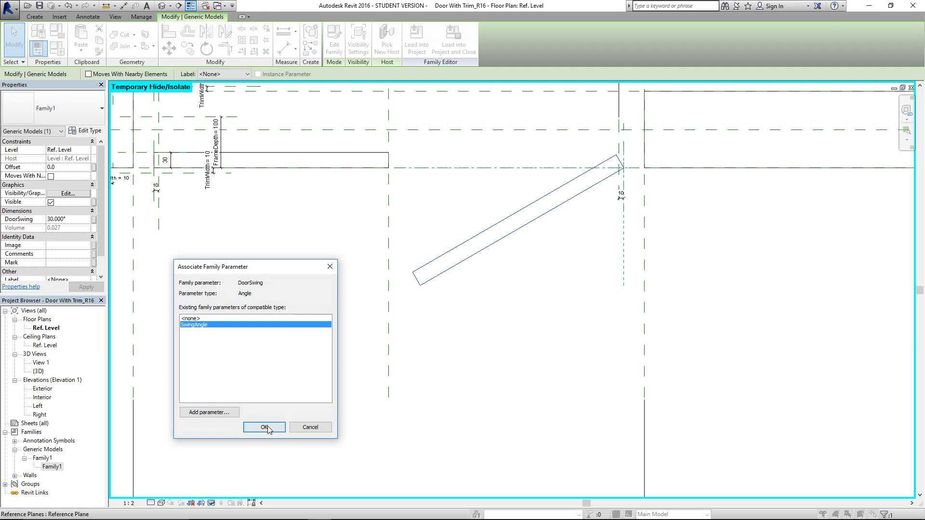
{"action": "left_click", "coordinate": [264, 427]}
{"action": "left_click", "coordinate": [452, 317]}
{"action": "scroll", "coordinate": [452, 317], "scroll_direction": "down", "scroll_amount": 2}
{"action": "middle_click_drag", "start_coordinate": [452, 317], "coordinate": [362, 319]}
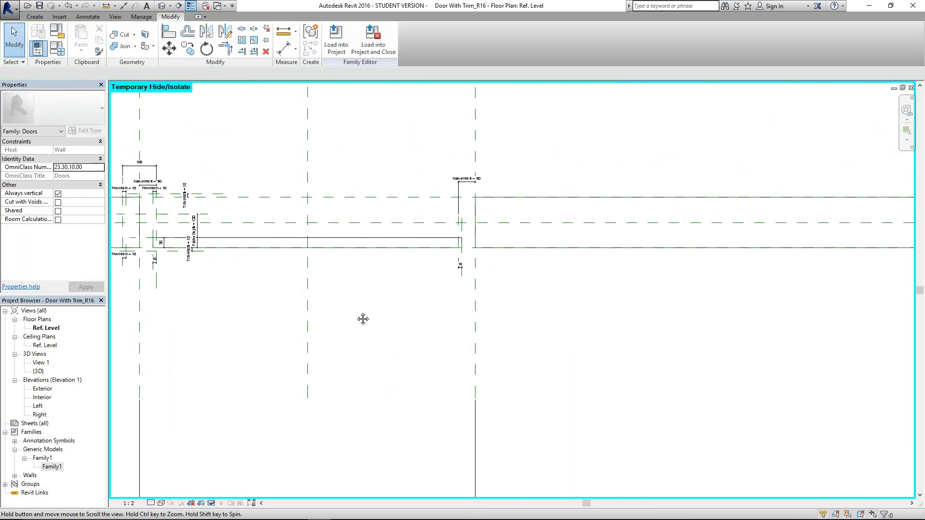
- In the panel's type properties, link DoorHeight and DoorPanel to matching family parameters
{"action": "left_click", "coordinate": [358, 239]}
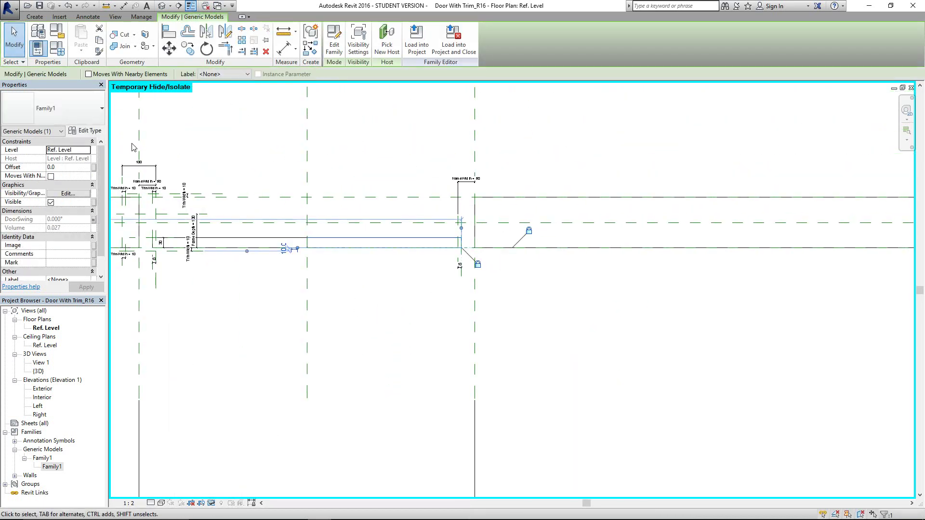
{"action": "left_click", "coordinate": [85, 130]}
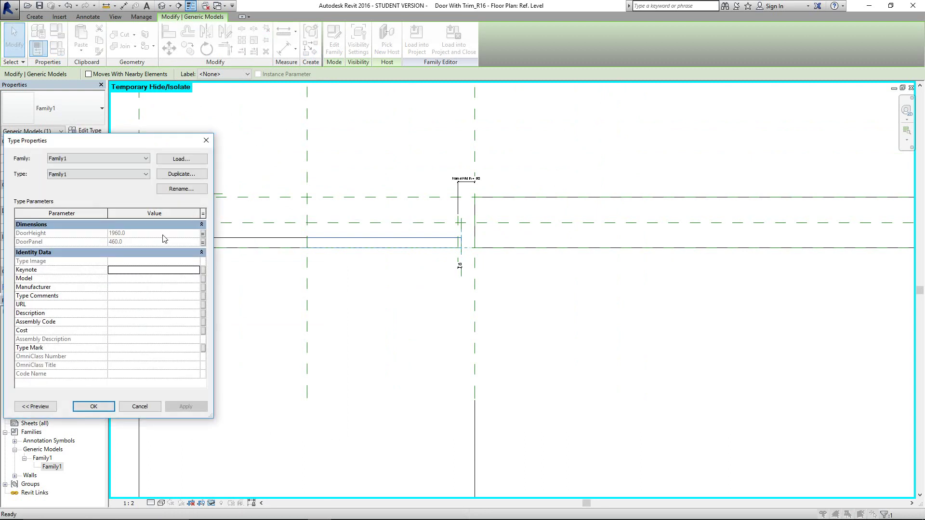
{"action": "left_click", "coordinate": [203, 234]}
{"action": "left_click", "coordinate": [262, 424]}
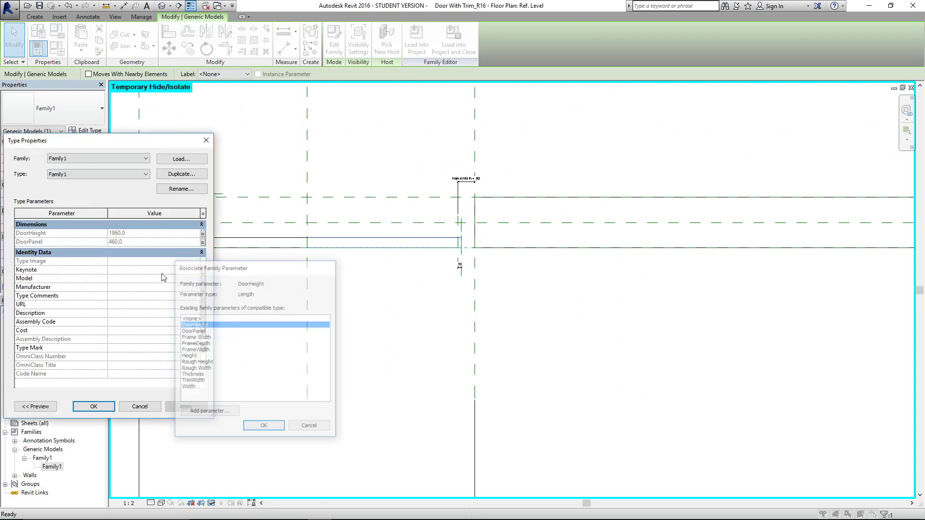
{"action": "left_click", "coordinate": [203, 241]}
{"action": "left_click", "coordinate": [217, 330]}
{"action": "left_click", "coordinate": [263, 426]}
{"action": "left_click", "coordinate": [94, 407]}
- Draw a reference line perpendicular across the door panel
{"action": "left_click", "coordinate": [361, 385]}
{"action": "scroll", "coordinate": [366, 288], "scroll_direction": "up", "scroll_amount": 3}
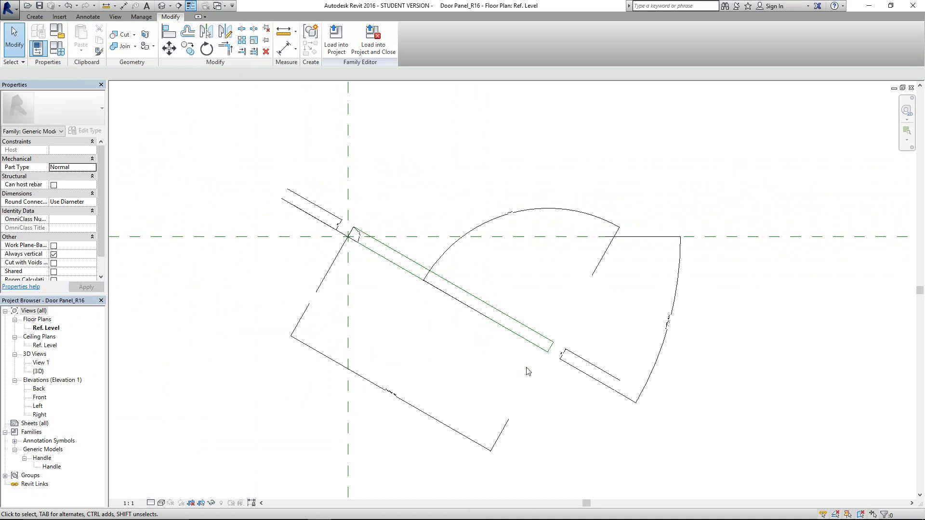
{"action": "scroll", "coordinate": [525, 367], "scroll_direction": "up", "scroll_amount": 2}
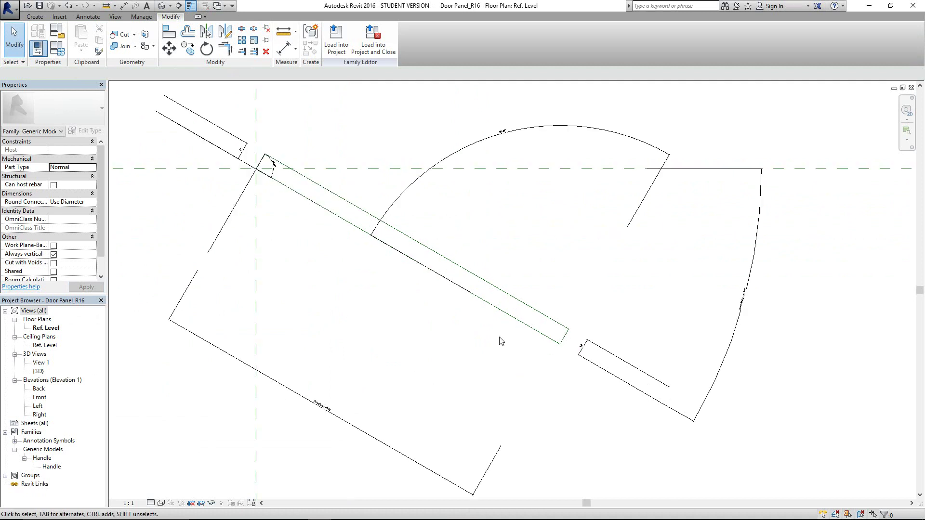
{"action": "left_click", "coordinate": [34, 16]}
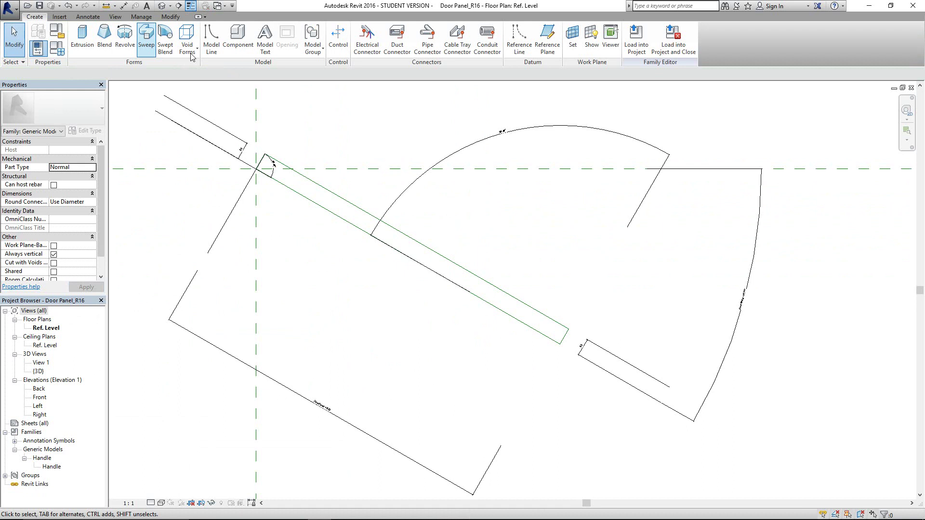
{"action": "left_click", "coordinate": [519, 36]}
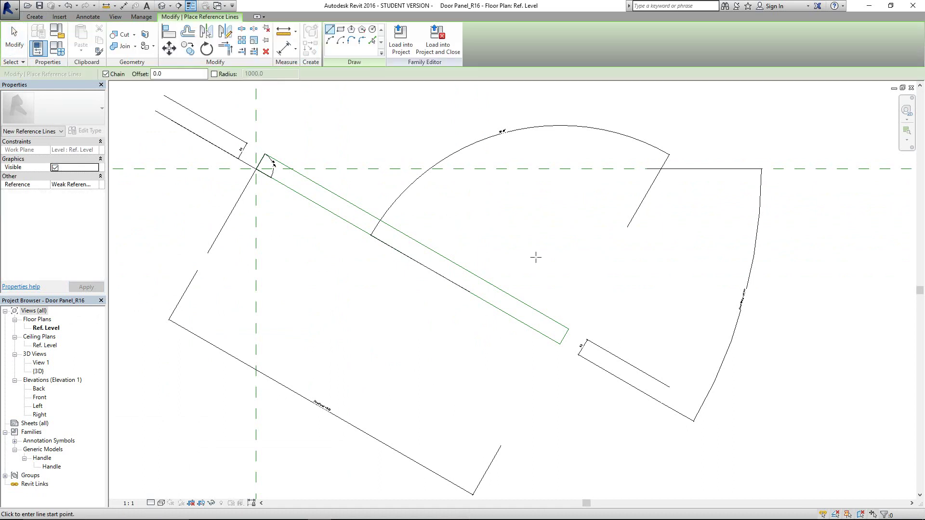
{"action": "left_click", "coordinate": [555, 236]}
{"action": "left_click", "coordinate": [478, 380]}
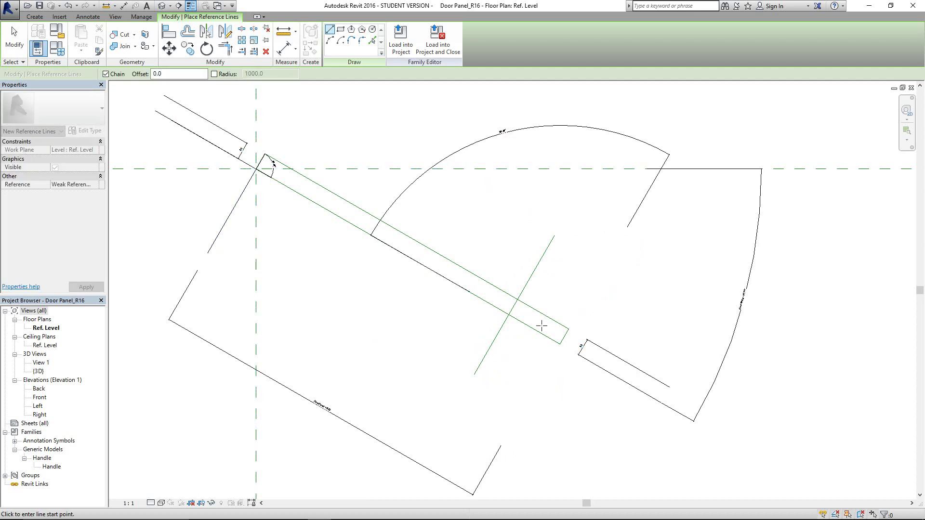
{"action": "scroll", "coordinate": [542, 326], "scroll_direction": "up", "scroll_amount": 2}
{"action": "key", "text": "Escape"}
{"action": "key", "text": "Escape"}
- Temporarily hide the door panel extrusion
{"action": "scroll", "coordinate": [502, 320], "scroll_direction": "up", "scroll_amount": 1}
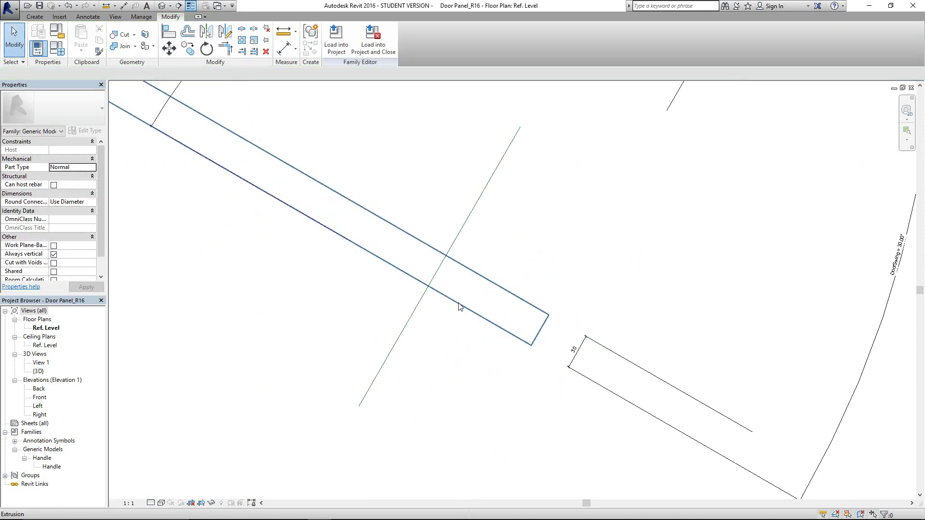
{"action": "left_click", "coordinate": [459, 306]}
{"action": "left_click", "coordinate": [212, 502]}
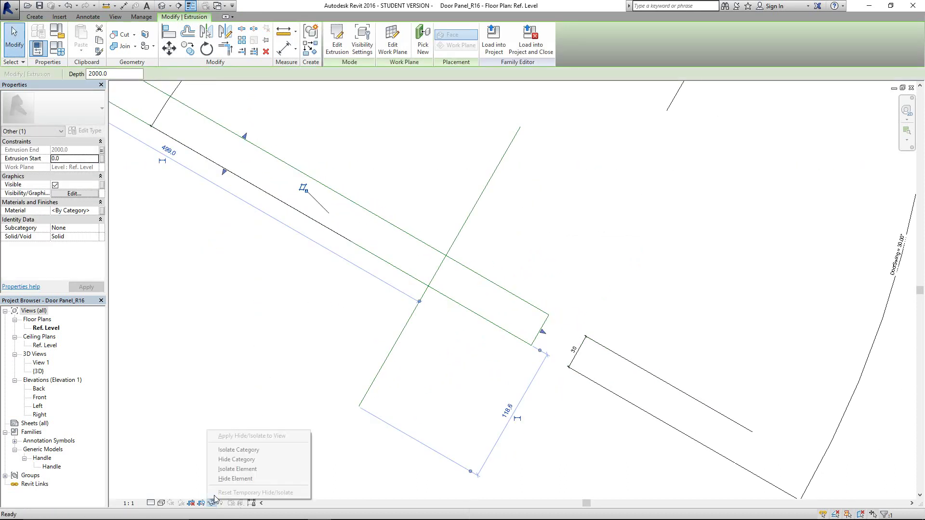
{"action": "left_click", "coordinate": [241, 478]}
{"action": "middle_click_drag", "start_coordinate": [450, 366], "coordinate": [434, 342]}
{"action": "scroll", "coordinate": [434, 342], "scroll_direction": "up", "scroll_amount": 1}
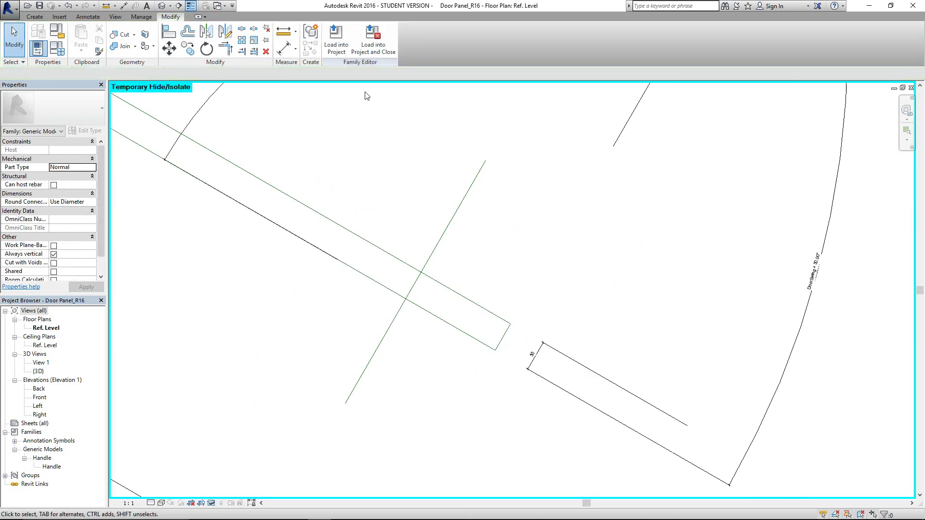
- Dimension the panel edge to the handle reference line and set it to 100
{"action": "left_click", "coordinate": [284, 48]}
{"action": "left_click", "coordinate": [513, 323]}
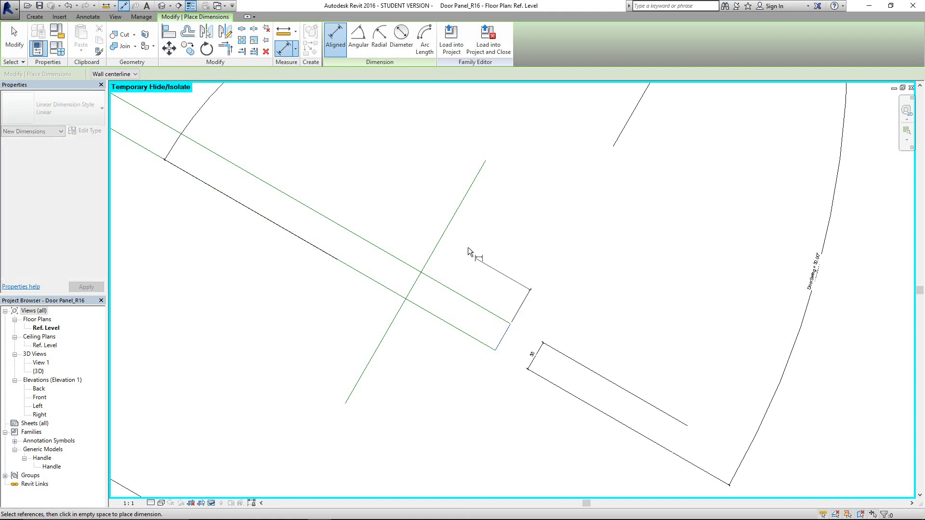
{"action": "left_click", "coordinate": [446, 230]}
{"action": "left_click", "coordinate": [519, 205]}
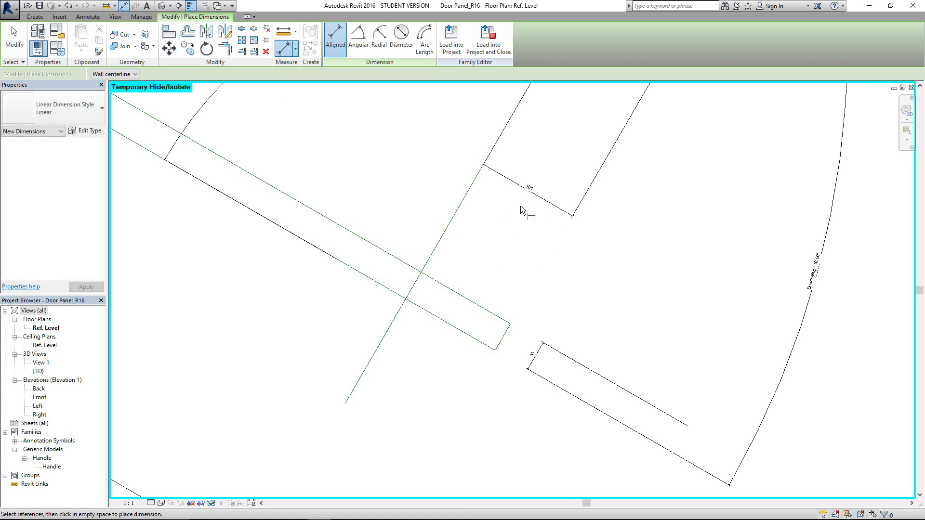
{"action": "key", "text": "Escape"}
{"action": "key", "text": "Escape"}
{"action": "left_click", "coordinate": [532, 191]}
{"action": "left_click", "coordinate": [531, 188]}
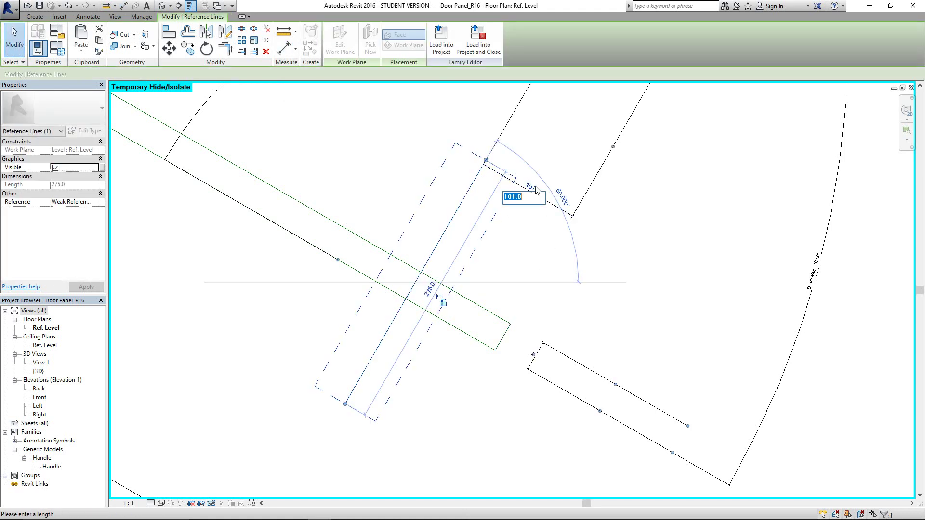
{"action": "key", "text": "Return"}
{"action": "key", "text": "Escape"}
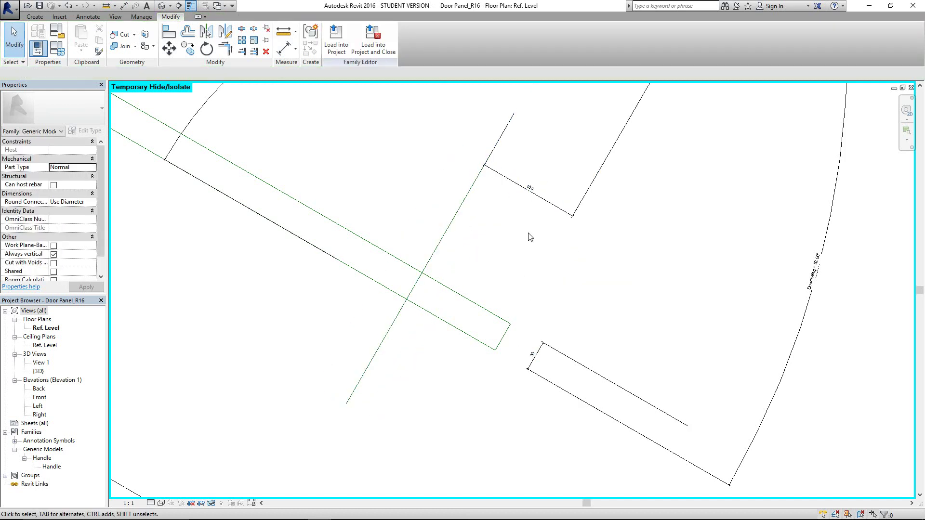
{"action": "middle_click_drag", "start_coordinate": [484, 222], "coordinate": [481, 253]}
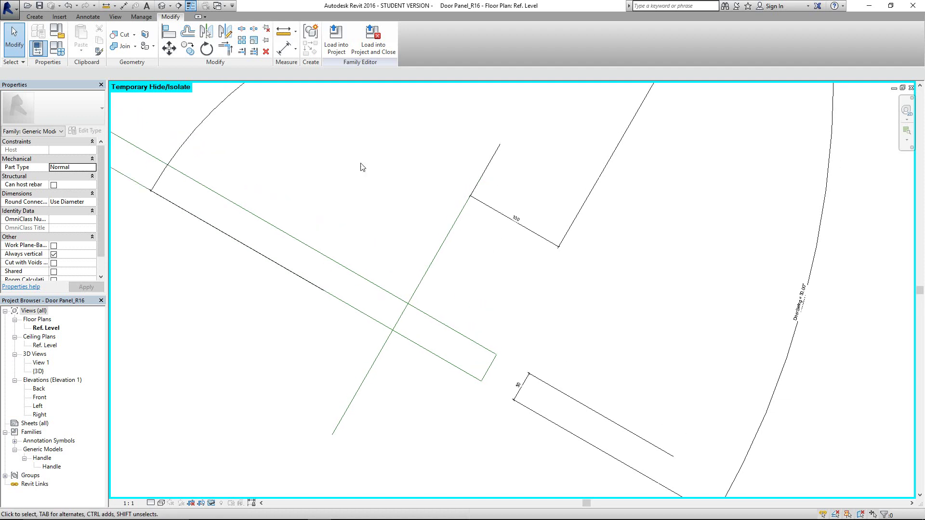
{"action": "left_click", "coordinate": [295, 48]}
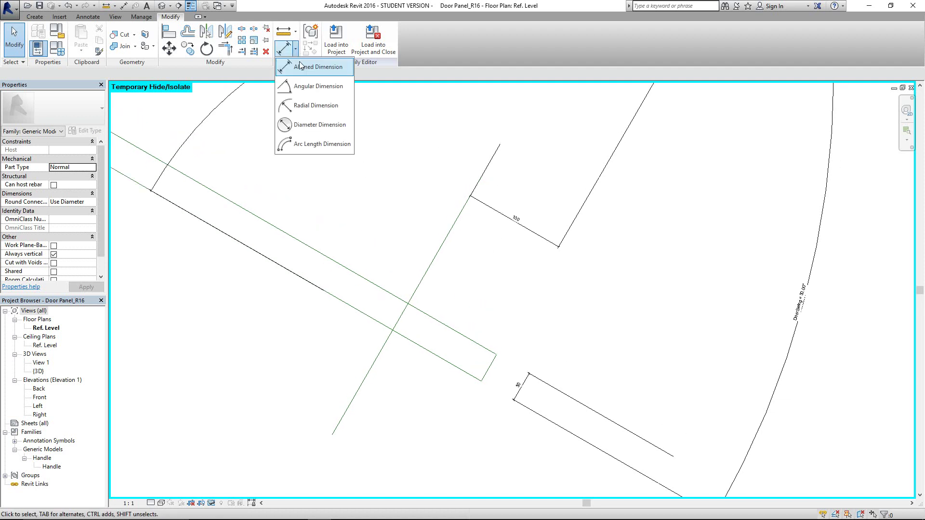
- Add a 90° angular dimension between the upper reference line and the diagonal handle line
{"action": "left_click", "coordinate": [321, 94]}
{"action": "left_click", "coordinate": [410, 310]}
{"action": "left_click", "coordinate": [402, 319]}
{"action": "left_click", "coordinate": [422, 329]}
{"action": "scroll", "coordinate": [423, 332], "scroll_direction": "down", "scroll_amount": 4}
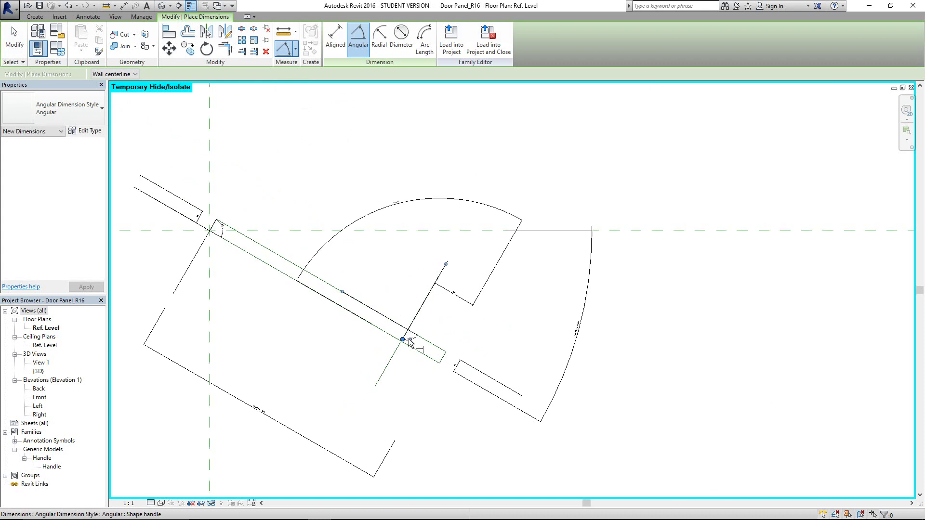
{"action": "middle_click_drag", "start_coordinate": [446, 416], "coordinate": [419, 272]}
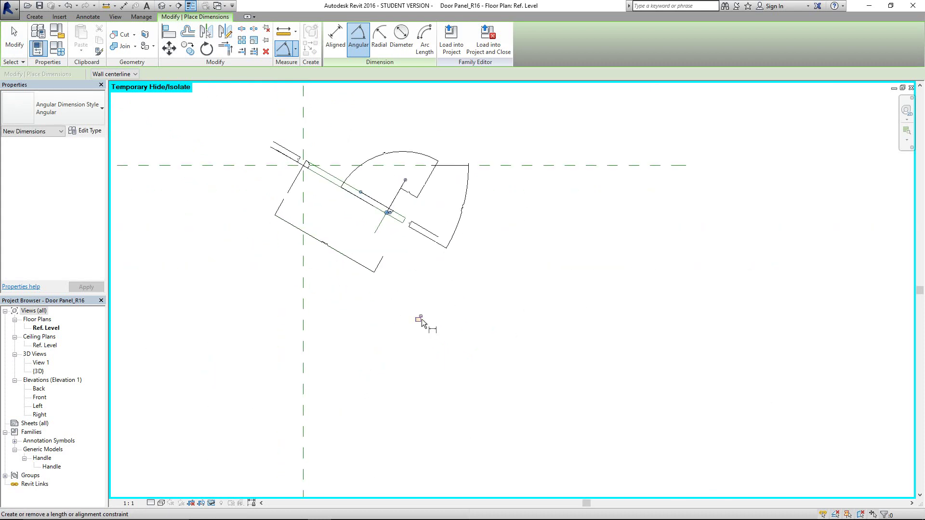
{"action": "scroll", "coordinate": [420, 179], "scroll_direction": "up", "scroll_amount": 4}
{"action": "key", "text": "Escape"}
{"action": "key", "text": "Escape"}
- Temporarily hide the 100 linear dimension at the door opening
{"action": "left_click", "coordinate": [418, 180]}
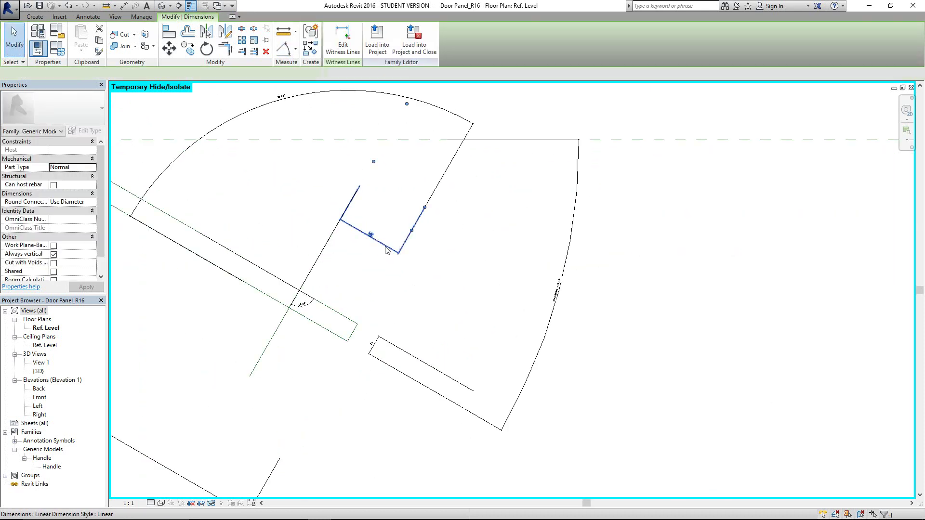
{"action": "scroll", "coordinate": [345, 311], "scroll_direction": "down", "scroll_amount": 2}
{"action": "scroll", "coordinate": [327, 337], "scroll_direction": "up", "scroll_amount": 2}
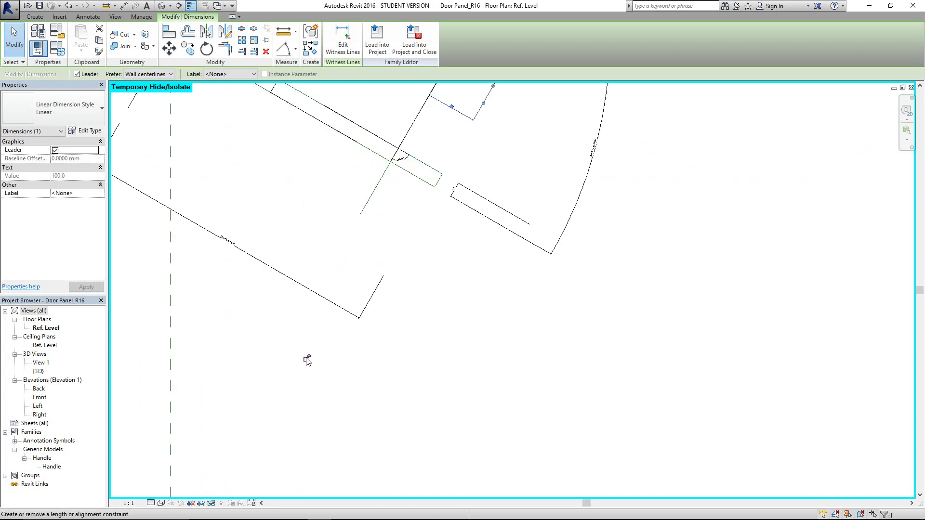
{"action": "key", "text": "Escape"}
{"action": "middle_click_drag", "start_coordinate": [439, 250], "coordinate": [358, 364]}
{"action": "scroll", "coordinate": [320, 326], "scroll_direction": "up", "scroll_amount": 1}
{"action": "middle_click_drag", "start_coordinate": [320, 326], "coordinate": [351, 279]}
{"action": "middle_click_drag", "start_coordinate": [336, 147], "coordinate": [309, 234]}
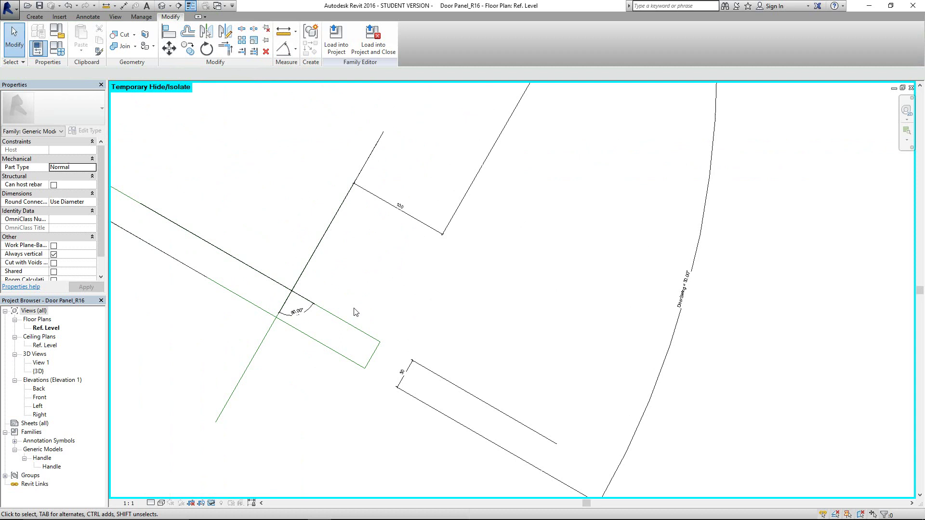
{"action": "left_click", "coordinate": [397, 212]}
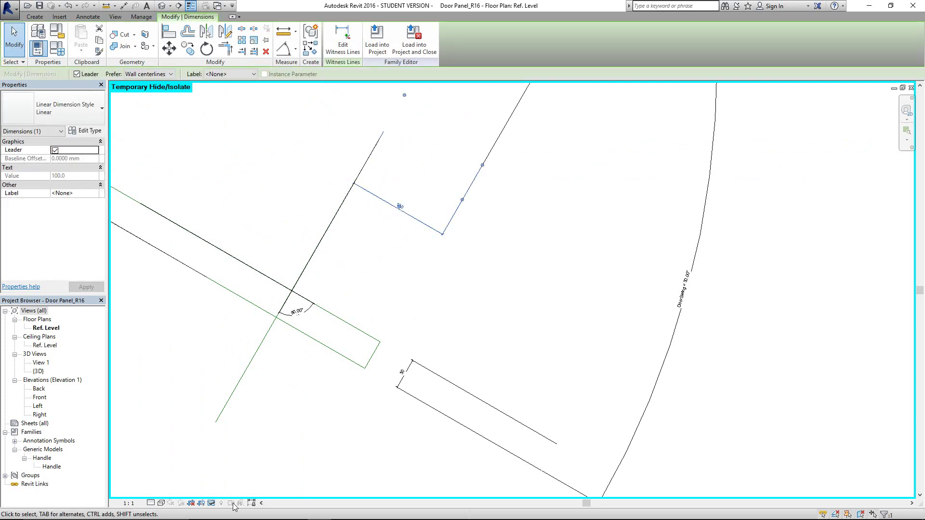
{"action": "left_click", "coordinate": [210, 503]}
{"action": "left_click", "coordinate": [243, 476]}
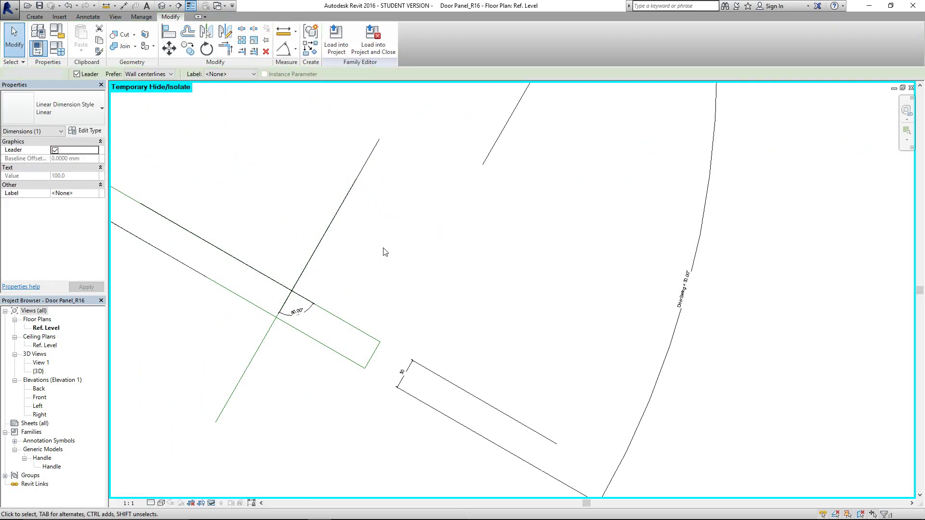
- Temporarily hide the 90° angular dimension as well
{"action": "left_click", "coordinate": [371, 162]}
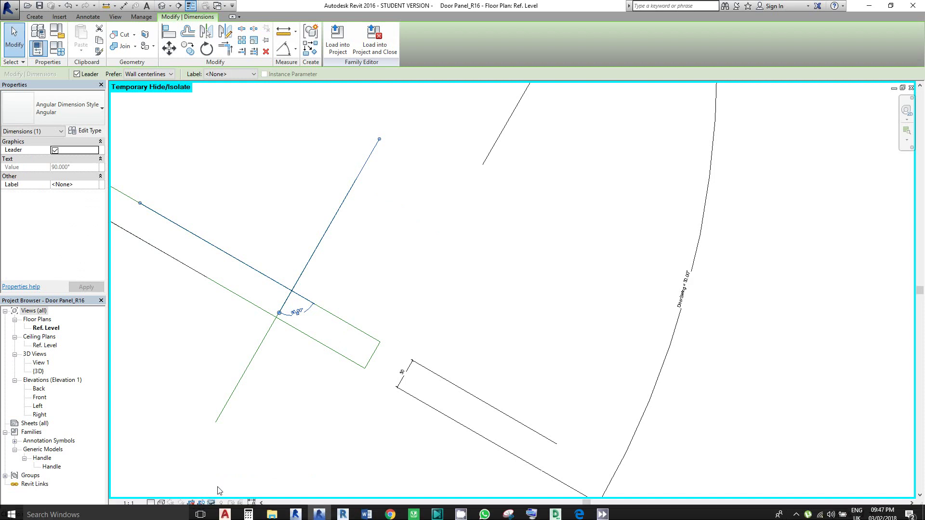
{"action": "left_click", "coordinate": [211, 503]}
{"action": "left_click", "coordinate": [243, 477]}
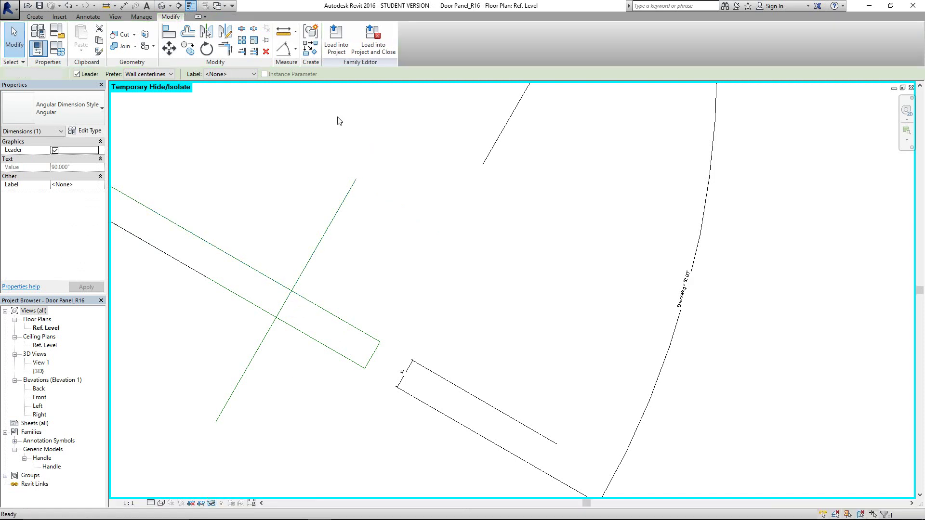
{"action": "left_click", "coordinate": [295, 49]}
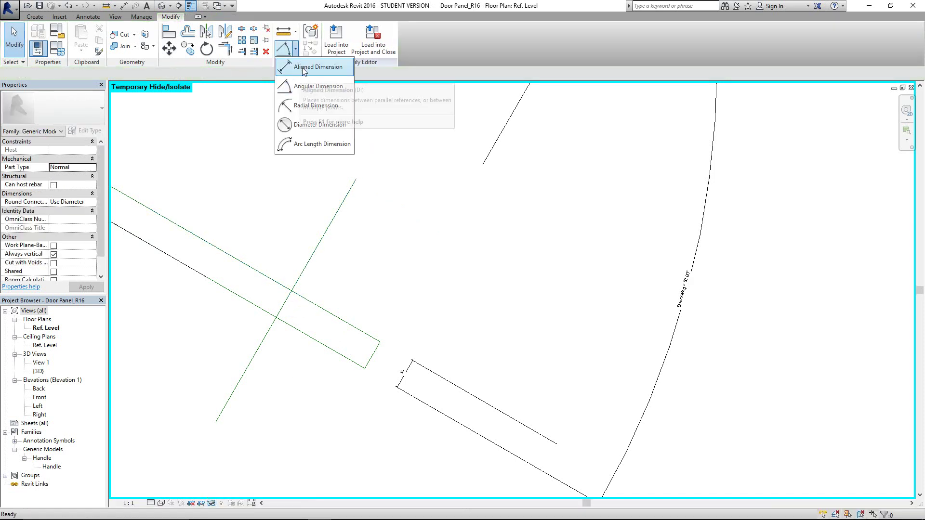
- Start an aligned dimension from the upper reference line, then cancel it
{"action": "left_click", "coordinate": [309, 68]}
{"action": "left_click", "coordinate": [337, 317]}
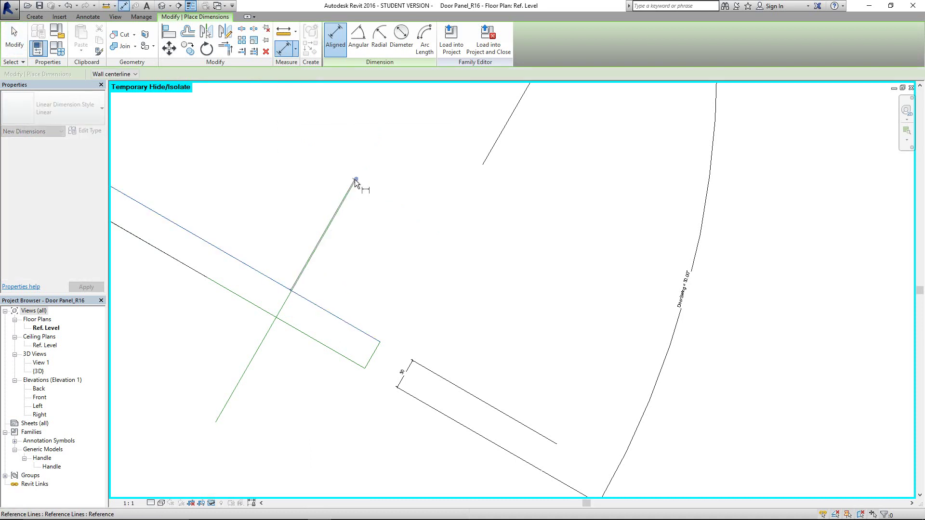
{"action": "scroll", "coordinate": [401, 224], "scroll_direction": "down", "scroll_amount": 3}
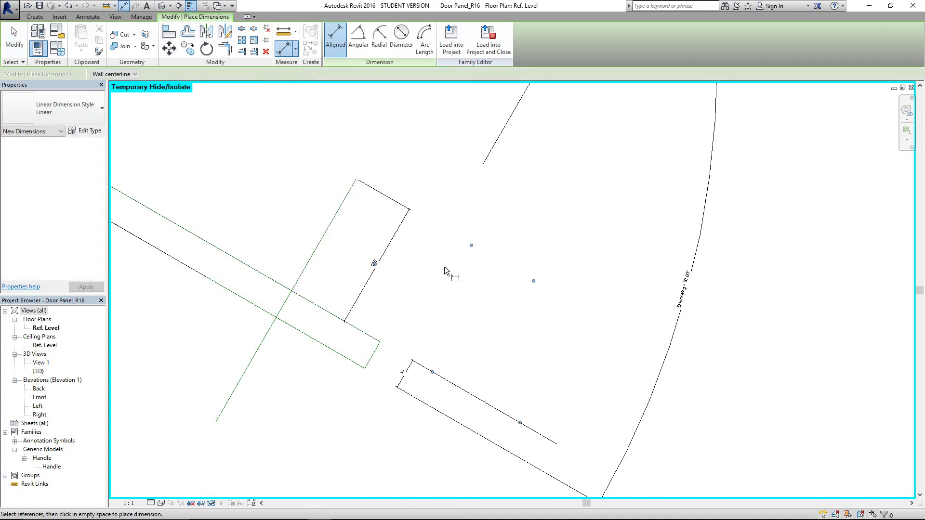
{"action": "scroll", "coordinate": [409, 296], "scroll_direction": "up", "scroll_amount": 1}
{"action": "scroll", "coordinate": [445, 269], "scroll_direction": "up", "scroll_amount": 1}
{"action": "scroll", "coordinate": [455, 276], "scroll_direction": "up", "scroll_amount": 1}
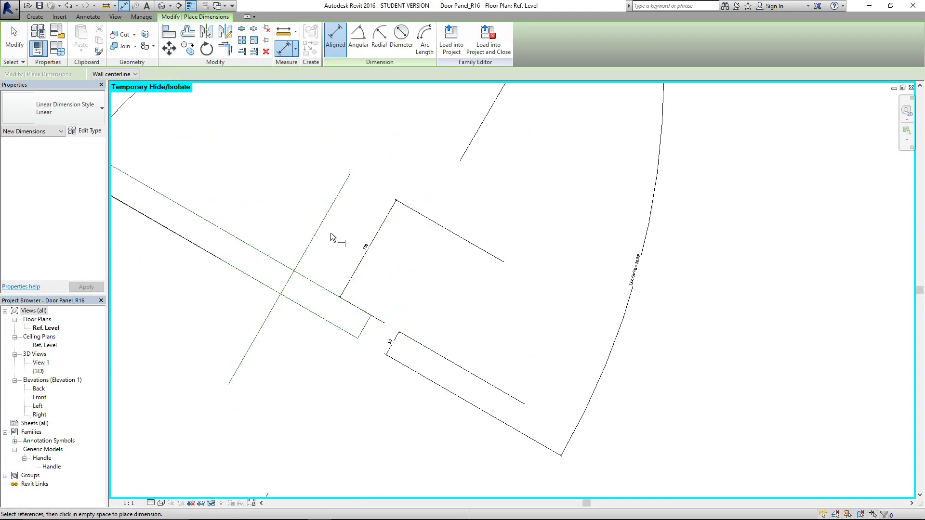
{"action": "key", "text": "Escape"}
{"action": "key", "text": "Escape"}
- Reset Temporary Hide/Isolate so the hidden dimensions reappear
{"action": "middle_click_drag", "start_coordinate": [217, 147], "coordinate": [293, 196]}
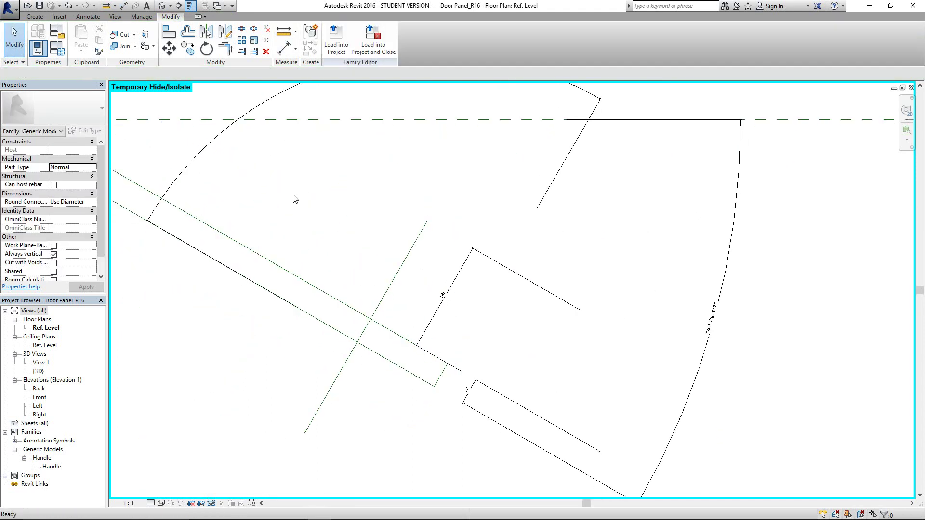
{"action": "left_click", "coordinate": [210, 504]}
{"action": "left_click", "coordinate": [251, 493]}
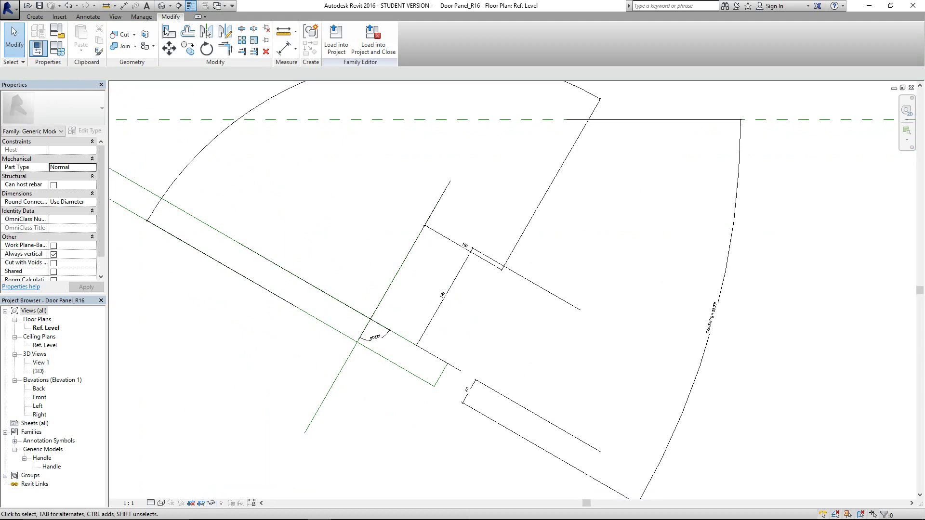
- Flex the door by setting DoorSwing to 60 in Family Types
{"action": "left_click", "coordinate": [59, 50]}
{"action": "left_click", "coordinate": [308, 172]}
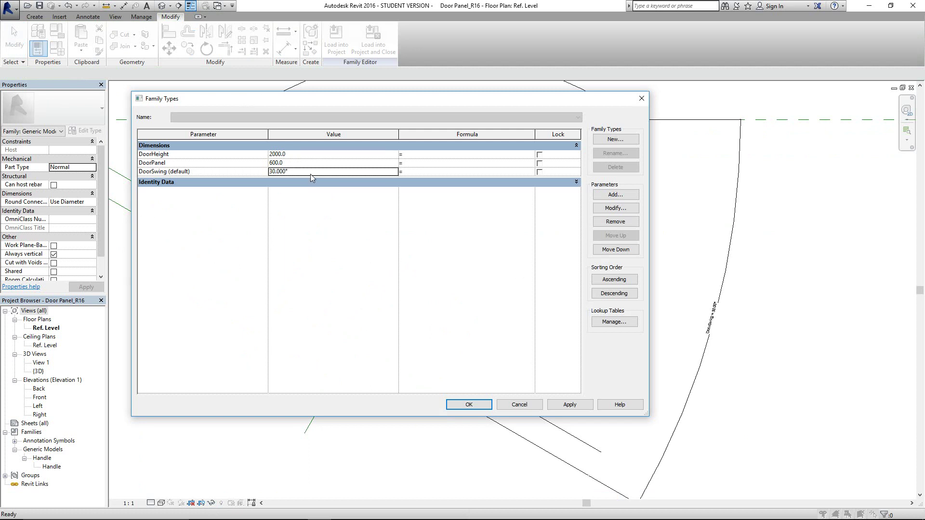
{"action": "type", "text": "60"}
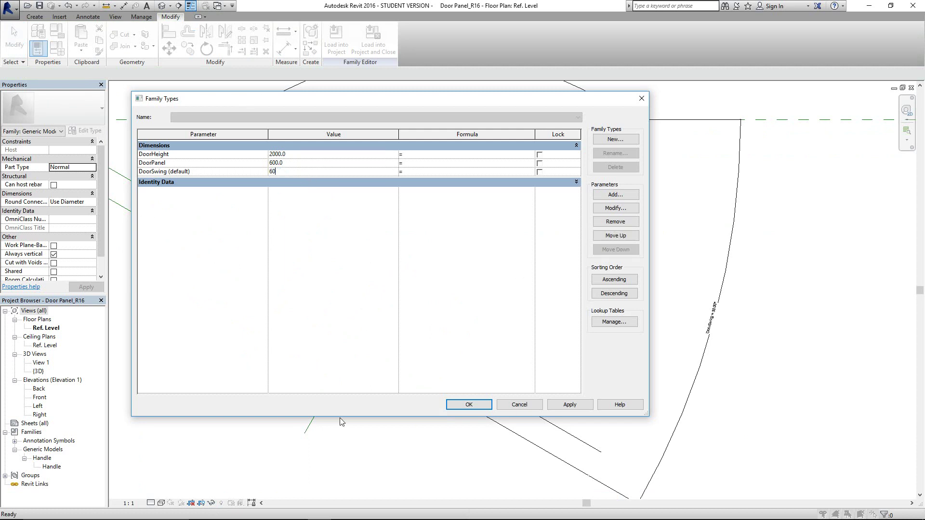
{"action": "left_click", "coordinate": [471, 404]}
{"action": "scroll", "coordinate": [461, 391], "scroll_direction": "down", "scroll_amount": 3}
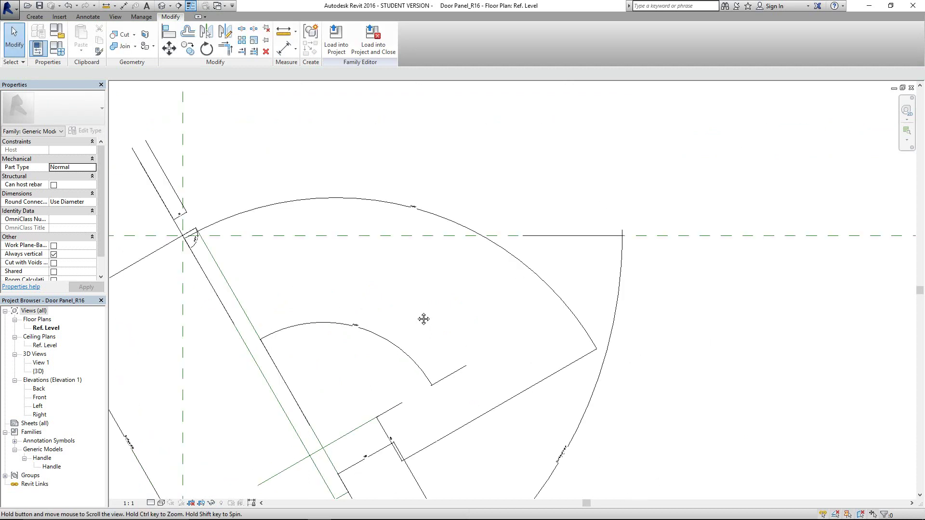
- Return DoorSwing to 30 in Family Types and check the swing
{"action": "left_click", "coordinate": [59, 50]}
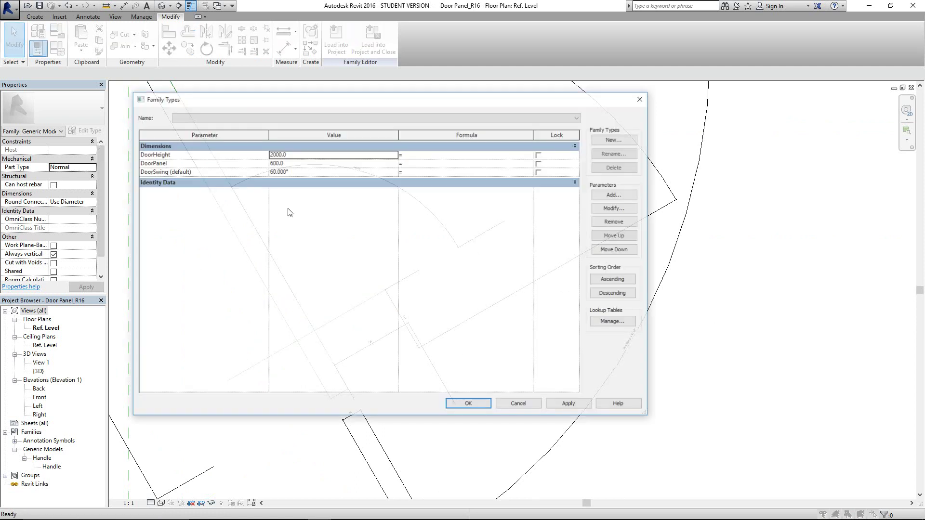
{"action": "left_click", "coordinate": [310, 173]}
{"action": "type", "text": "30"}
{"action": "key", "text": "Tab"}
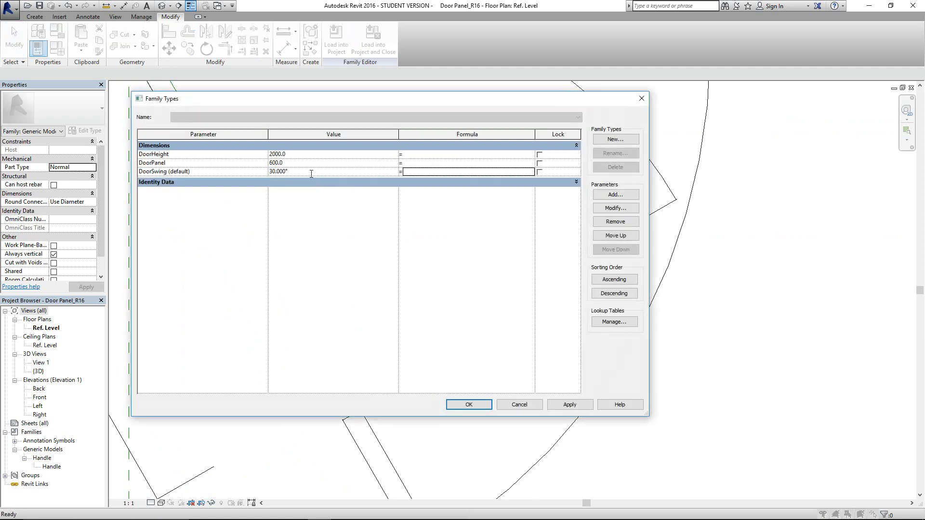
{"action": "left_click", "coordinate": [487, 408]}
{"action": "scroll", "coordinate": [432, 330], "scroll_direction": "down", "scroll_amount": 2}
{"action": "middle_click_drag", "start_coordinate": [337, 324], "coordinate": [311, 354]}
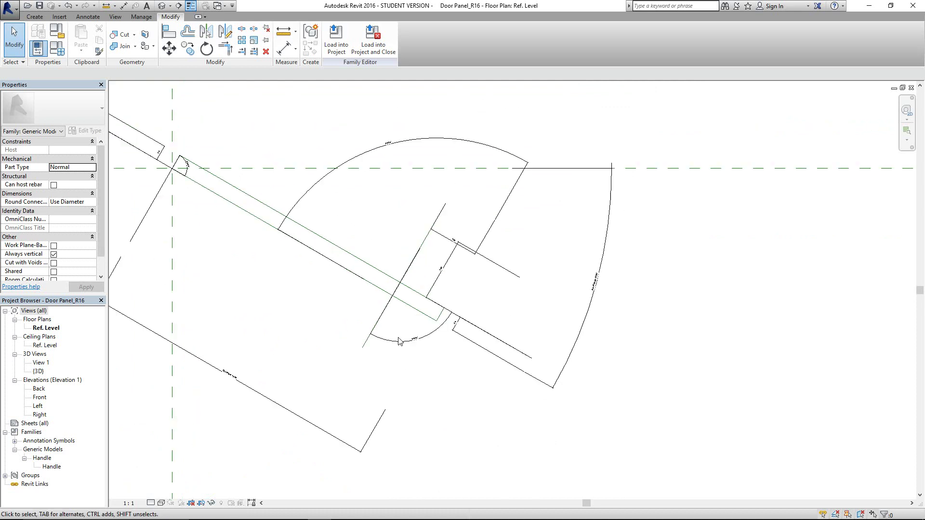
- Open the Handle family file from the 03-Double Door folder
{"action": "left_click", "coordinate": [27, 5]}
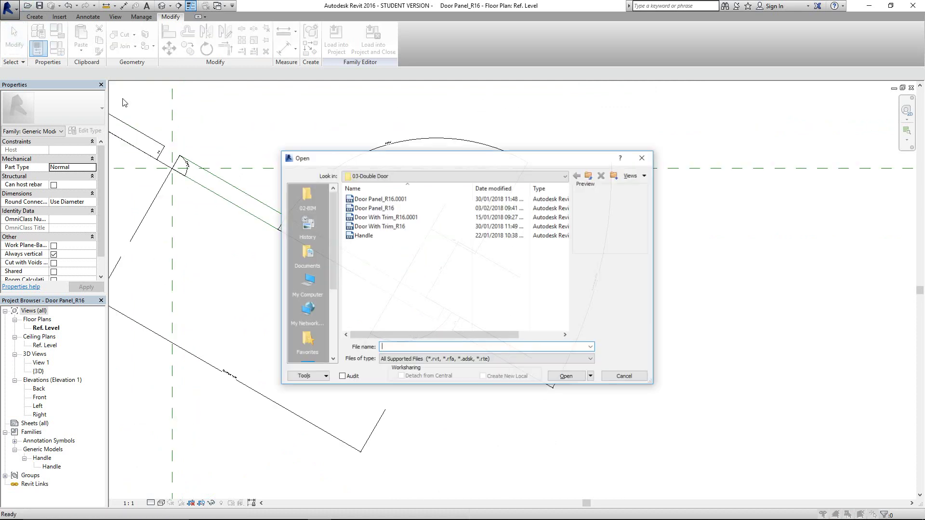
{"action": "left_click", "coordinate": [366, 235]}
{"action": "left_click", "coordinate": [568, 376]}
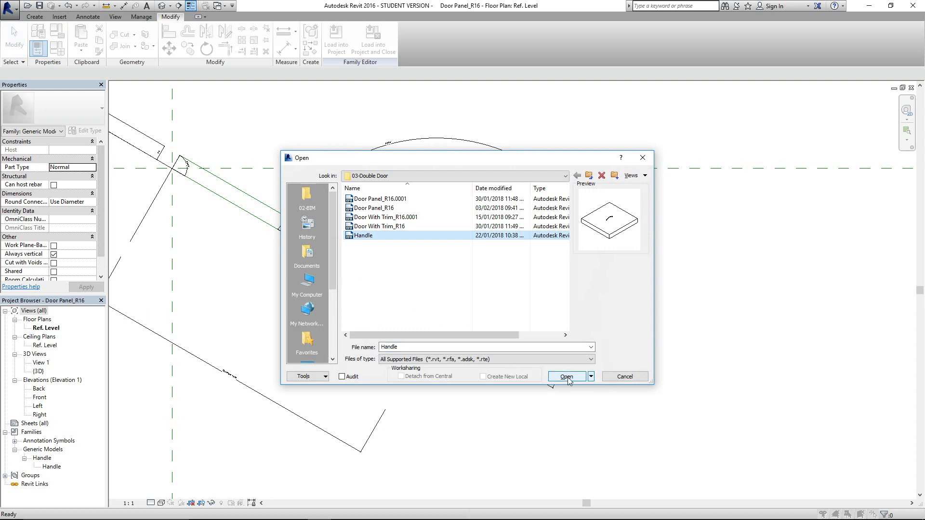
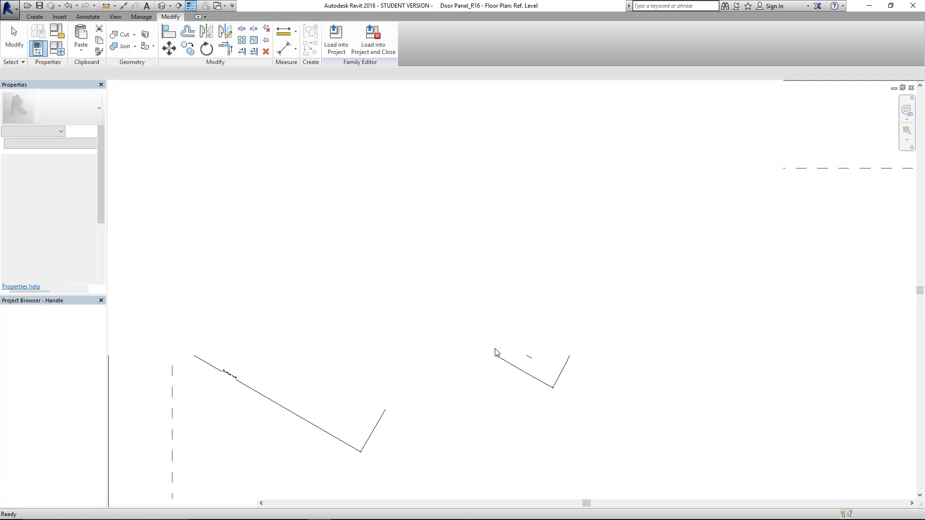
- Check the handle in 3D, then load it into Door Panel_R16.rfa only, not Door With Trim_R16.rfa
{"action": "left_click", "coordinate": [163, 6]}
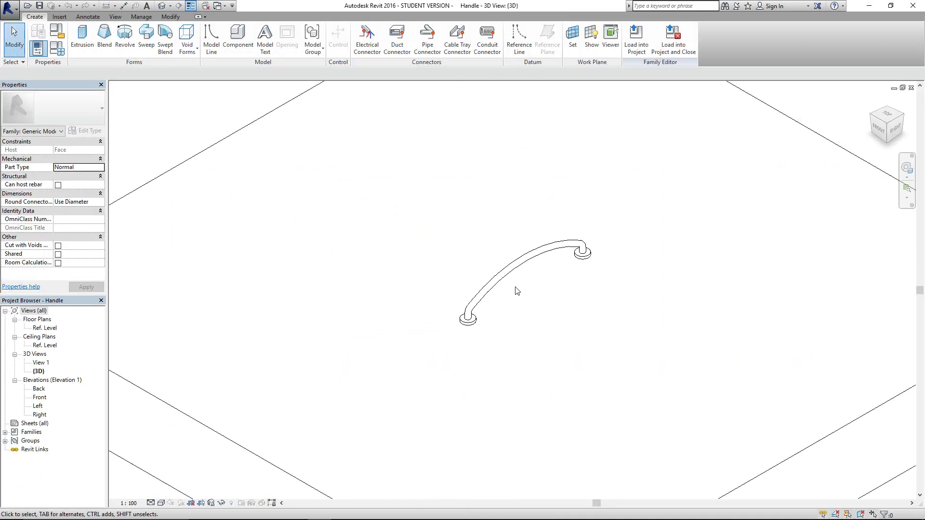
{"action": "mouse_move", "coordinate": [532, 301]}
{"action": "middle_mouse_down", "text": "shift"}
{"action": "mouse_move", "coordinate": [423, 243]}
{"action": "mouse_move", "coordinate": [586, 252]}
{"action": "mouse_move", "coordinate": [535, 293]}
{"action": "middle_mouse_up", "text": "shift"}
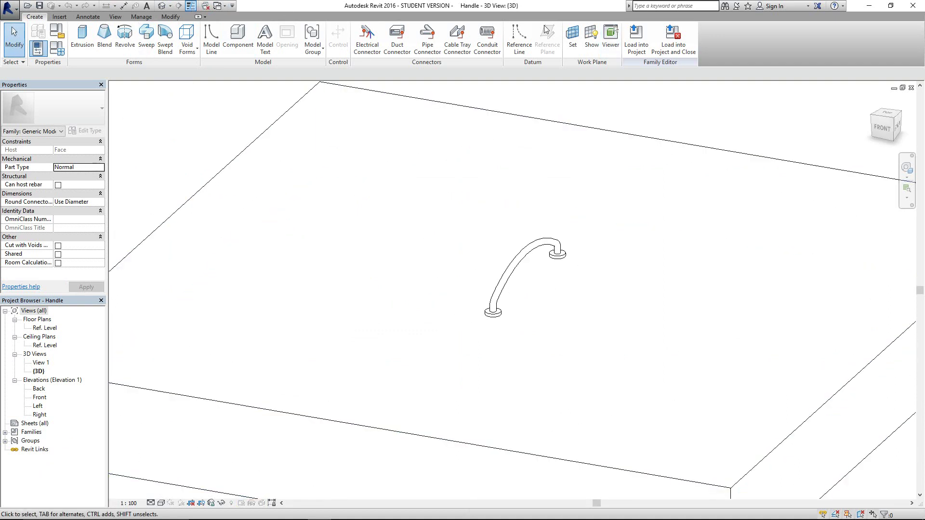
{"action": "left_click", "coordinate": [635, 41]}
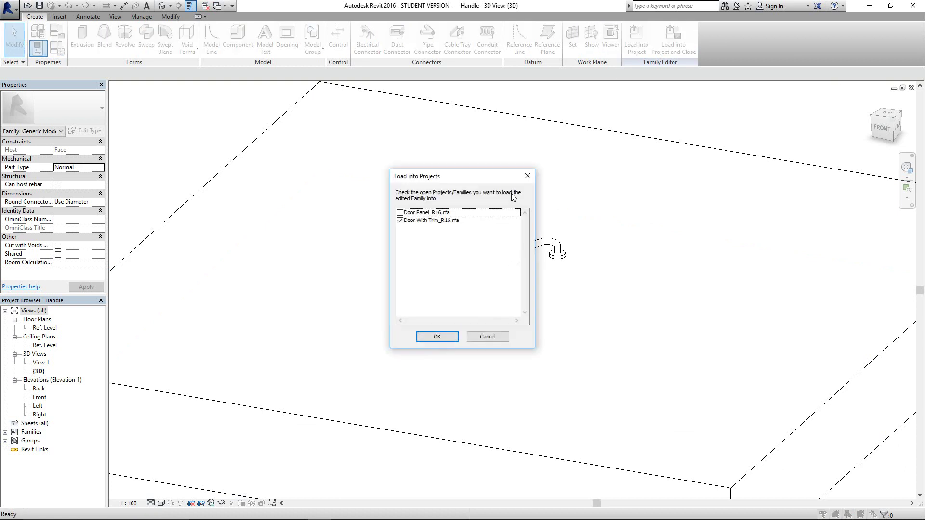
{"action": "left_click", "coordinate": [399, 220]}
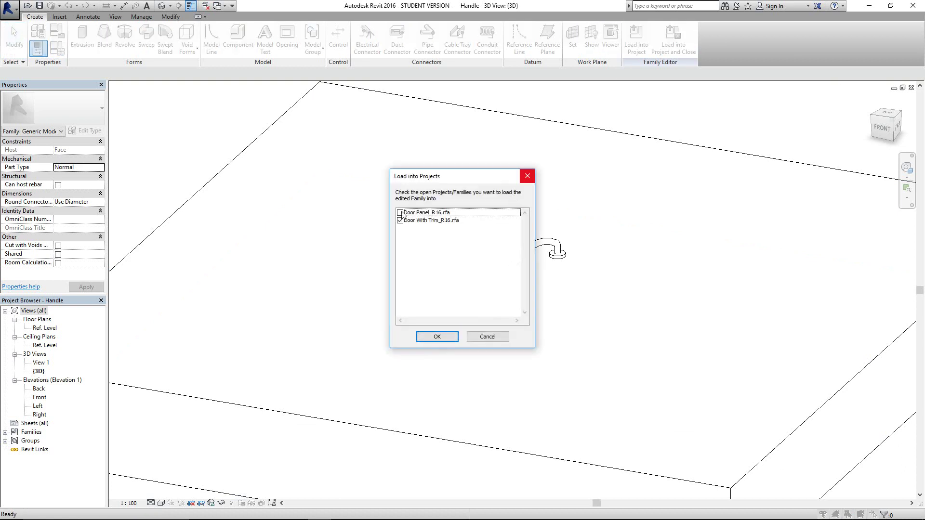
{"action": "left_click", "coordinate": [400, 212]}
{"action": "left_click", "coordinate": [400, 220]}
{"action": "left_click", "coordinate": [436, 337]}
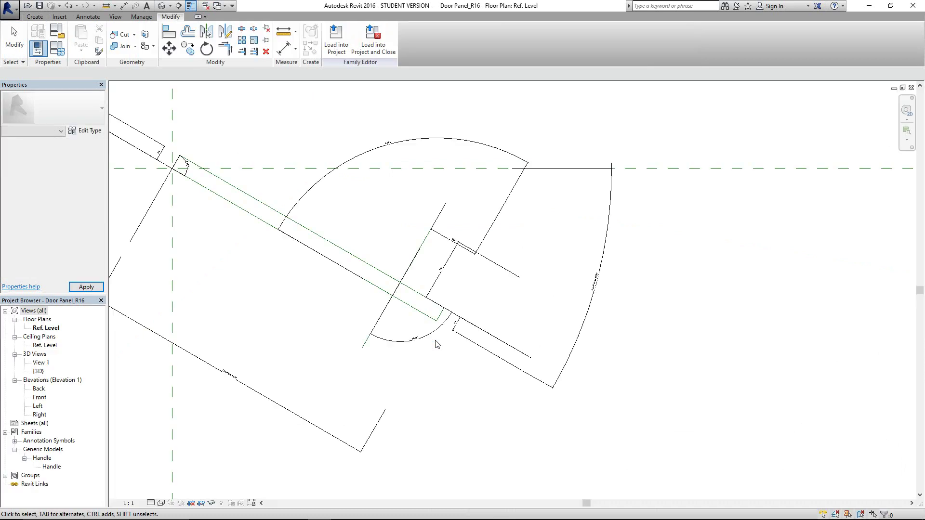
- Place a Handle instance in the panel plan and align it to the reference line
{"action": "scroll", "coordinate": [359, 294], "scroll_direction": "up", "scroll_amount": 2}
{"action": "scroll", "coordinate": [423, 309], "scroll_direction": "up", "scroll_amount": 1}
{"action": "scroll", "coordinate": [475, 289], "scroll_direction": "down", "scroll_amount": 2}
{"action": "left_click", "coordinate": [59, 467]}
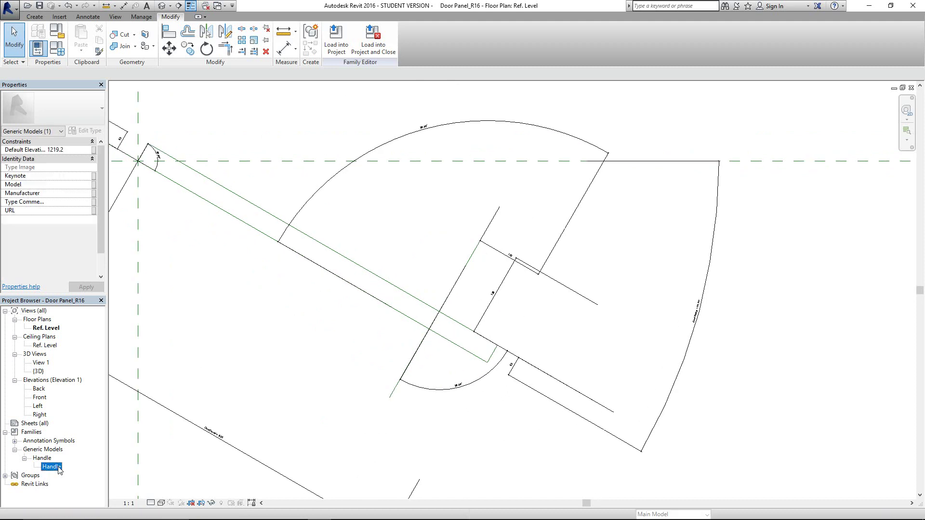
{"action": "left_click_drag", "start_coordinate": [309, 378], "coordinate": [347, 337]}
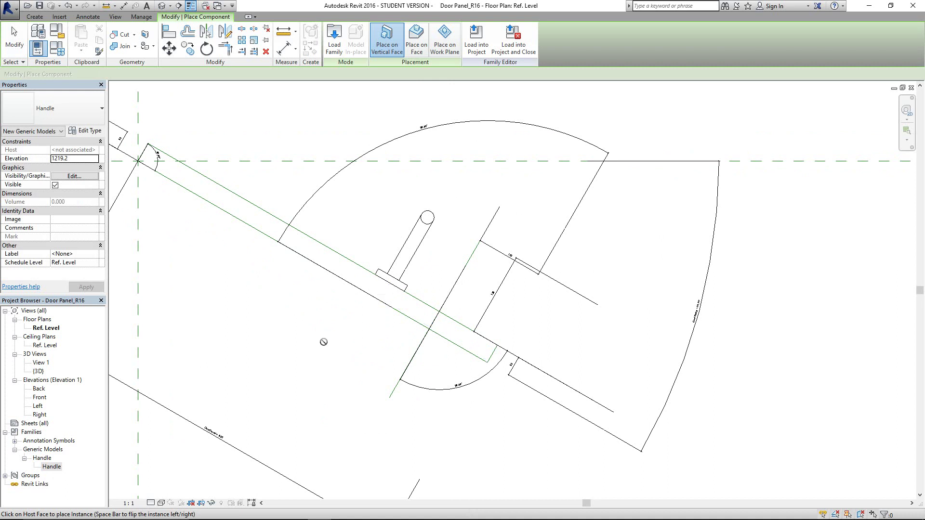
{"action": "key", "text": "Escape"}
{"action": "scroll", "coordinate": [325, 340], "scroll_direction": "up", "scroll_amount": 2}
{"action": "middle_click_drag", "start_coordinate": [284, 369], "coordinate": [204, 399]}
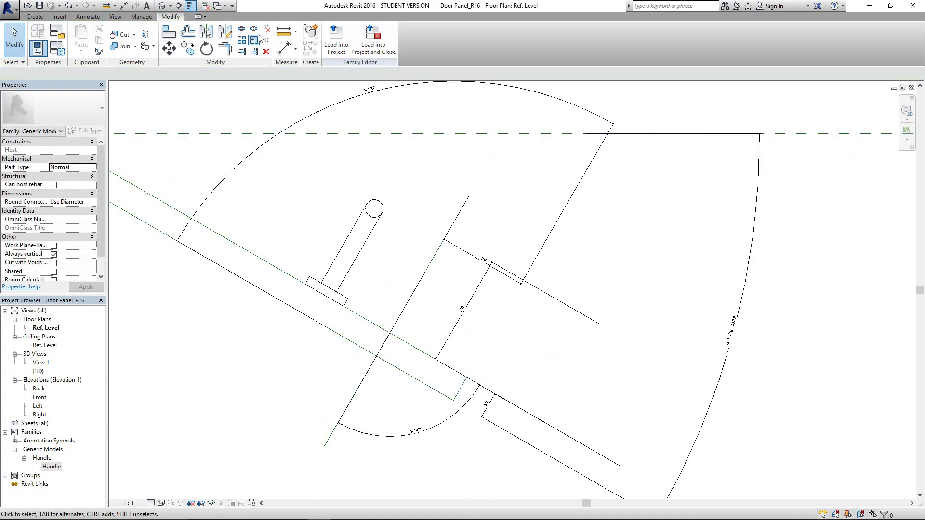
{"action": "left_click", "coordinate": [169, 31]}
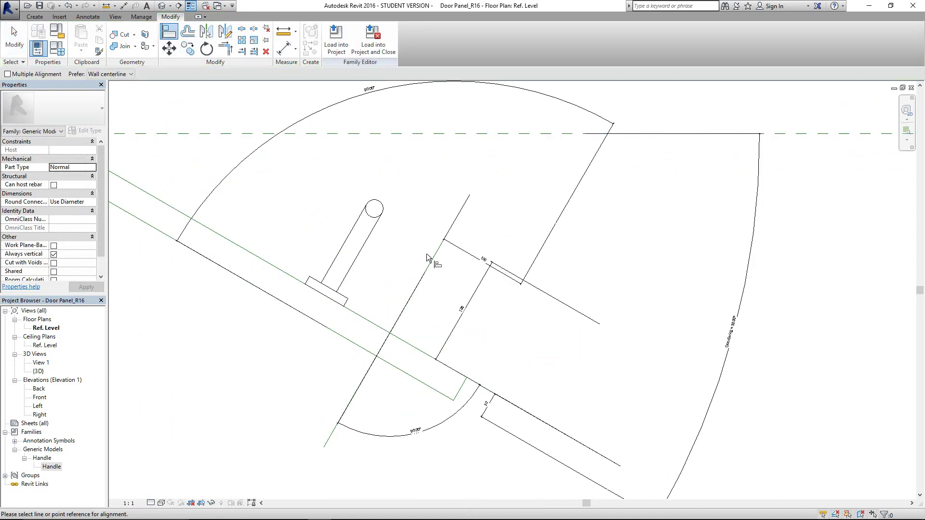
{"action": "left_click", "coordinate": [430, 258]}
{"action": "left_click", "coordinate": [351, 250]}
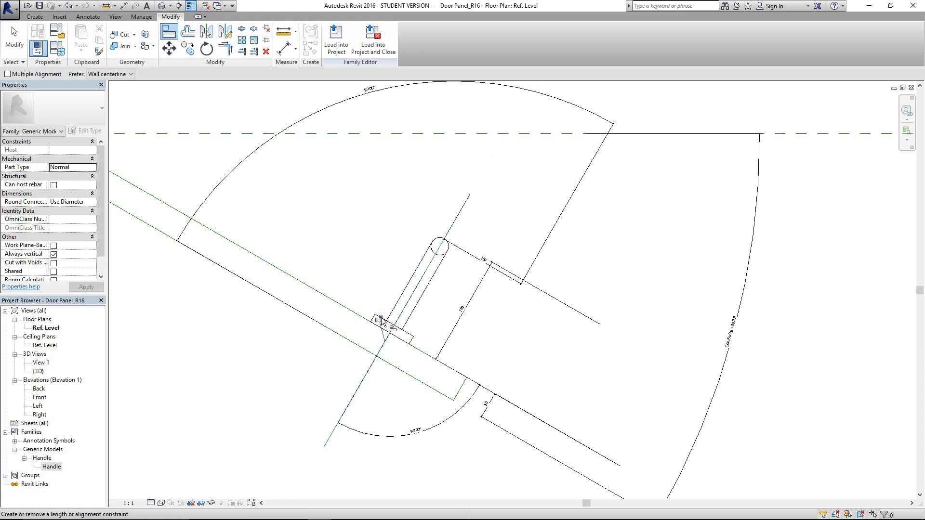
- Place a second Handle on the panel's other side and align it to the reference line
{"action": "left_click_drag", "start_coordinate": [51, 466], "coordinate": [315, 353]}
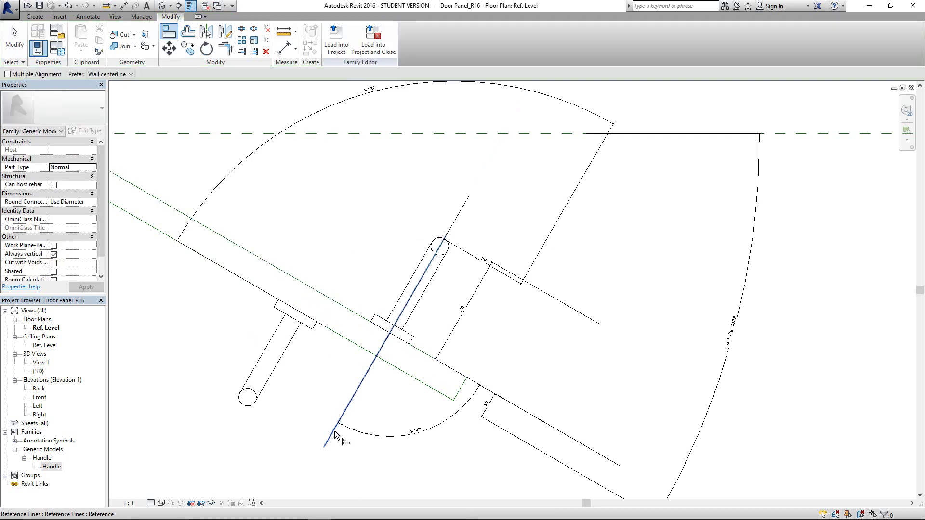
{"action": "left_click", "coordinate": [320, 425]}
{"action": "left_click", "coordinate": [267, 371]}
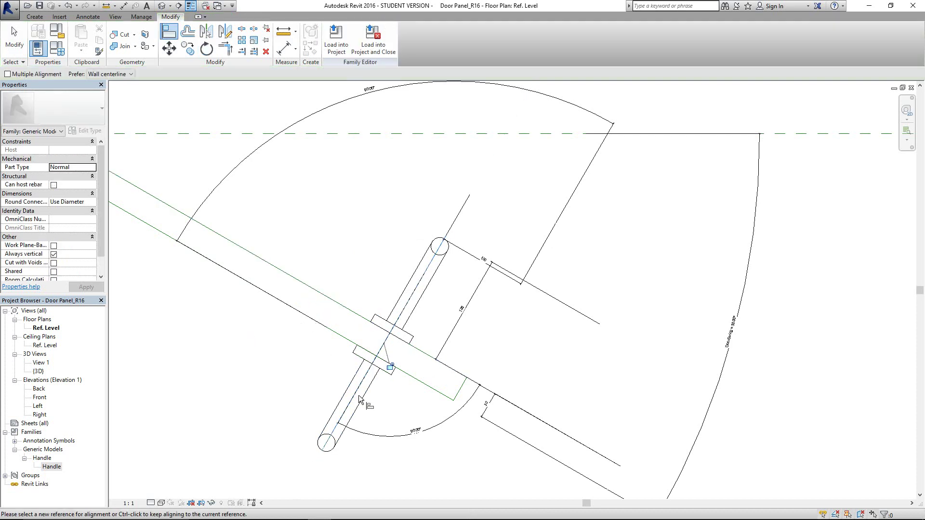
{"action": "scroll", "coordinate": [360, 263], "scroll_direction": "down", "scroll_amount": 5}
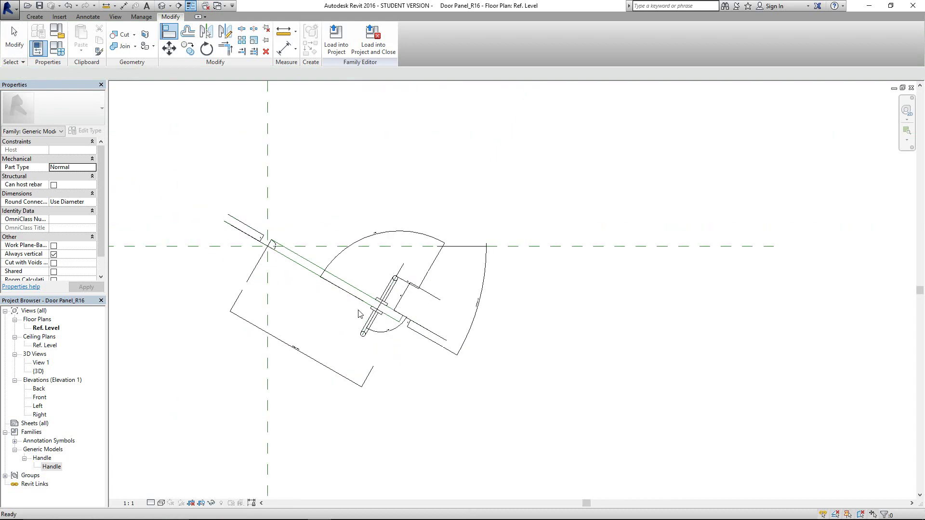
{"action": "key", "text": "Escape"}
- Flex the panel by setting DoorSwing to 45° and then 60°
{"action": "left_click", "coordinate": [57, 48]}
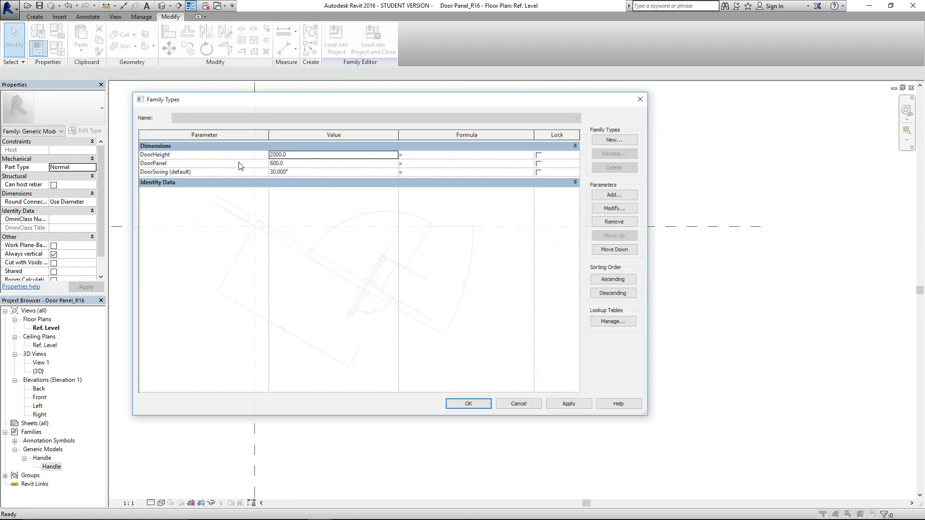
{"action": "left_click", "coordinate": [292, 171]}
{"action": "type", "text": "45"}
{"action": "left_click", "coordinate": [473, 402]}
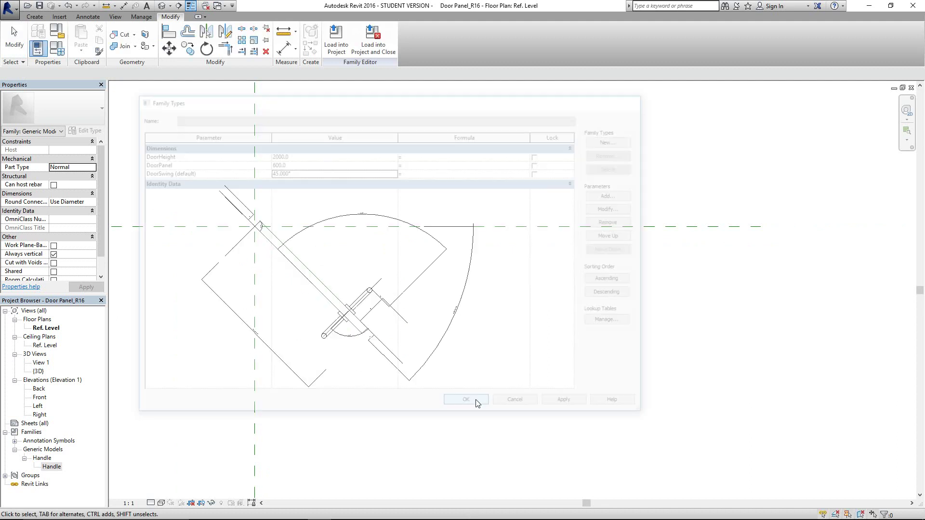
{"action": "left_click", "coordinate": [59, 53]}
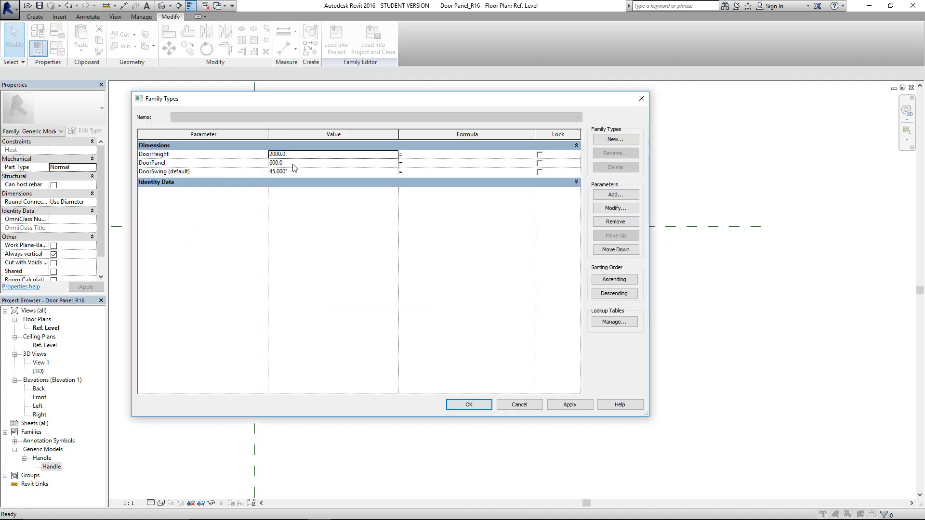
{"action": "left_click", "coordinate": [299, 169]}
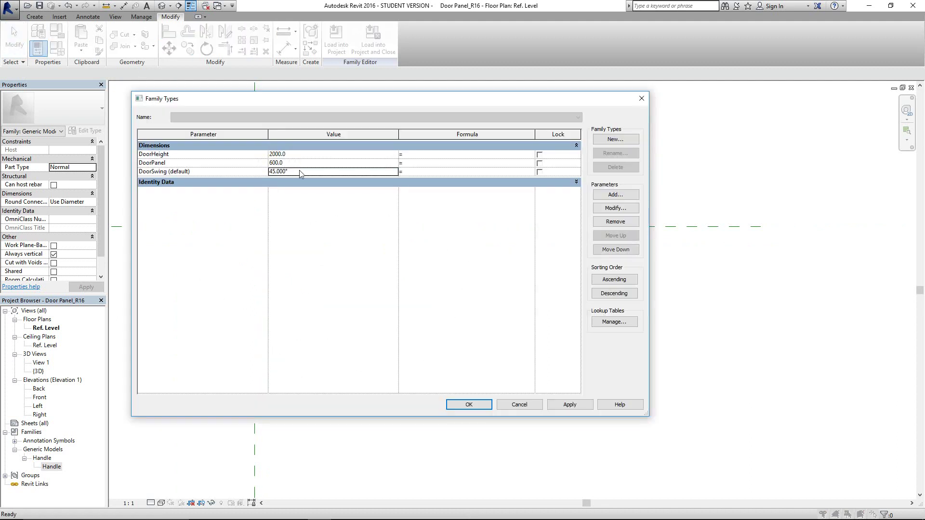
{"action": "left_click", "coordinate": [461, 406]}
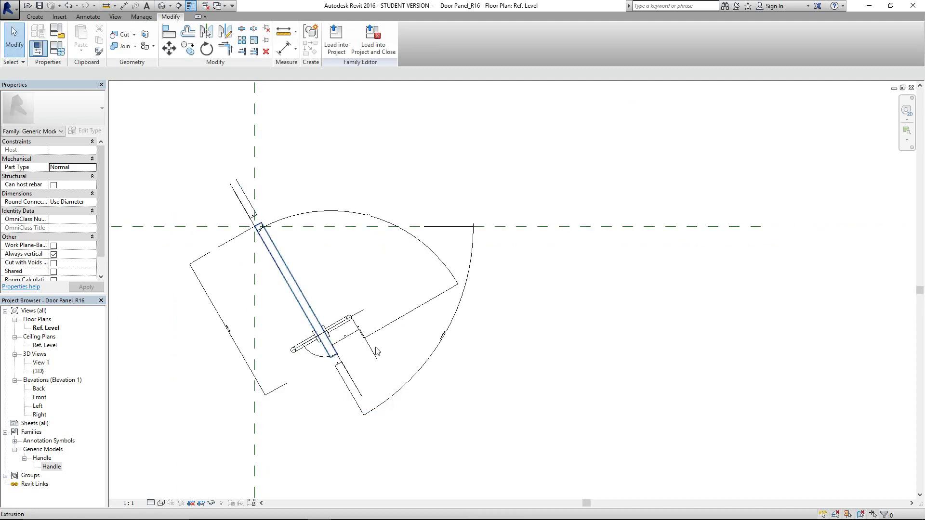
- Test the swing further with DoorSwing at 120° and then 30°
{"action": "scroll", "coordinate": [302, 301], "scroll_direction": "up", "scroll_amount": 2}
{"action": "scroll", "coordinate": [542, 337], "scroll_direction": "up", "scroll_amount": 4}
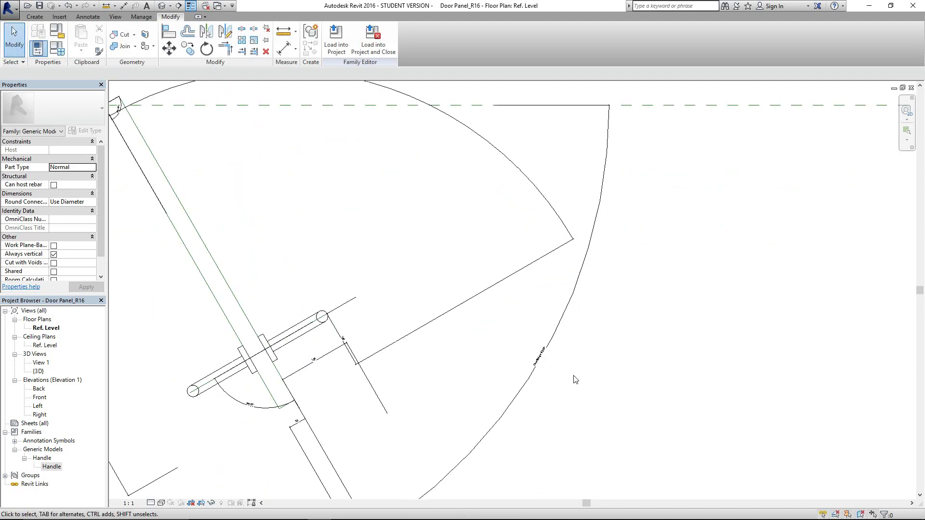
{"action": "scroll", "coordinate": [501, 372], "scroll_direction": "down", "scroll_amount": 5}
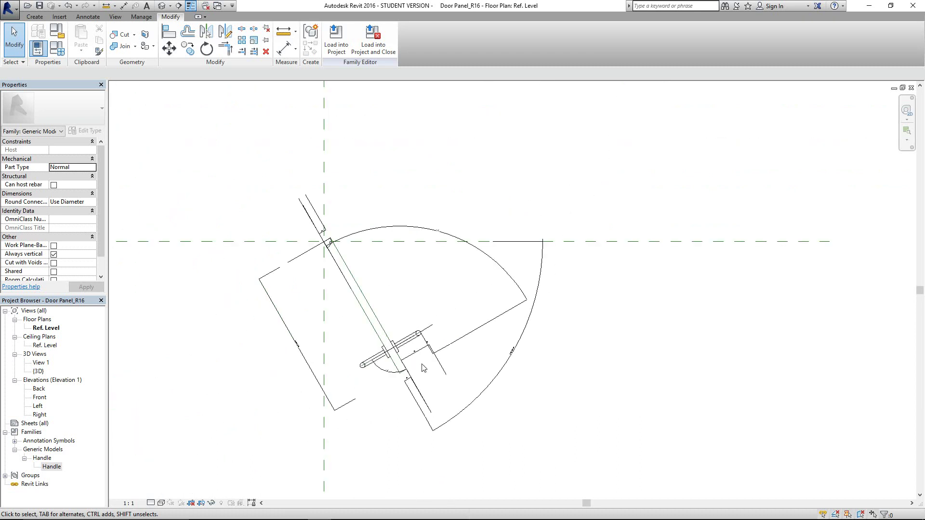
{"action": "left_click", "coordinate": [56, 48]}
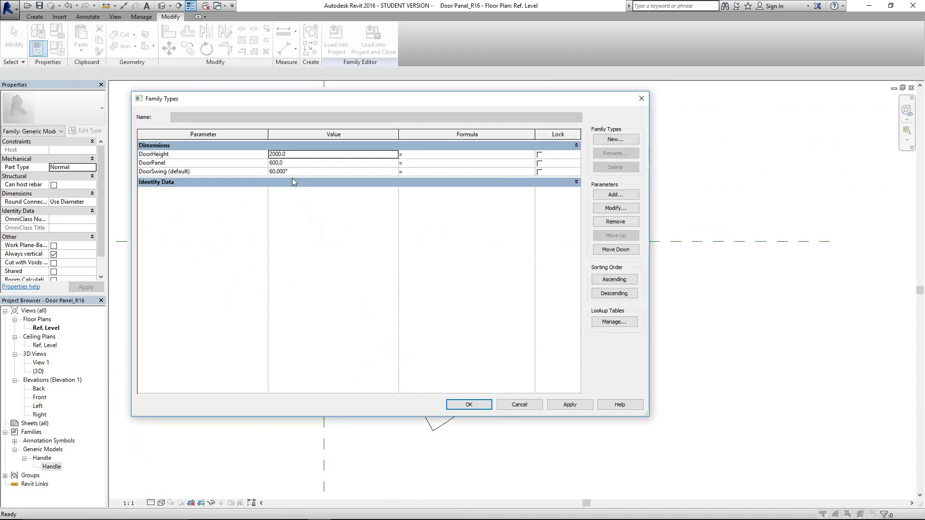
{"action": "left_click", "coordinate": [295, 172]}
{"action": "type", "text": "120"}
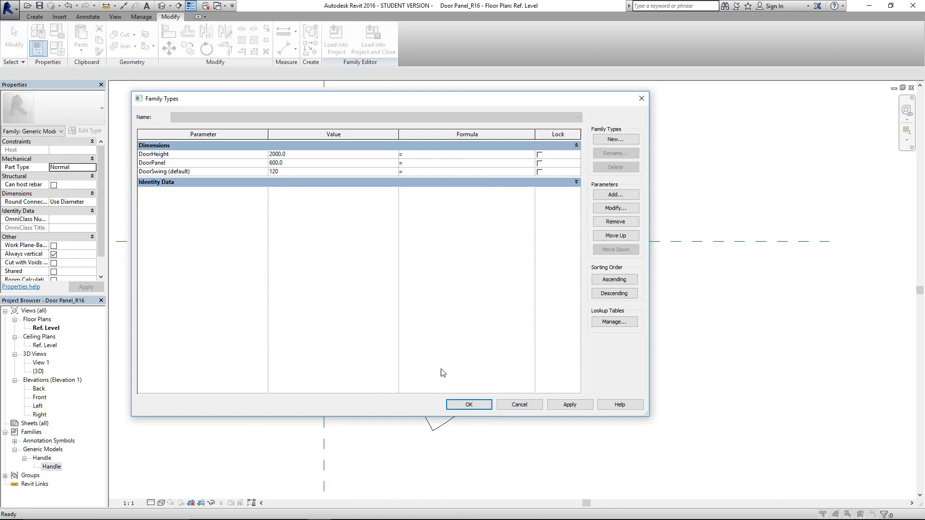
{"action": "left_click", "coordinate": [467, 407]}
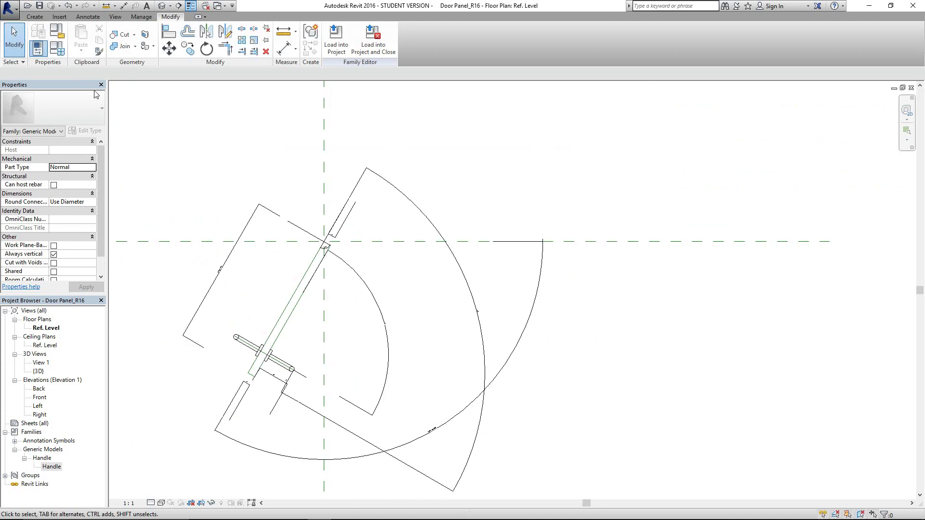
{"action": "left_click", "coordinate": [57, 48]}
{"action": "left_click", "coordinate": [321, 171]}
{"action": "type", "text": "30"}
{"action": "left_click", "coordinate": [465, 404]}
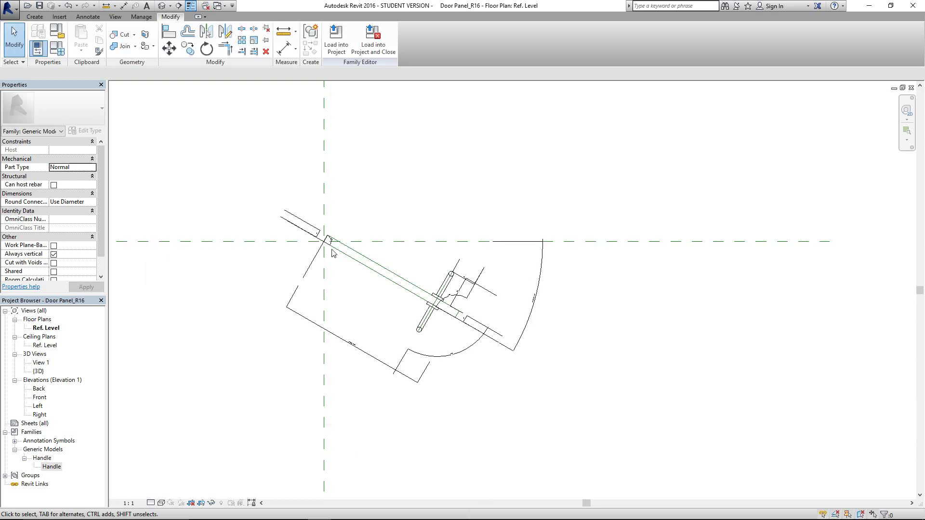
- Set DoorSwing to 0° and then back to 30°
{"action": "left_click", "coordinate": [57, 48]}
{"action": "left_click", "coordinate": [291, 173]}
{"action": "left_click", "coordinate": [294, 175]}
{"action": "type", "text": "0"}
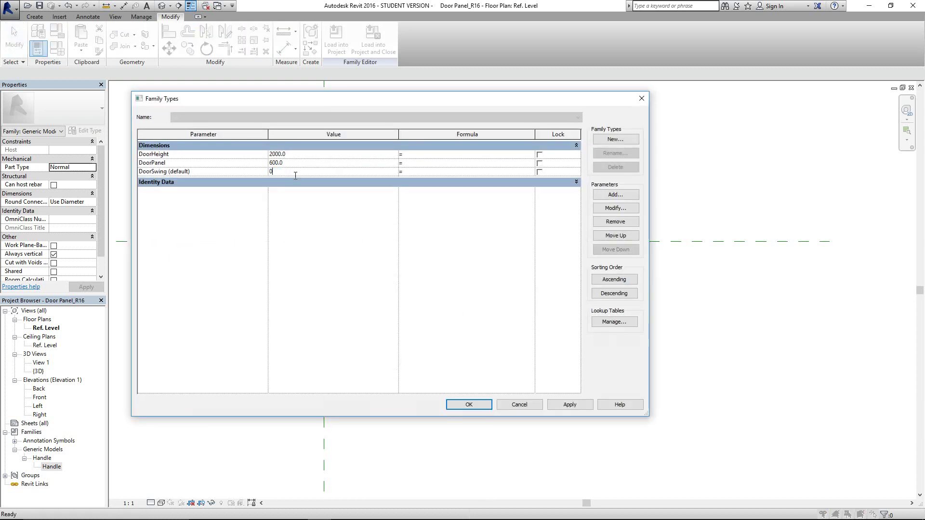
{"action": "left_click", "coordinate": [465, 406]}
{"action": "left_click", "coordinate": [57, 48]}
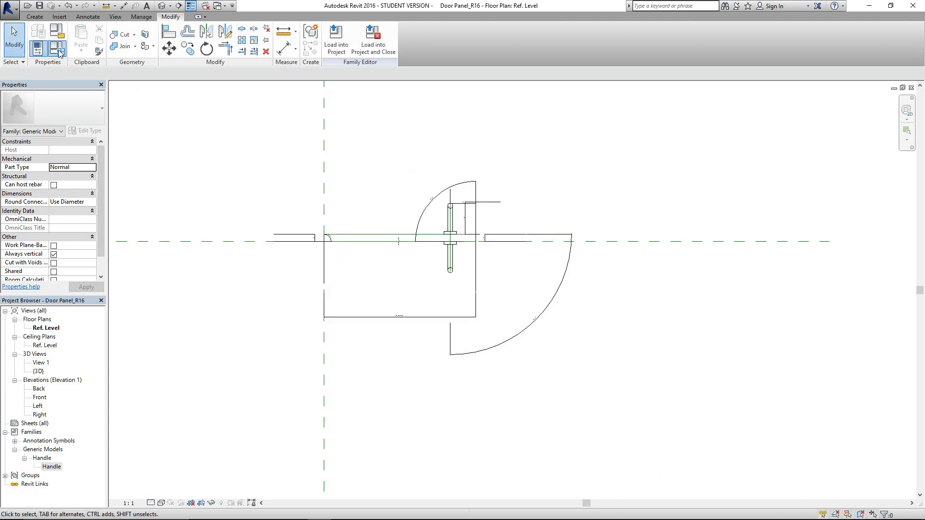
{"action": "left_click", "coordinate": [314, 172]}
{"action": "type", "text": "30"}
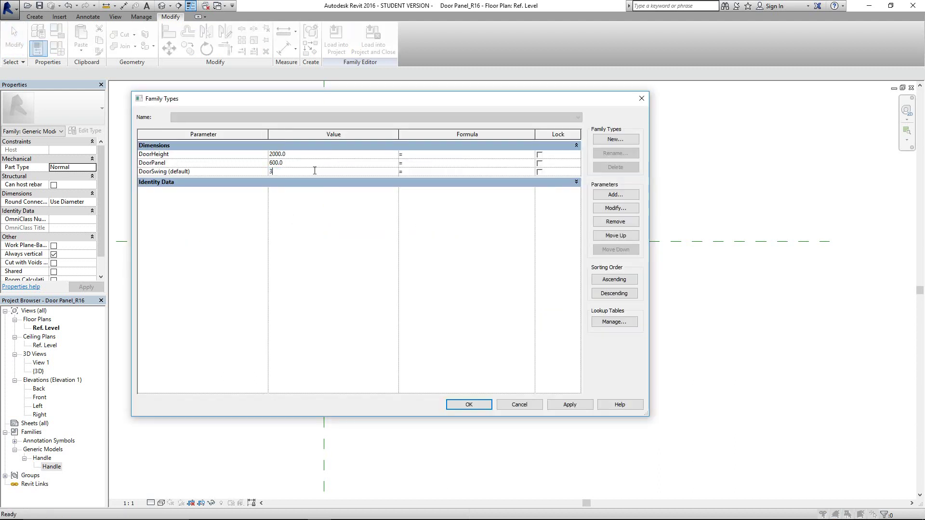
{"action": "left_click", "coordinate": [469, 404]}
{"action": "left_click", "coordinate": [336, 36]}
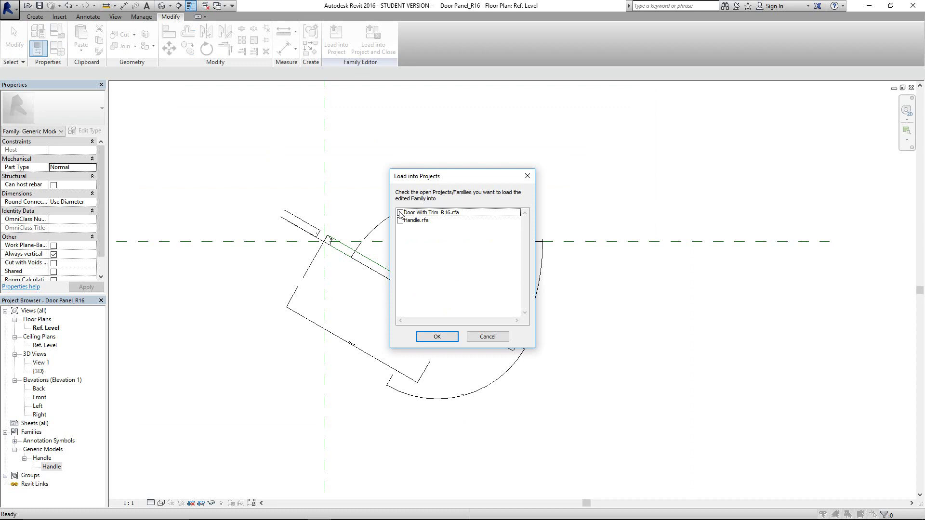
- Try loading the panel into Door With Trim_R16 with parameter values overwritten, cancelling after the DoorHeight error
{"action": "left_click", "coordinate": [400, 213]}
{"action": "left_click", "coordinate": [433, 335]}
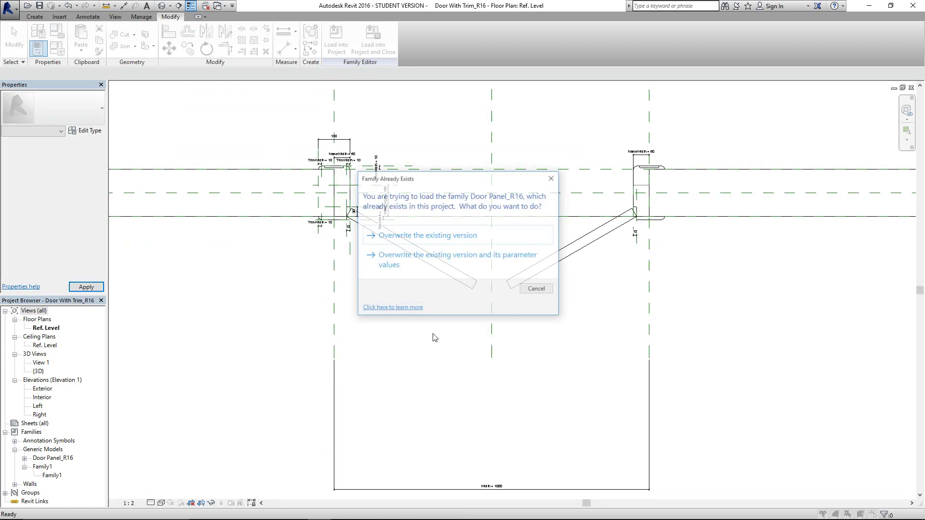
{"action": "left_click", "coordinate": [457, 263]}
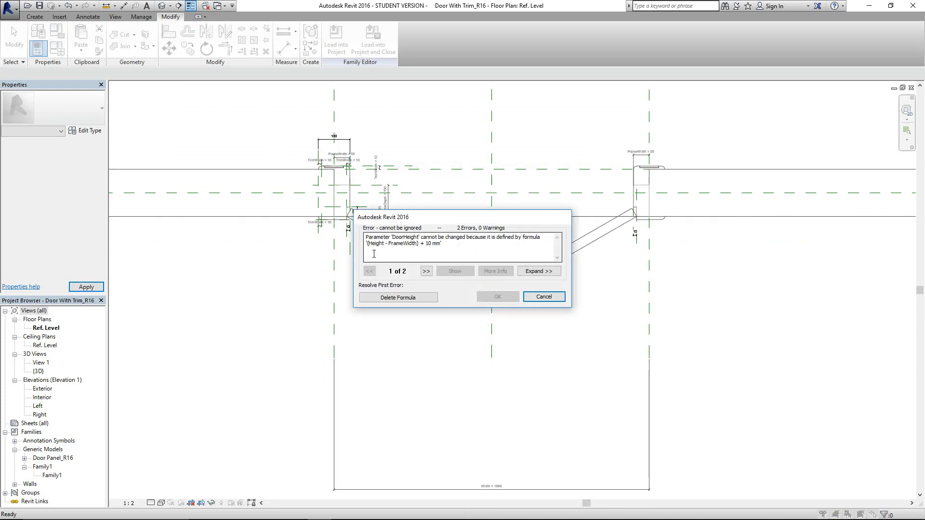
{"action": "left_click", "coordinate": [543, 299]}
{"action": "key", "text": "Return"}
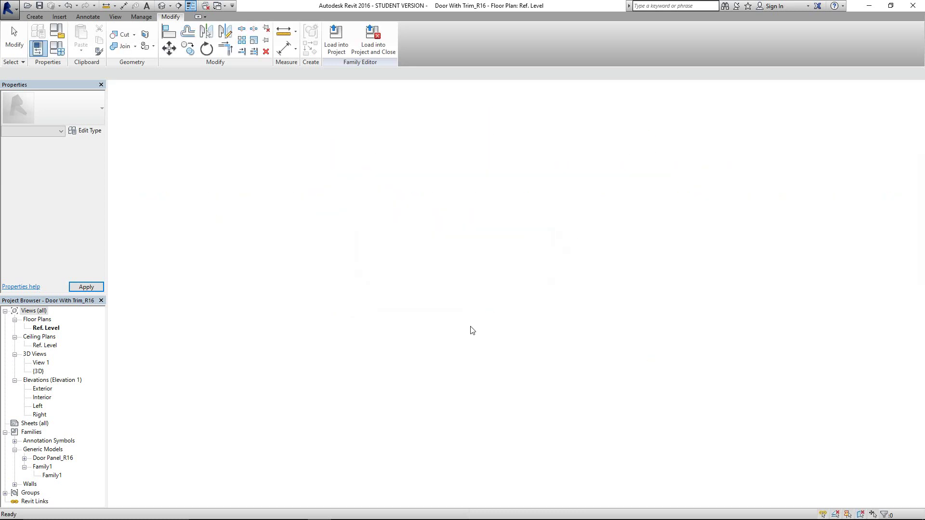
- Reload the panel into Door With Trim_R16, overwriting only the existing version
{"action": "left_click", "coordinate": [337, 50]}
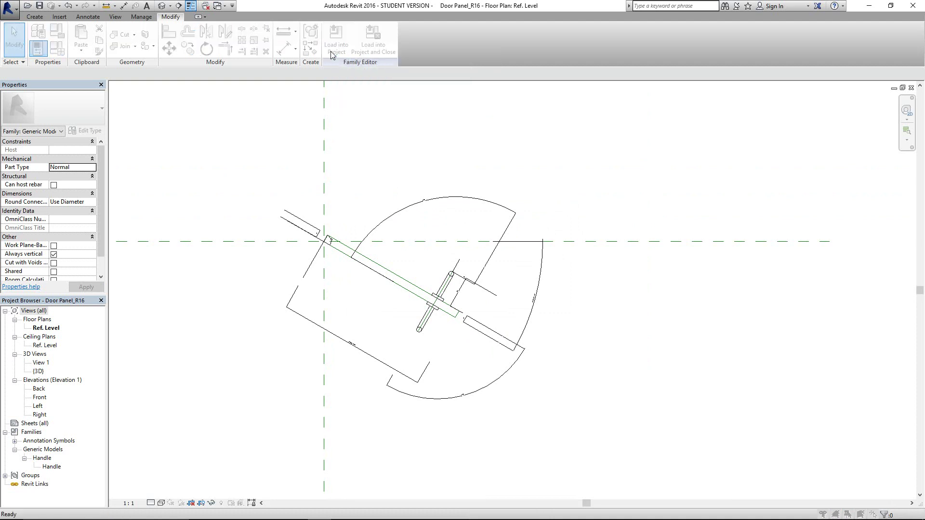
{"action": "left_click", "coordinate": [451, 336]}
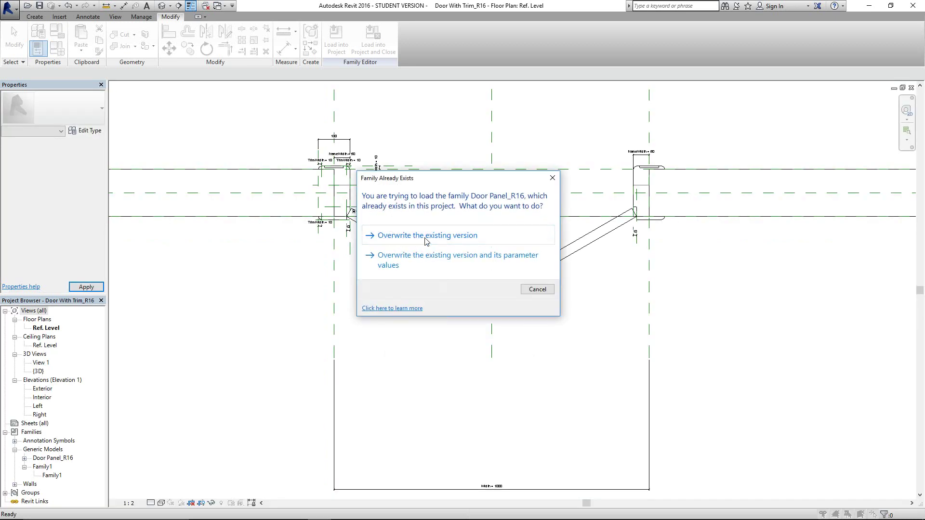
{"action": "left_click", "coordinate": [425, 237]}
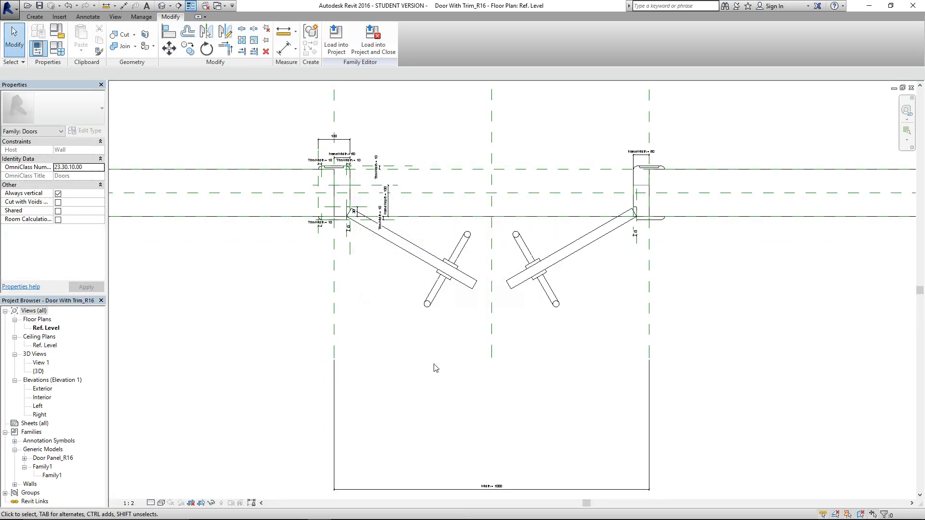
- Review the left door panel's type parameters in Door With Trim_R16, then close them
{"action": "scroll", "coordinate": [448, 341], "scroll_direction": "up", "scroll_amount": 3}
{"action": "left_click", "coordinate": [484, 231]}
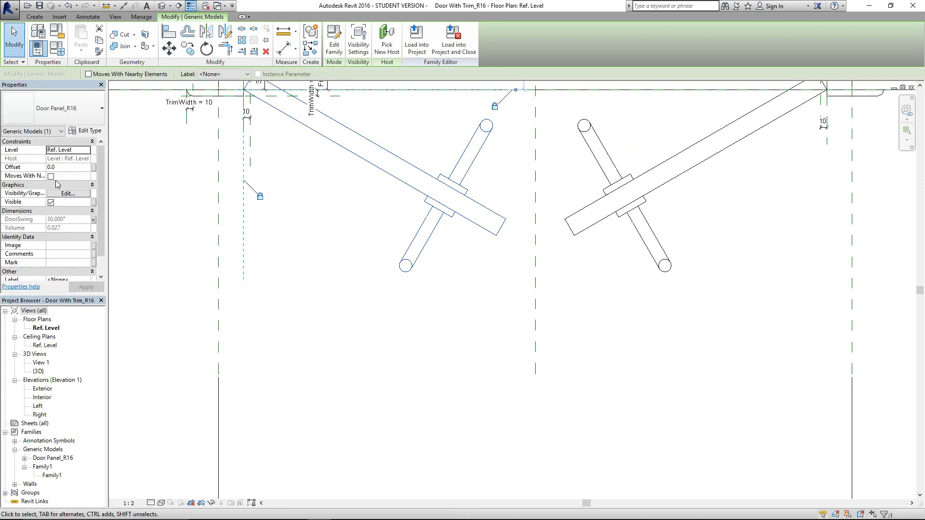
{"action": "left_click", "coordinate": [86, 131]}
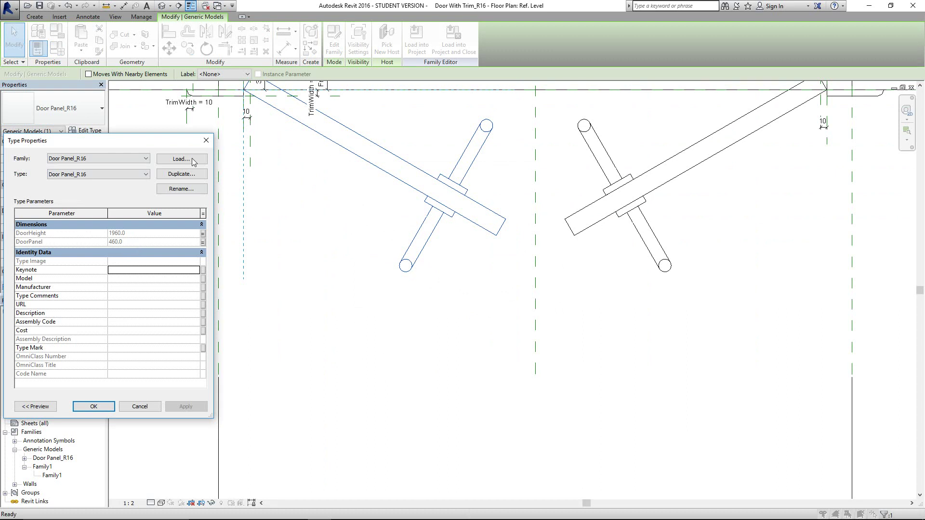
{"action": "key", "text": "Escape"}
{"action": "key", "text": "Escape"}
{"action": "scroll", "coordinate": [453, 318], "scroll_direction": "down", "scroll_amount": 2}
{"action": "middle_click_drag", "start_coordinate": [452, 318], "coordinate": [419, 330]}
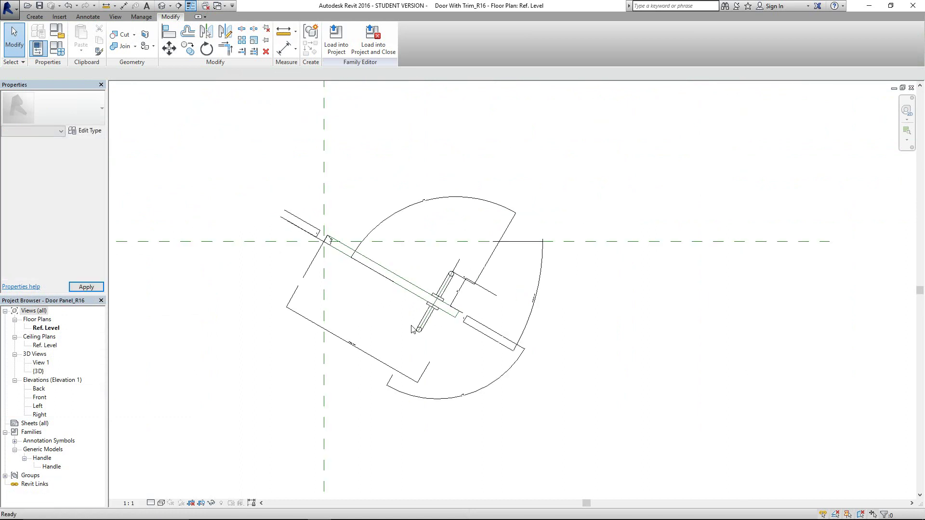
- Add a Material-type family parameter named PanelMaterial
{"action": "scroll", "coordinate": [356, 289], "scroll_direction": "up", "scroll_amount": 2}
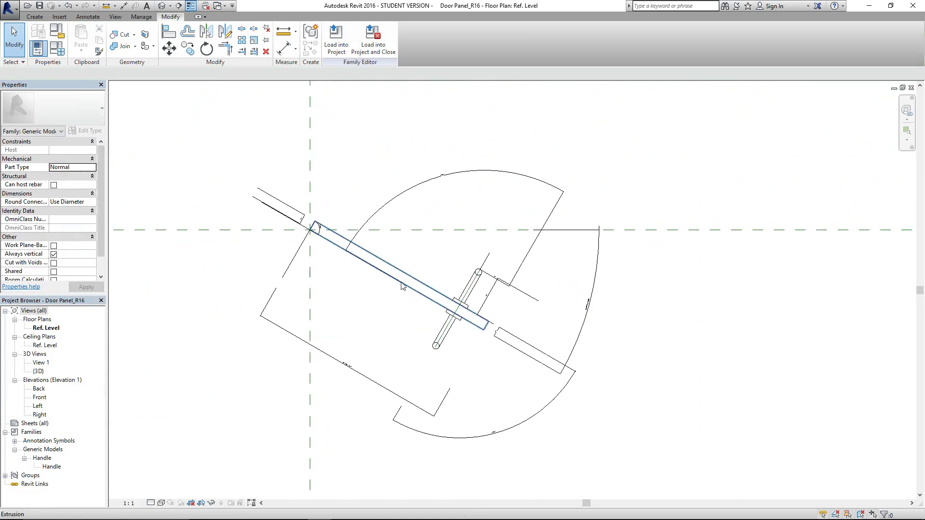
{"action": "left_click", "coordinate": [395, 292]}
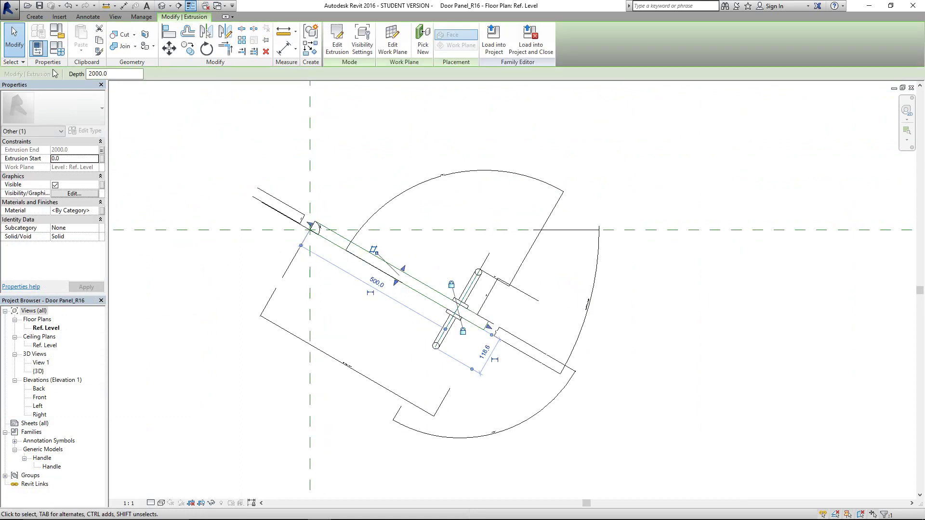
{"action": "left_click", "coordinate": [58, 49]}
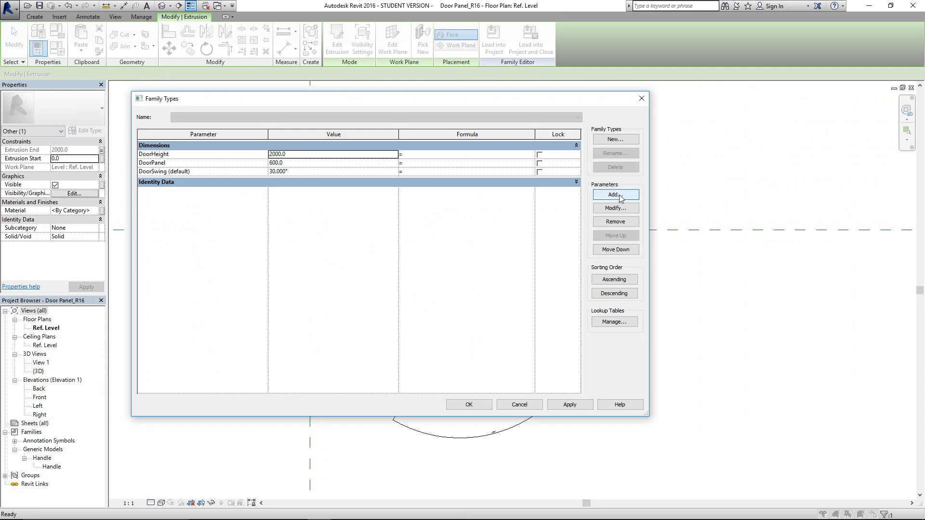
{"action": "left_click", "coordinate": [615, 194]}
{"action": "type", "text": "PanelMaterial"}
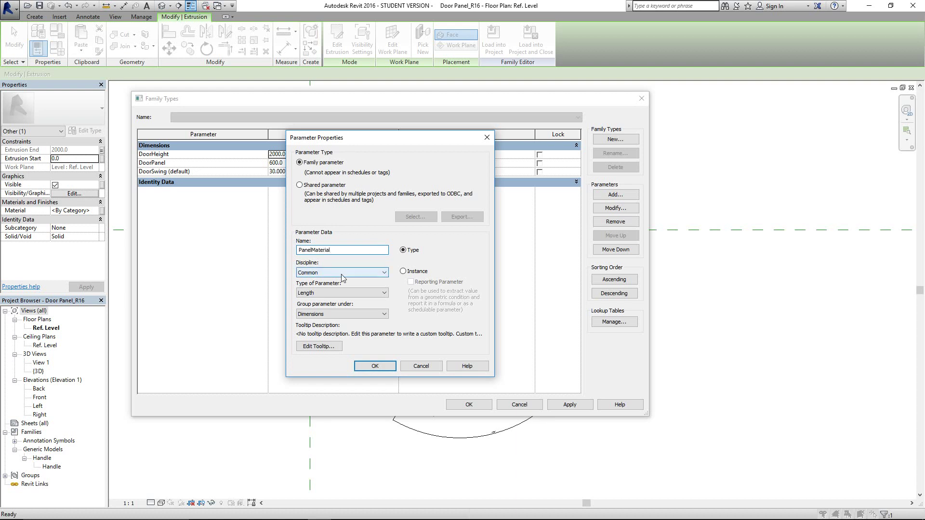
{"action": "left_click", "coordinate": [346, 293]}
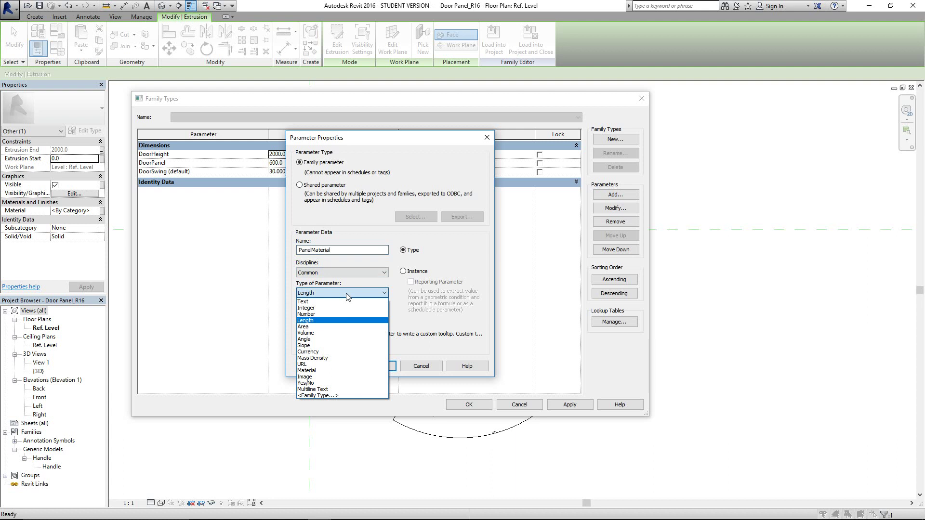
{"action": "left_click", "coordinate": [316, 370]}
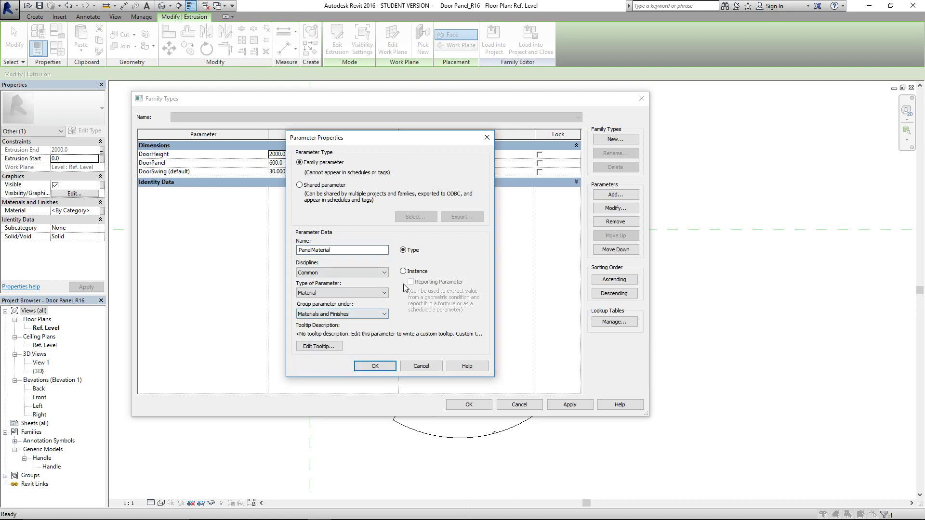
{"action": "left_click", "coordinate": [379, 364]}
{"action": "left_click", "coordinate": [469, 405]}
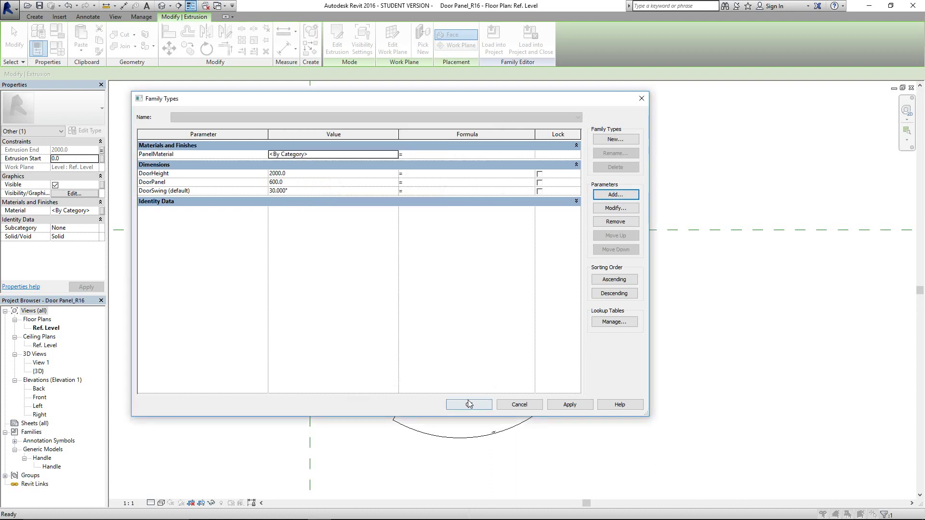
- Associate the panel extrusion's material with the PanelMaterial parameter
{"action": "left_click", "coordinate": [410, 289]}
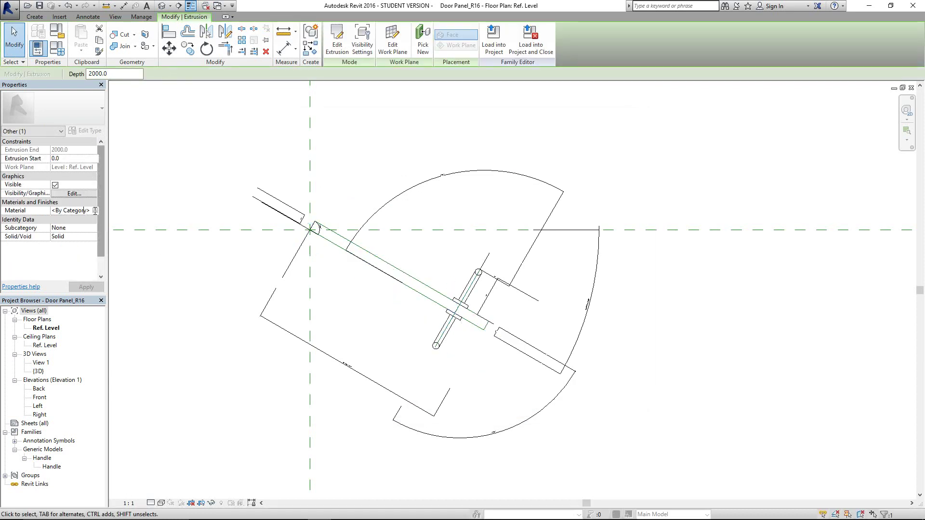
{"action": "left_click", "coordinate": [95, 211]}
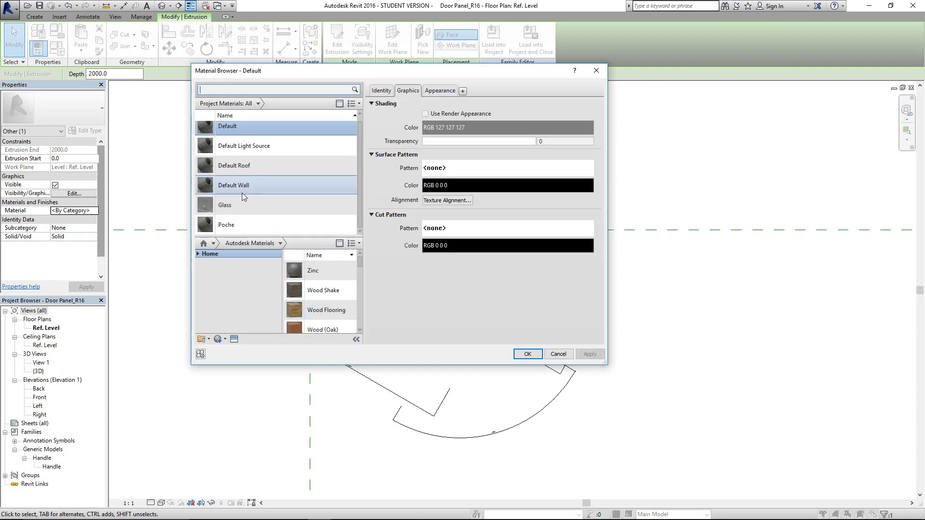
{"action": "left_click", "coordinate": [596, 70]}
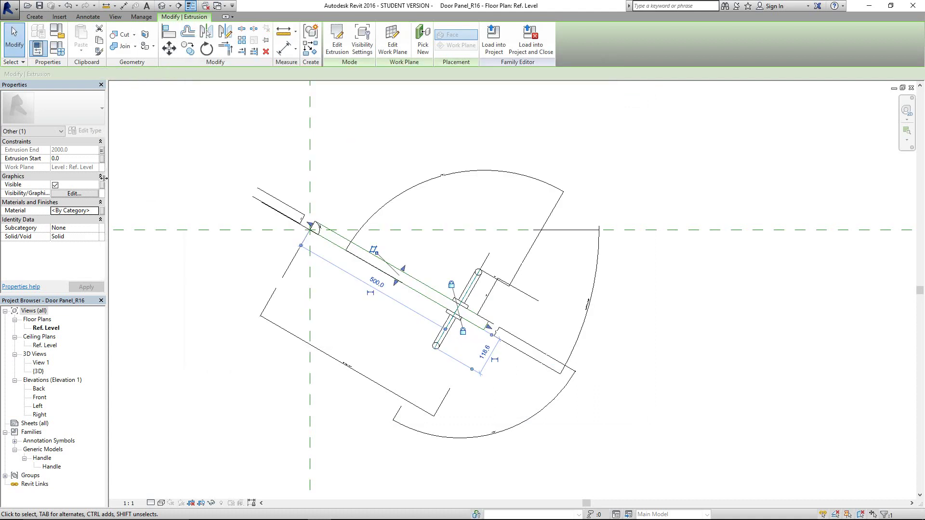
{"action": "left_click", "coordinate": [102, 211]}
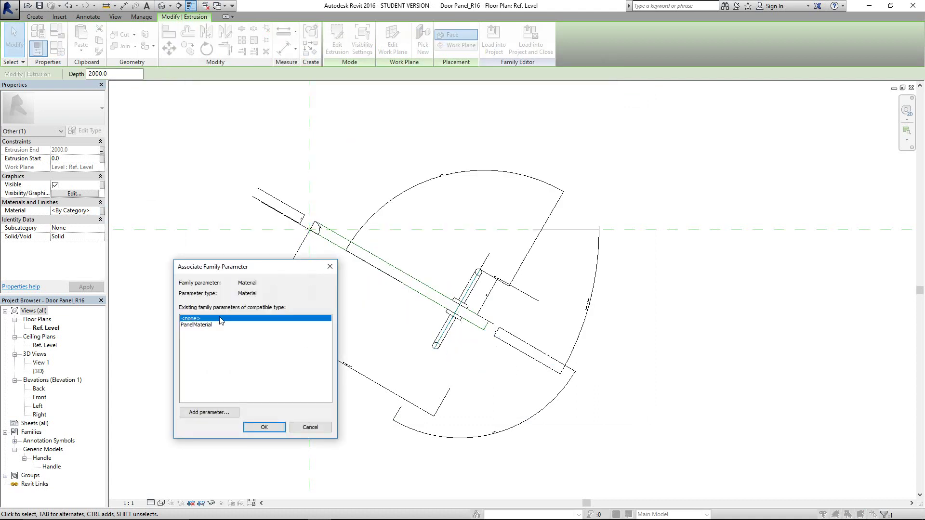
{"action": "left_click", "coordinate": [203, 325]}
{"action": "left_click", "coordinate": [266, 426]}
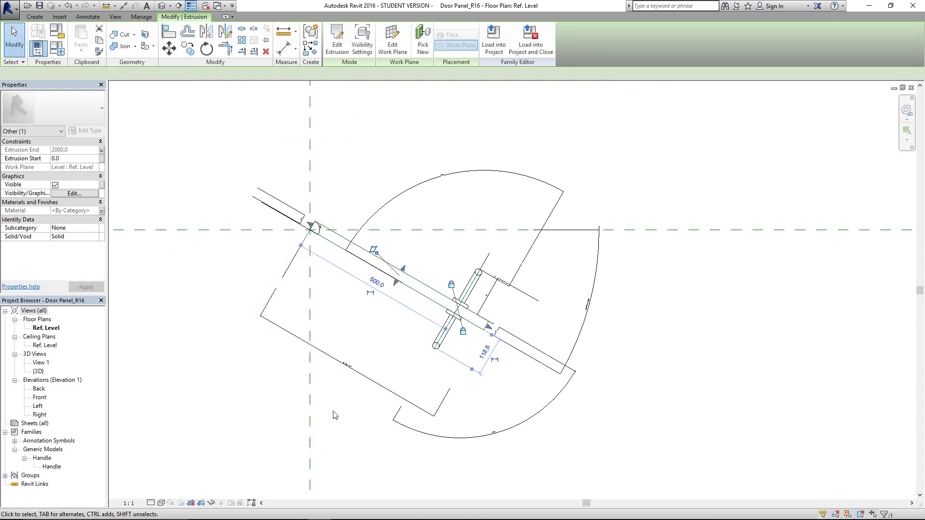
- Reload Door Panel_R16 into Door With Trim_R16, overwriting the existing version
{"action": "left_click", "coordinate": [493, 57]}
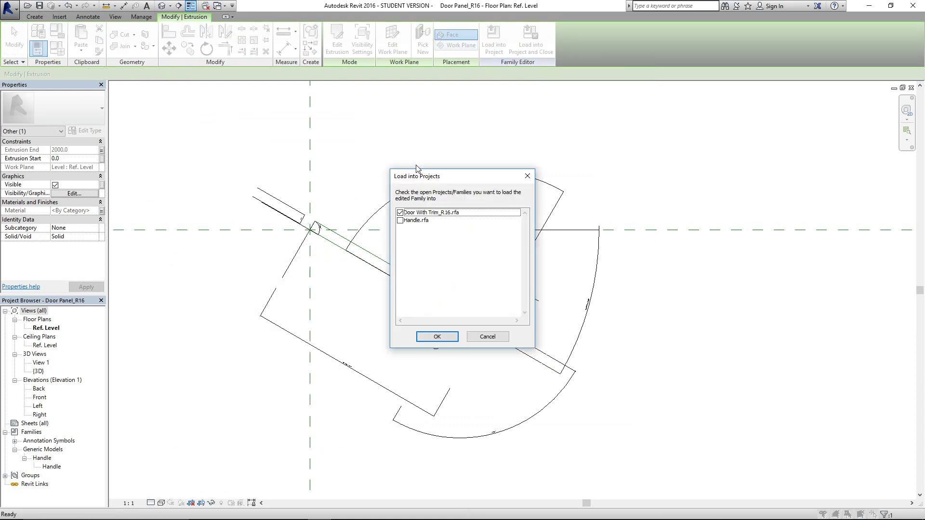
{"action": "left_click", "coordinate": [437, 337]}
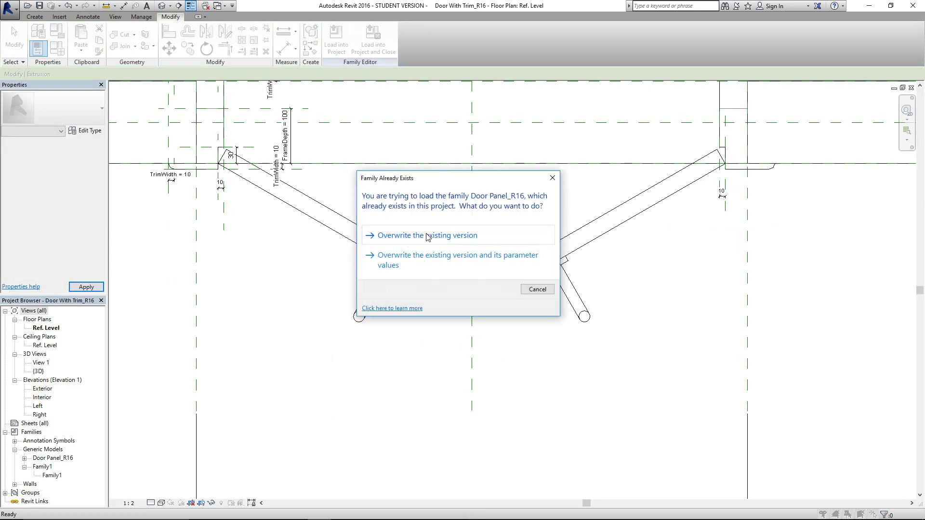
{"action": "left_click", "coordinate": [428, 235]}
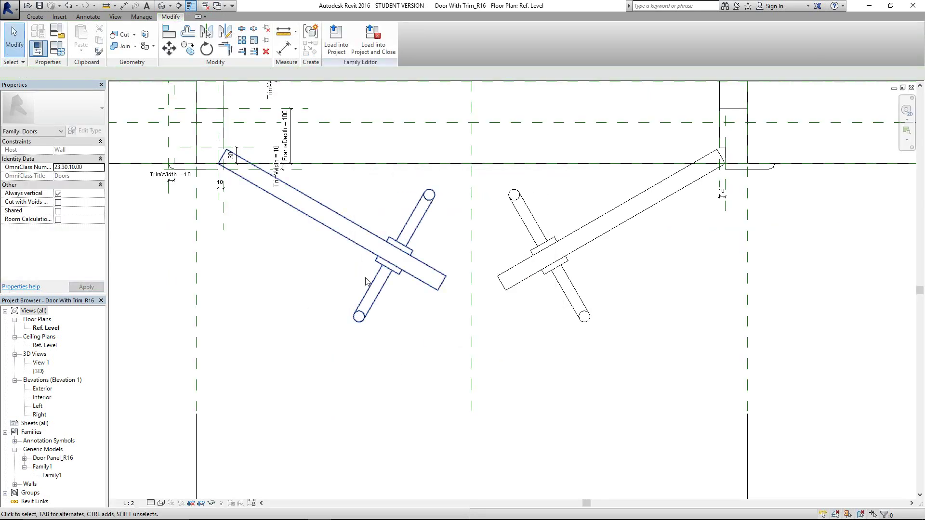
- Confirm the left door panel's type properties now include PanelMaterial, then deselect it
{"action": "left_click", "coordinate": [371, 296]}
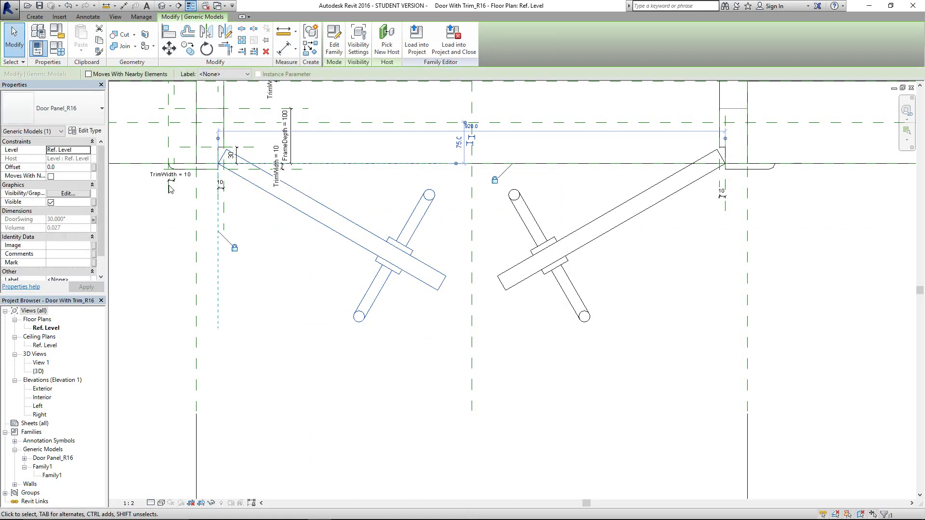
{"action": "left_click", "coordinate": [86, 131]}
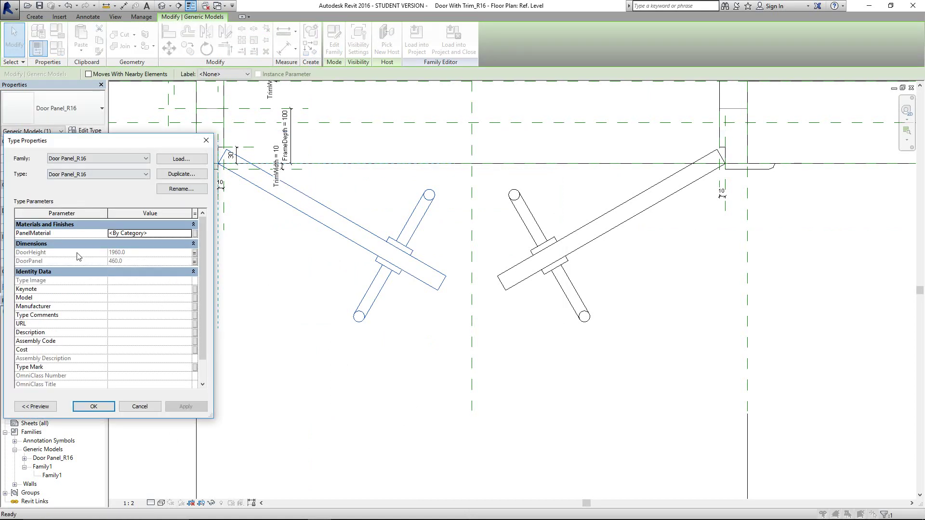
{"action": "left_click", "coordinate": [206, 140]}
{"action": "left_click", "coordinate": [350, 365]}
{"action": "scroll", "coordinate": [351, 366], "scroll_direction": "down", "scroll_amount": 4}
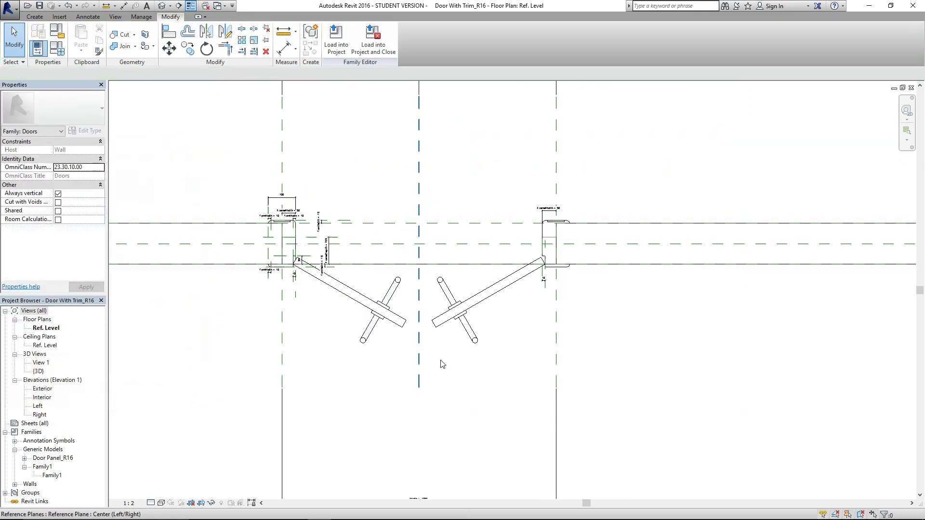
{"action": "scroll", "coordinate": [402, 337], "scroll_direction": "up", "scroll_amount": 2}
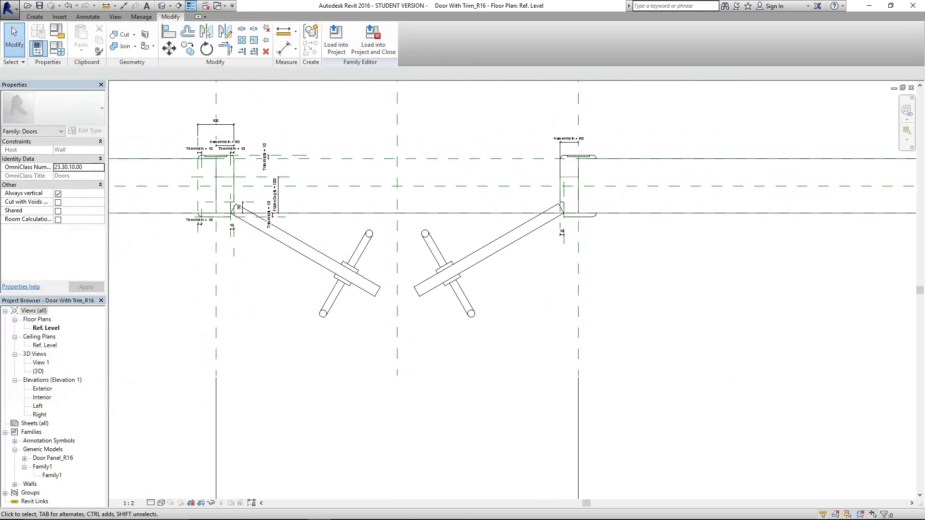
- In Door Panel_R16, set the default DoorSwing to 0 and open the Back elevation
{"action": "key", "text": "ctrl+Tab"}
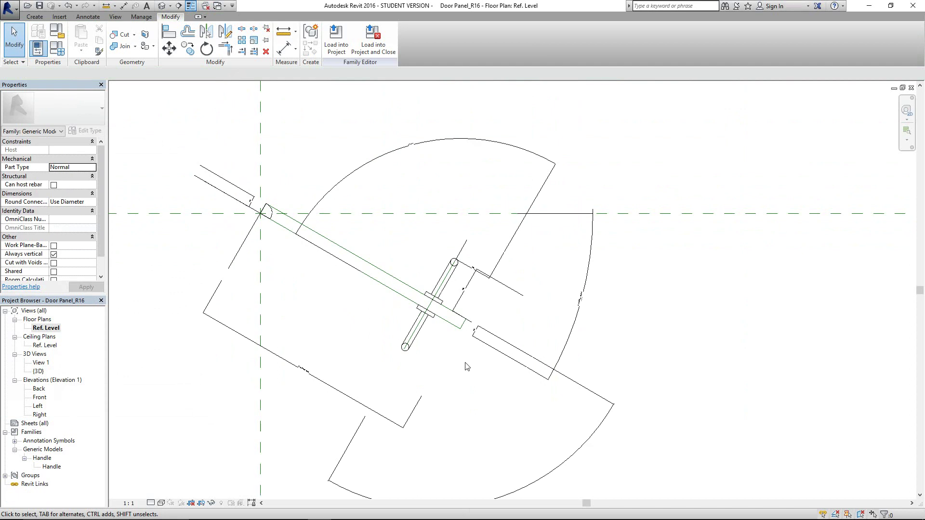
{"action": "scroll", "coordinate": [466, 367], "scroll_direction": "up", "scroll_amount": 3}
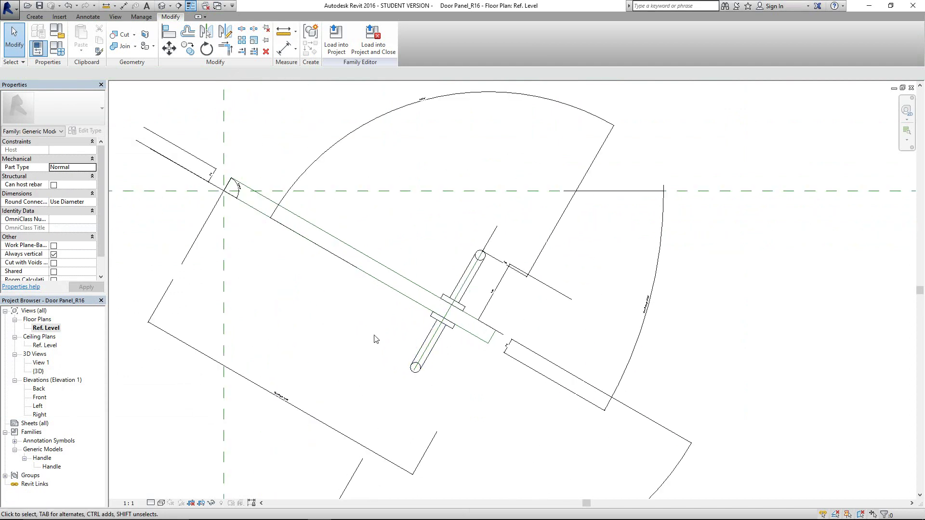
{"action": "scroll", "coordinate": [395, 321], "scroll_direction": "down", "scroll_amount": 2}
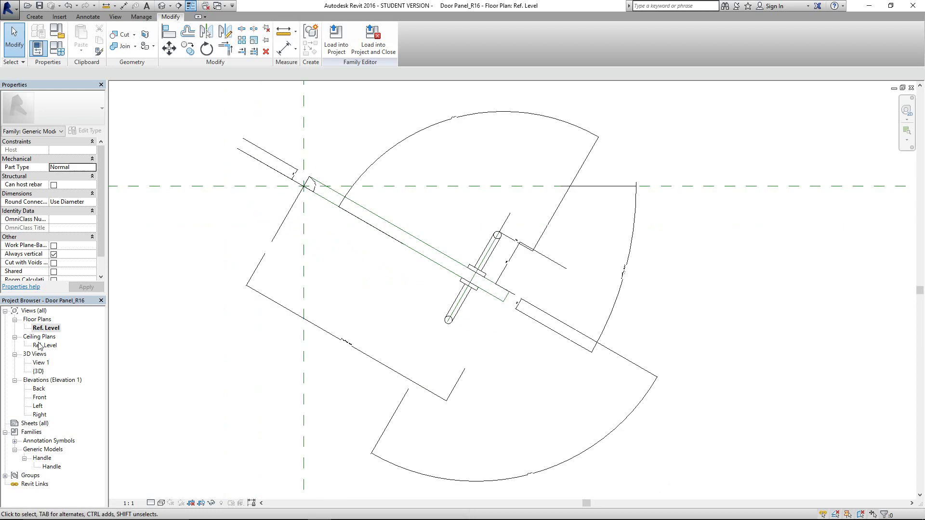
{"action": "left_click", "coordinate": [58, 48]}
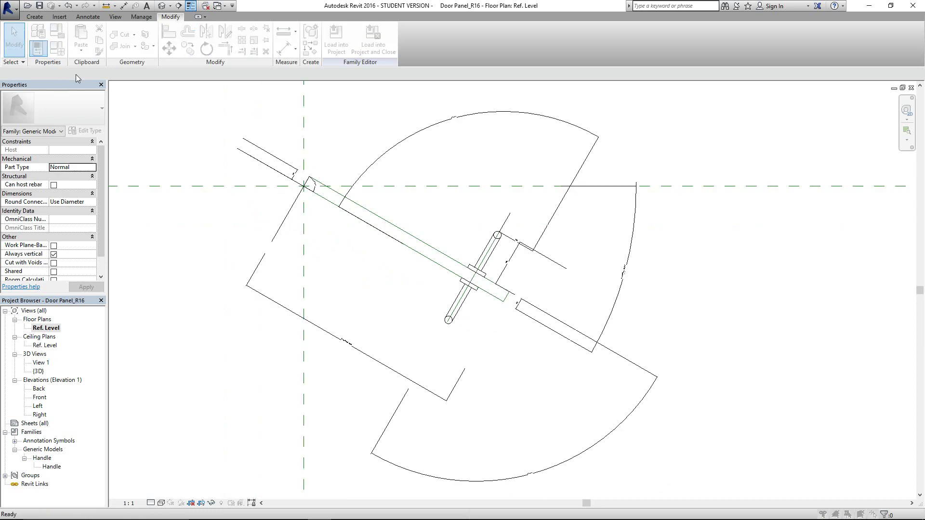
{"action": "left_click", "coordinate": [305, 191]}
{"action": "type", "text": "0"}
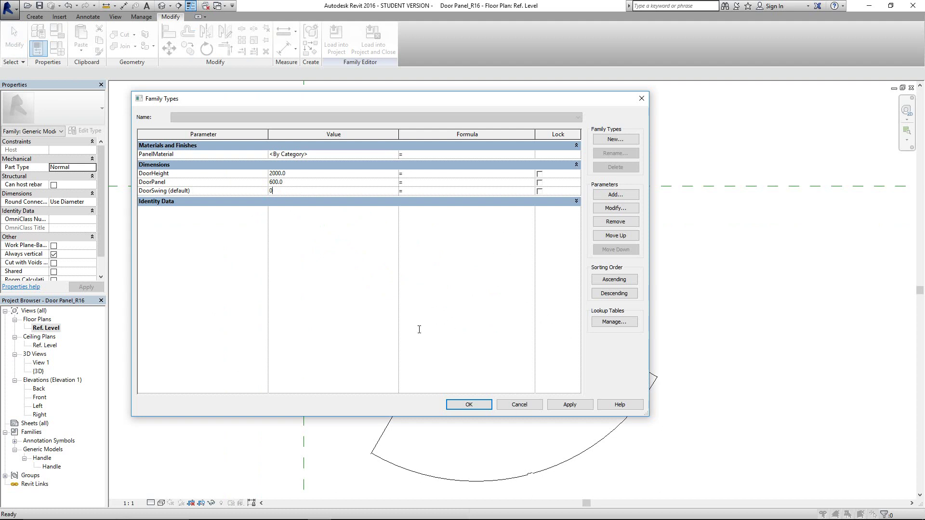
{"action": "left_click", "coordinate": [455, 405]}
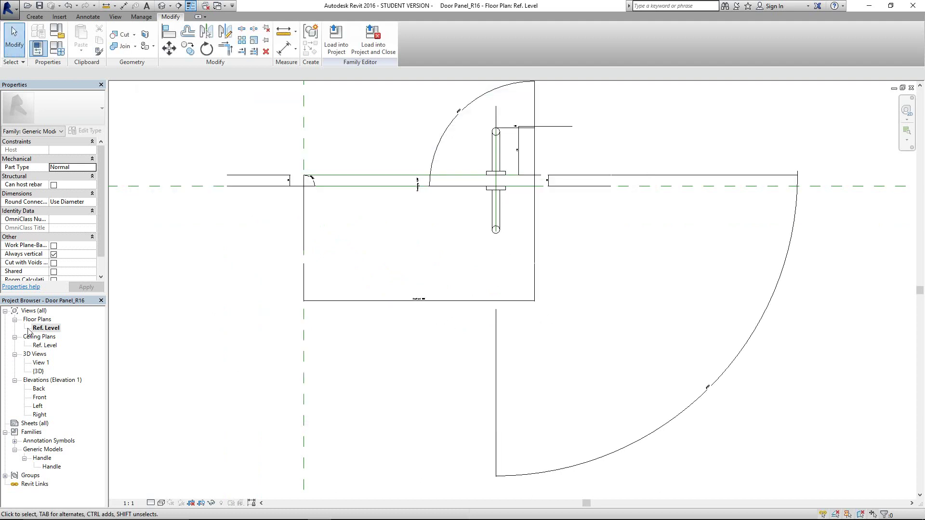
{"action": "double_click", "coordinate": [39, 389]}
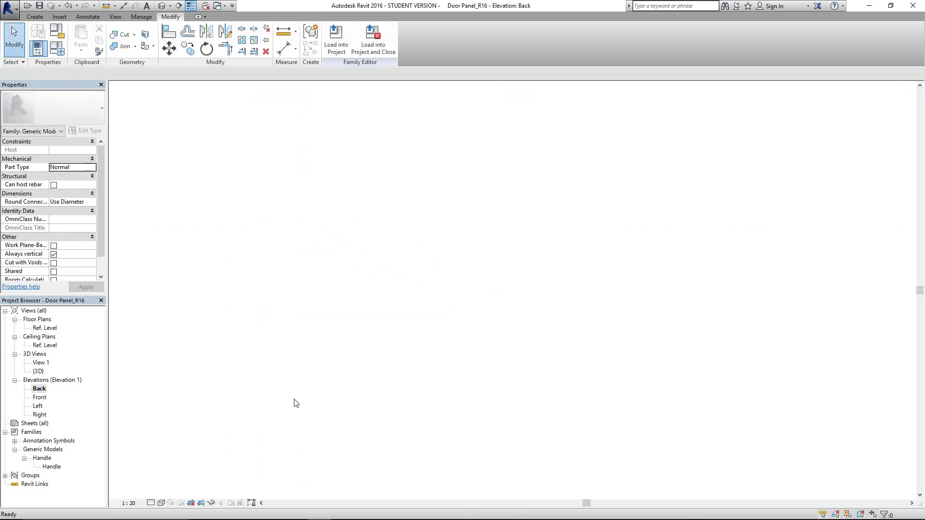
- In the Back elevation, add an EQ dimension from Ref. Level through handle centre to panel top
{"action": "left_click", "coordinate": [284, 48]}
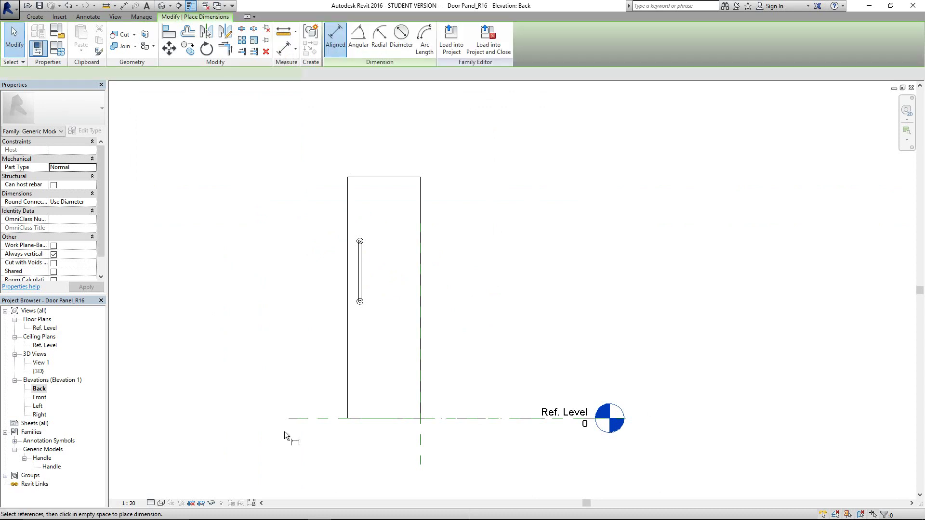
{"action": "left_click", "coordinate": [305, 418]}
{"action": "left_click", "coordinate": [365, 271]}
{"action": "left_click", "coordinate": [389, 178]}
{"action": "left_click", "coordinate": [279, 289]}
{"action": "left_click", "coordinate": [246, 298]}
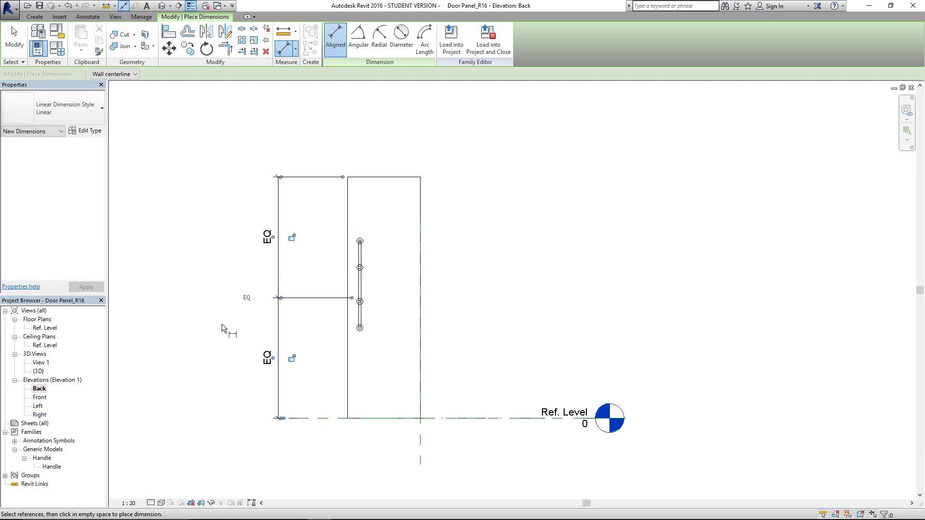
{"action": "left_click", "coordinate": [187, 369]}
- Add a matching equalised dimension in the Front elevation, then check the result in 3D
{"action": "double_click", "coordinate": [40, 398]}
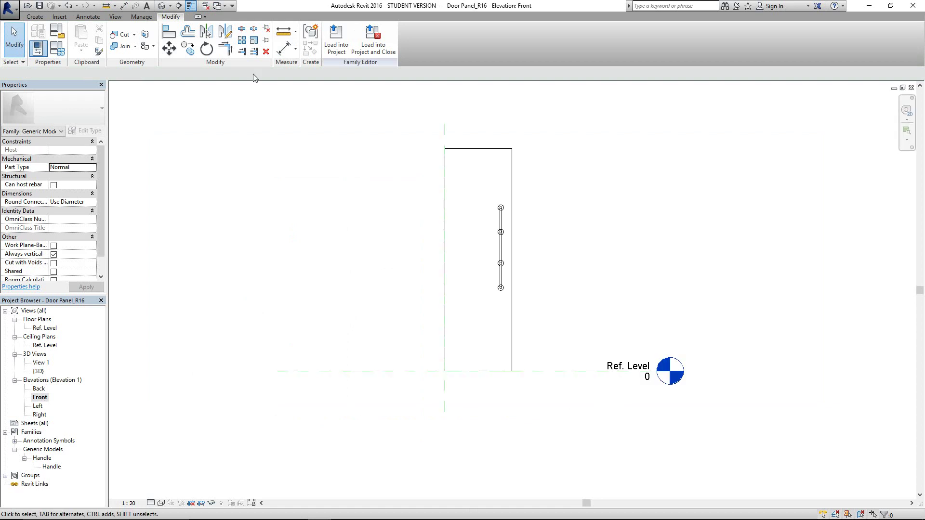
{"action": "left_click", "coordinate": [284, 48]}
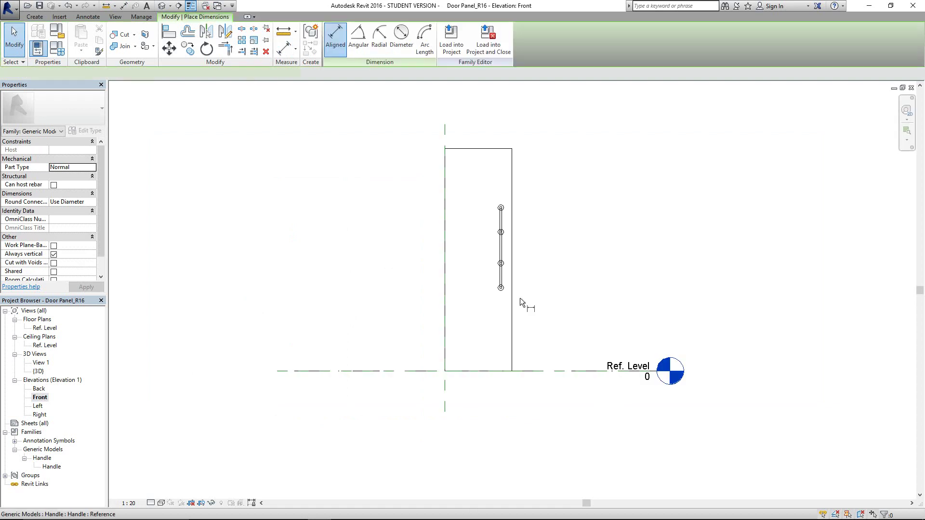
{"action": "left_click", "coordinate": [538, 371]}
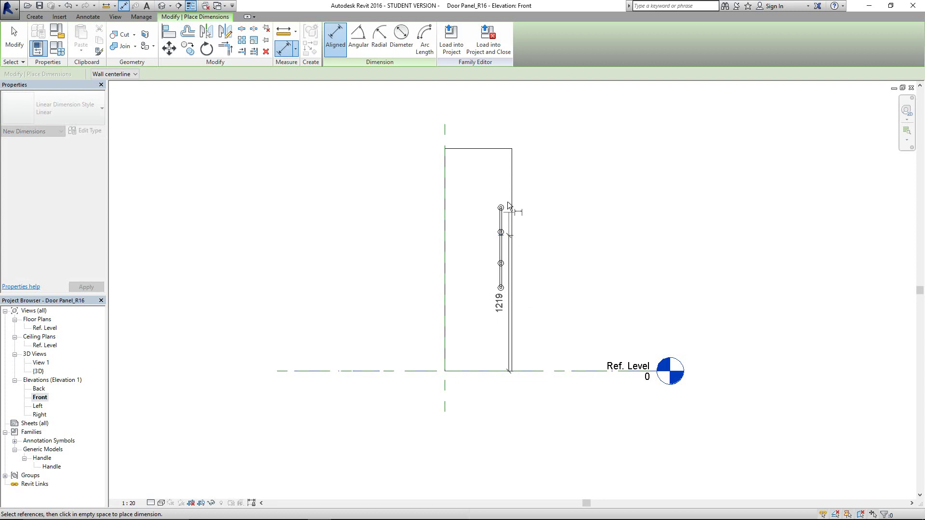
{"action": "left_click", "coordinate": [511, 147]}
{"action": "left_click", "coordinate": [582, 187]}
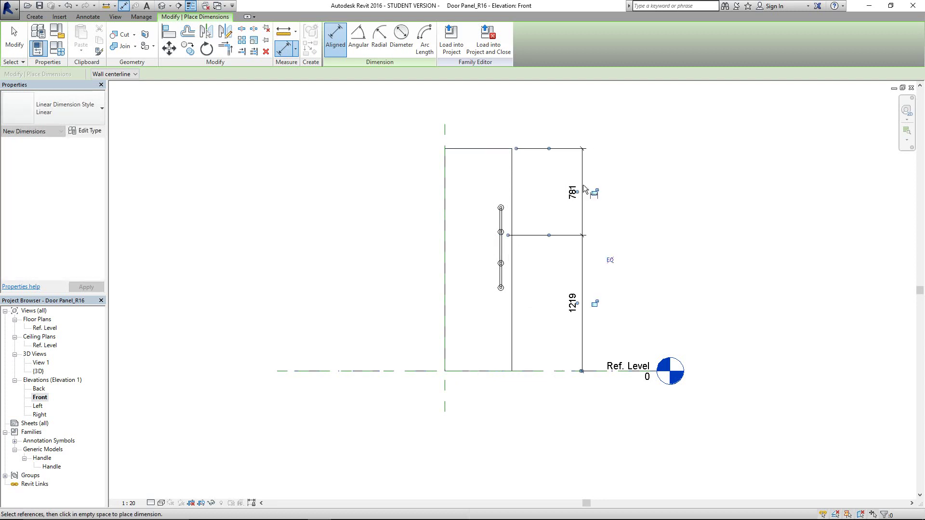
{"action": "left_click", "coordinate": [611, 261]}
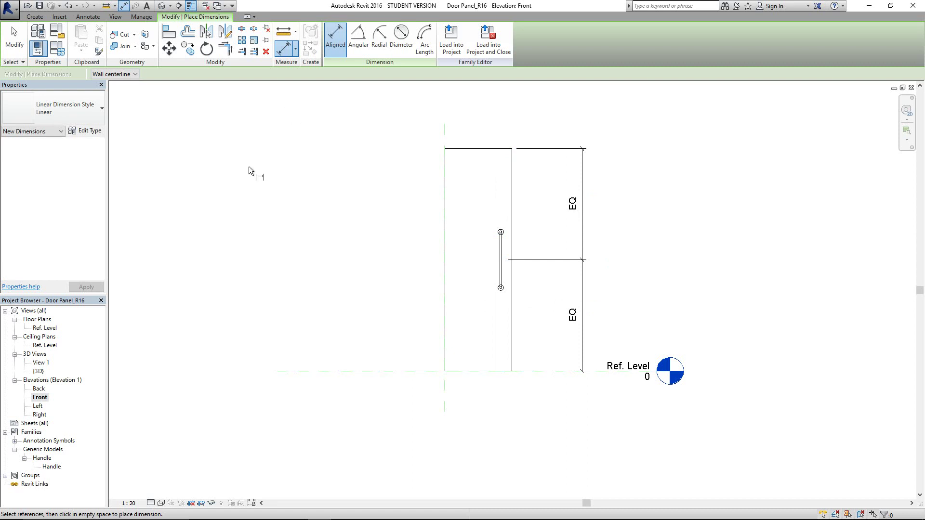
{"action": "left_click", "coordinate": [162, 6]}
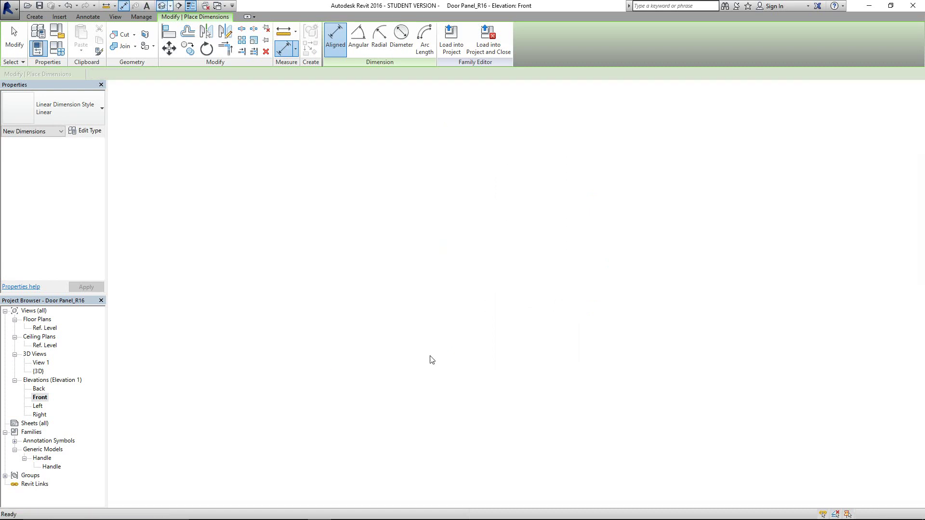
{"action": "scroll", "coordinate": [435, 360], "scroll_direction": "up", "scroll_amount": 2}
{"action": "scroll", "coordinate": [435, 359], "scroll_direction": "down", "scroll_amount": 2}
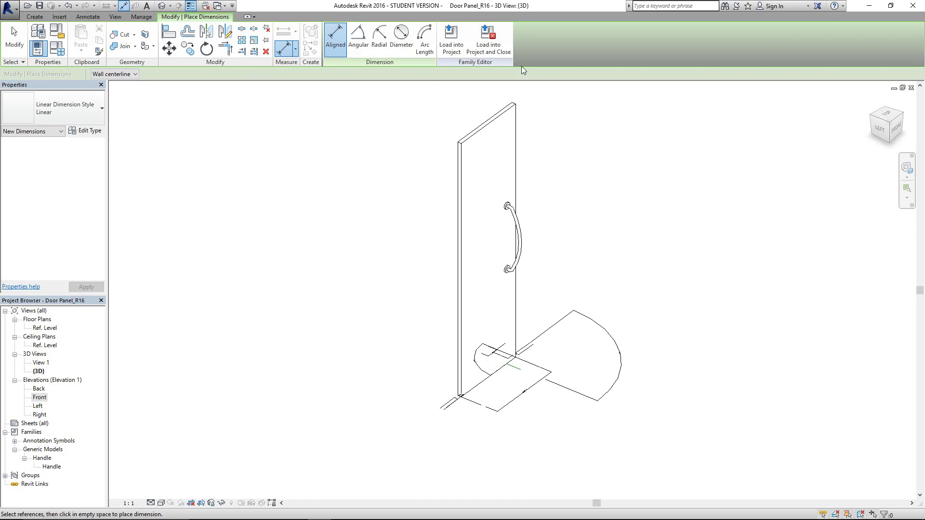
- Load the edited panel into Door With Trim_R16 and view the door in 3D
{"action": "left_click", "coordinate": [452, 41]}
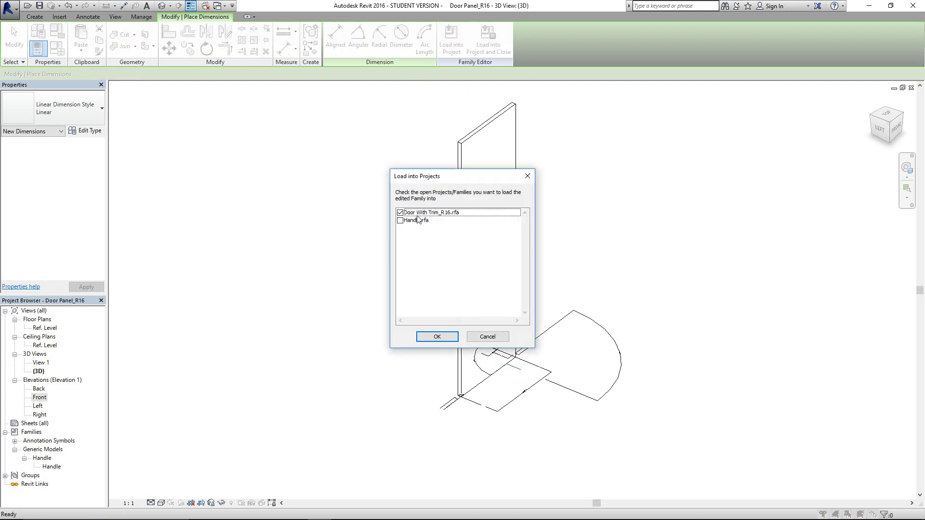
{"action": "left_click", "coordinate": [437, 337]}
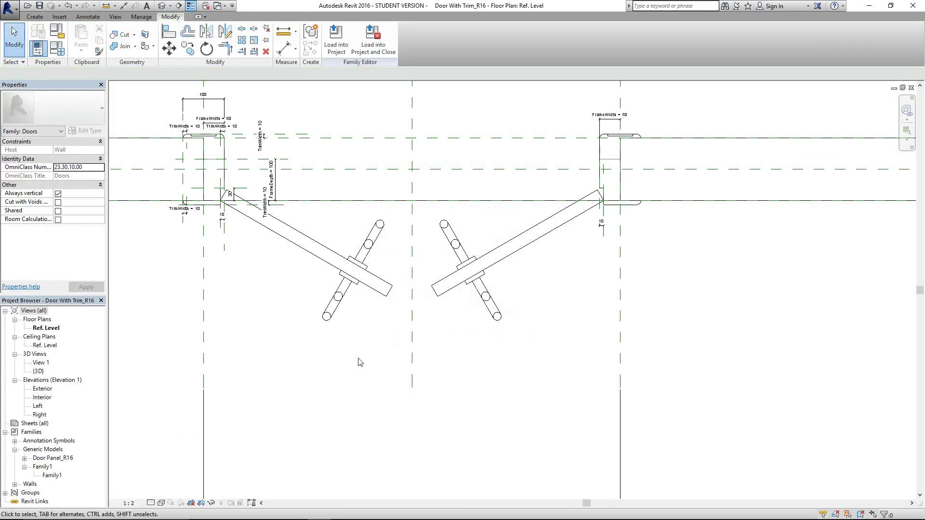
{"action": "scroll", "coordinate": [398, 373], "scroll_direction": "down", "scroll_amount": 2}
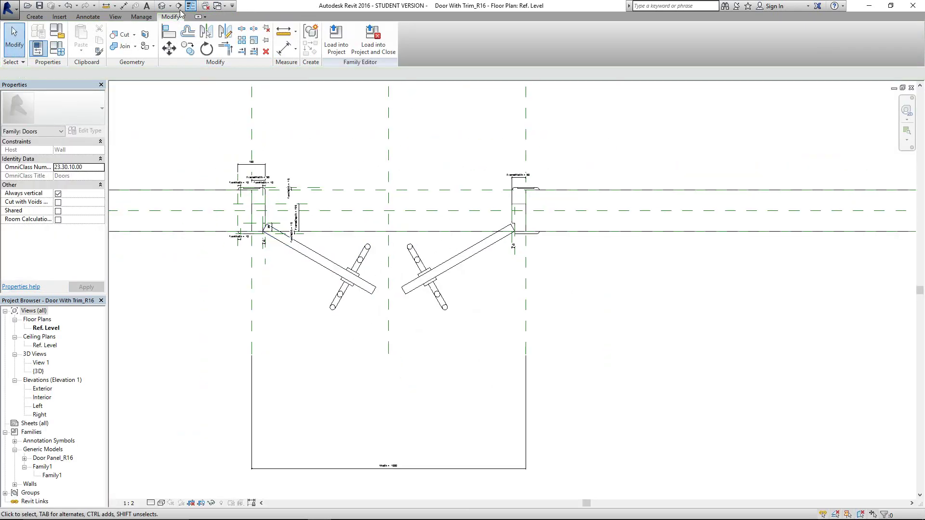
{"action": "left_click", "coordinate": [162, 6]}
{"action": "middle_click_drag", "start_coordinate": [426, 406], "coordinate": [187, 306], "text": "shift"}
- Set the door family's SwingAngle to 0 so both panels sit closed
{"action": "left_click", "coordinate": [57, 48]}
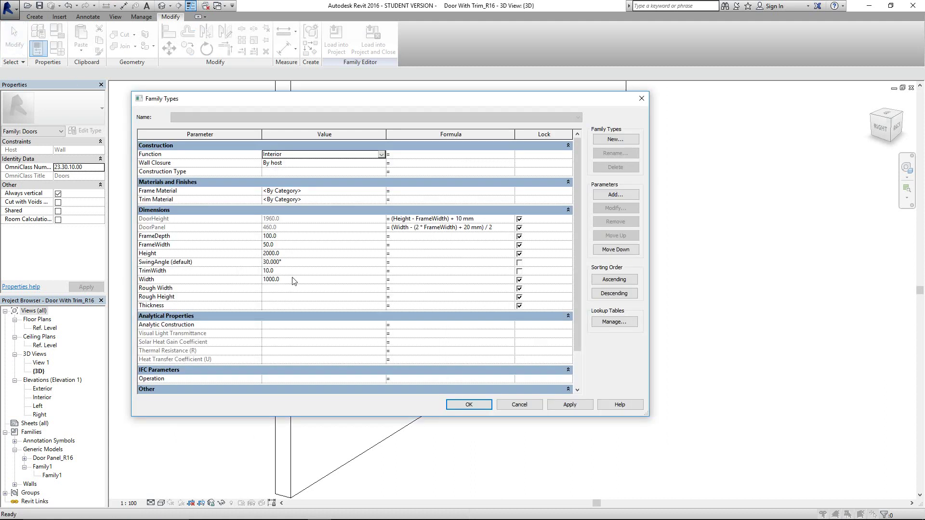
{"action": "left_click", "coordinate": [300, 263]}
{"action": "type", "text": "0"}
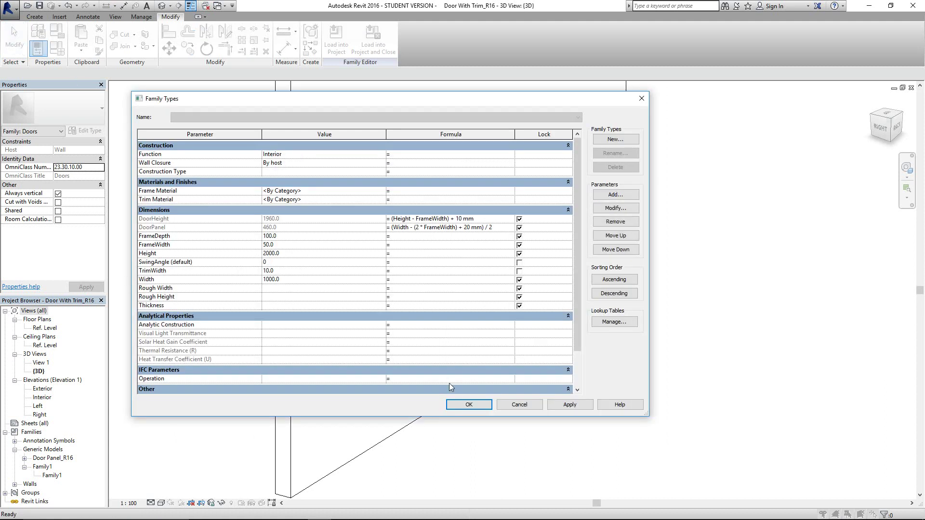
{"action": "left_click", "coordinate": [468, 405]}
{"action": "middle_click_drag", "start_coordinate": [499, 387], "coordinate": [597, 427], "text": "shift"}
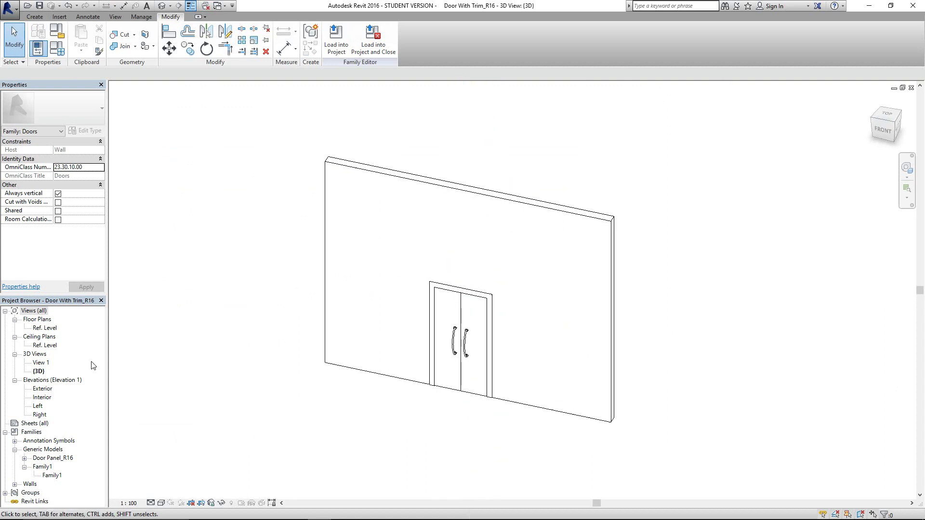
- Open the Ref. Level floor plan and temporarily hide both door panels
{"action": "double_click", "coordinate": [54, 328]}
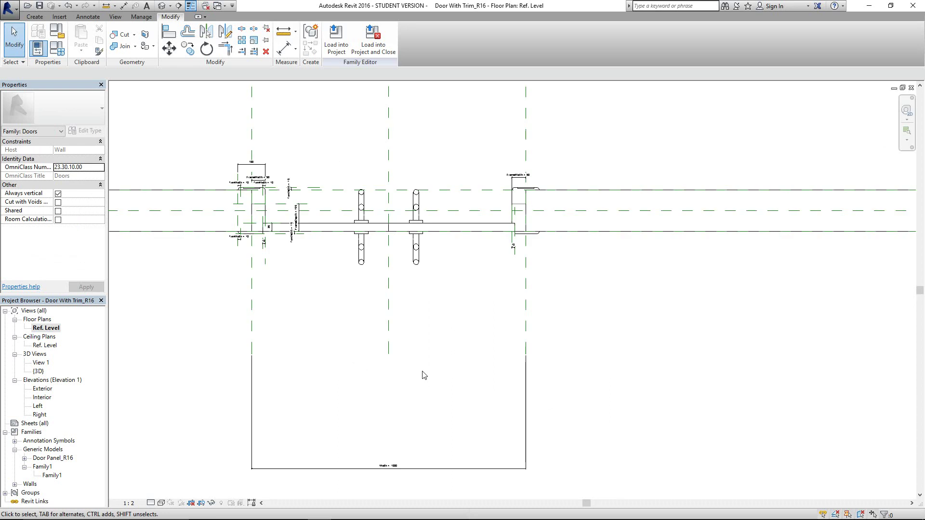
{"action": "scroll", "coordinate": [284, 244], "scroll_direction": "up", "scroll_amount": 1}
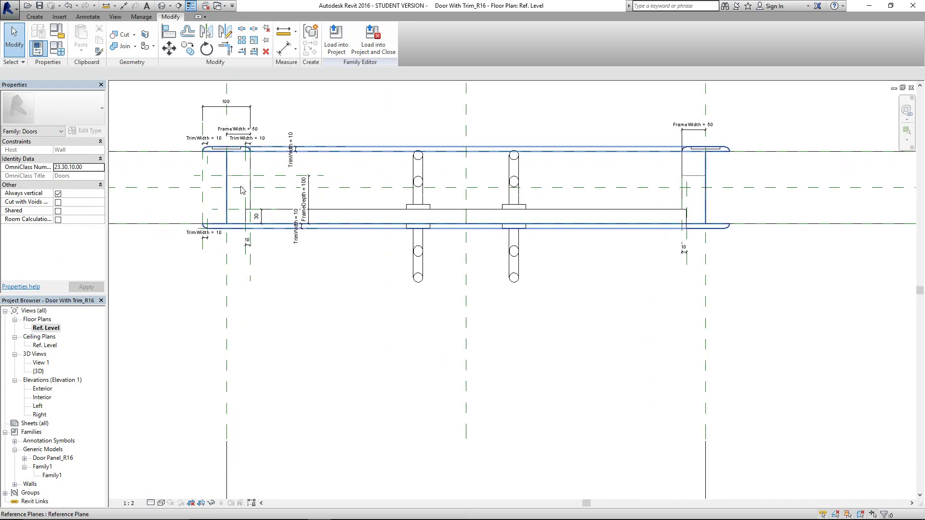
{"action": "scroll", "coordinate": [413, 382], "scroll_direction": "down", "scroll_amount": 3}
{"action": "scroll", "coordinate": [367, 316], "scroll_direction": "up", "scroll_amount": 2}
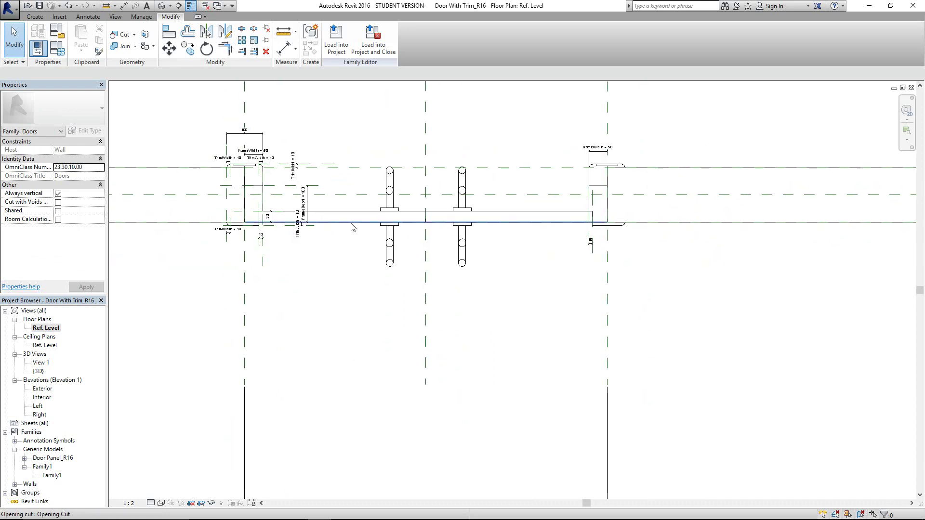
{"action": "left_click", "coordinate": [431, 221]}
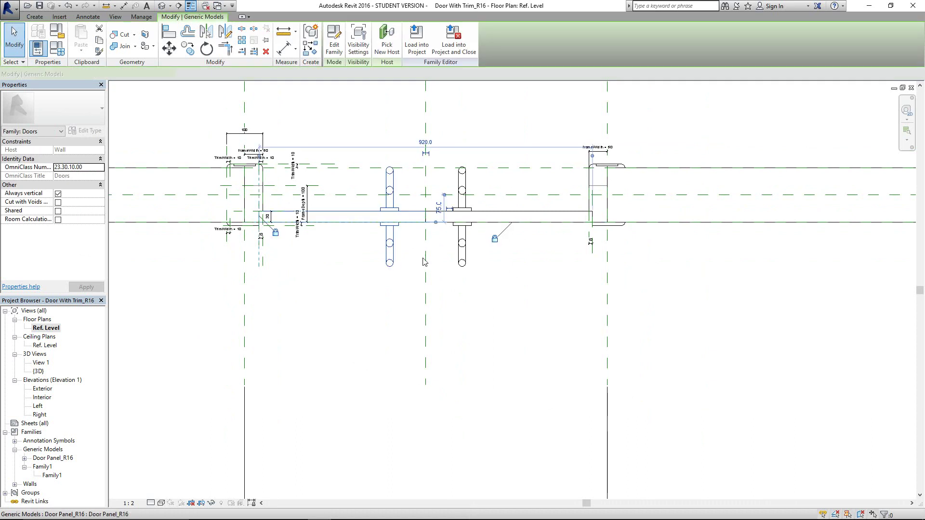
{"action": "left_click", "coordinate": [389, 250], "text": "ctrl"}
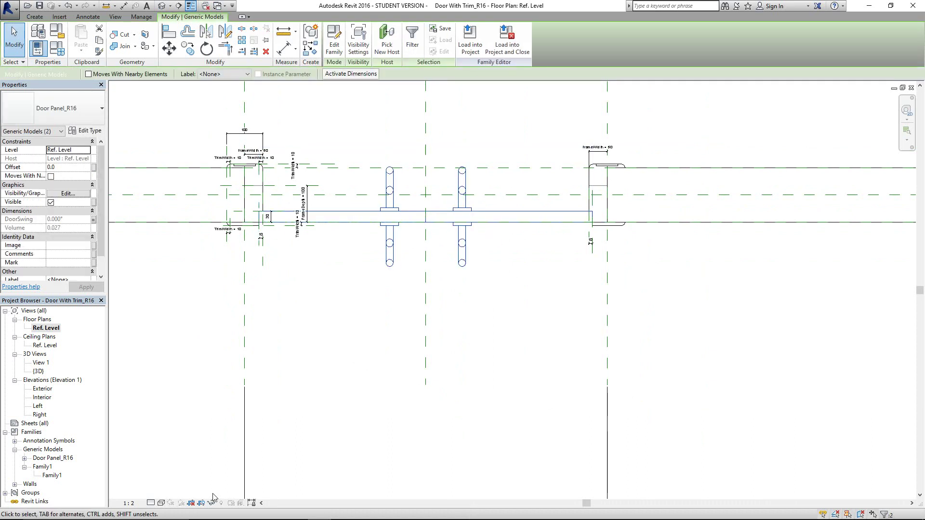
{"action": "left_click", "coordinate": [211, 502]}
{"action": "left_click", "coordinate": [236, 478]}
{"action": "left_click", "coordinate": [339, 381]}
- Start the Symbolic Line tool from Annotate
{"action": "scroll", "coordinate": [279, 337], "scroll_direction": "up", "scroll_amount": 3}
{"action": "scroll", "coordinate": [299, 337], "scroll_direction": "up", "scroll_amount": 3}
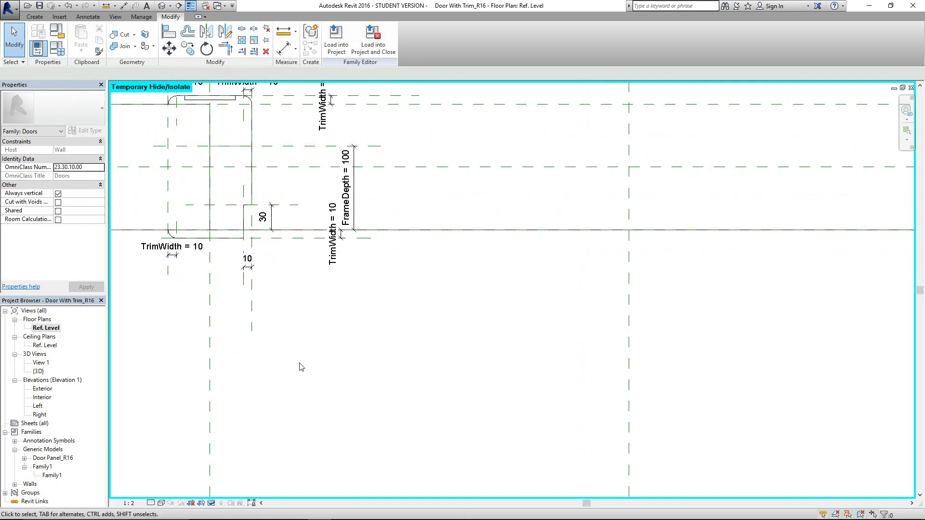
{"action": "scroll", "coordinate": [301, 310], "scroll_direction": "down", "scroll_amount": 2}
{"action": "left_click", "coordinate": [87, 17]}
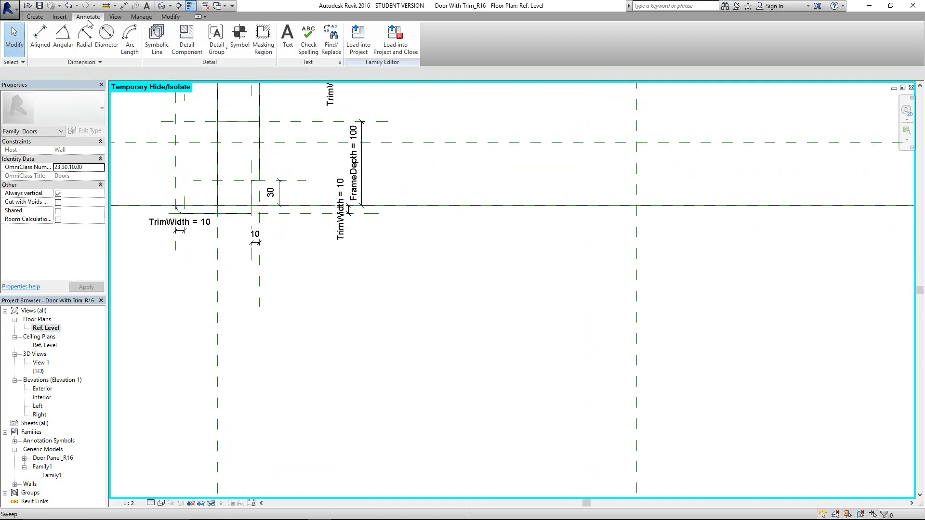
{"action": "left_click", "coordinate": [161, 49]}
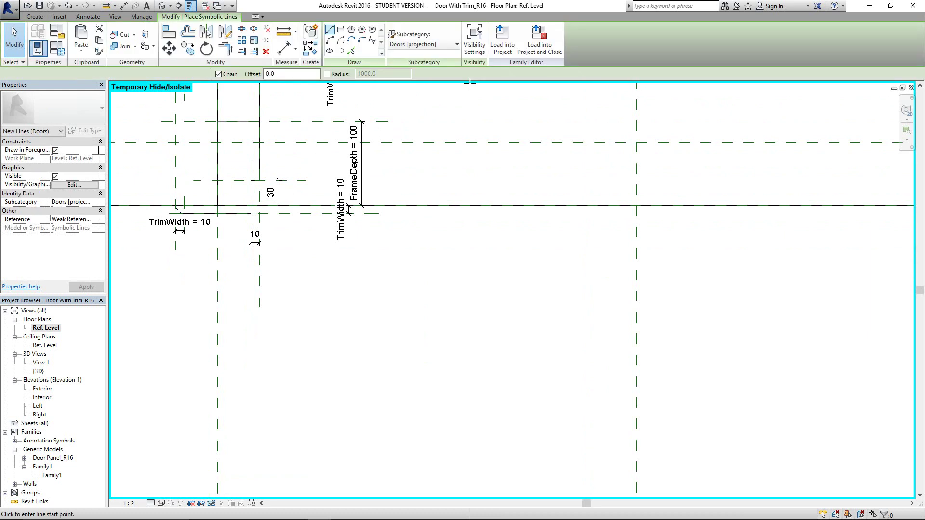
- Draw a vertical Doors [cut] symbolic line down from the sweep endpoint
{"action": "left_click", "coordinate": [433, 44]}
{"action": "left_click", "coordinate": [427, 56]}
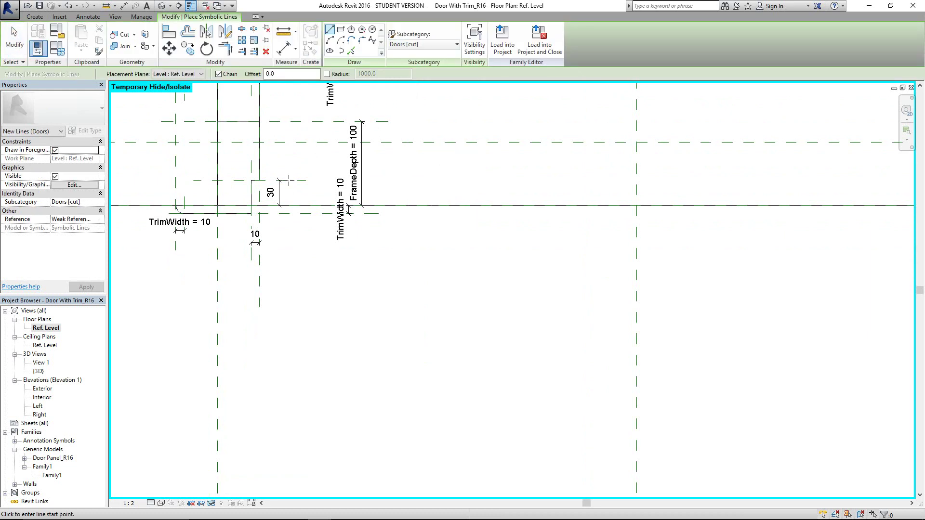
{"action": "left_click", "coordinate": [250, 205]}
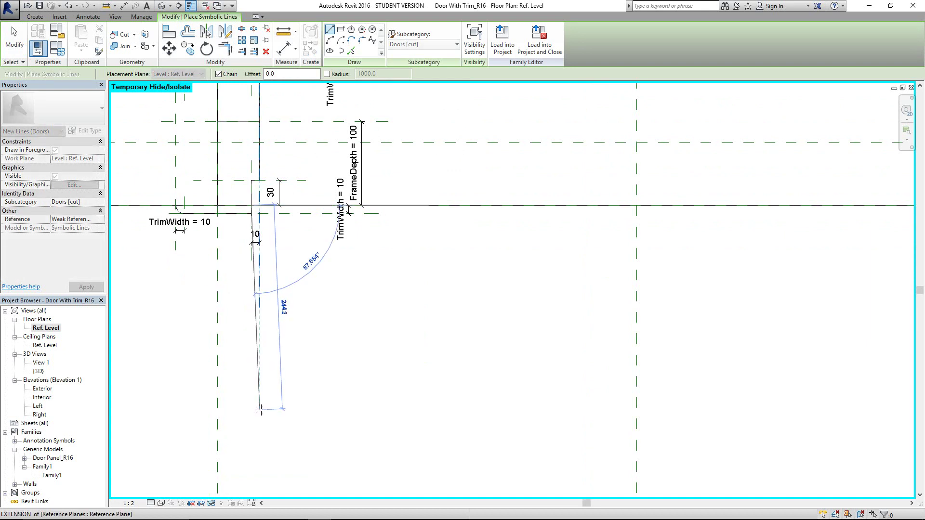
{"action": "scroll", "coordinate": [257, 414], "scroll_direction": "down", "scroll_amount": 2}
{"action": "left_click", "coordinate": [254, 446]}
{"action": "key", "text": "Escape"}
{"action": "key", "text": "Escape"}
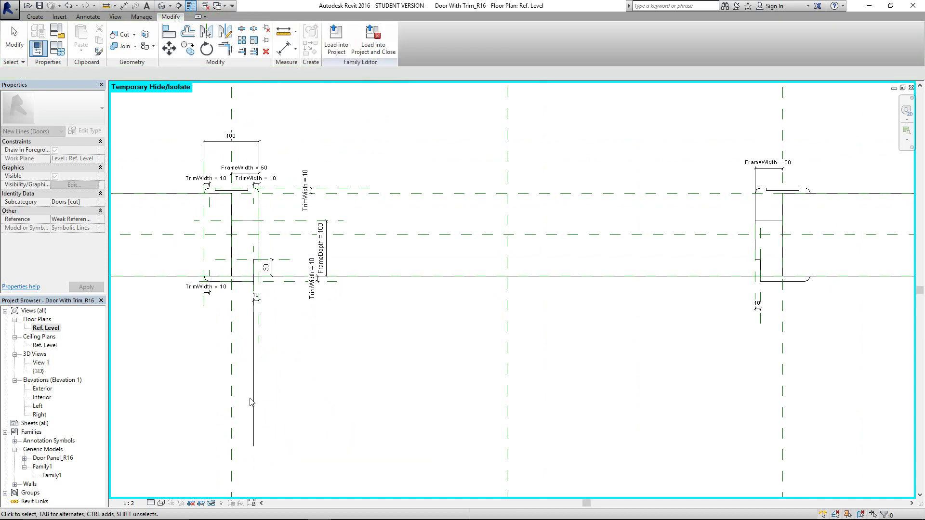
- Make the 310 temporary dimension permanent and label it with the DoorPanel parameter
{"action": "left_click", "coordinate": [282, 362]}
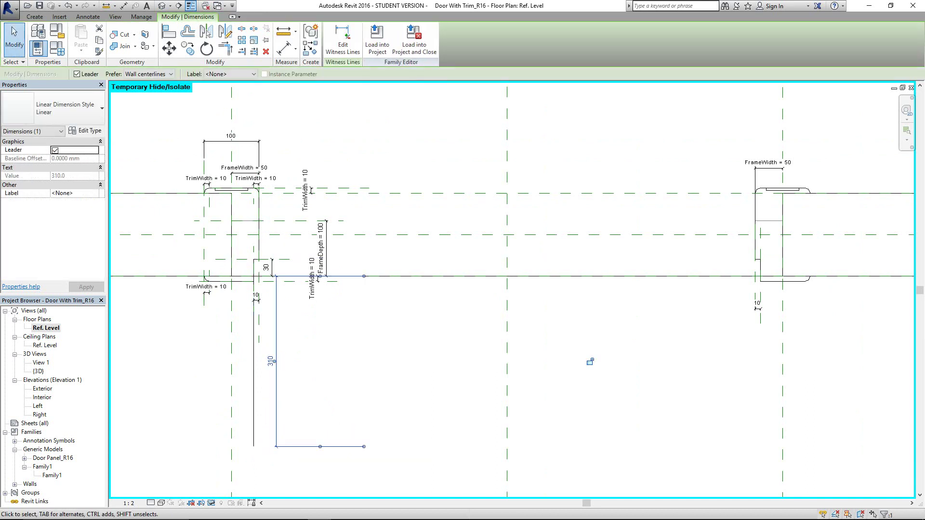
{"action": "left_click", "coordinate": [56, 48]}
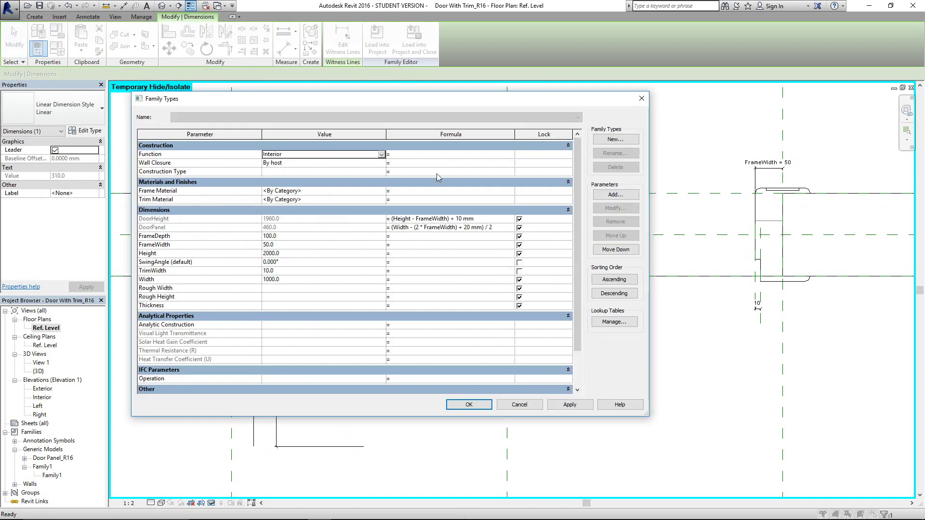
{"action": "key", "text": "Escape"}
{"action": "key", "text": "Escape"}
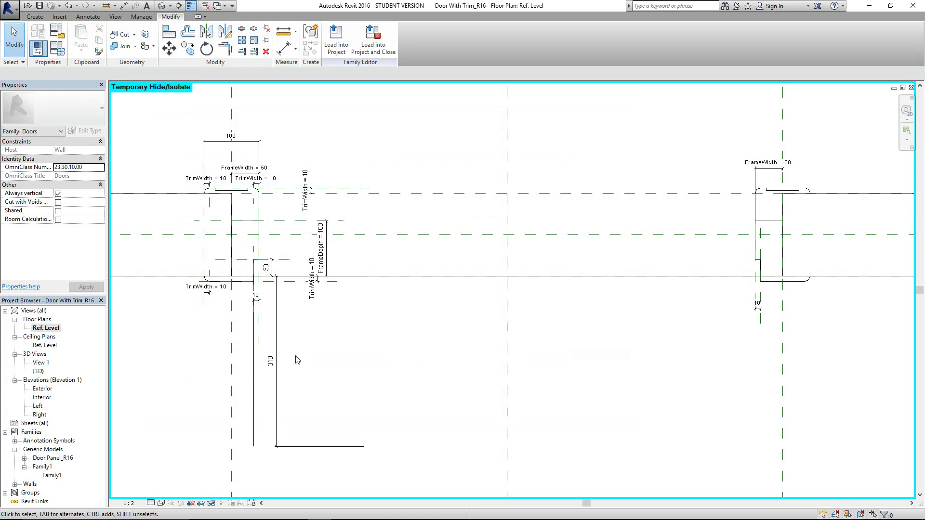
{"action": "left_click", "coordinate": [276, 362]}
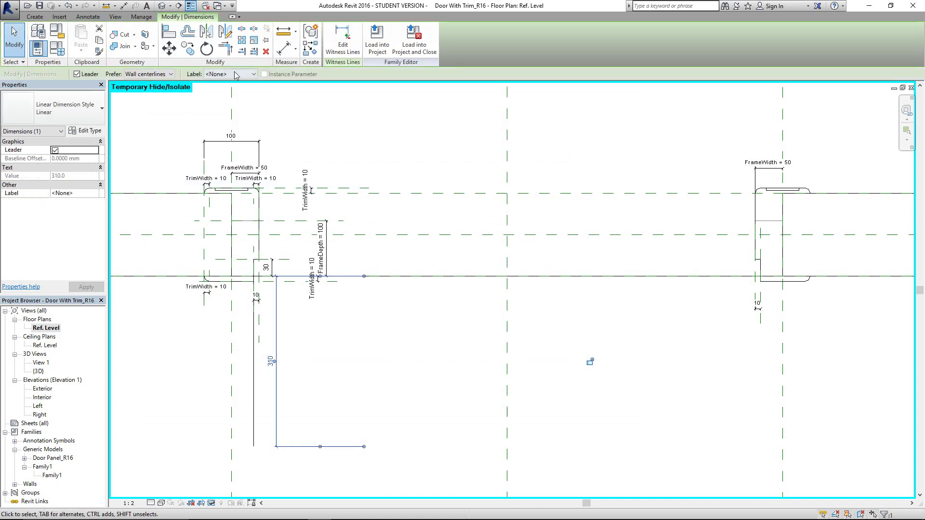
{"action": "left_click", "coordinate": [236, 75]}
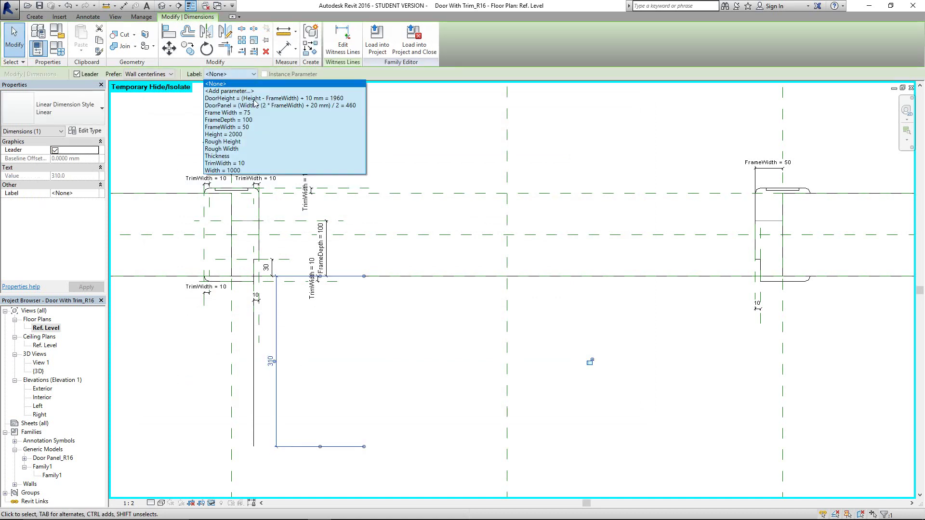
{"action": "left_click", "coordinate": [288, 111]}
{"action": "scroll", "coordinate": [357, 266], "scroll_direction": "down", "scroll_amount": 1}
{"action": "left_click", "coordinate": [338, 350]}
- Move the DoorPanel = 460 dimension to the left of the leaf line
{"action": "scroll", "coordinate": [339, 345], "scroll_direction": "up", "scroll_amount": 2}
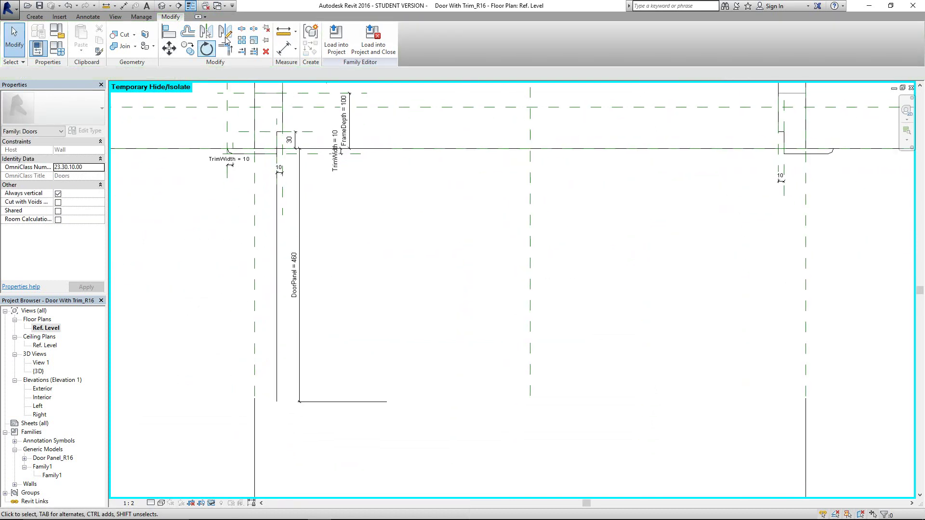
{"action": "left_click", "coordinate": [299, 371]}
{"action": "mouse_move", "coordinate": [300, 371]}
{"action": "left_mouse_down"}
{"action": "mouse_move", "coordinate": [223, 367]}
{"action": "mouse_move", "coordinate": [235, 371]}
{"action": "left_mouse_up"}
{"action": "left_click", "coordinate": [337, 367]}
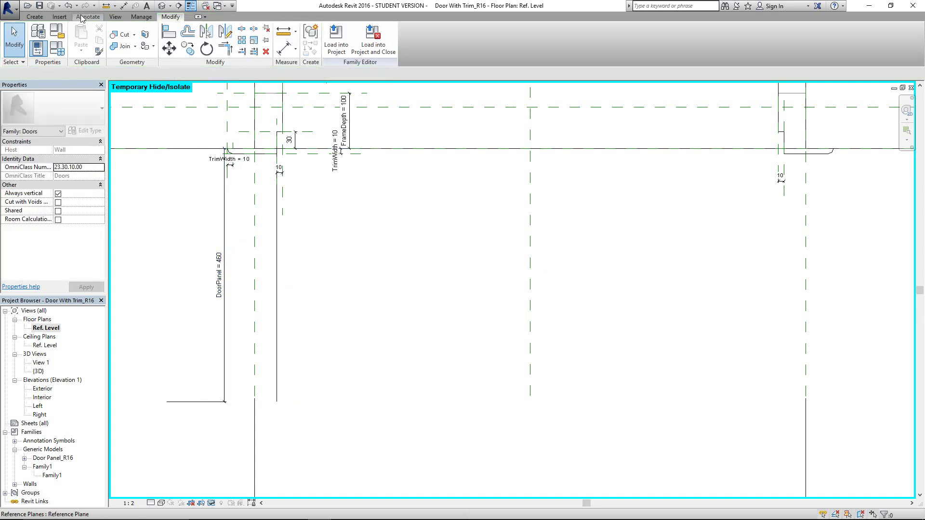
- Draw the left leaf as a closed 30-wide rectangle of symbolic lines
{"action": "left_click", "coordinate": [86, 17]}
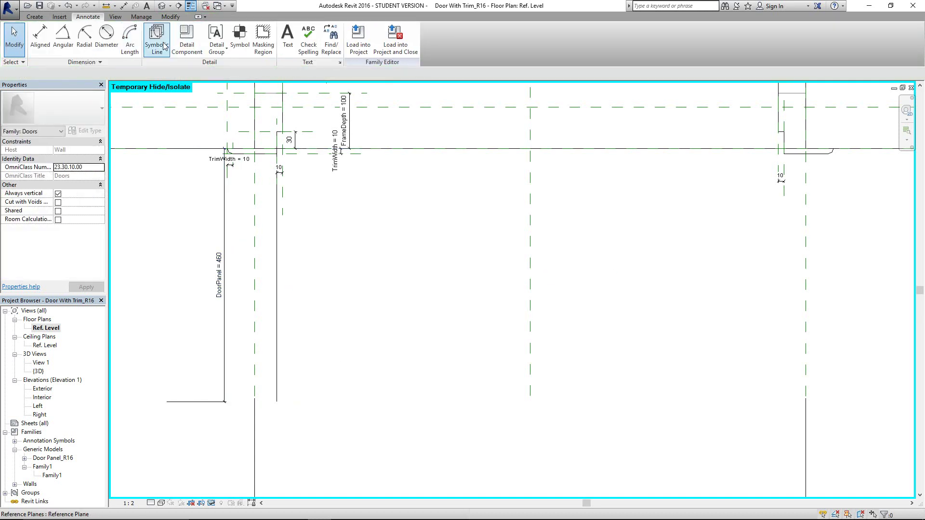
{"action": "left_click", "coordinate": [158, 39]}
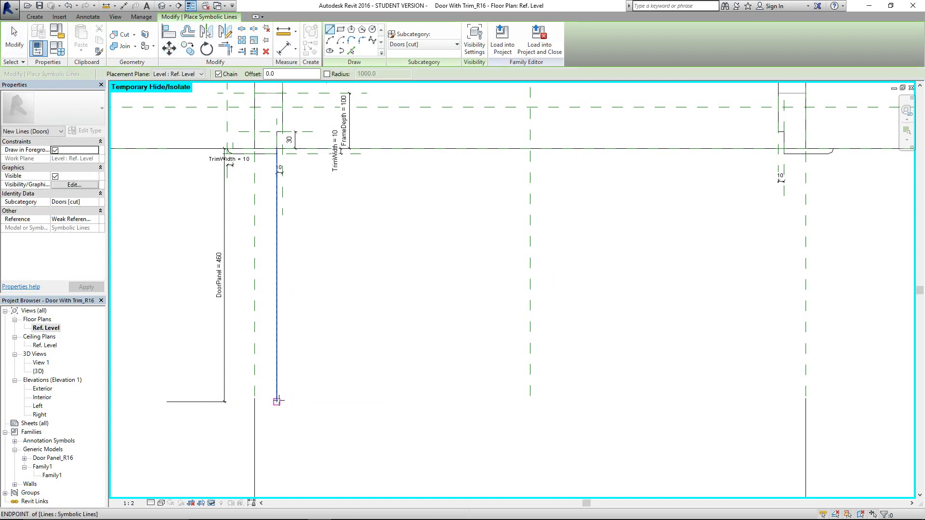
{"action": "left_click", "coordinate": [277, 401]}
{"action": "type", "text": "30"}
{"action": "key", "text": "Return"}
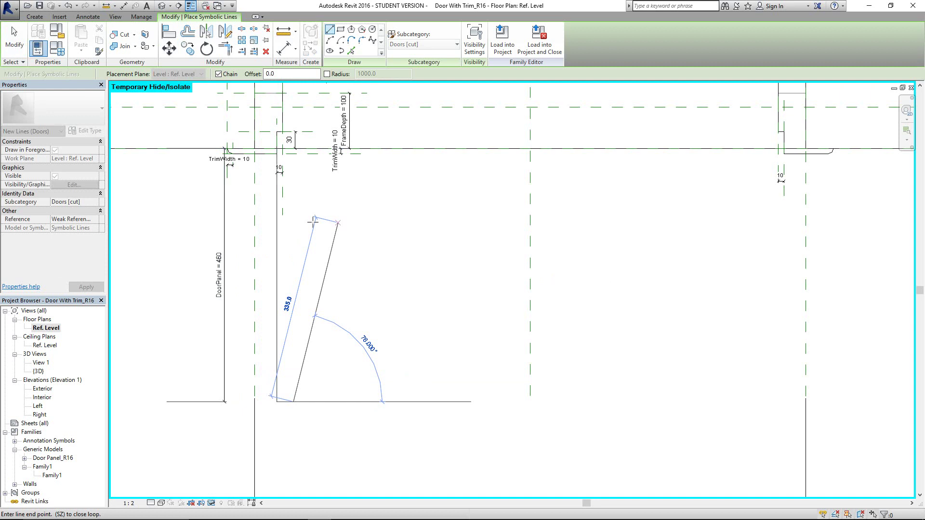
{"action": "scroll", "coordinate": [304, 284], "scroll_direction": "up", "scroll_amount": 2}
{"action": "scroll", "coordinate": [287, 188], "scroll_direction": "up", "scroll_amount": 3}
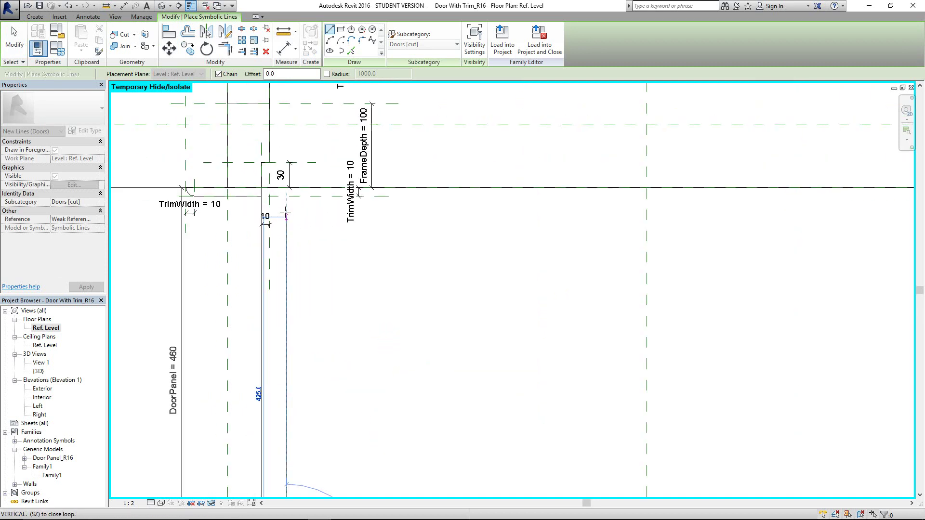
{"action": "left_click", "coordinate": [287, 183]}
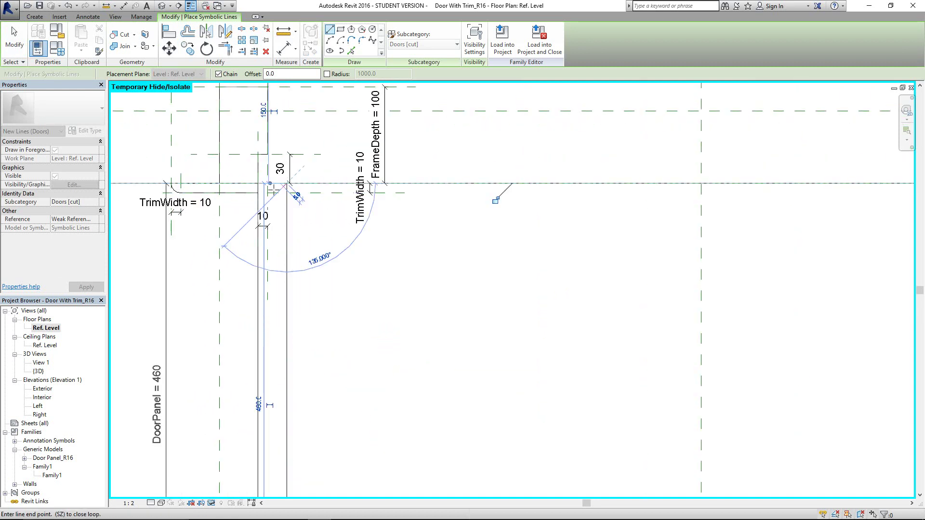
{"action": "left_click", "coordinate": [257, 183]}
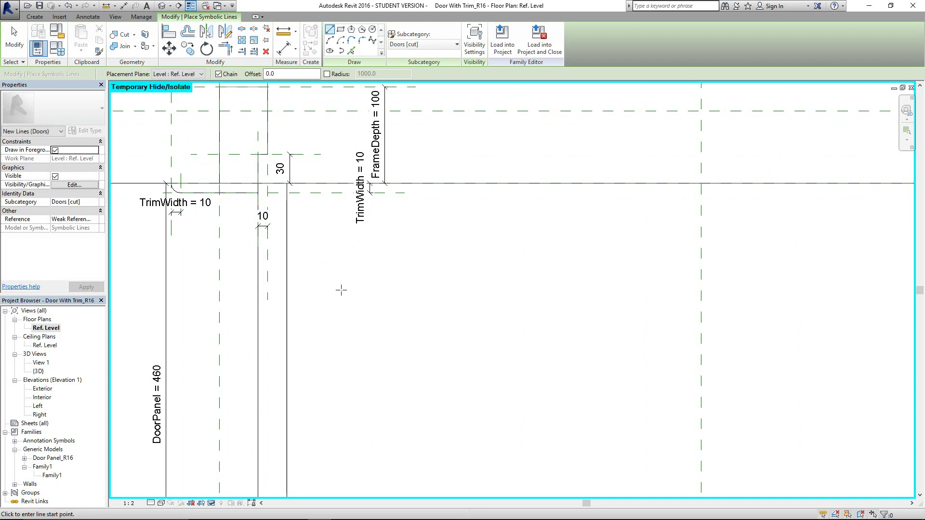
{"action": "scroll", "coordinate": [341, 290], "scroll_direction": "down", "scroll_amount": 4}
{"action": "key", "text": "Escape"}
{"action": "key", "text": "Escape"}
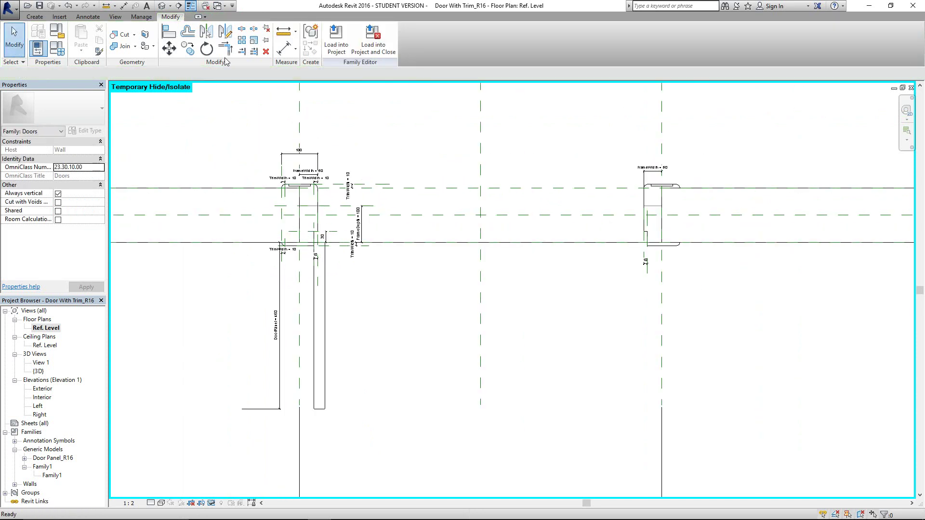
- Draw a centre-ends Elevation Swing [projection] arc from the hinge to the centre reference plane
{"action": "left_click", "coordinate": [87, 16]}
{"action": "left_click", "coordinate": [157, 38]}
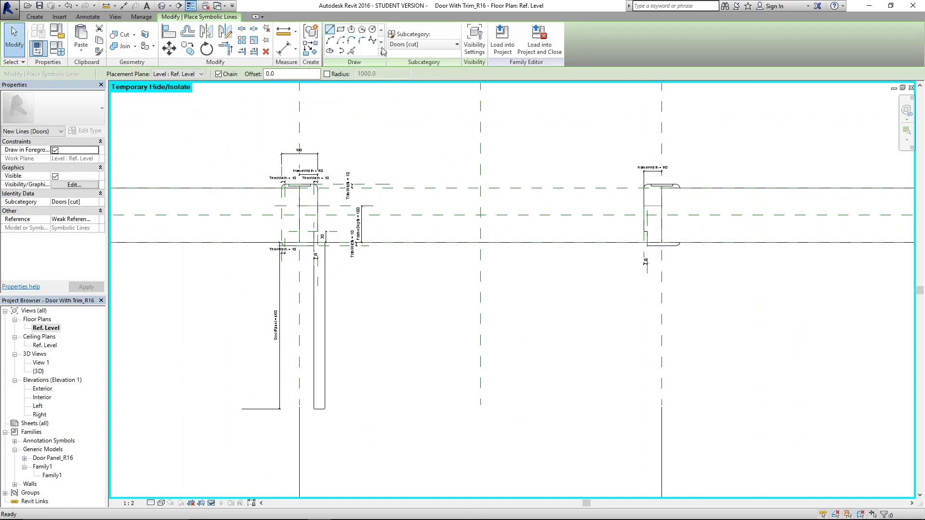
{"action": "left_click", "coordinate": [415, 44]}
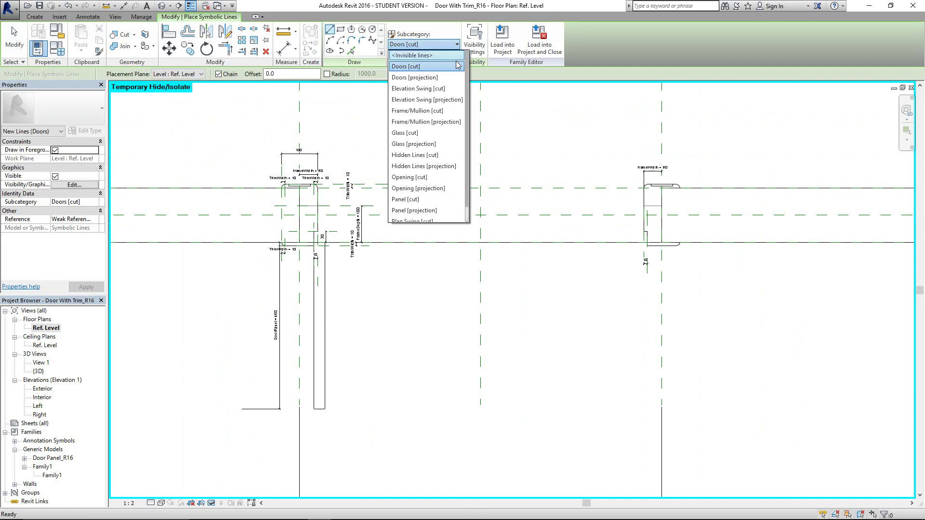
{"action": "left_click", "coordinate": [433, 100]}
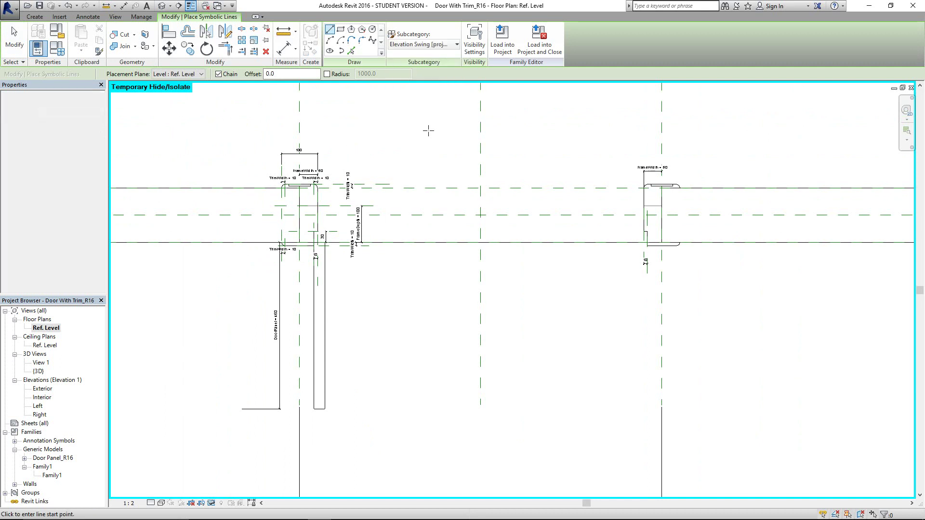
{"action": "left_click", "coordinate": [340, 41]}
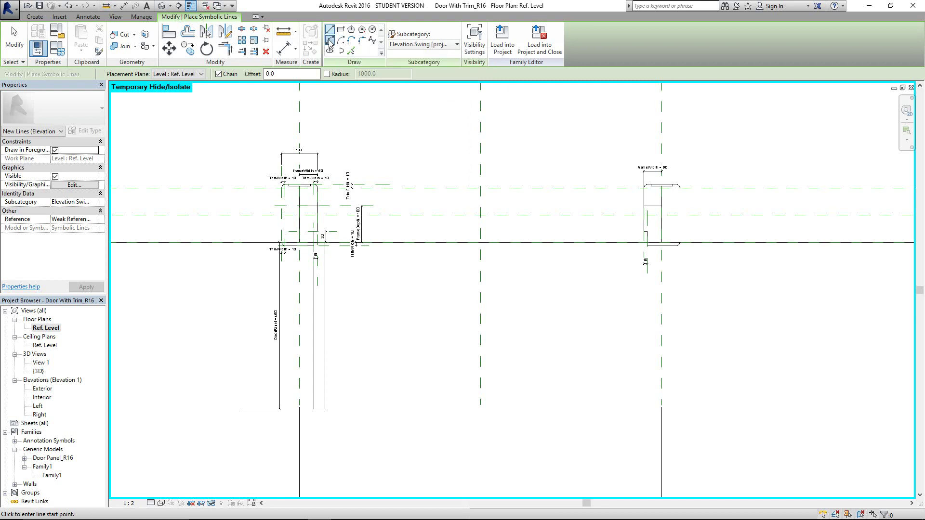
{"action": "left_click", "coordinate": [314, 409]}
{"action": "left_click", "coordinate": [491, 408]}
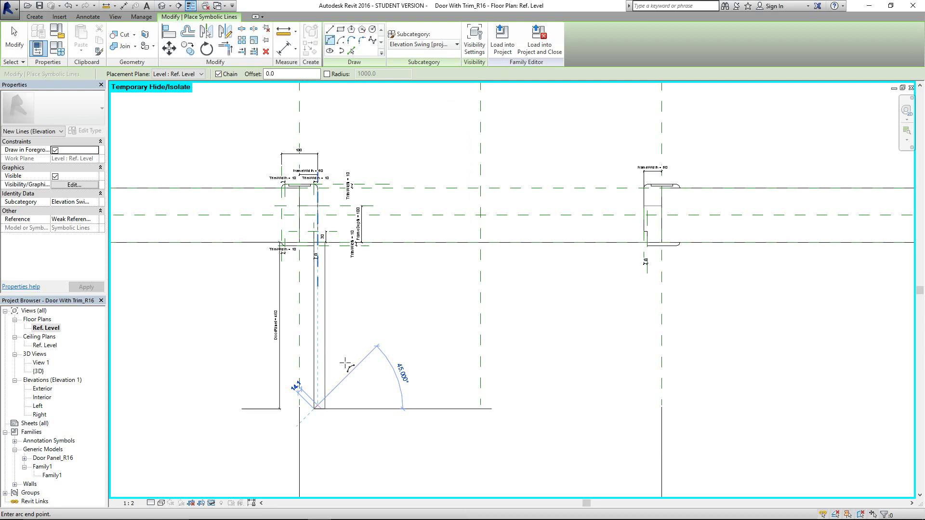
{"action": "left_click", "coordinate": [479, 250]}
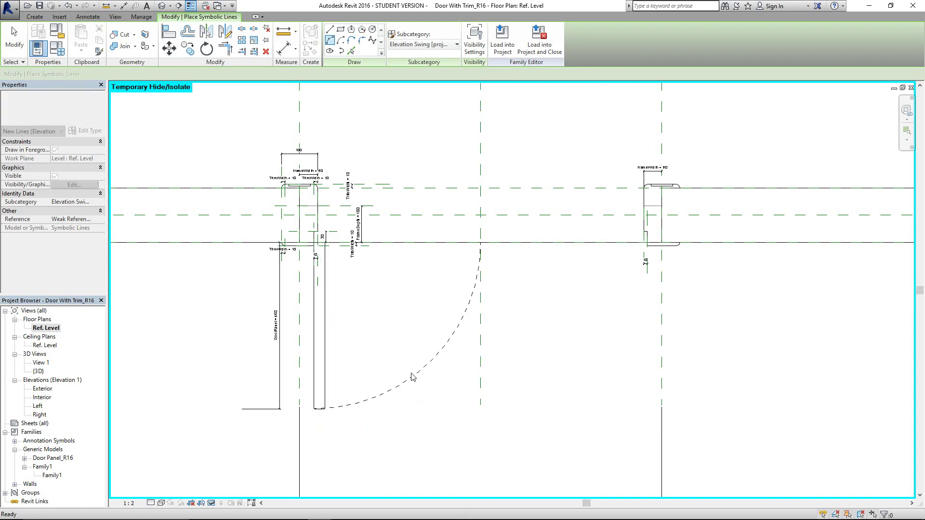
{"action": "key", "text": "Escape"}
{"action": "key", "text": "Escape"}
{"action": "scroll", "coordinate": [392, 406], "scroll_direction": "up", "scroll_amount": 2}
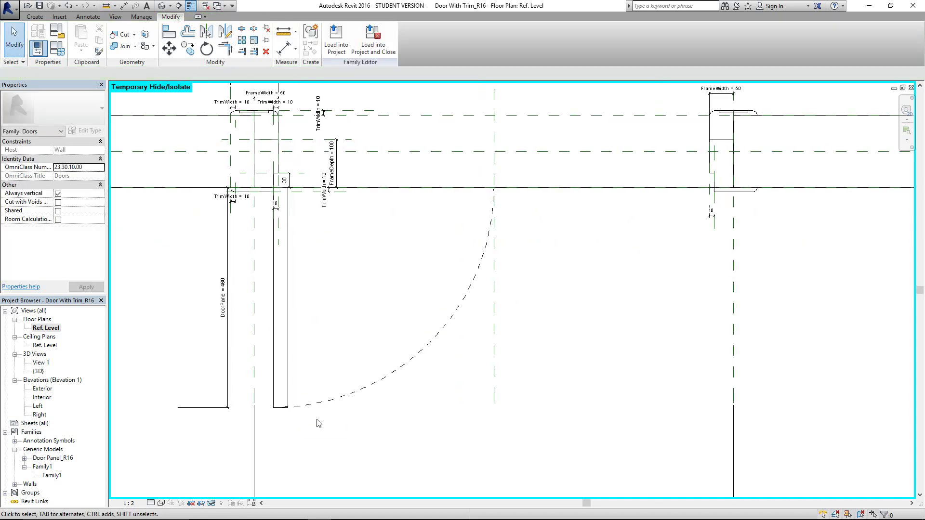
- Mirror the left leaf and swing arc across the centre reference plane
{"action": "left_click", "coordinate": [289, 188]}
{"action": "scroll", "coordinate": [295, 187], "scroll_direction": "up", "scroll_amount": 2}
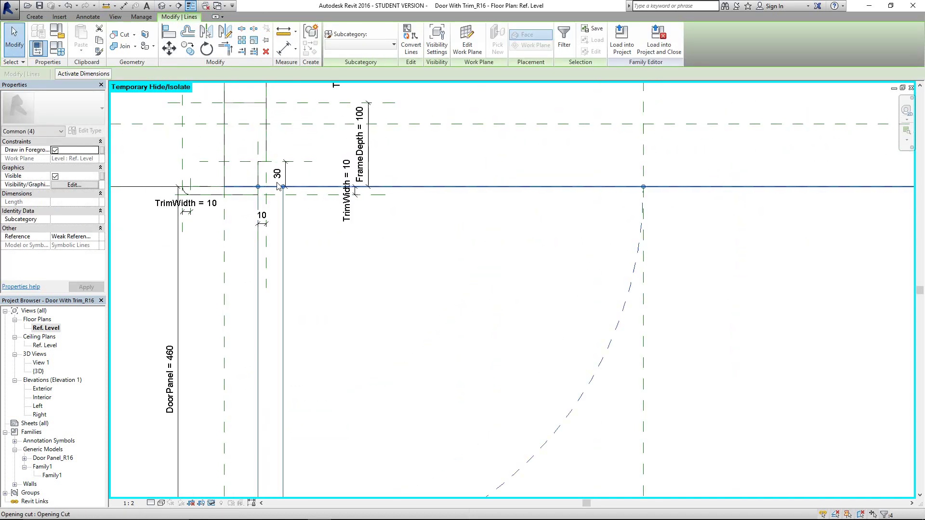
{"action": "scroll", "coordinate": [366, 255], "scroll_direction": "down", "scroll_amount": 4}
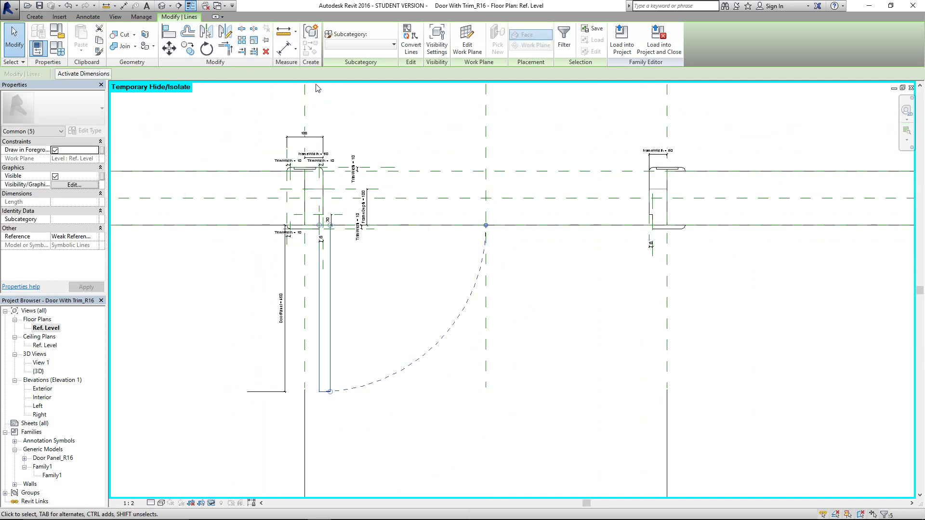
{"action": "left_click", "coordinate": [206, 32]}
{"action": "left_click", "coordinate": [486, 367]}
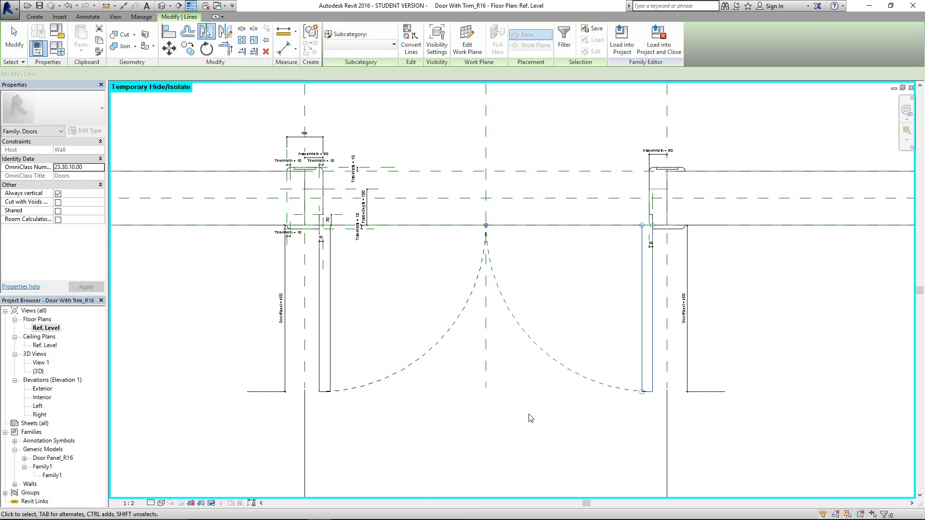
{"action": "left_click", "coordinate": [530, 418]}
{"action": "scroll", "coordinate": [532, 415], "scroll_direction": "down", "scroll_amount": 2}
{"action": "middle_click_drag", "start_coordinate": [531, 410], "coordinate": [455, 332]}
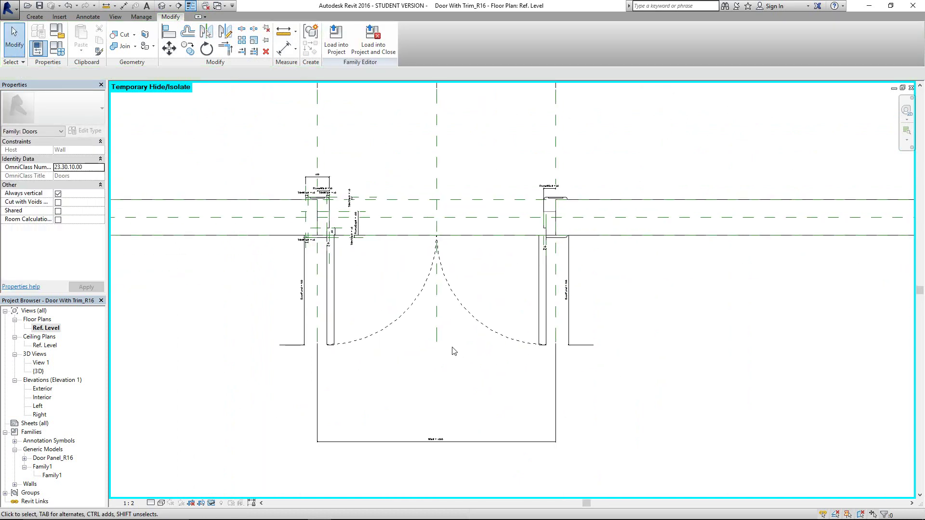
{"action": "scroll", "coordinate": [448, 344], "scroll_direction": "up", "scroll_amount": 2}
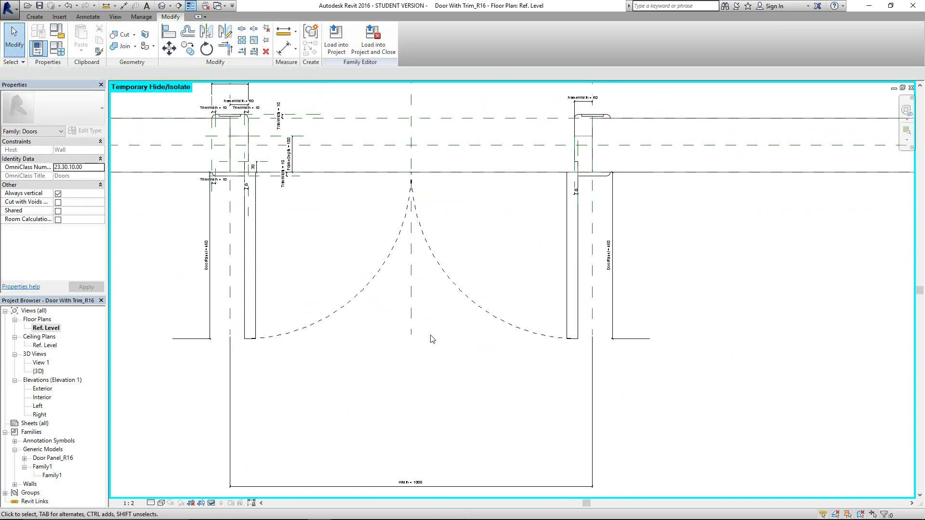
- Flex the door's Width to 800 in Family Types
{"action": "left_click", "coordinate": [54, 50]}
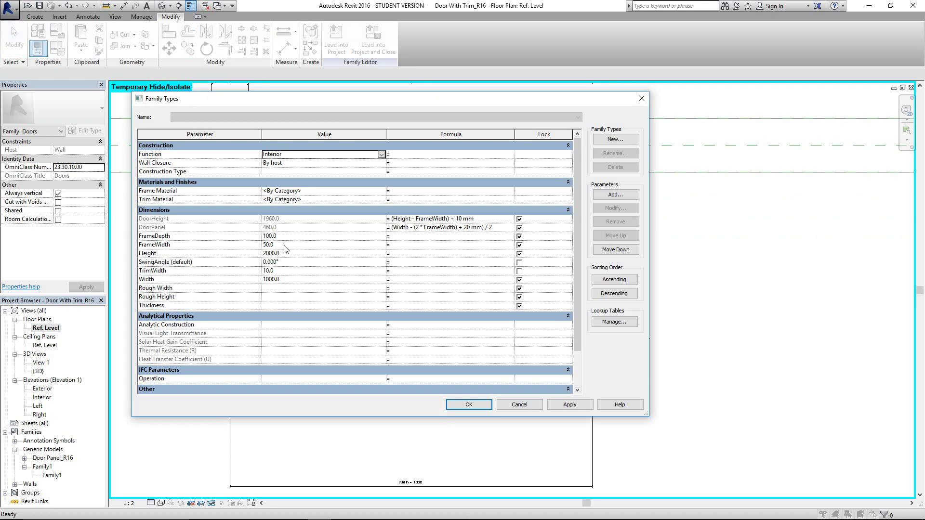
{"action": "left_click", "coordinate": [289, 253]}
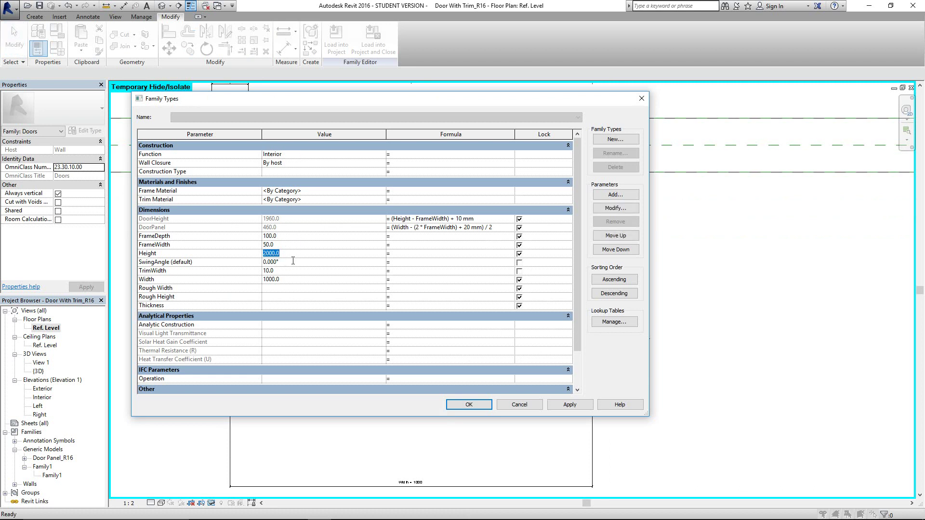
{"action": "left_click", "coordinate": [289, 280]}
{"action": "left_click", "coordinate": [474, 406]}
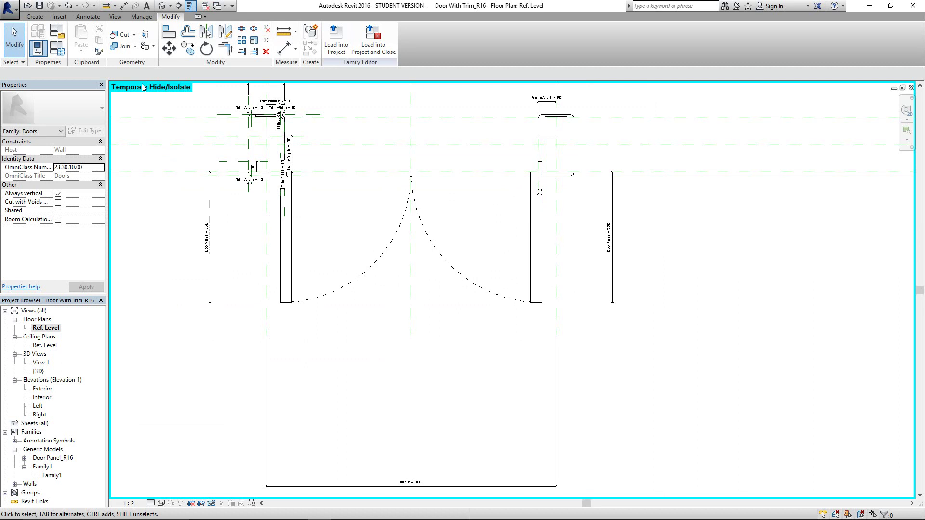
- Set the Width back to 1000 in Family Types
{"action": "left_click", "coordinate": [57, 48]}
{"action": "left_click", "coordinate": [298, 281]}
{"action": "left_click", "coordinate": [298, 280]}
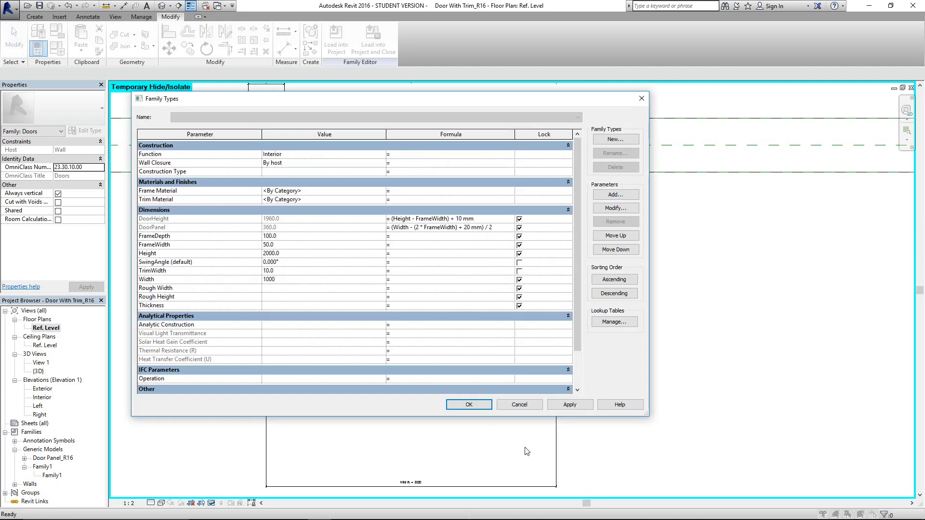
{"action": "left_click", "coordinate": [451, 404]}
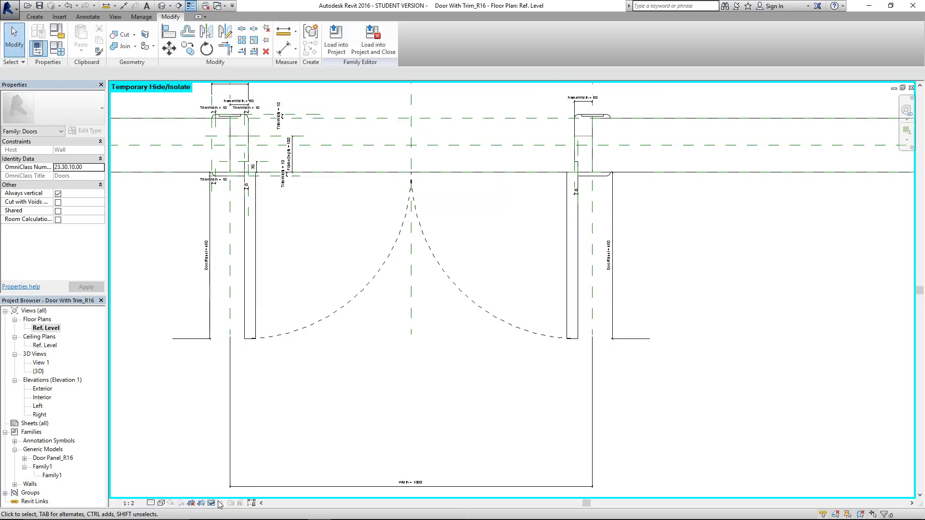
- Reset the temporary hide and orbit around the door in the Default 3D view
{"action": "left_click", "coordinate": [211, 503]}
{"action": "left_click", "coordinate": [246, 490]}
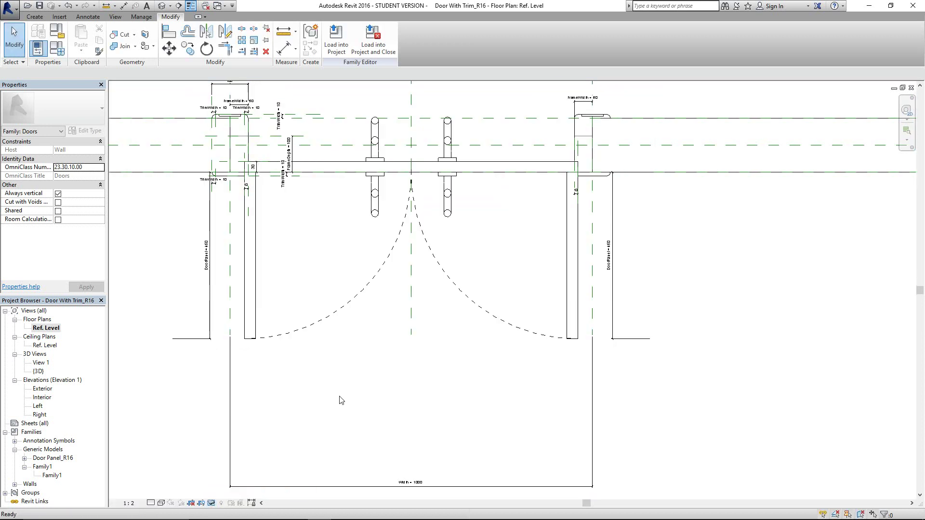
{"action": "left_click", "coordinate": [162, 7]}
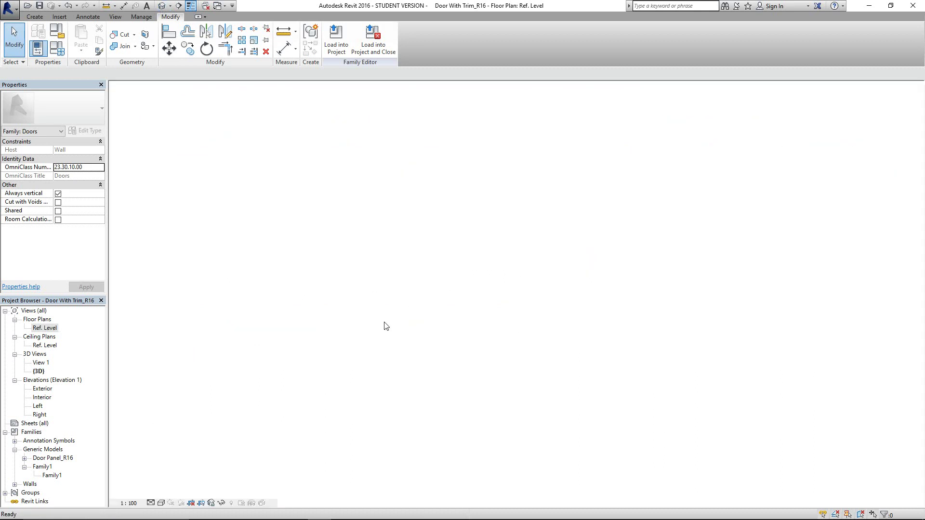
{"action": "scroll", "coordinate": [402, 337], "scroll_direction": "down", "scroll_amount": 2}
{"action": "middle_click_drag", "start_coordinate": [410, 363], "coordinate": [399, 408], "text": "shift"}
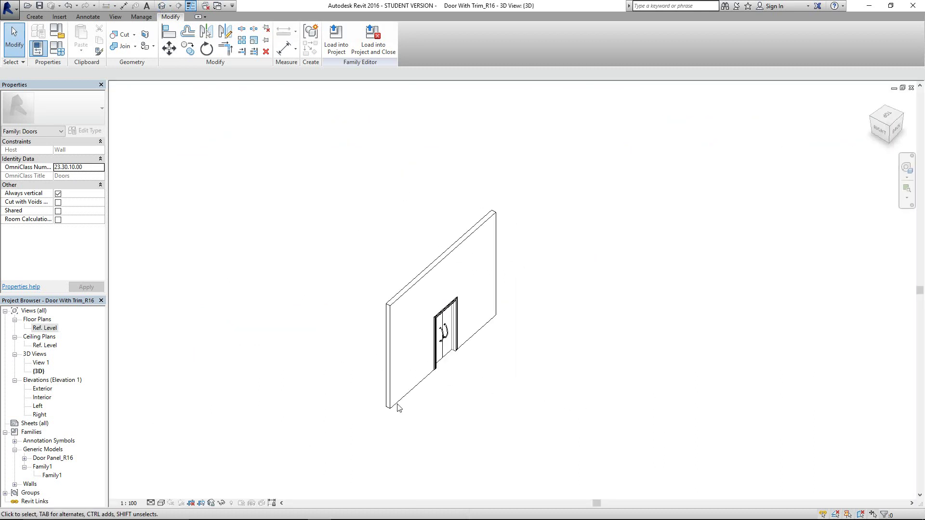
{"action": "middle_click_drag", "start_coordinate": [466, 362], "coordinate": [493, 377], "text": "shift"}
{"action": "middle_click_drag", "start_coordinate": [361, 392], "coordinate": [438, 435], "text": "shift"}
{"action": "scroll", "coordinate": [439, 399], "scroll_direction": "up", "scroll_amount": 3}
{"action": "middle_click_drag", "start_coordinate": [433, 384], "coordinate": [436, 451], "text": "shift"}
- Return to the Ref. Level floor plan
{"action": "scroll", "coordinate": [423, 397], "scroll_direction": "down", "scroll_amount": 2}
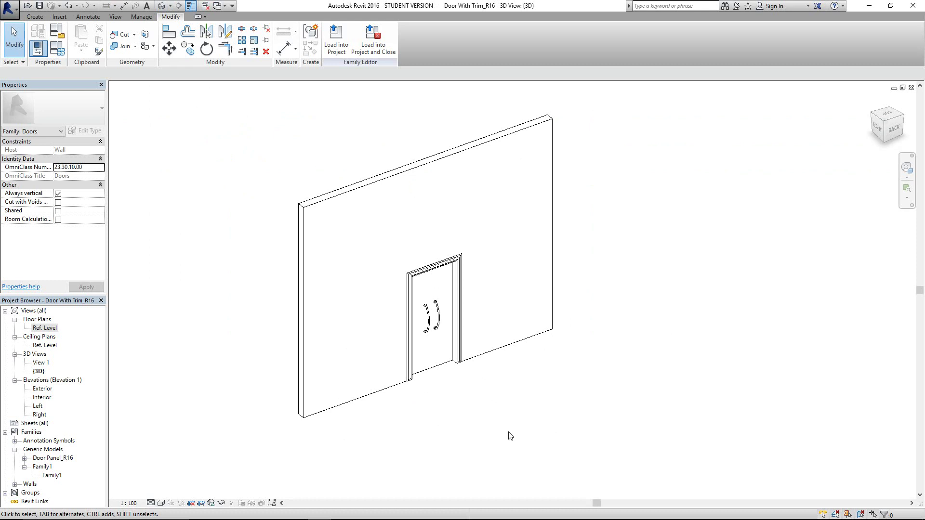
{"action": "double_click", "coordinate": [45, 328]}
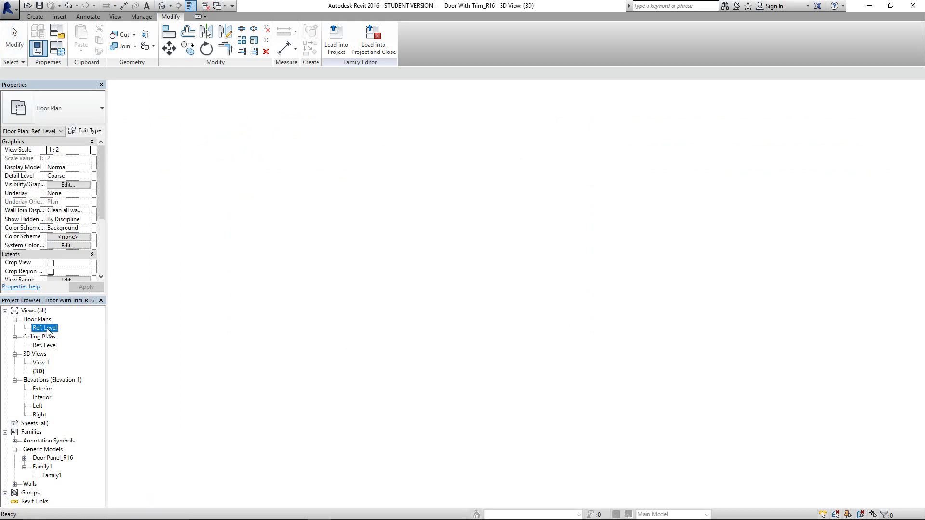
{"action": "scroll", "coordinate": [448, 372], "scroll_direction": "down", "scroll_amount": 2}
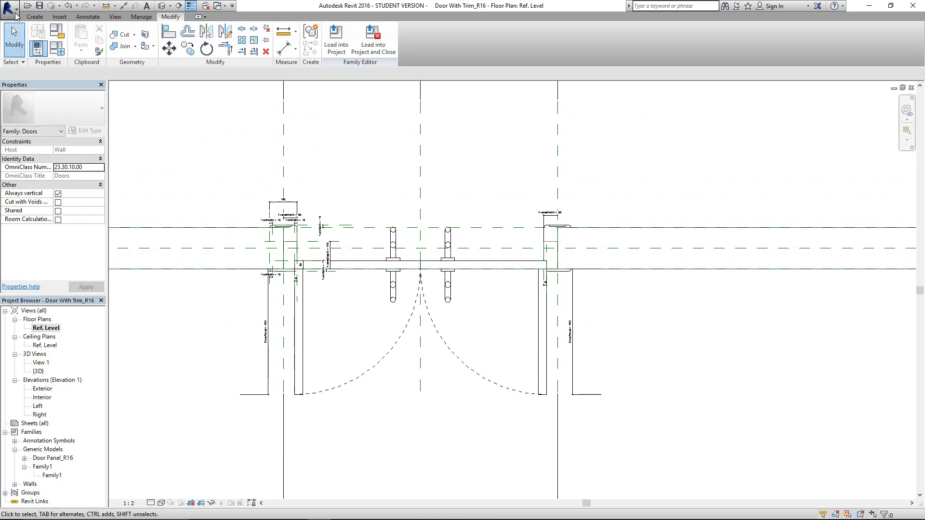
- Create a new project, Project1, from the application menu
{"action": "left_click", "coordinate": [15, 16]}
{"action": "mouse_move", "coordinate": [34, 43]}
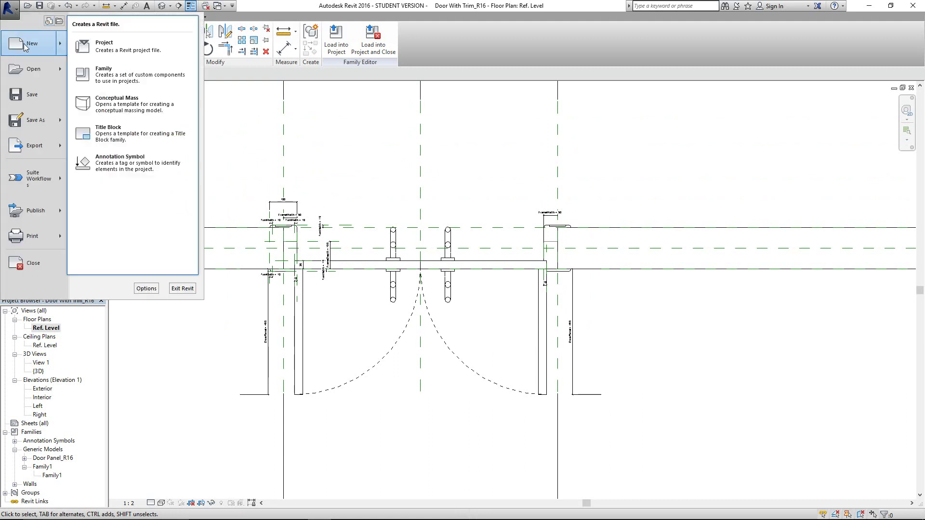
{"action": "left_click", "coordinate": [108, 51]}
{"action": "left_click", "coordinate": [438, 298]}
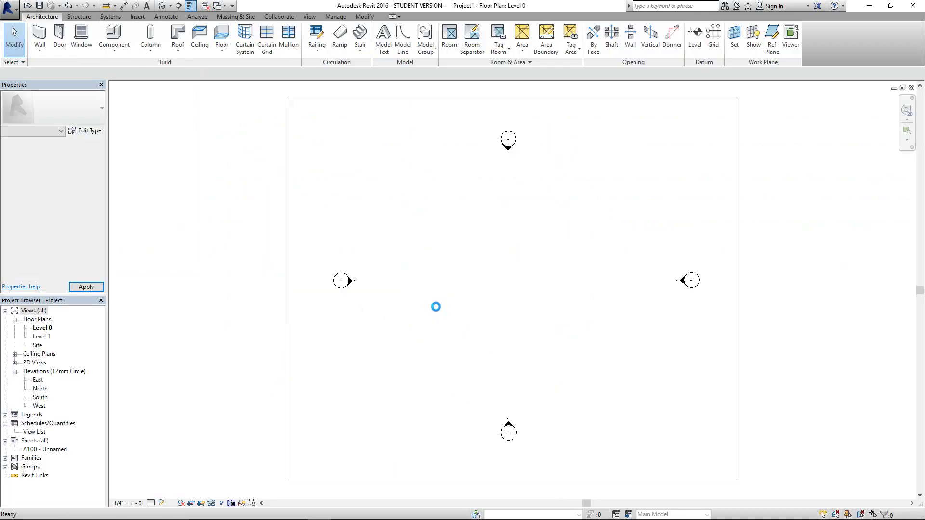
- Draw one straight horizontal 15800-long wall on Level 0
{"action": "left_click", "coordinate": [40, 31]}
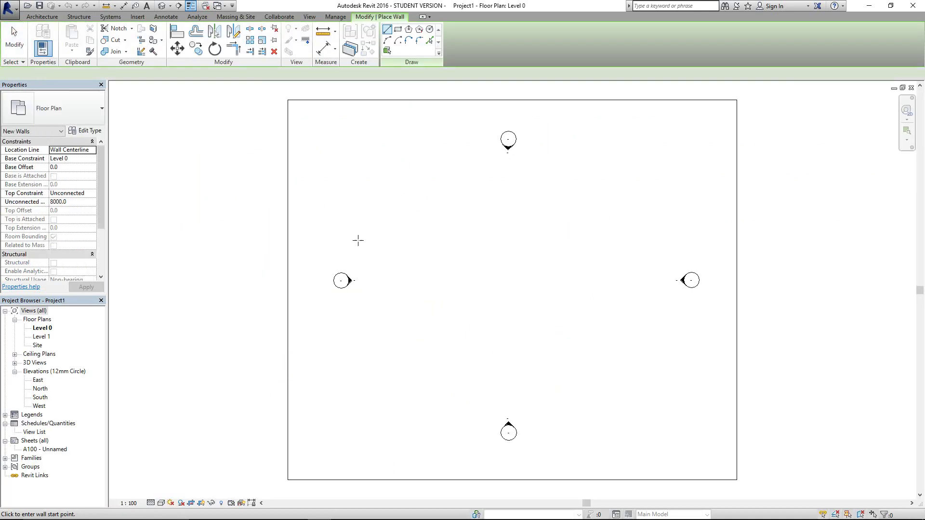
{"action": "left_click", "coordinate": [419, 291]}
{"action": "left_click", "coordinate": [616, 292]}
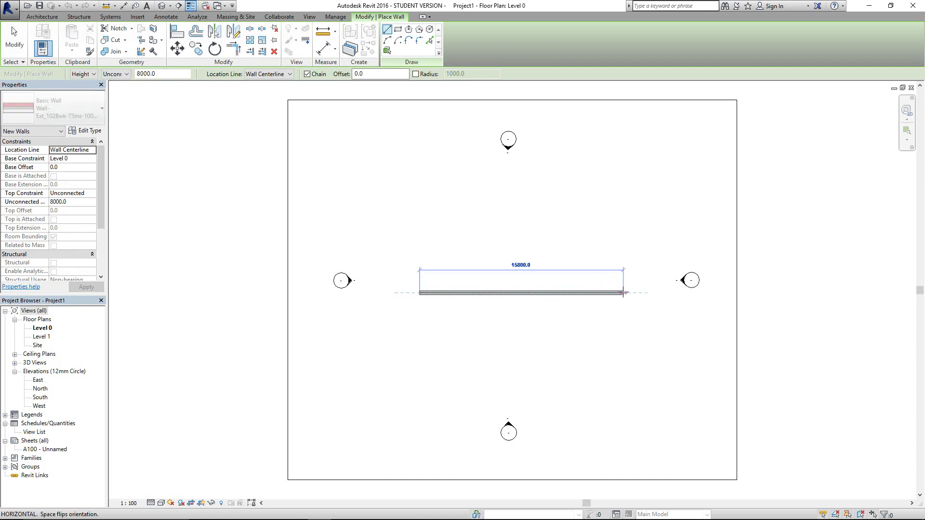
{"action": "key", "text": "Escape"}
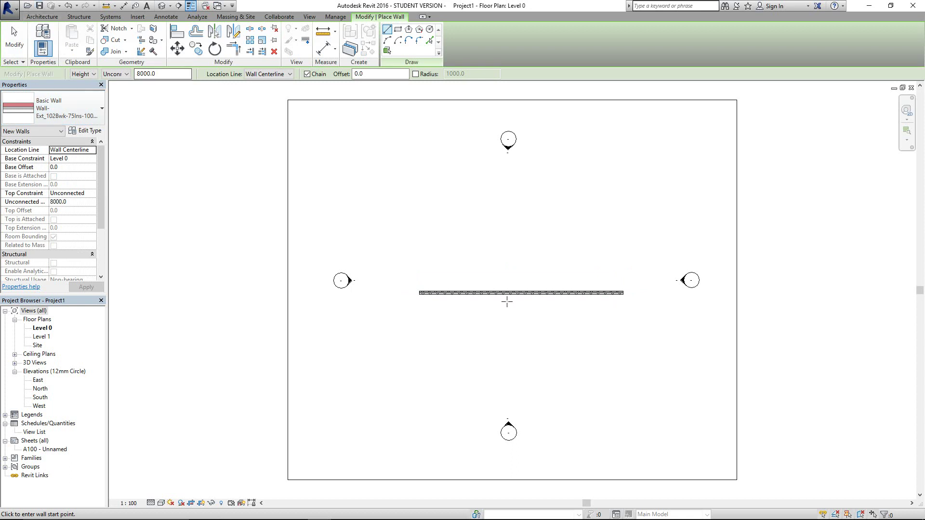
{"action": "key", "text": "Escape"}
{"action": "key", "text": "Escape"}
- Change the wall's type to Wall-Ext_215Bwk brick in the Type Selector
{"action": "left_click", "coordinate": [472, 295]}
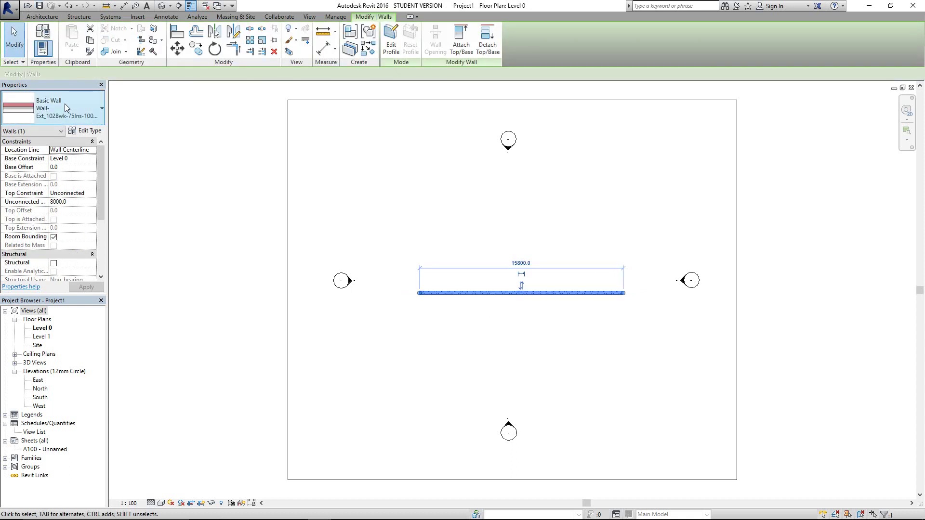
{"action": "left_click", "coordinate": [66, 107]}
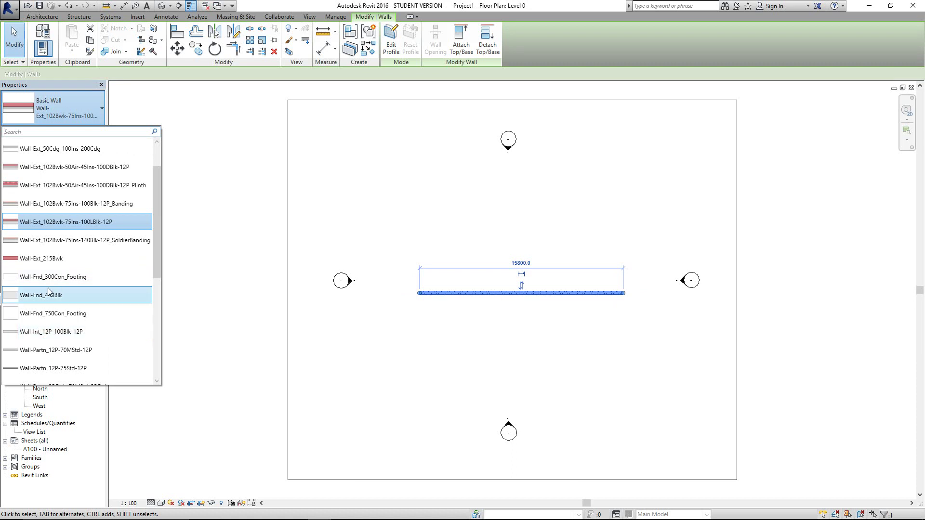
{"action": "left_click", "coordinate": [54, 283]}
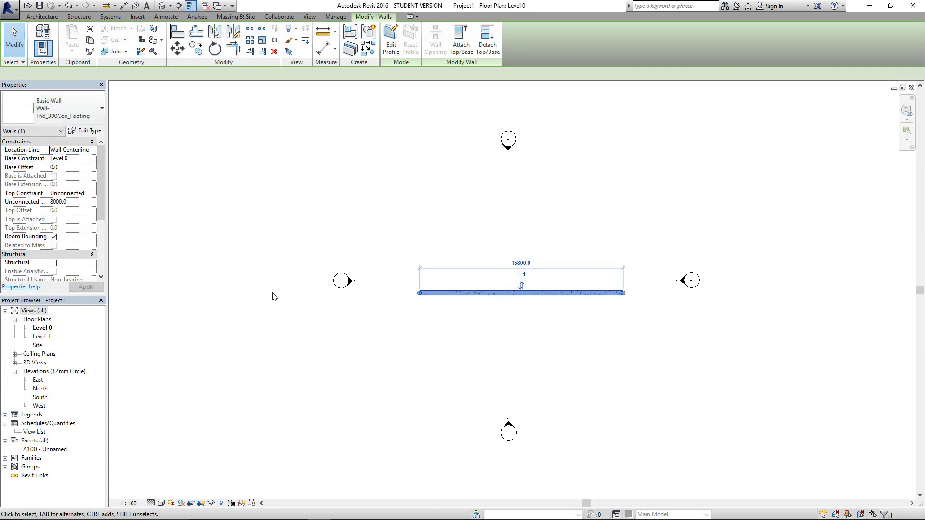
{"action": "left_click", "coordinate": [71, 106]}
{"action": "scroll", "coordinate": [63, 260], "scroll_direction": "down", "scroll_amount": 1}
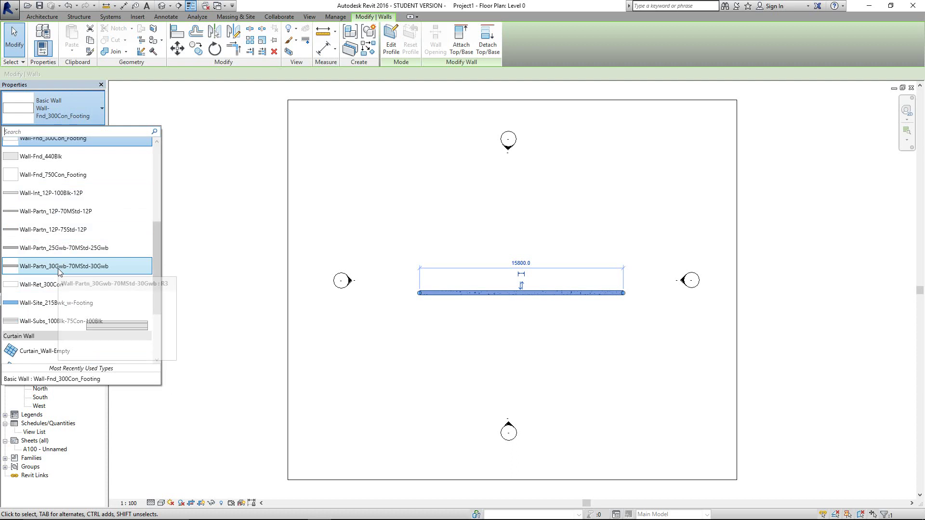
{"action": "scroll", "coordinate": [62, 269], "scroll_direction": "up", "scroll_amount": 2}
{"action": "left_click", "coordinate": [59, 219]}
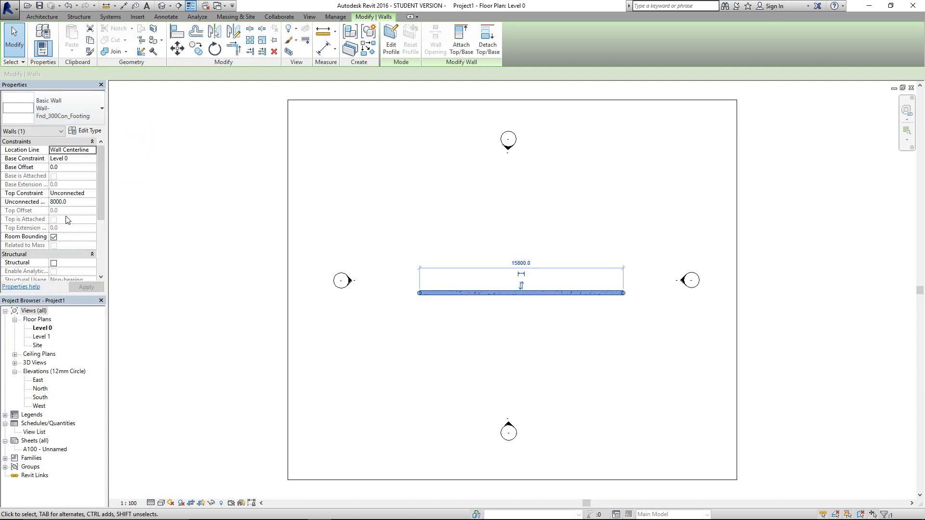
{"action": "left_click", "coordinate": [539, 334]}
{"action": "scroll", "coordinate": [512, 288], "scroll_direction": "up", "scroll_amount": 2}
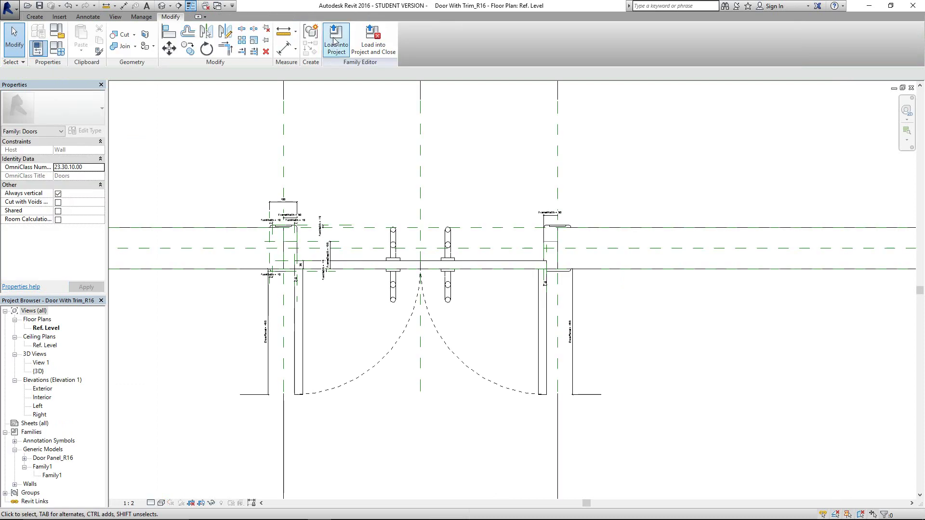
- Load Door With Trim_R16 into Project1 and place it in the middle of the brick wall
{"action": "left_click", "coordinate": [335, 40]}
{"action": "left_click", "coordinate": [400, 229]}
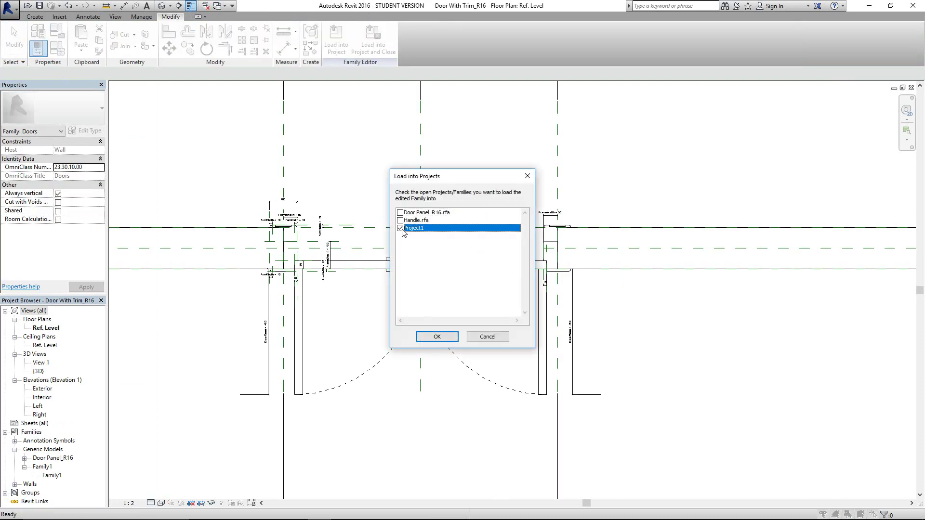
{"action": "left_click", "coordinate": [435, 337]}
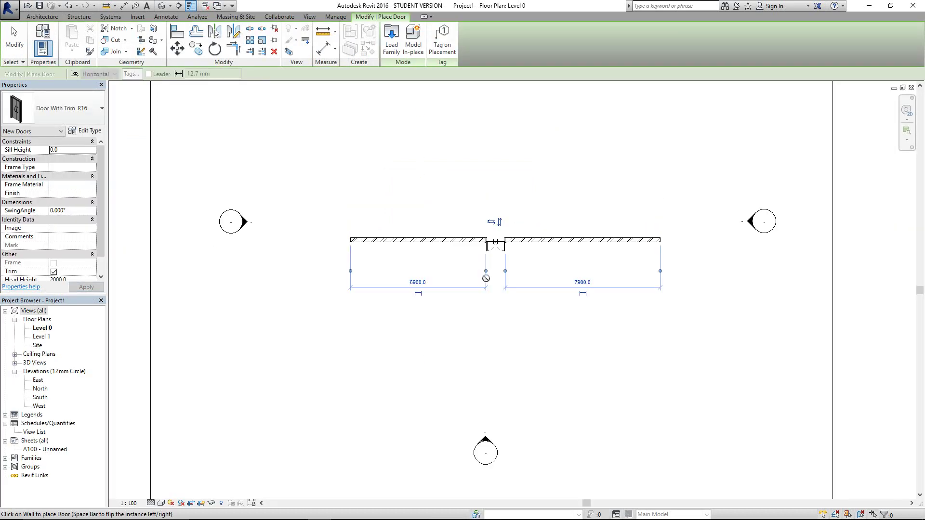
{"action": "left_click", "coordinate": [494, 243]}
{"action": "key", "text": "Escape"}
{"action": "key", "text": "Escape"}
{"action": "scroll", "coordinate": [509, 251], "scroll_direction": "up", "scroll_amount": 8}
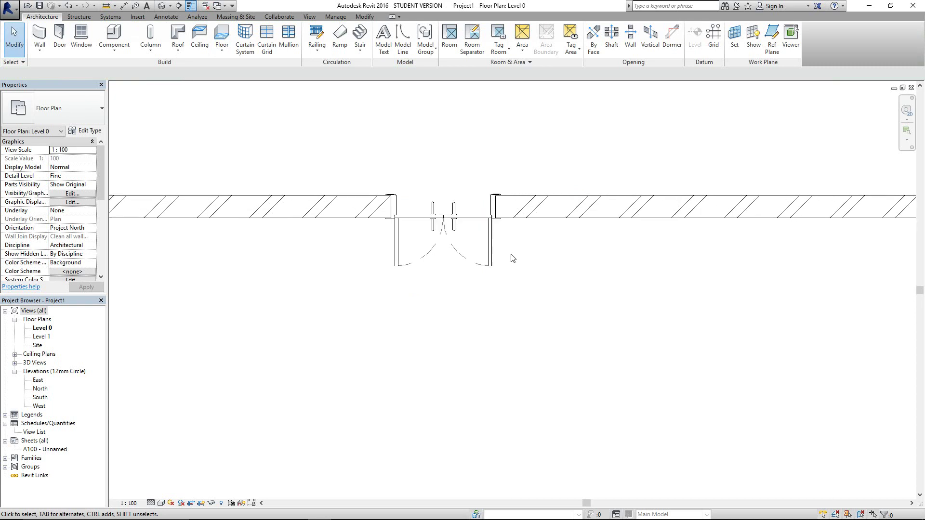
{"action": "scroll", "coordinate": [497, 204], "scroll_direction": "up", "scroll_amount": 3}
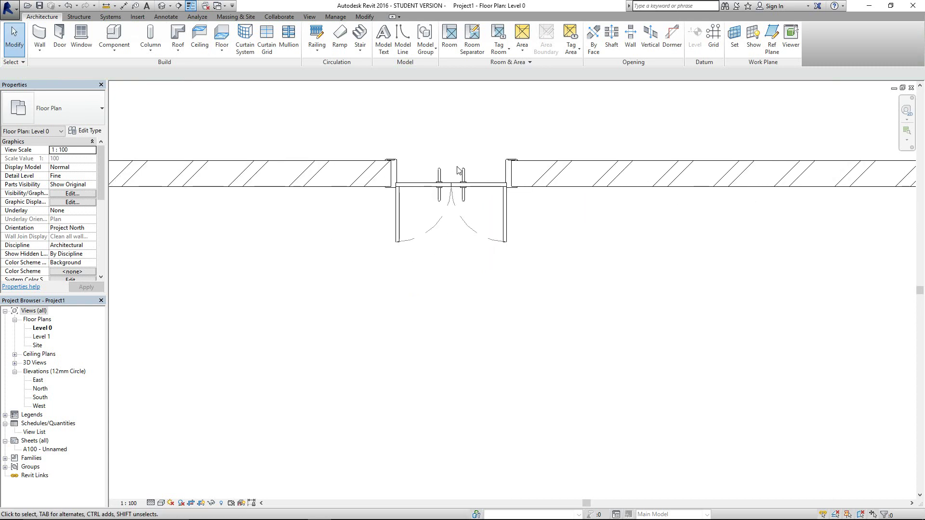
- In the door family, hide the panel in Plan/RCP and Left/Right views
{"action": "double_click", "coordinate": [486, 213]}
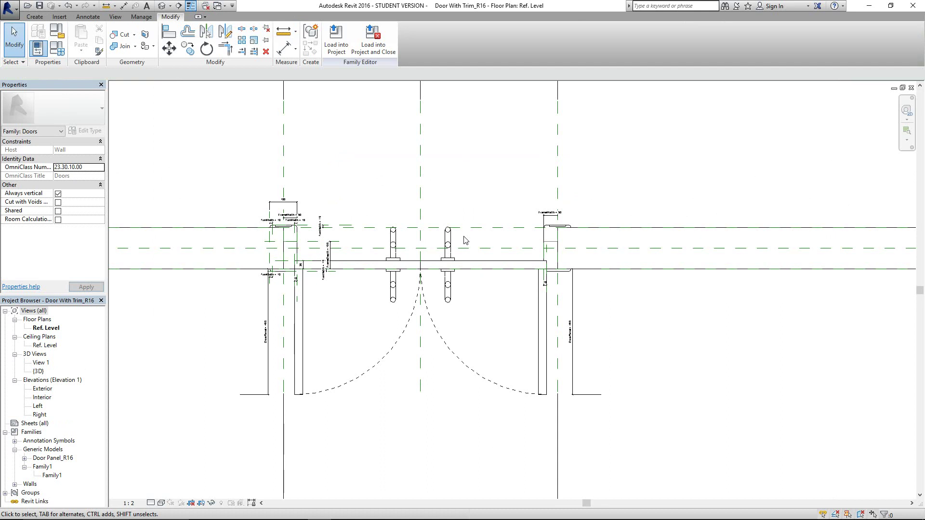
{"action": "left_click", "coordinate": [466, 270]}
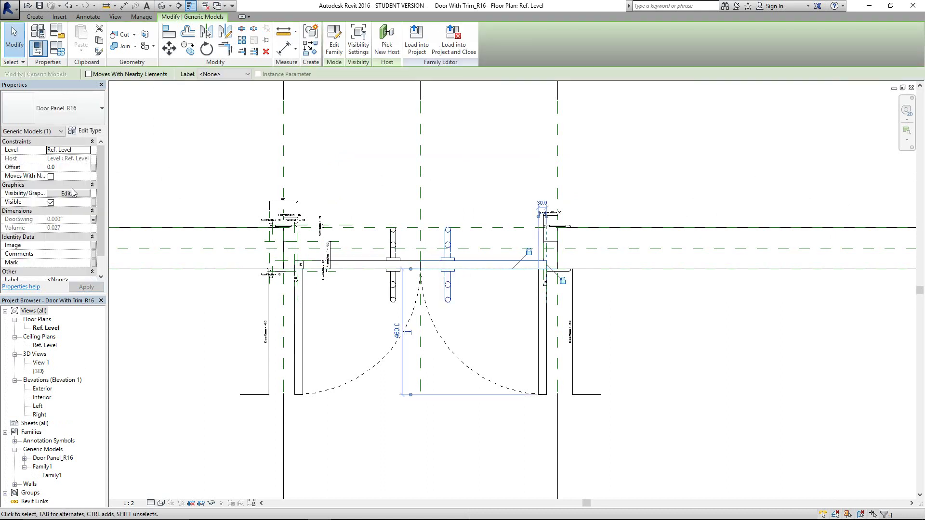
{"action": "left_click", "coordinate": [66, 194]}
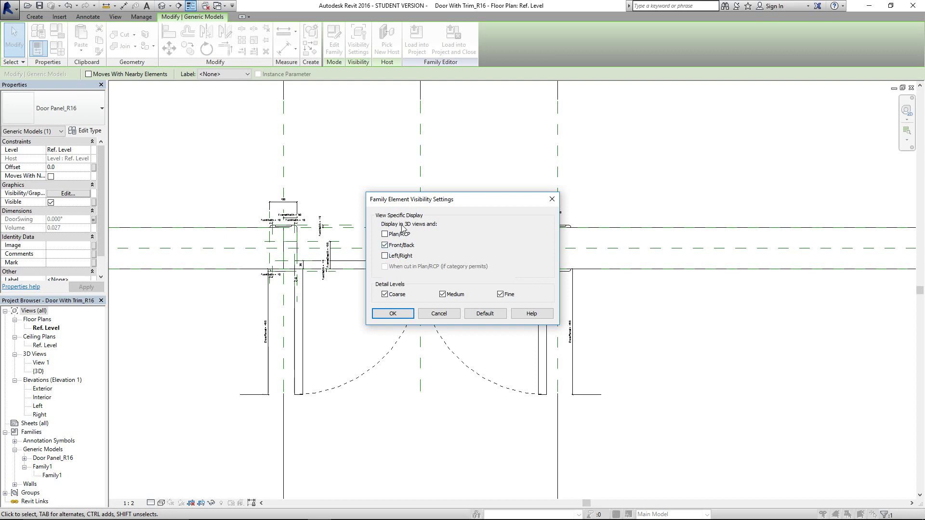
{"action": "left_click", "coordinate": [388, 314]}
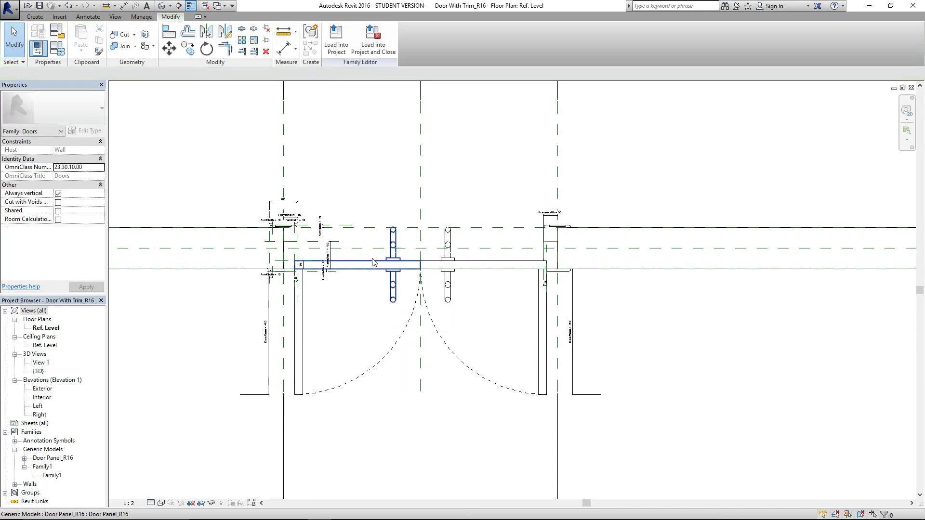
{"action": "left_click", "coordinate": [373, 267]}
{"action": "left_click", "coordinate": [68, 193]}
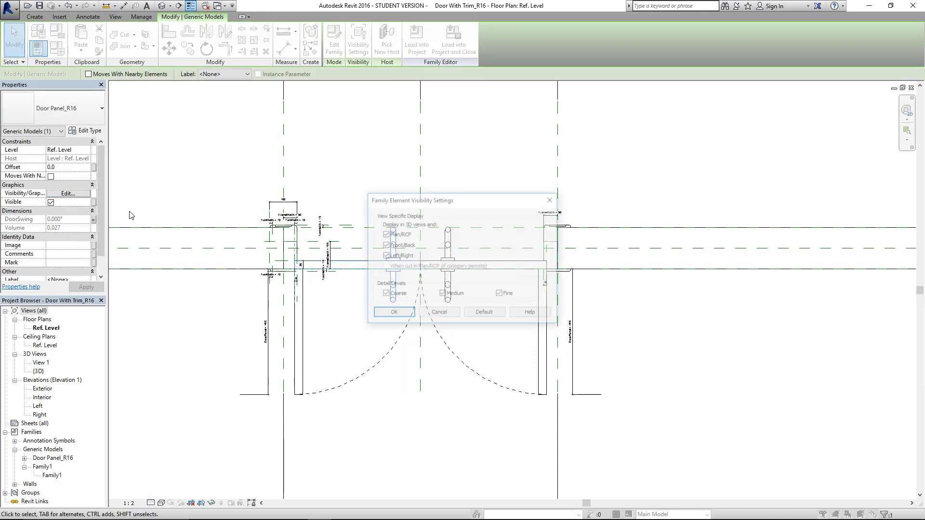
{"action": "left_click", "coordinate": [385, 234]}
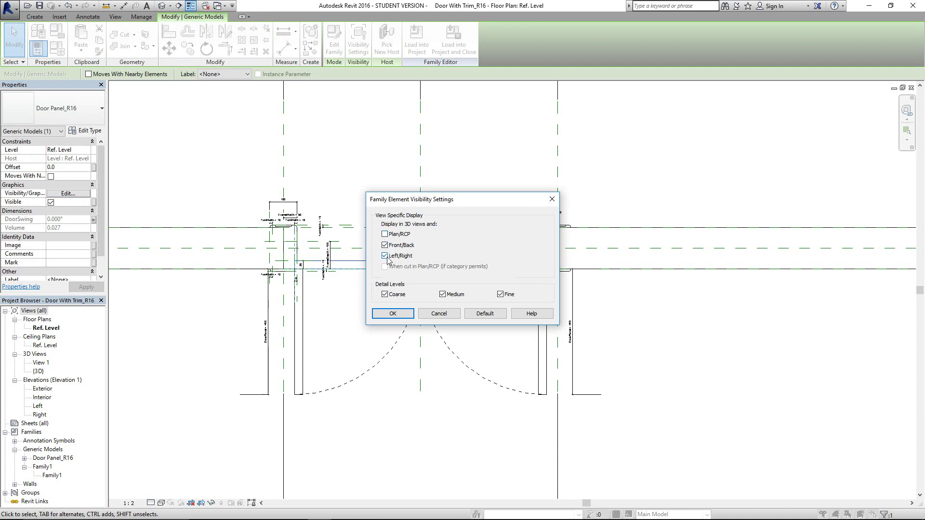
{"action": "left_click", "coordinate": [385, 256]}
{"action": "left_click", "coordinate": [399, 315]}
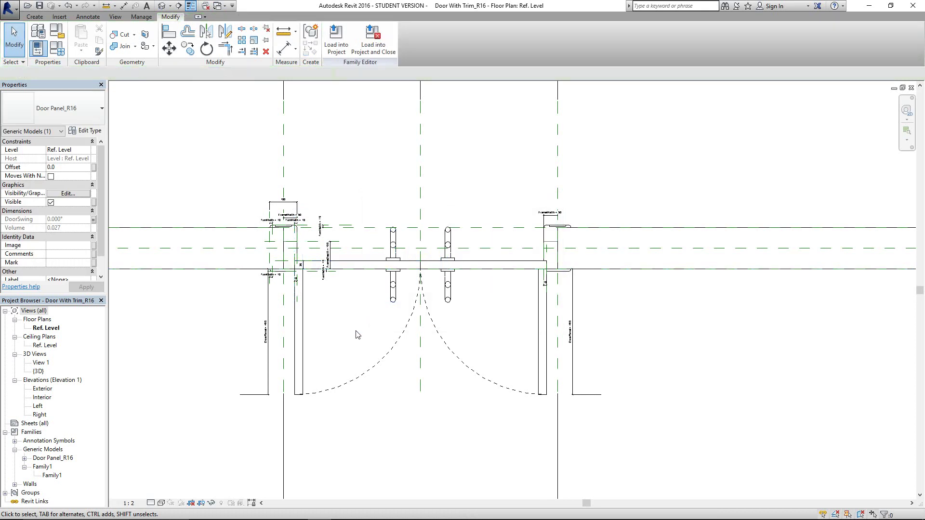
{"action": "left_click", "coordinate": [351, 293]}
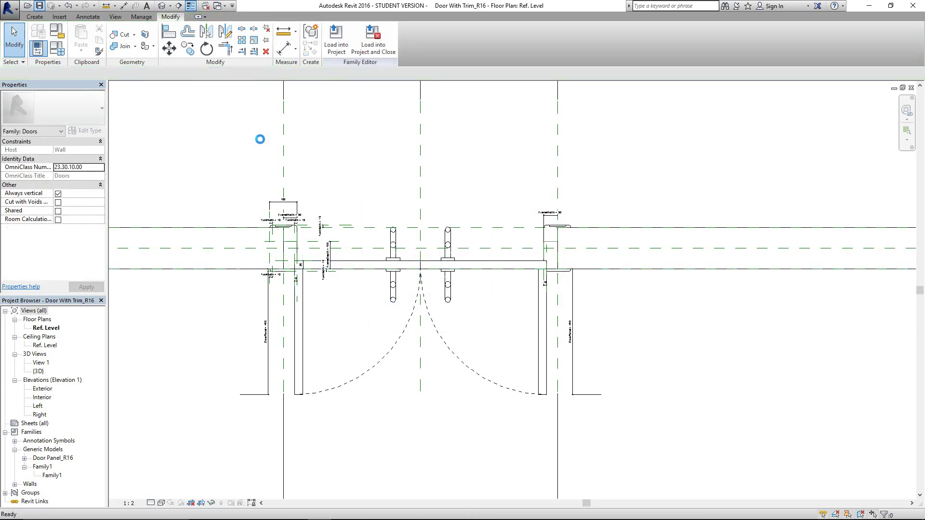
- Reload the family into Project1, overwriting the existing version
{"action": "left_click", "coordinate": [337, 41]}
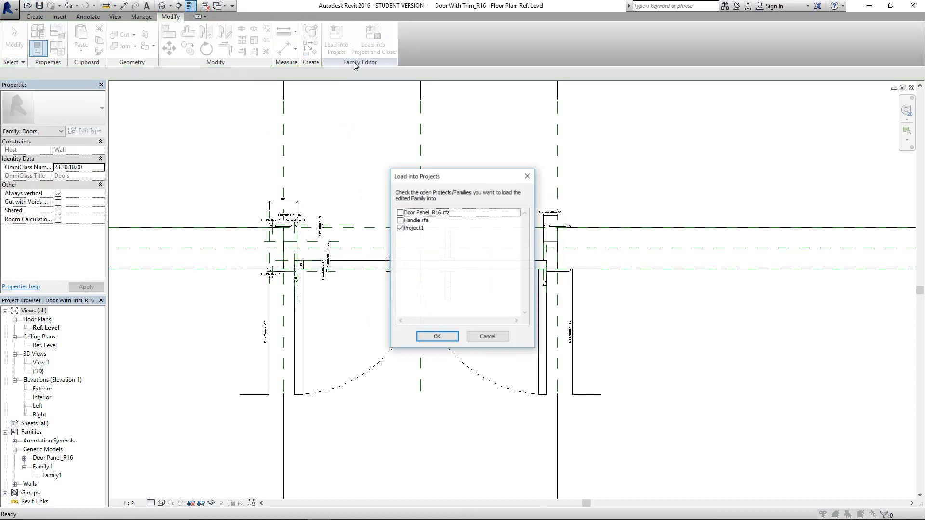
{"action": "left_click", "coordinate": [438, 336]}
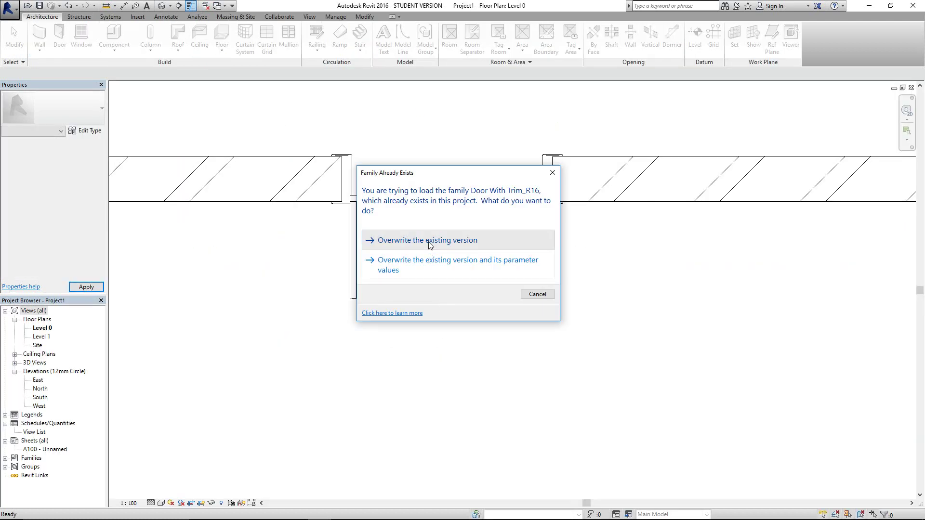
{"action": "left_click", "coordinate": [429, 243]}
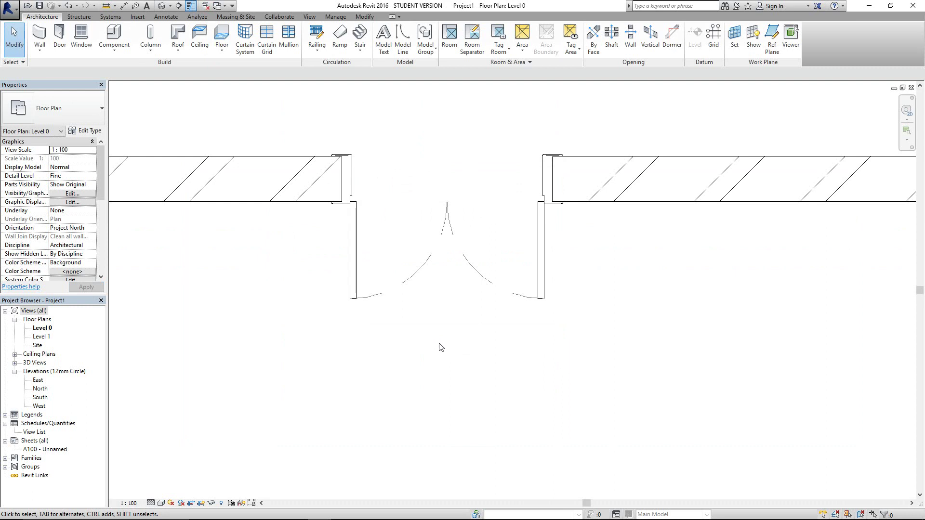
- Orbit the Default 3D view to face the brick wall and select the double door
{"action": "scroll", "coordinate": [445, 328], "scroll_direction": "down", "scroll_amount": 2}
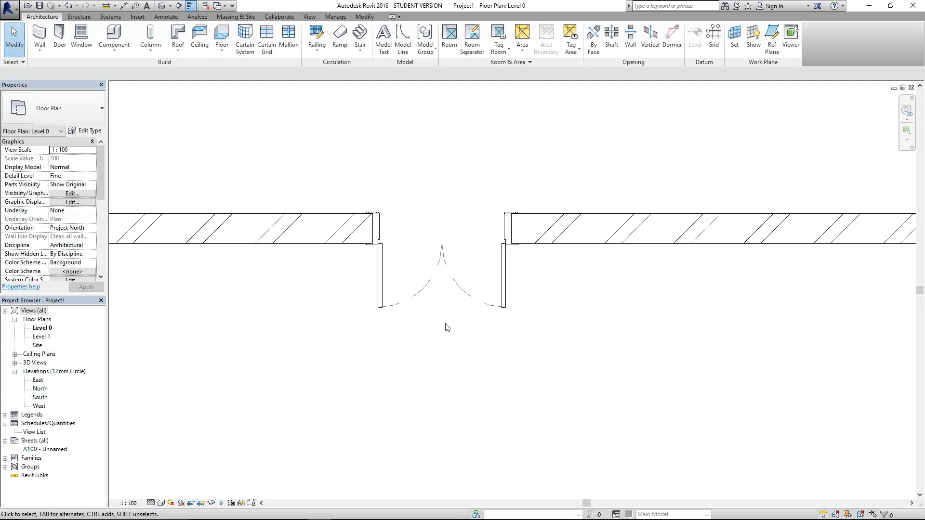
{"action": "left_click", "coordinate": [161, 9]}
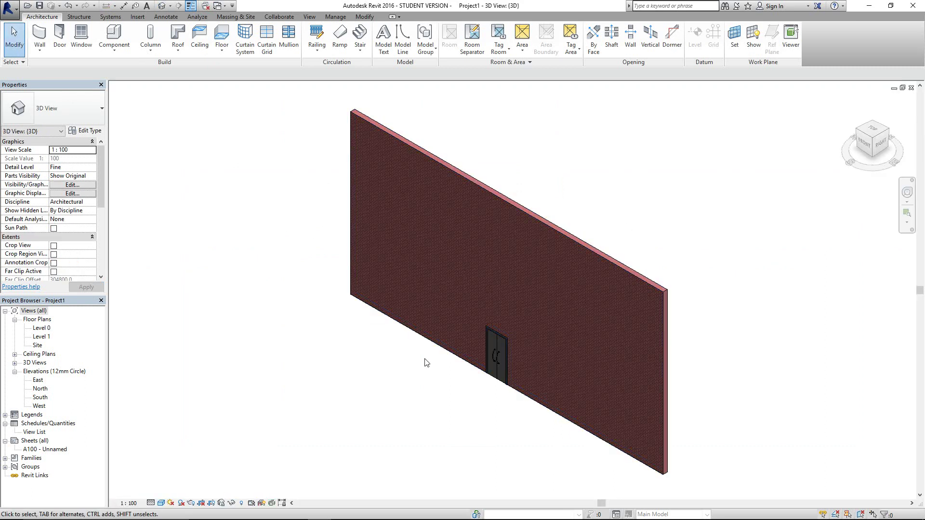
{"action": "middle_click_drag", "start_coordinate": [400, 377], "coordinate": [446, 377], "text": "shift"}
{"action": "scroll", "coordinate": [423, 332], "scroll_direction": "up", "scroll_amount": 3}
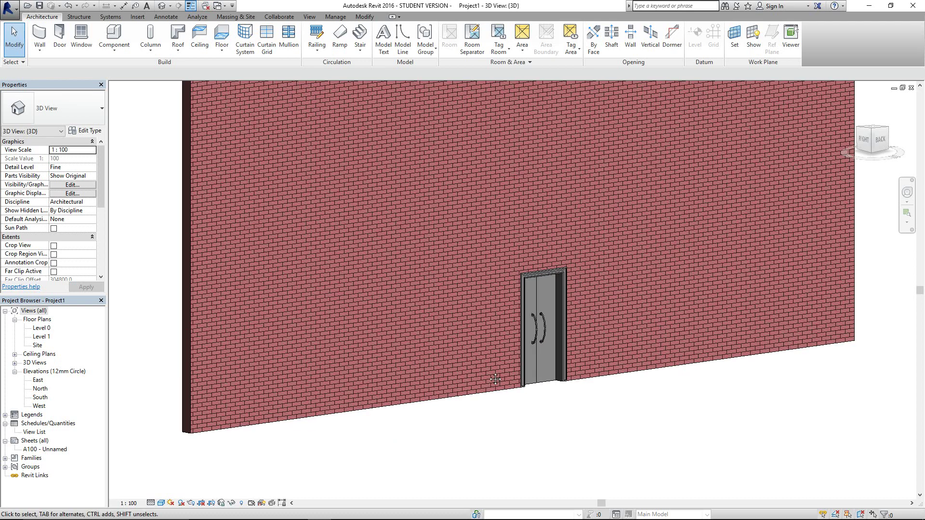
{"action": "middle_click_drag", "start_coordinate": [538, 417], "coordinate": [554, 301], "text": "shift"}
{"action": "scroll", "coordinate": [554, 302], "scroll_direction": "down", "scroll_amount": 2}
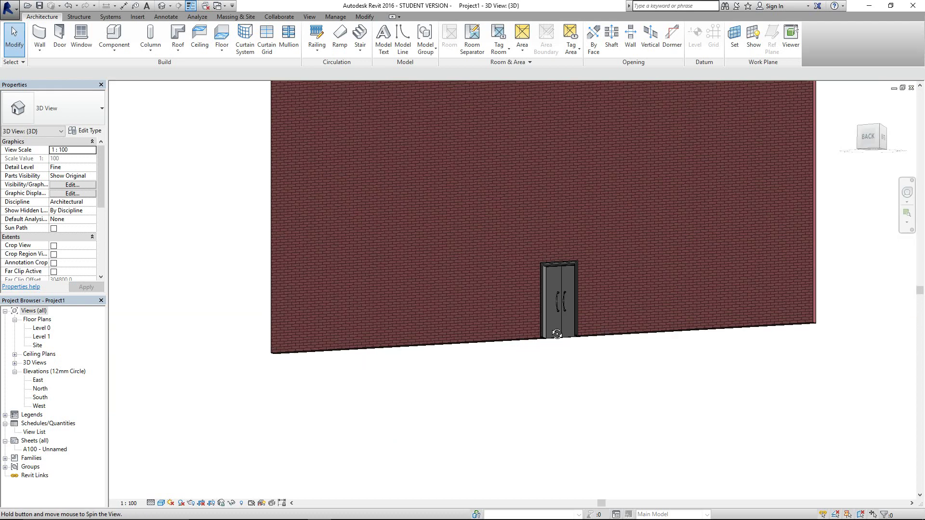
{"action": "scroll", "coordinate": [563, 325], "scroll_direction": "up", "scroll_amount": 3}
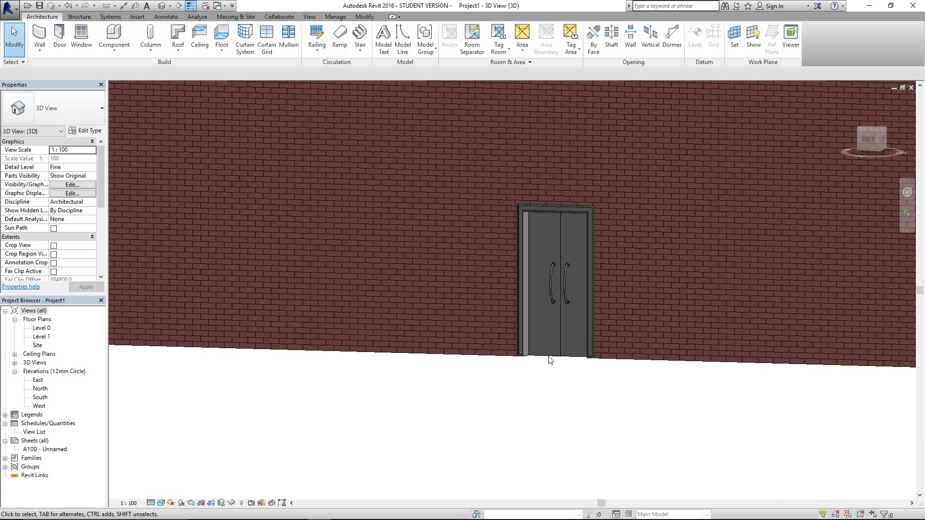
{"action": "left_click", "coordinate": [559, 355]}
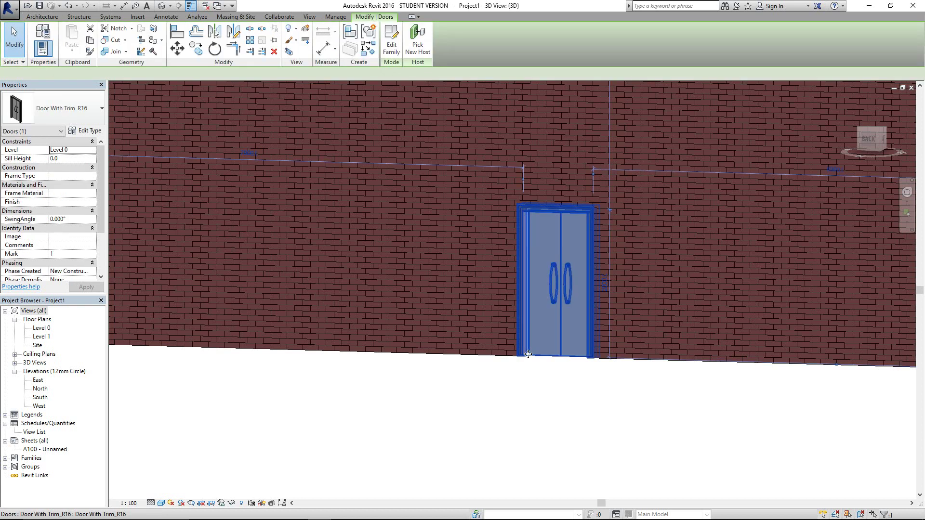
- Set the double door type's Width to 1500 in its type properties
{"action": "left_click", "coordinate": [86, 131]}
{"action": "left_click", "coordinate": [133, 332]}
{"action": "double_click", "coordinate": [148, 349]}
{"action": "type", "text": "1500"}
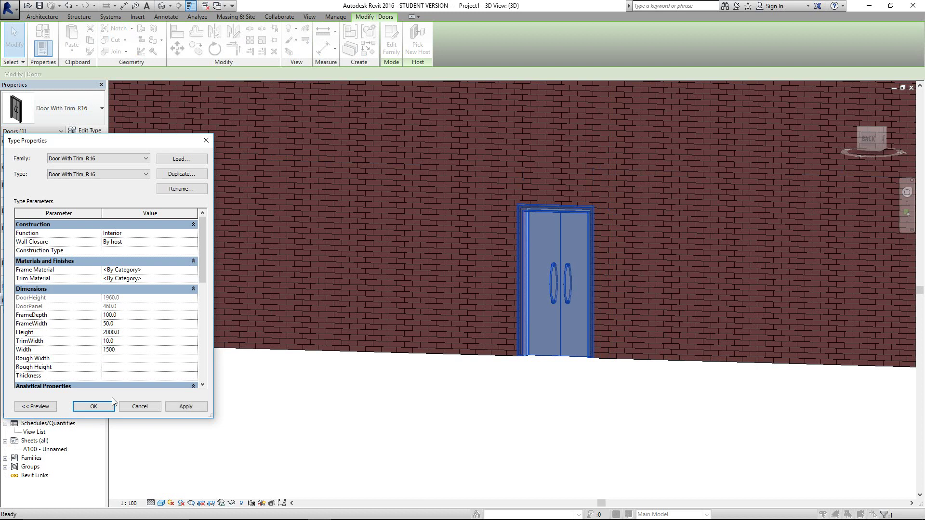
{"action": "left_click", "coordinate": [108, 406]}
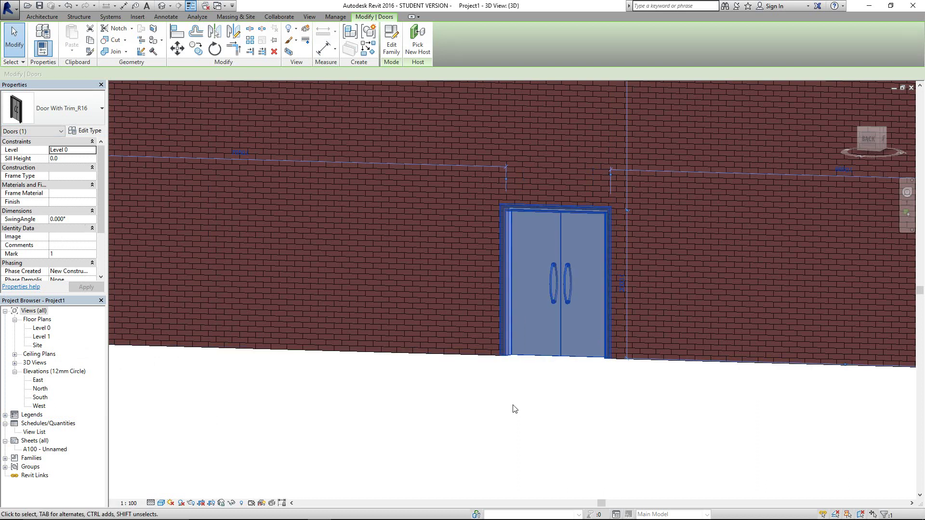
- Change the door type's Height to 2200
{"action": "left_click", "coordinate": [86, 131]}
{"action": "left_click", "coordinate": [128, 331]}
{"action": "type", "text": "2200.0"}
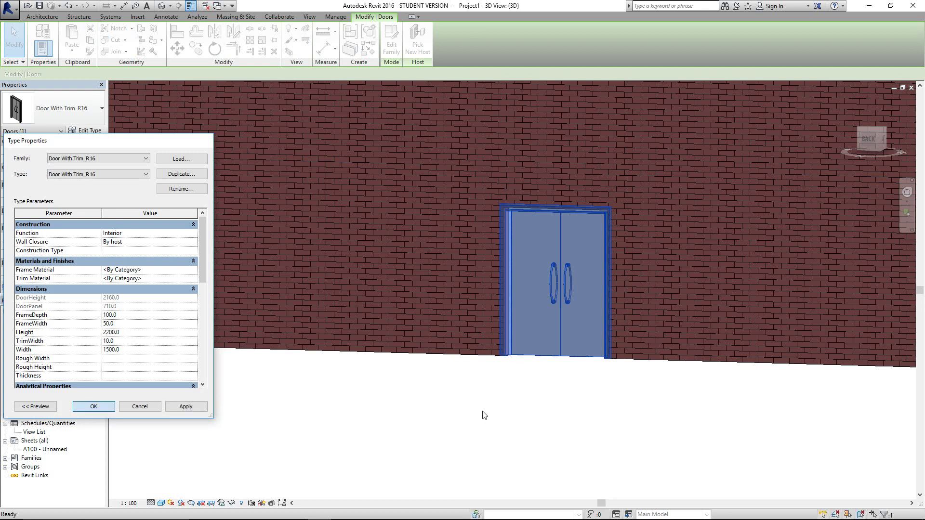
{"action": "left_click", "coordinate": [95, 406]}
- Reselect the double door and review its type properties, closing without changes
{"action": "left_click", "coordinate": [501, 390]}
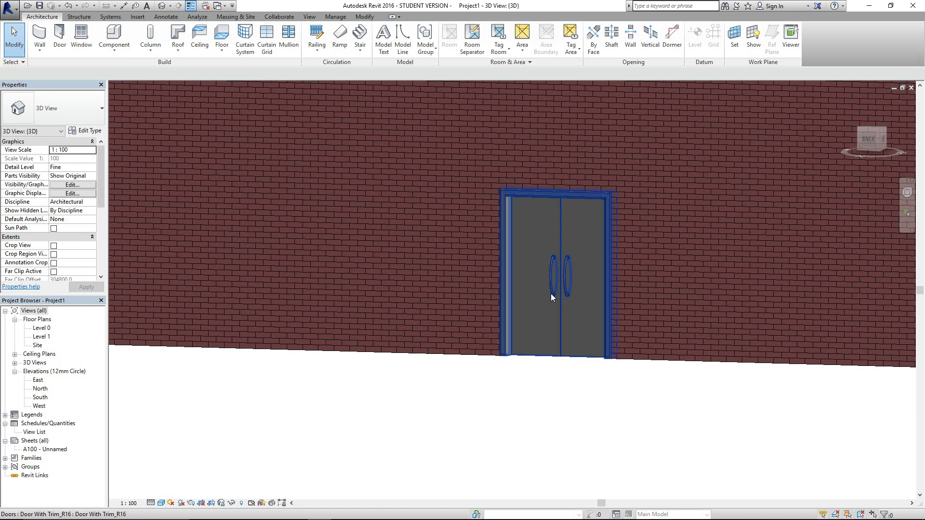
{"action": "left_click", "coordinate": [550, 293]}
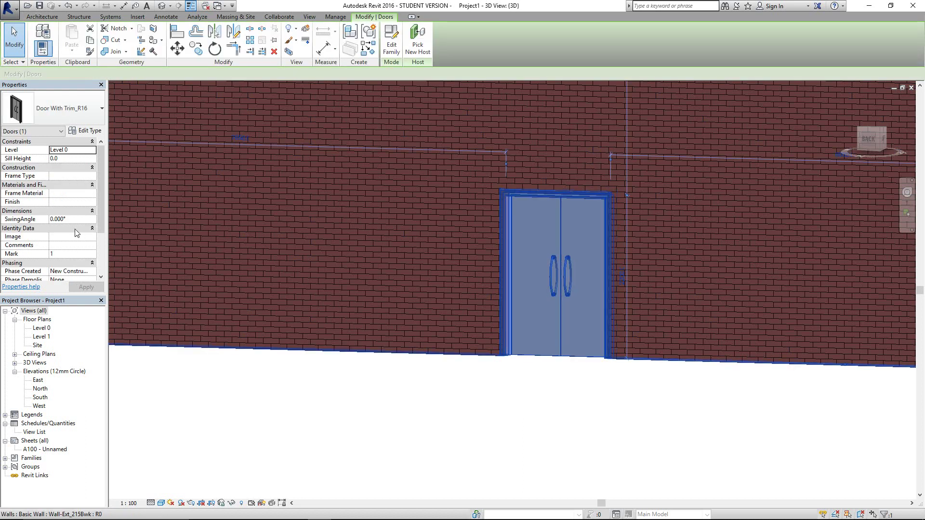
{"action": "left_click", "coordinate": [90, 131]}
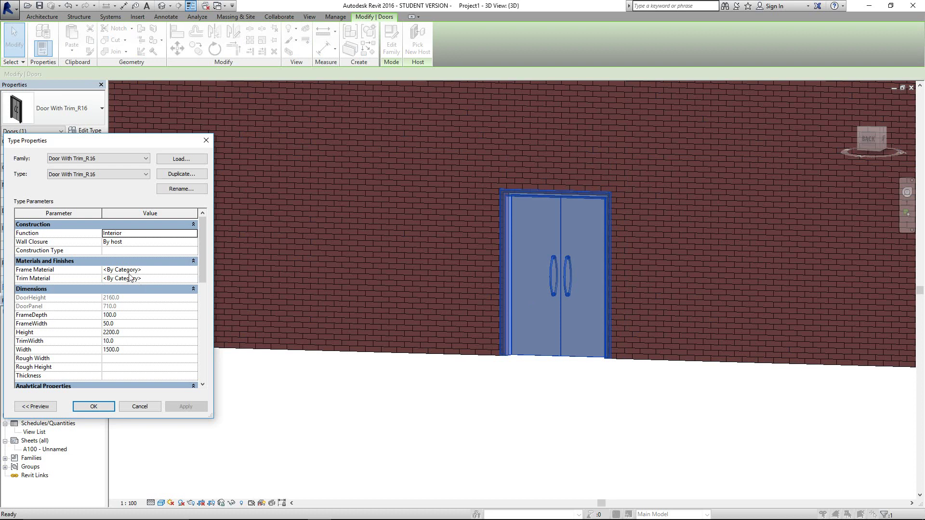
{"action": "scroll", "coordinate": [129, 277], "scroll_direction": "down", "scroll_amount": 6}
{"action": "scroll", "coordinate": [118, 279], "scroll_direction": "up", "scroll_amount": 5}
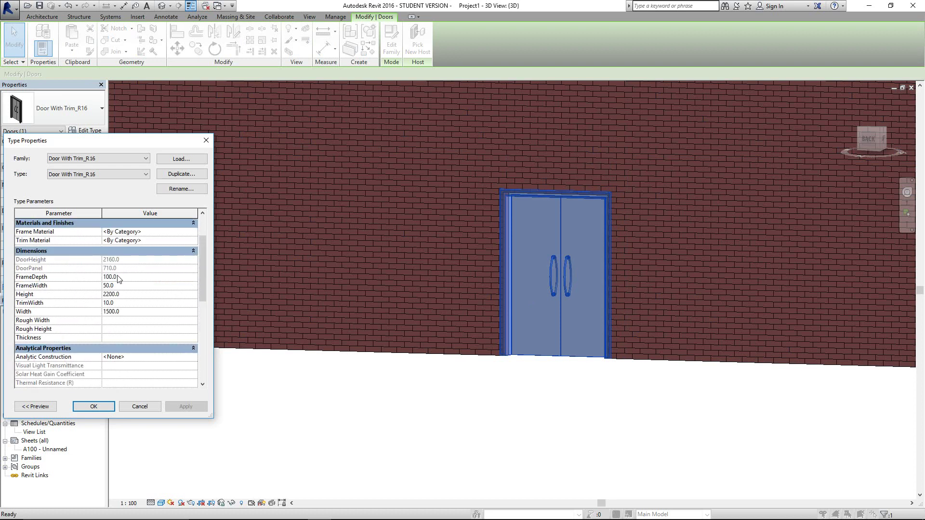
{"action": "scroll", "coordinate": [118, 279], "scroll_direction": "up", "scroll_amount": 3}
{"action": "left_click", "coordinate": [94, 406]}
- Deselect the door and pan and zoom the 3D view to bring the wall's right end in
{"action": "left_click", "coordinate": [452, 421]}
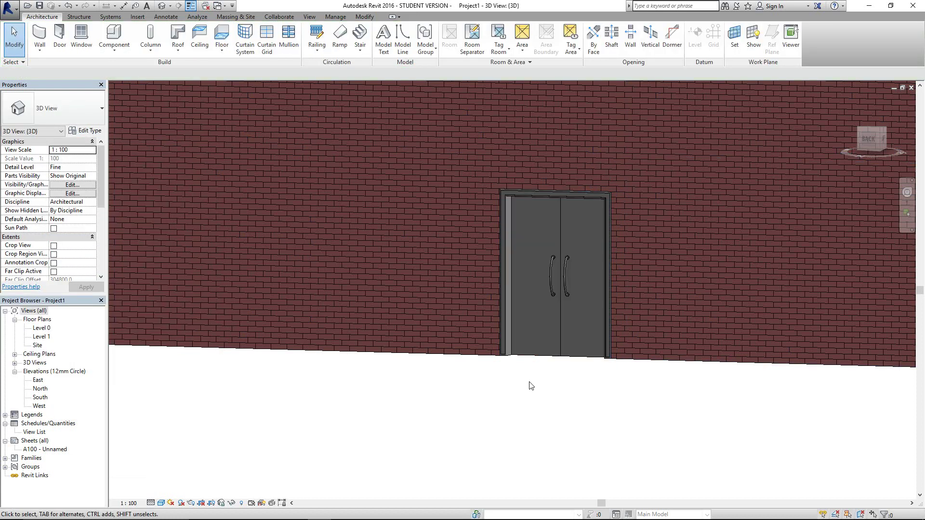
{"action": "scroll", "coordinate": [544, 375], "scroll_direction": "down", "scroll_amount": 1}
{"action": "middle_click_drag", "start_coordinate": [526, 387], "coordinate": [502, 389]}
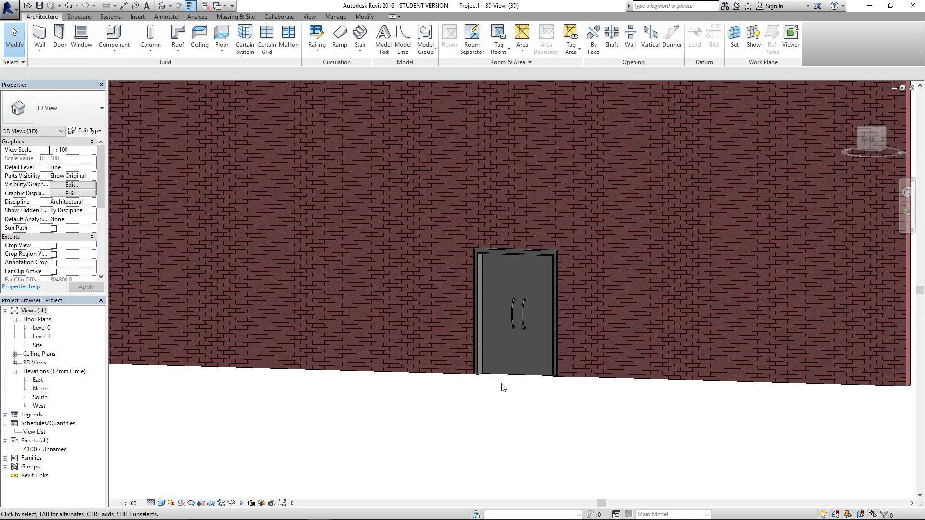
{"action": "scroll", "coordinate": [502, 387], "scroll_direction": "up", "scroll_amount": 1}
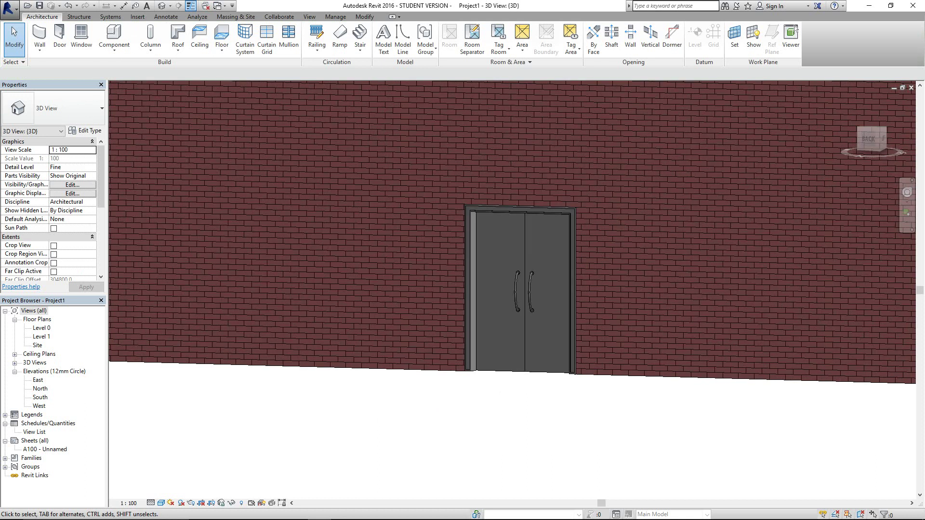